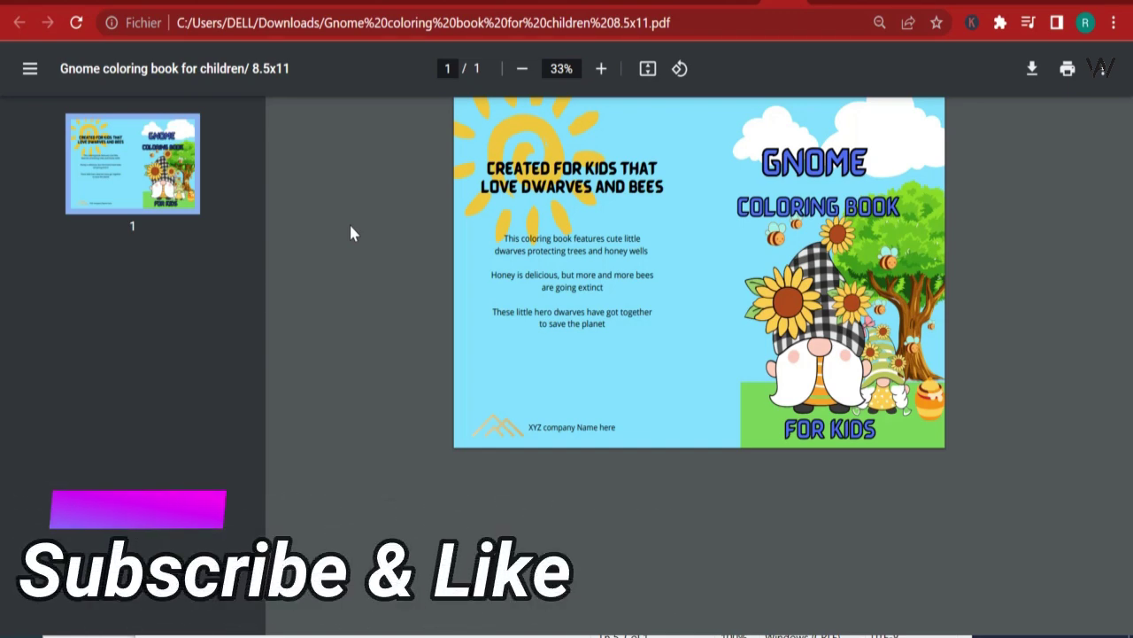
Switch to the gnome coloring book cover design in Canva and enlarge the view to 34% to inspect the cover
key(ctrl+Tab)
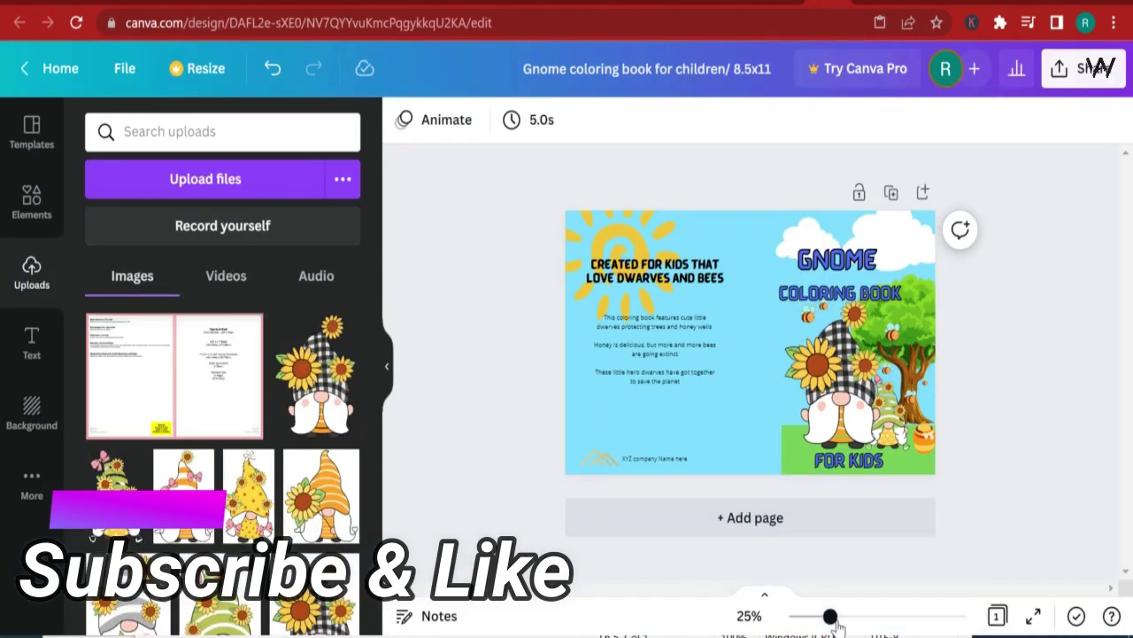
drag(830, 617, 845, 620)
scroll(992, 457, up, 1)
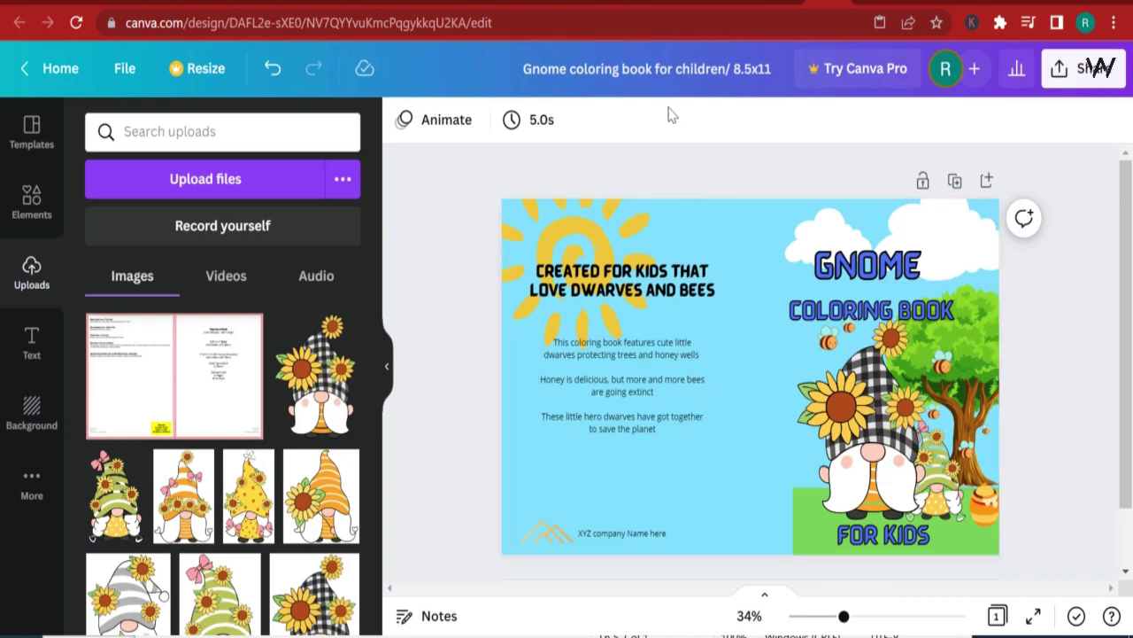
Go from Creative Fabrica's Ask Why font page to the site's home page, and check the uploaded fonts section of Canva's Brand page
click(602, 2)
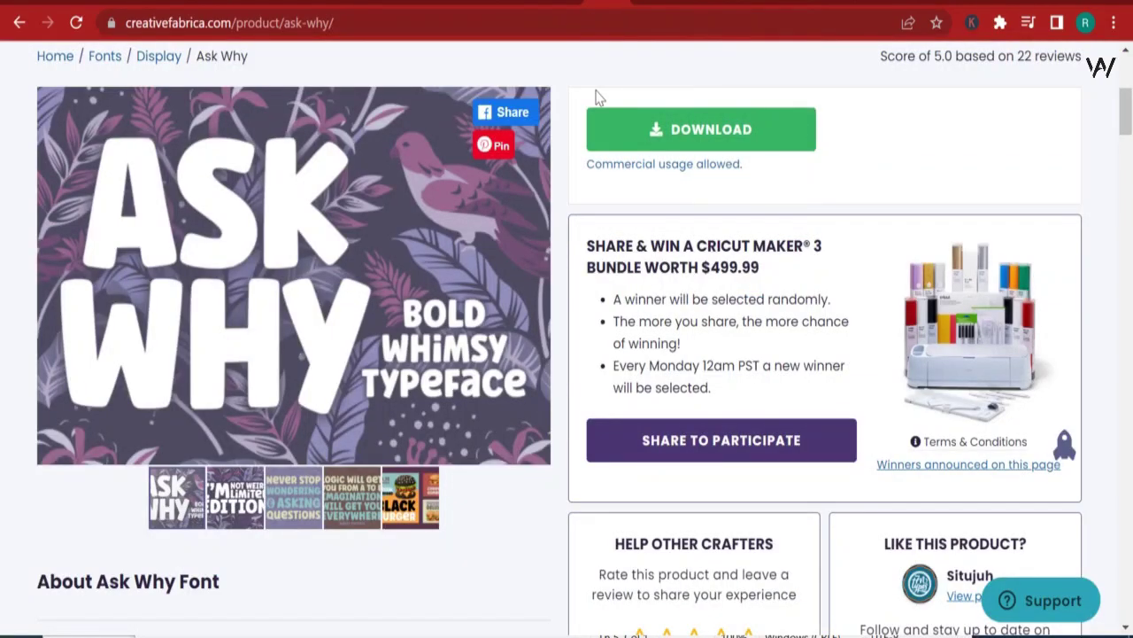
scroll(607, 257, up, 5)
mouse_move(238, 328)
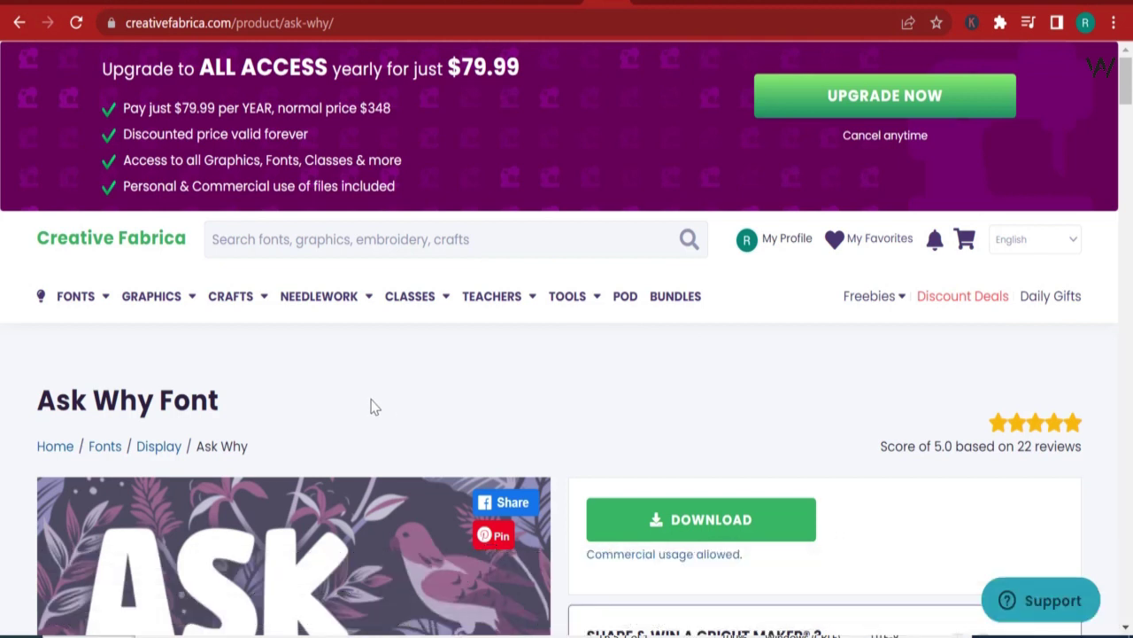
click(95, 247)
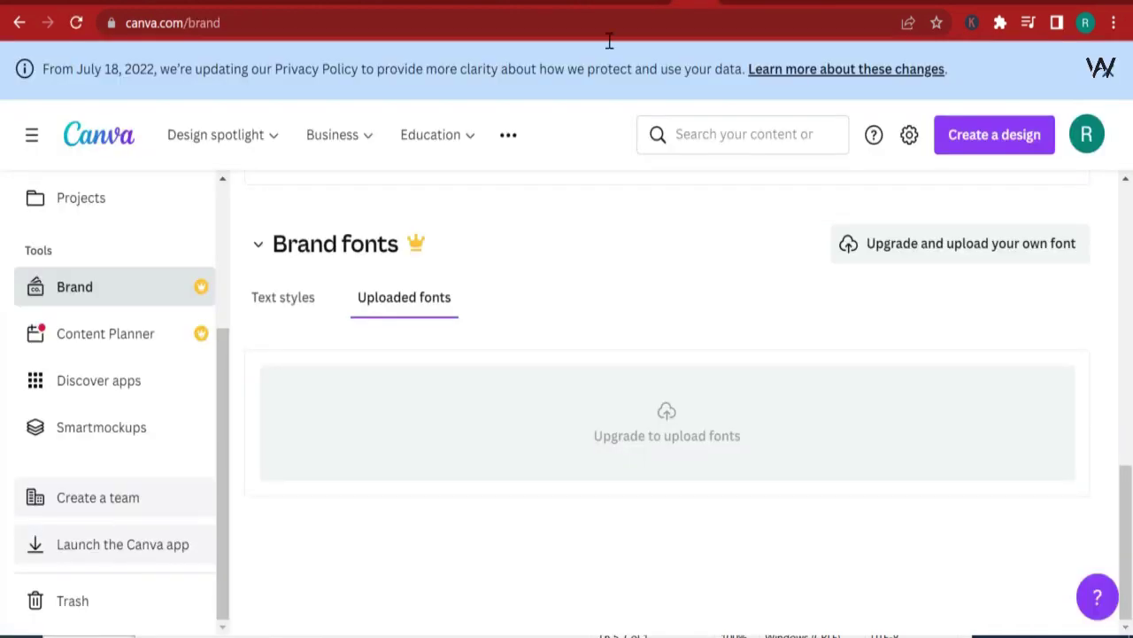
scroll(573, 364, up, 1)
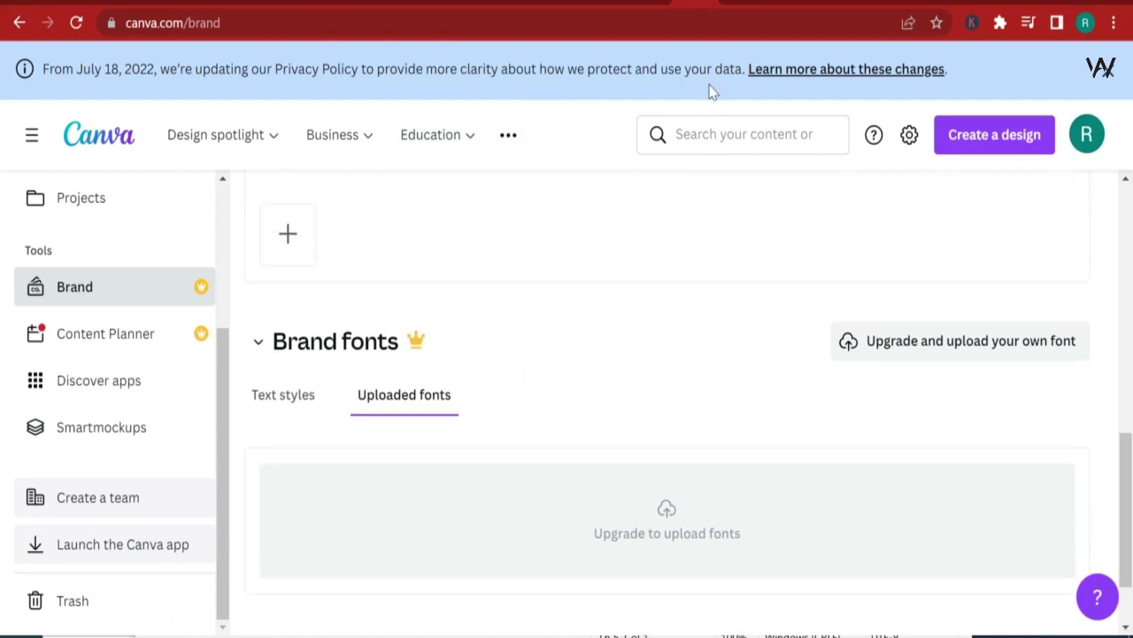
Check the fonts of the GNOME title and the back-cover headline in the cover design, and view the Canva Pro trial offer
click(828, 1)
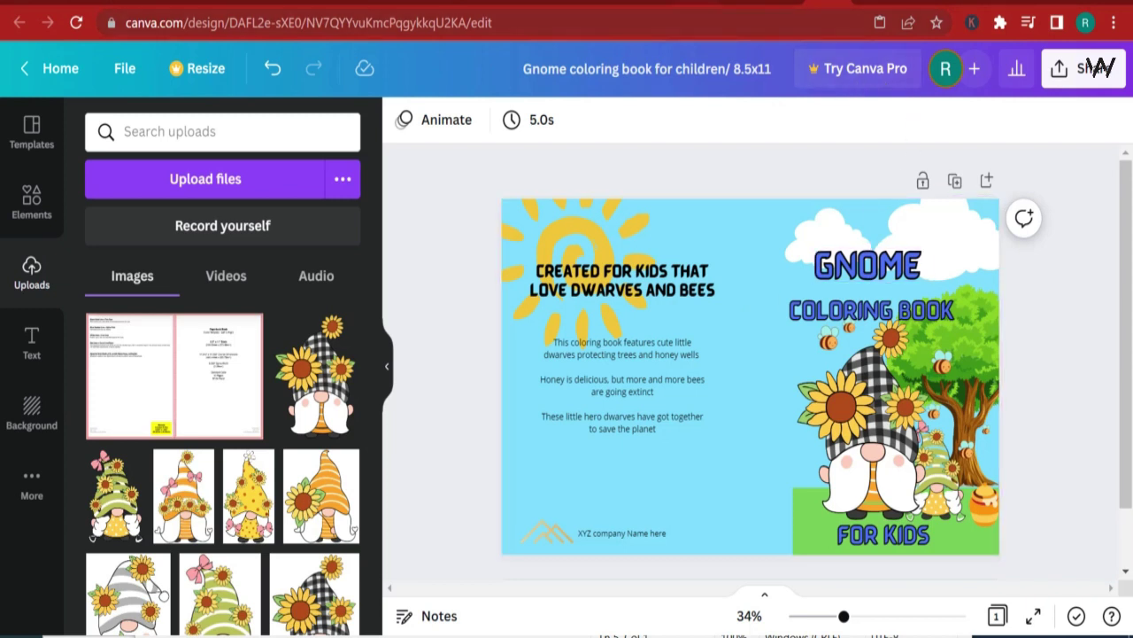
click(679, 289)
click(869, 273)
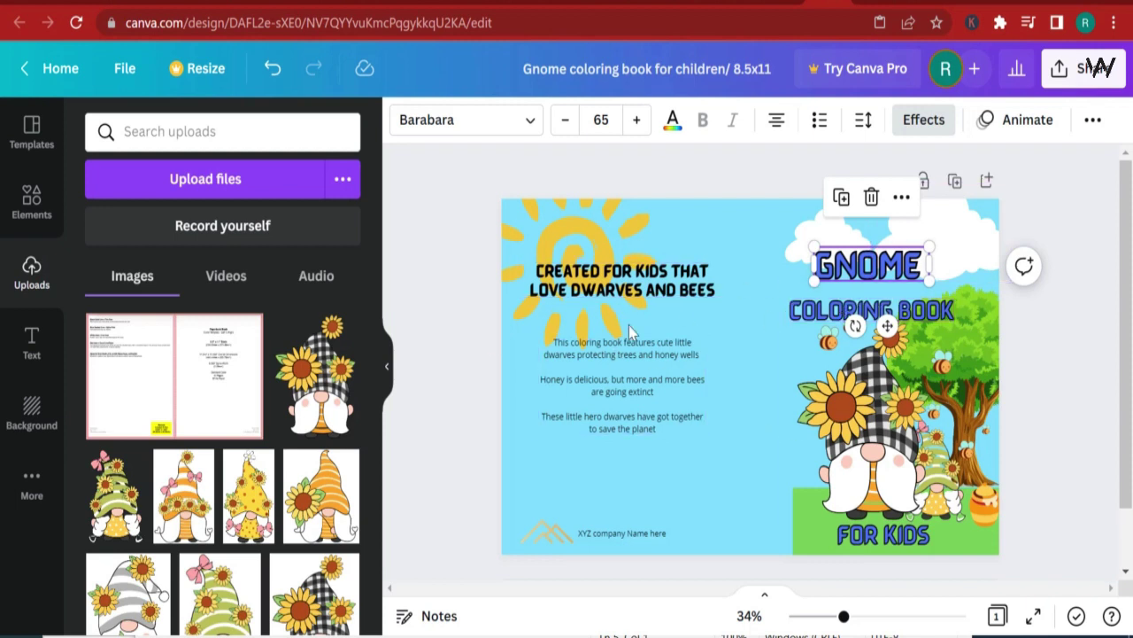
click(678, 285)
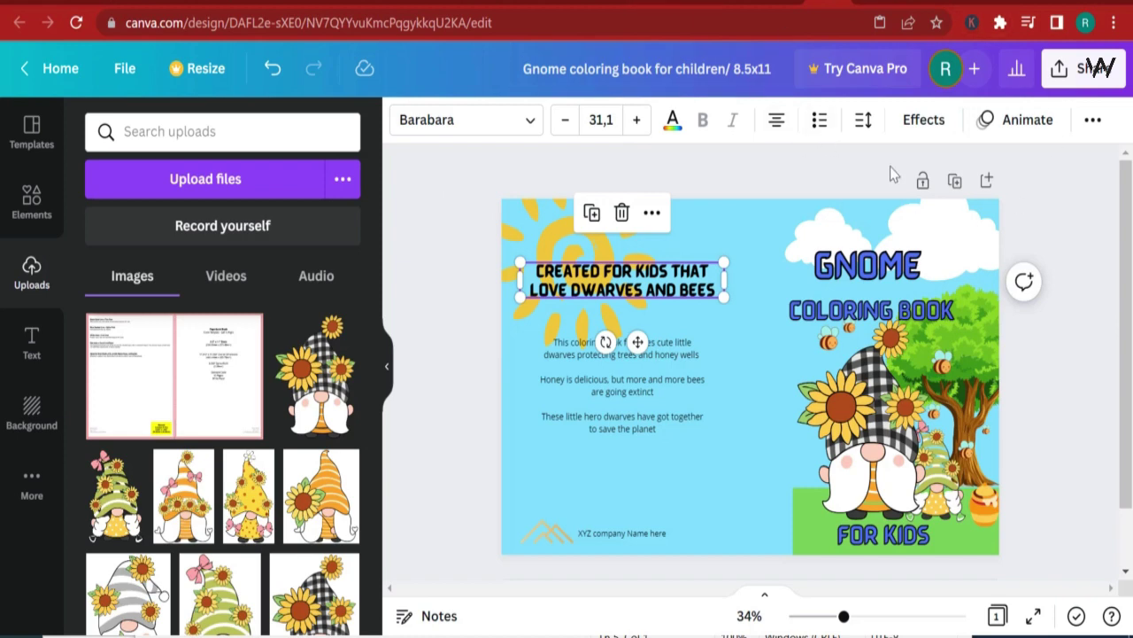
click(871, 71)
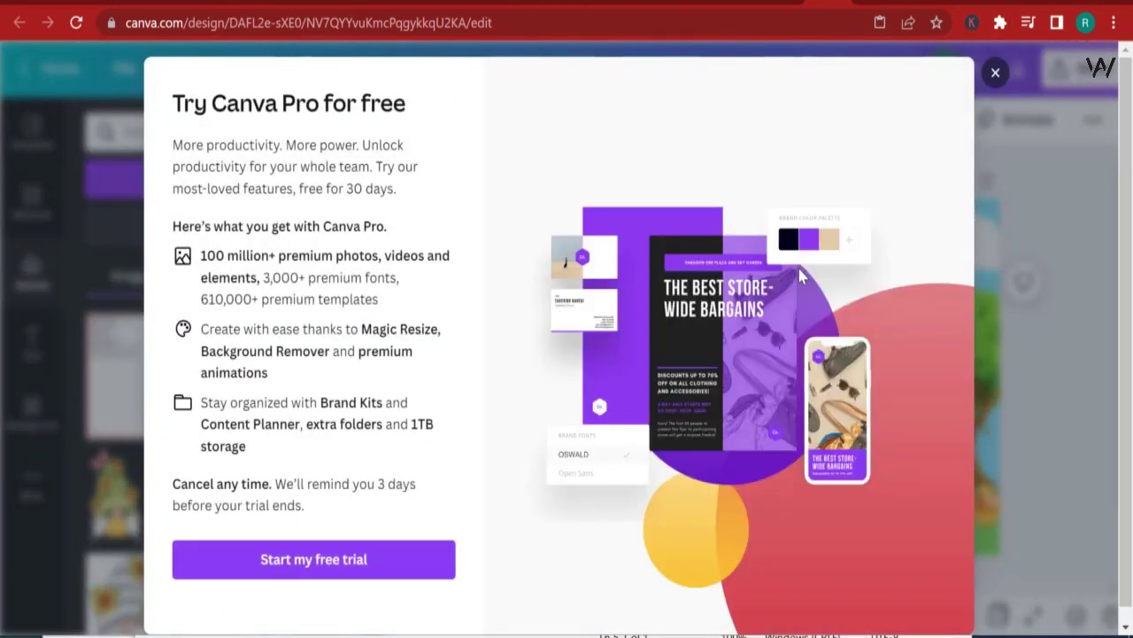
click(995, 73)
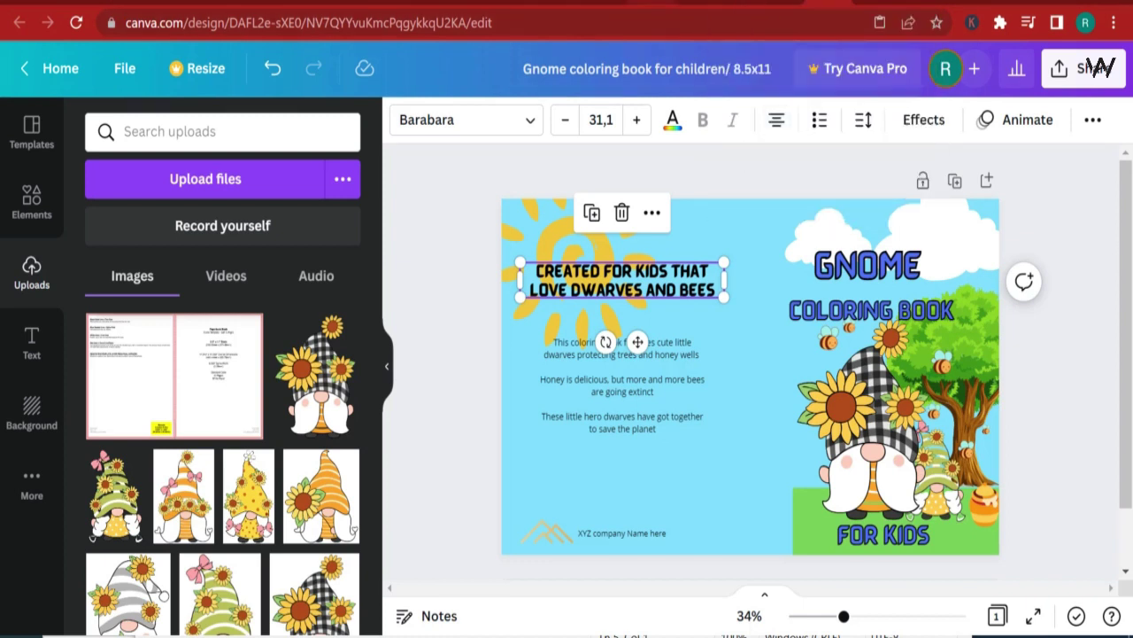
Switch to the Creative Fabrica home page and look through its font, graphics, crafts and freebie offers and recommendations
key(ctrl+Tab)
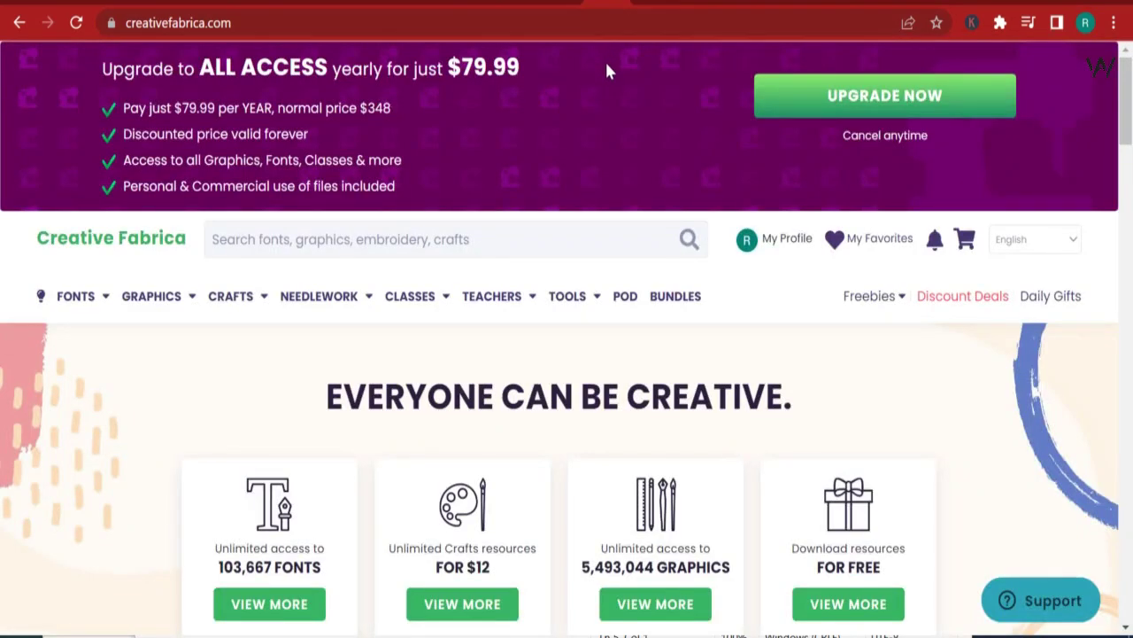
scroll(540, 310, down, 5)
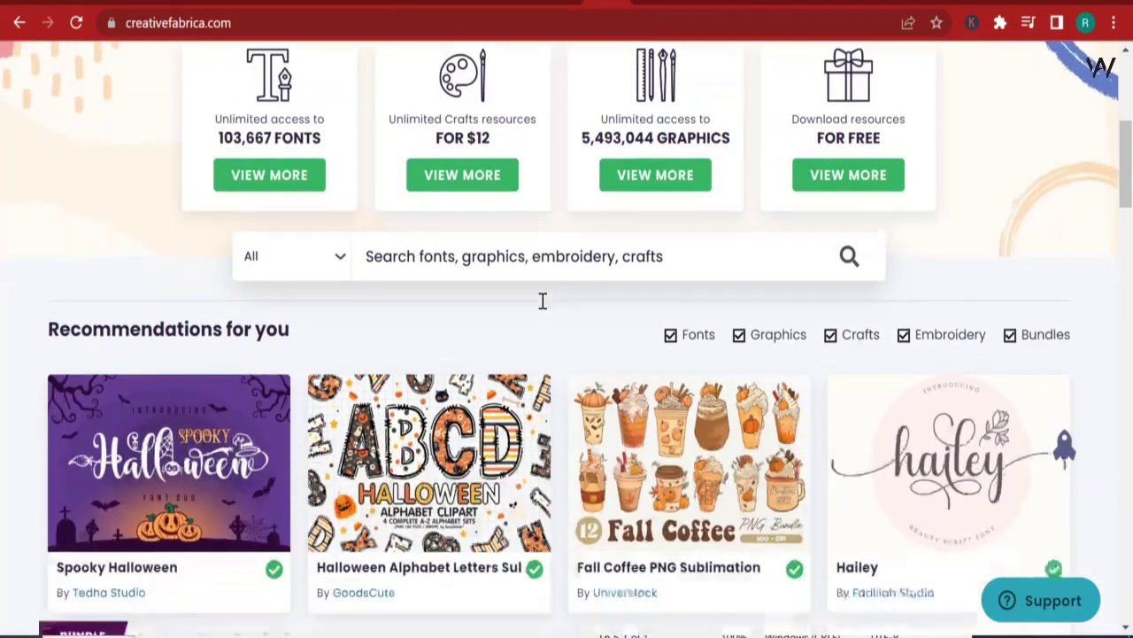
scroll(542, 301, down, 2)
scroll(536, 291, up, 7)
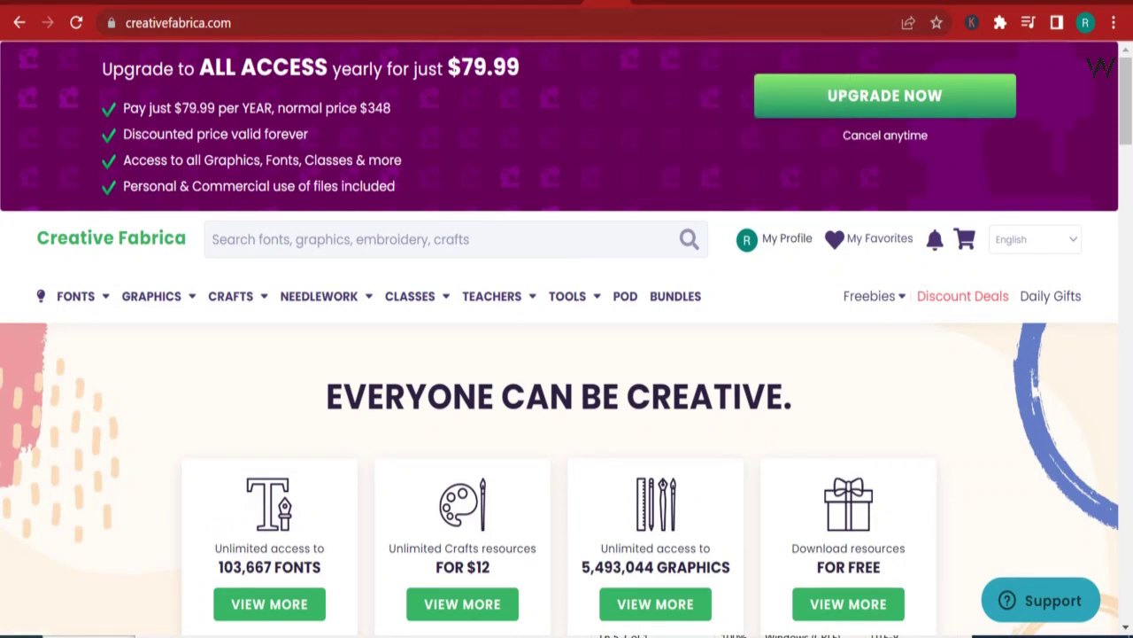
Switch to the Bookow resources page and look over its KDP cover template generator and web address
click(673, 2)
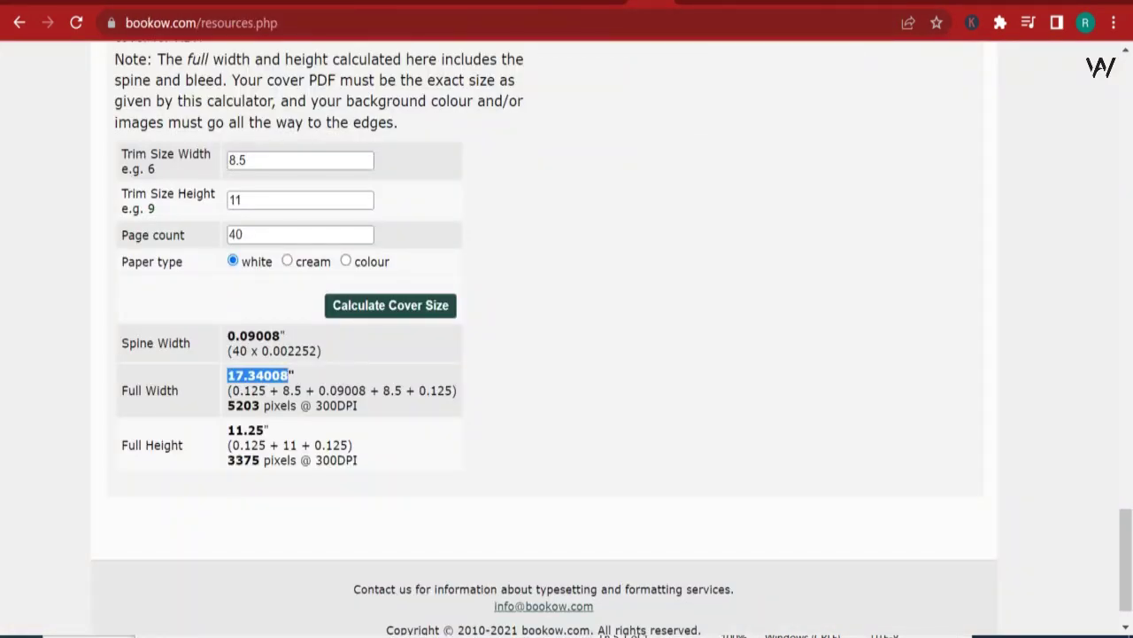
scroll(687, 220, up, 20)
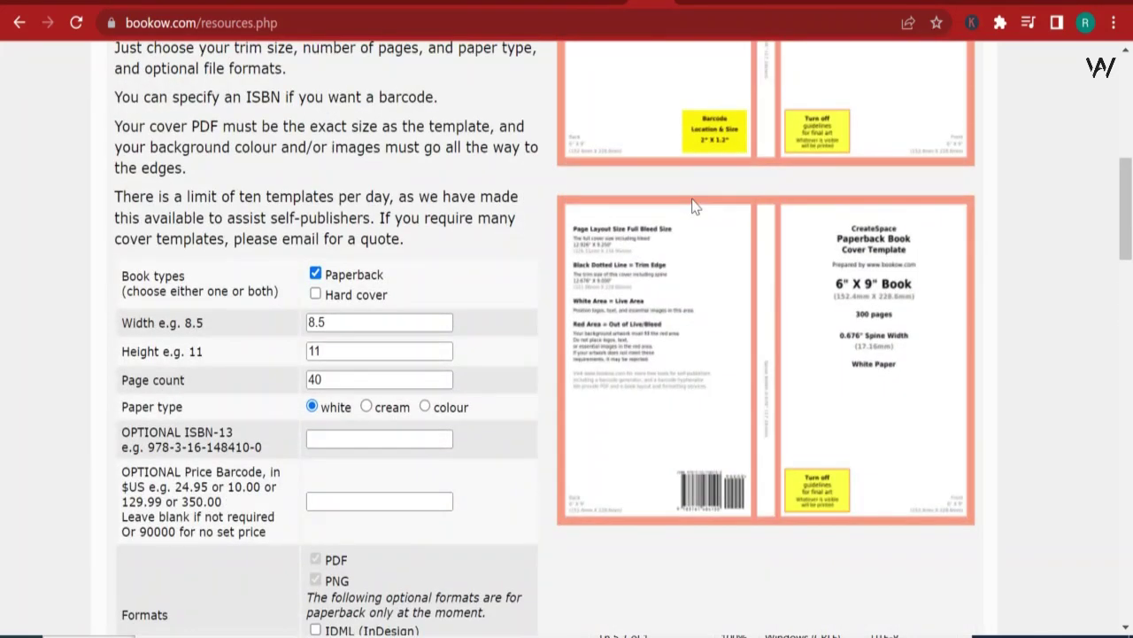
scroll(695, 206, up, 2)
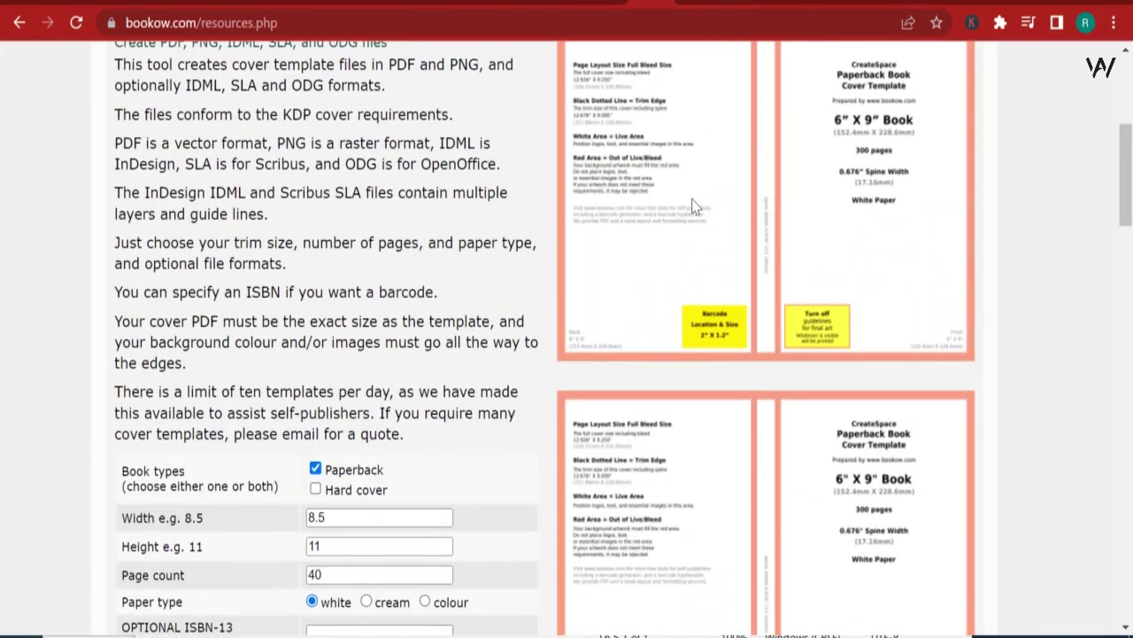
click(193, 25)
double_click(193, 23)
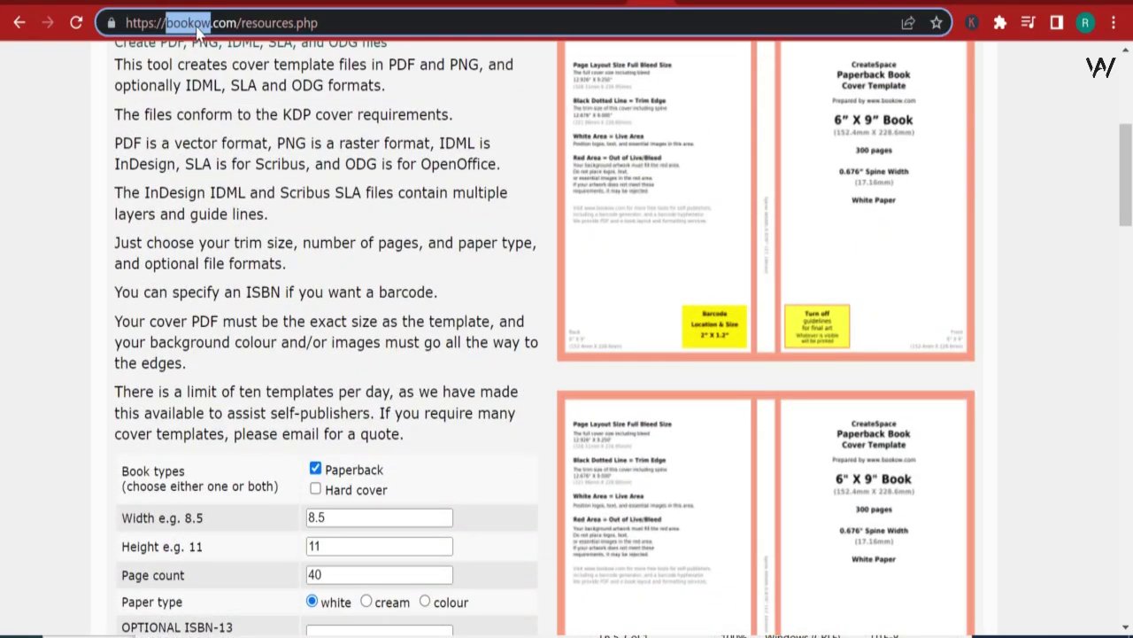
click(299, 27)
Search the web for bookhow.com in a new browser tab
key(ctrl+t)
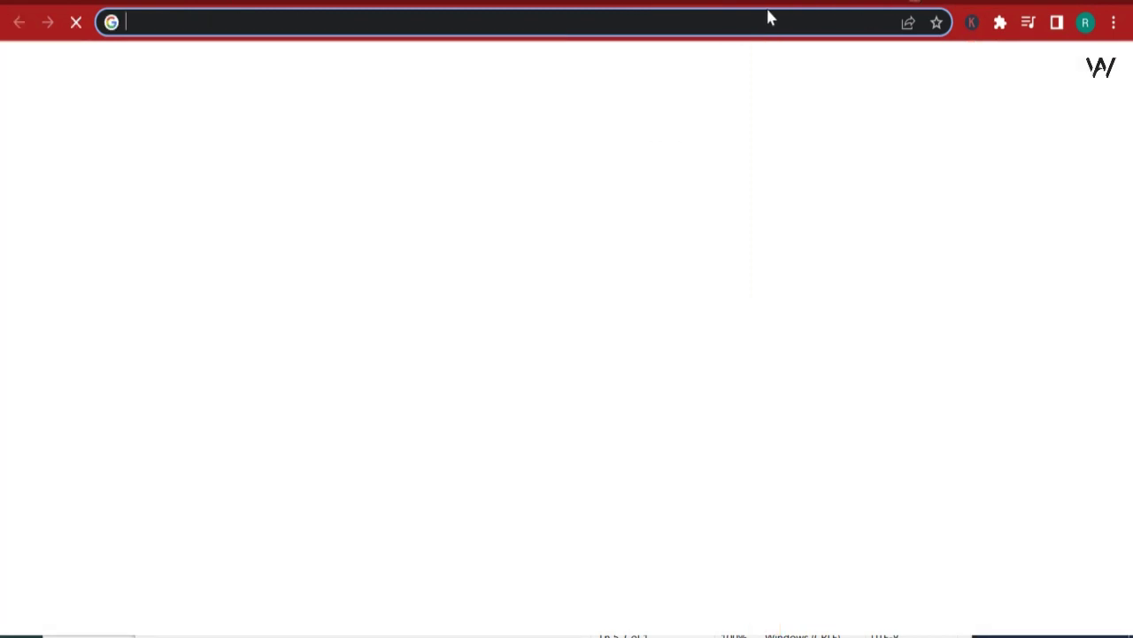
text(bi)
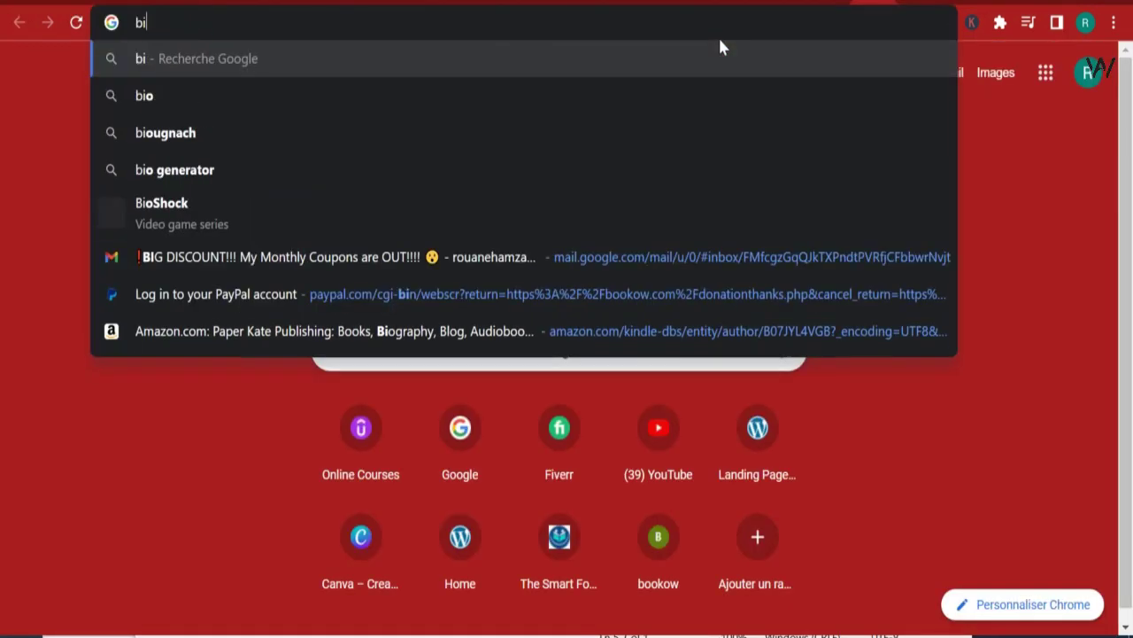
key(BackSpace)
text(ookhow)
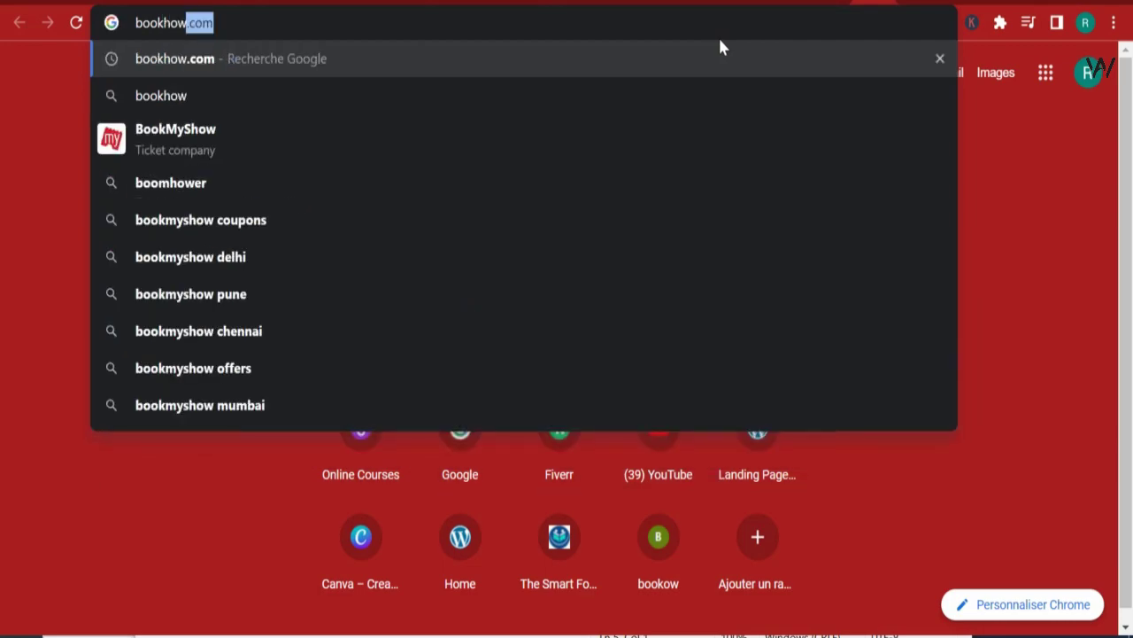
key(Return)
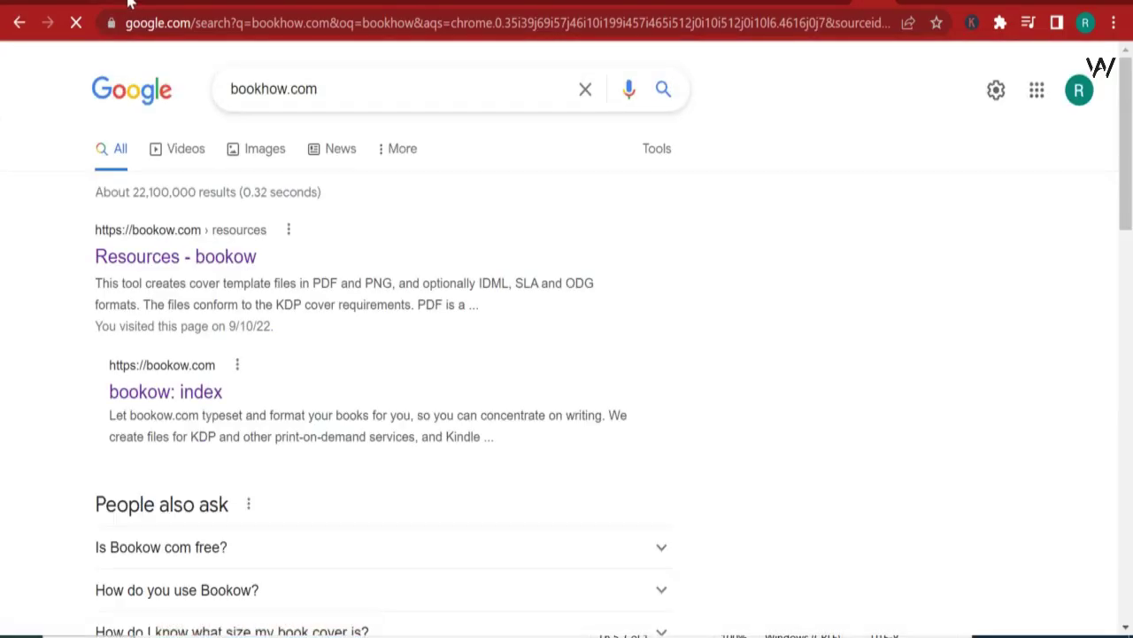
click(209, 31)
text(book)
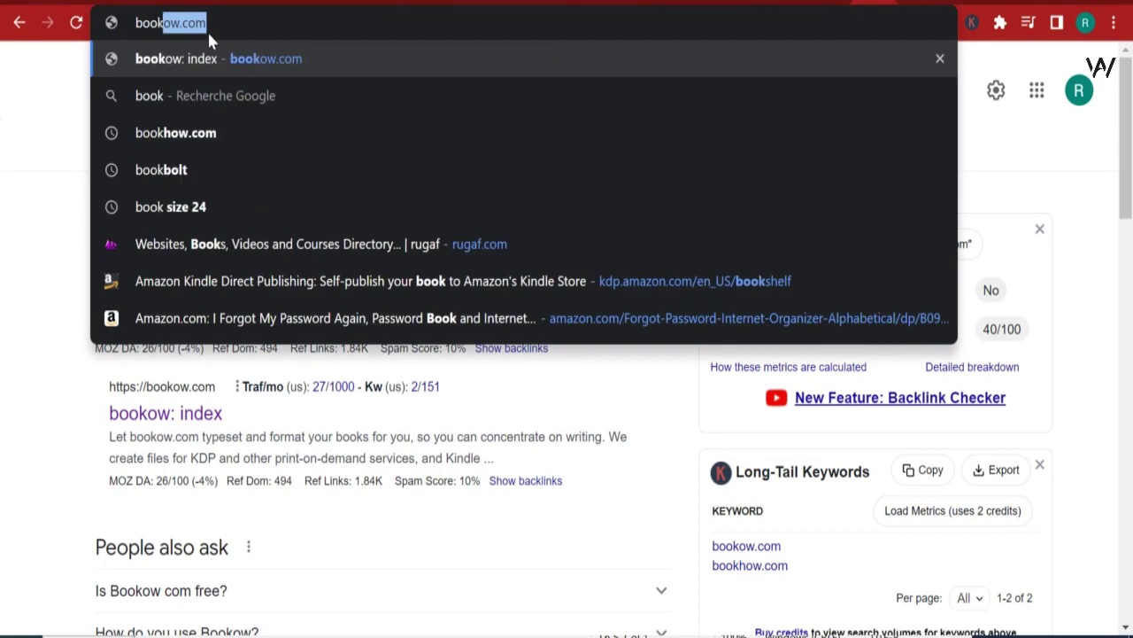
text(how)
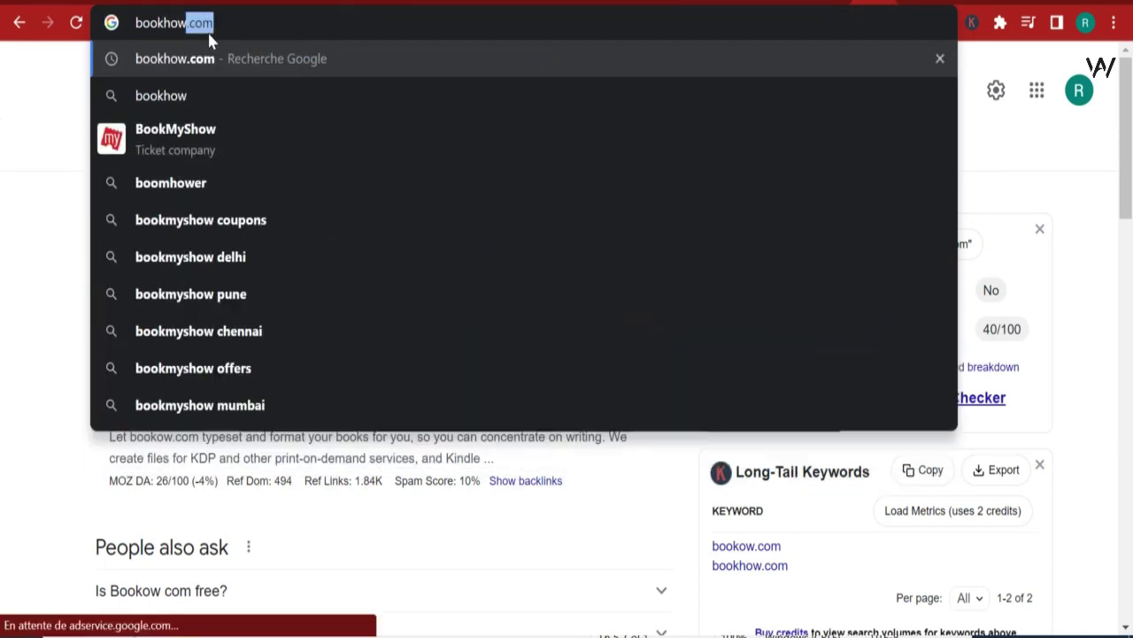
text(.com)
key(Return)
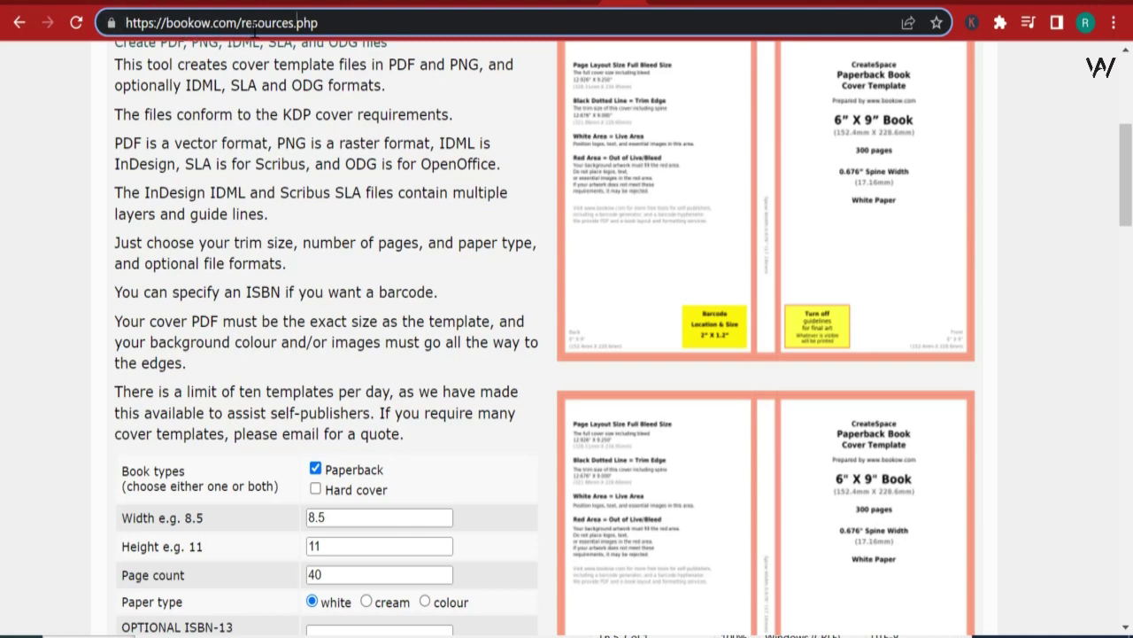
Examine Bookow's KDP cover template generator, cover size calculator and ISBN-13 barcode generator on the resources page
scroll(432, 228, up, 5)
scroll(432, 234, down, 20)
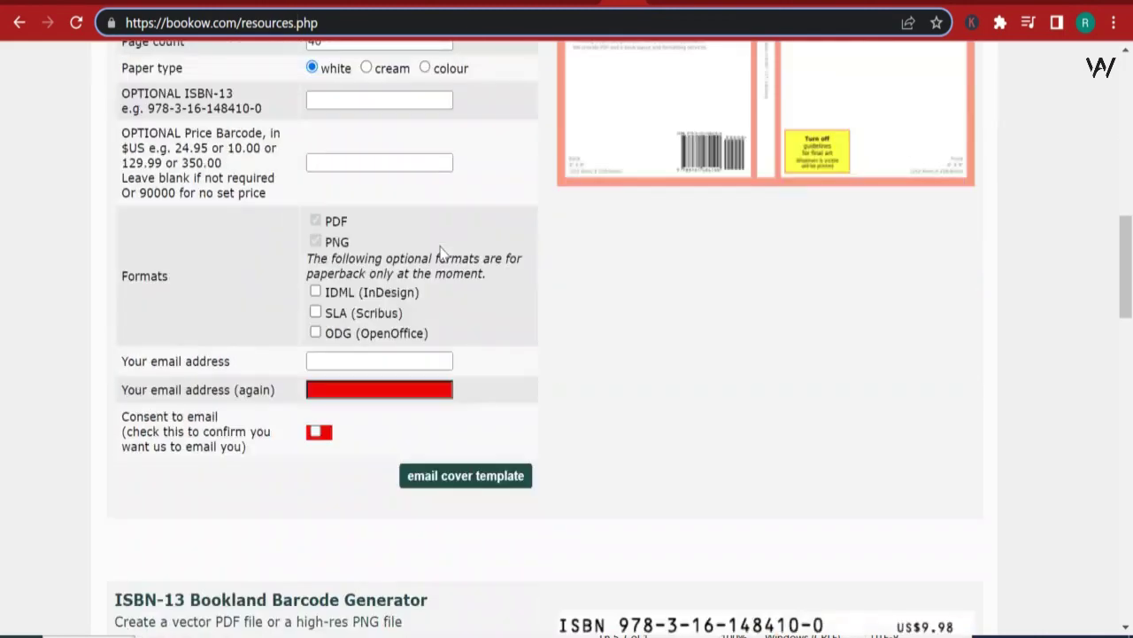
scroll(434, 270, down, 3)
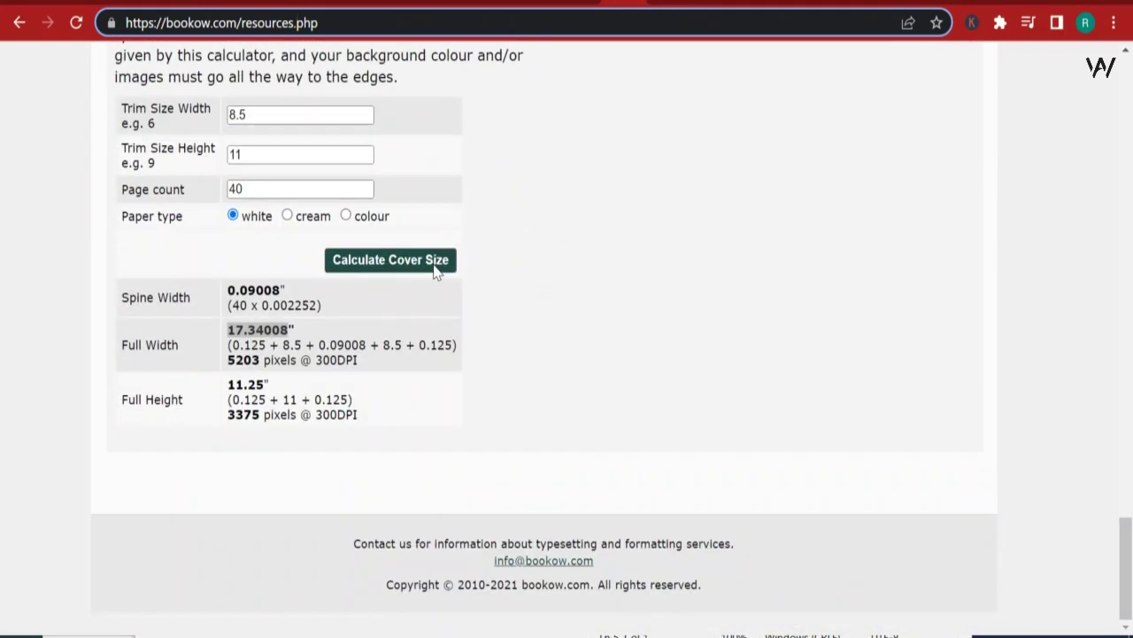
scroll(638, 323, up, 2)
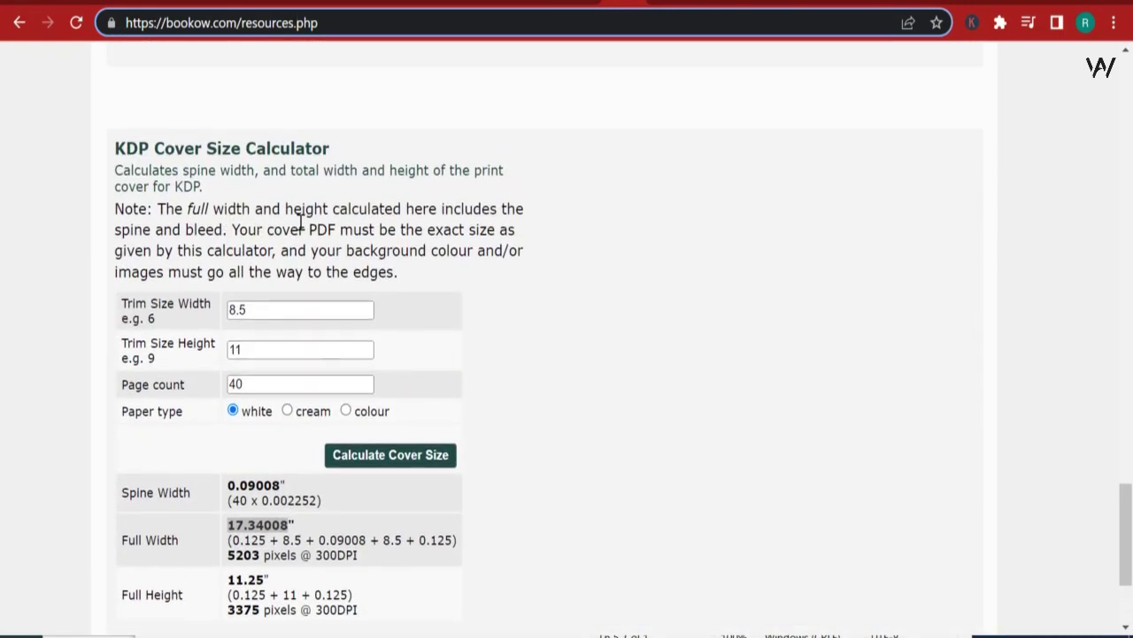
scroll(551, 454, up, 8)
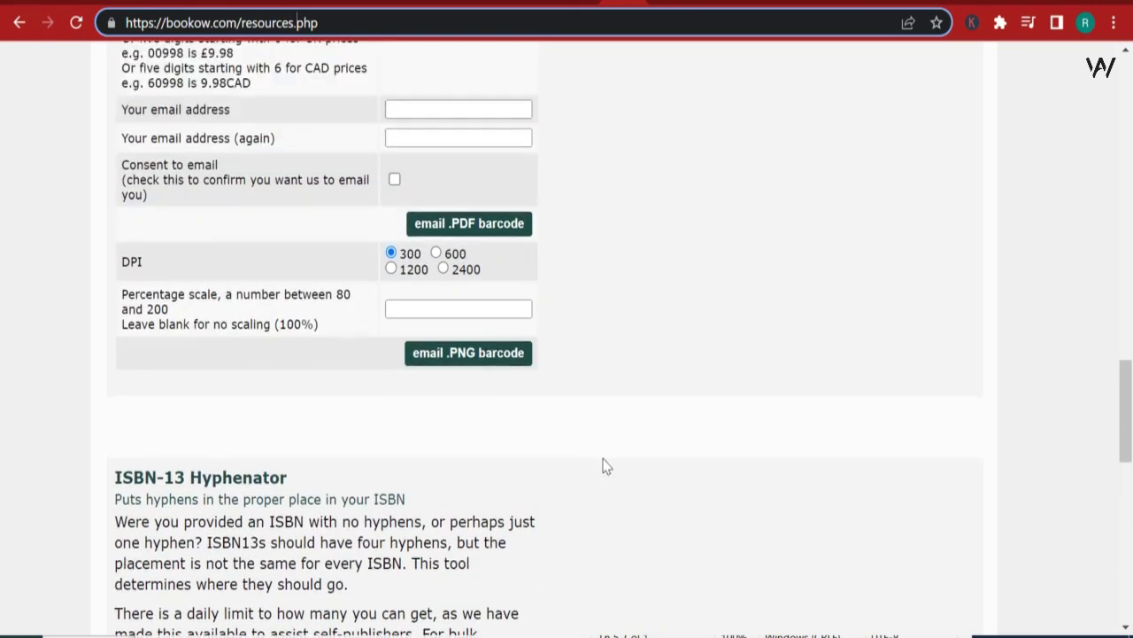
scroll(605, 463, down, 1)
scroll(301, 459, up, 2)
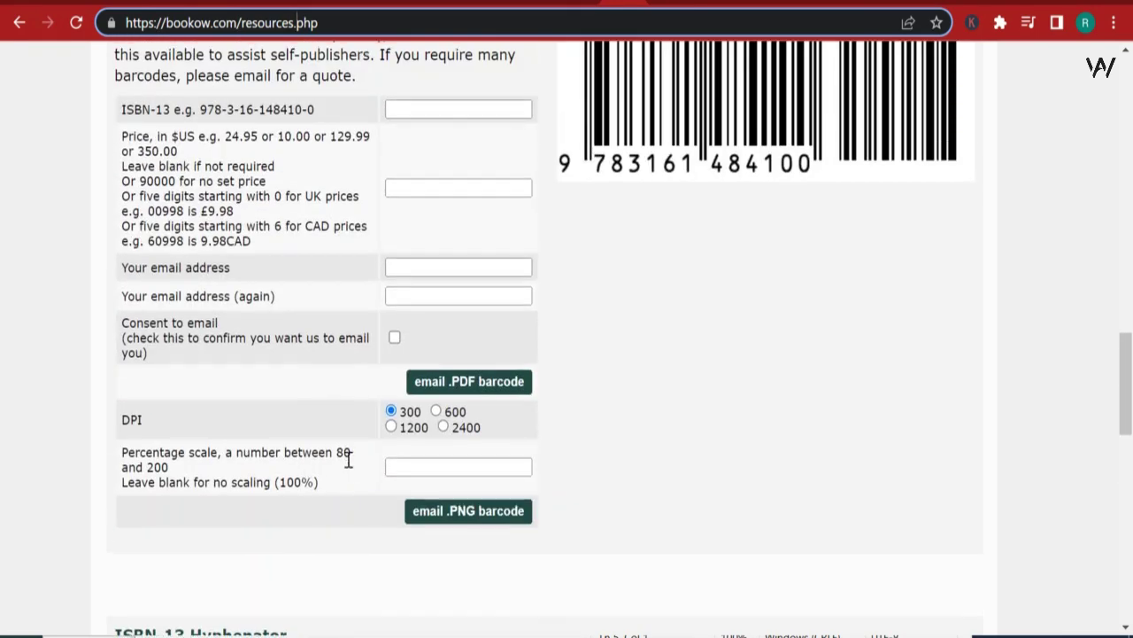
scroll(399, 475, up, 3)
scroll(399, 475, up, 1)
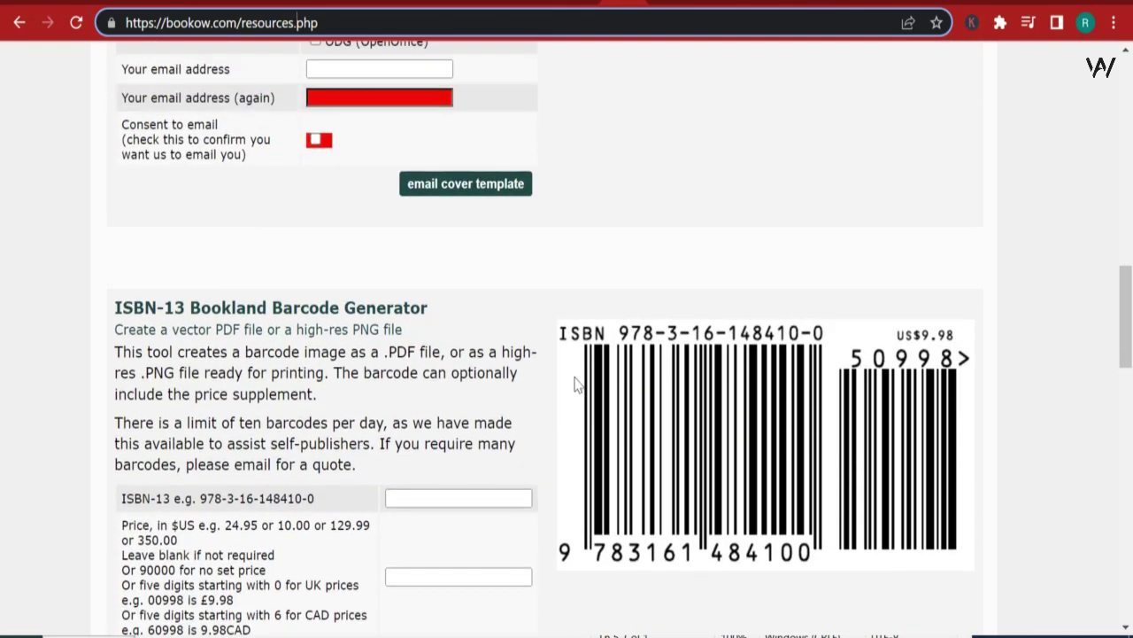
scroll(468, 380, up, 3)
scroll(486, 390, up, 10)
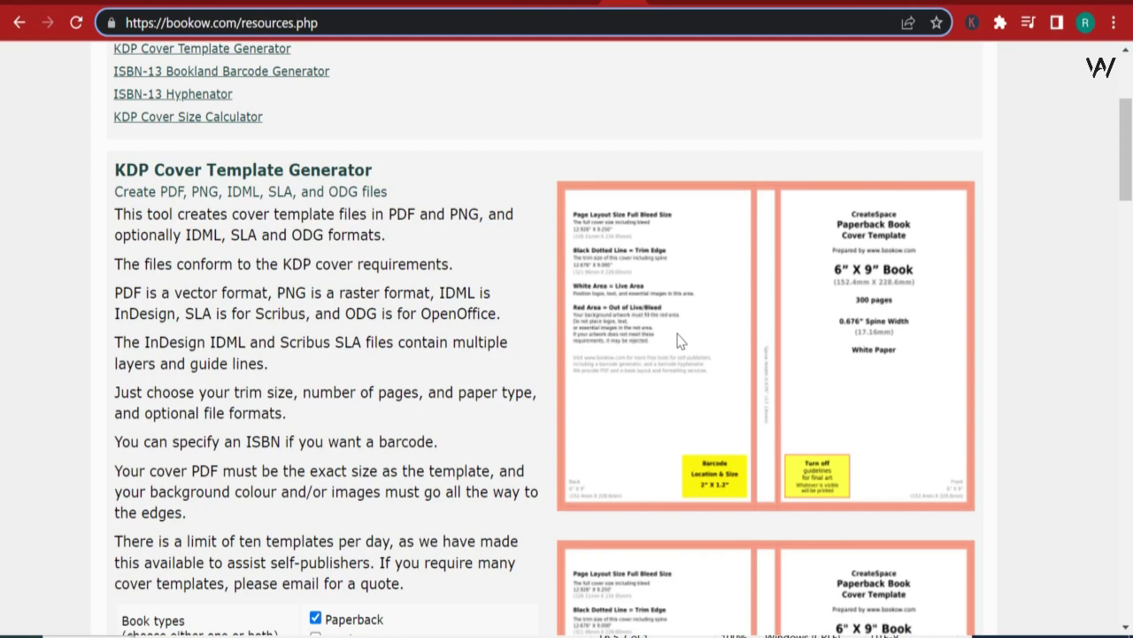
Compare Bookow's cover template form with Amazon's KDP cover calculator, and return to the Bookow resources page
scroll(673, 358, down, 2)
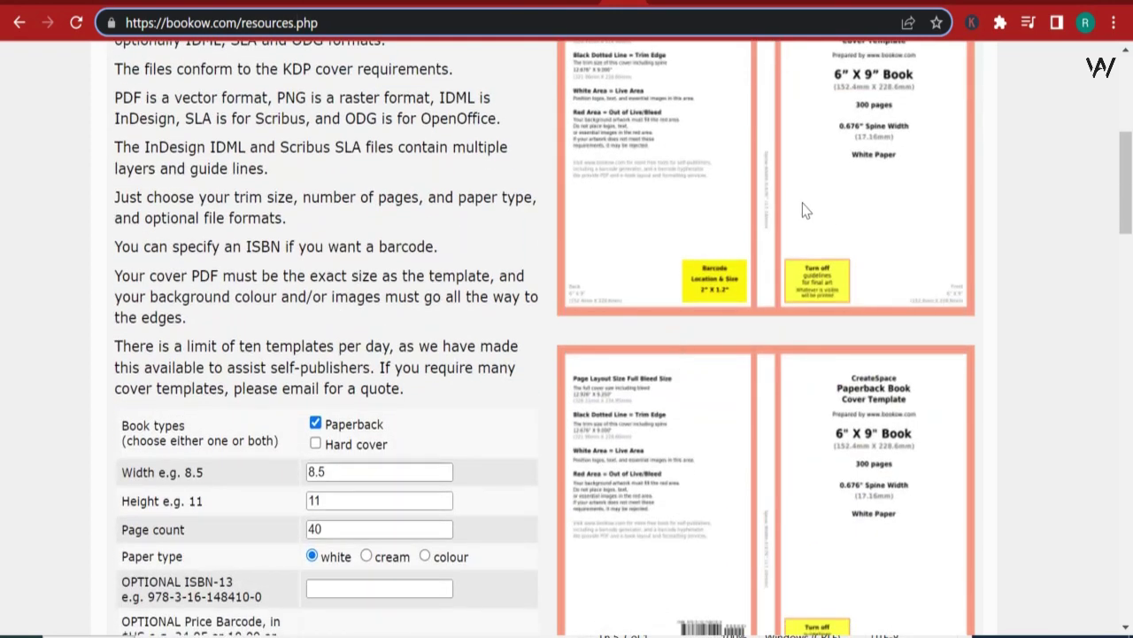
click(824, 3)
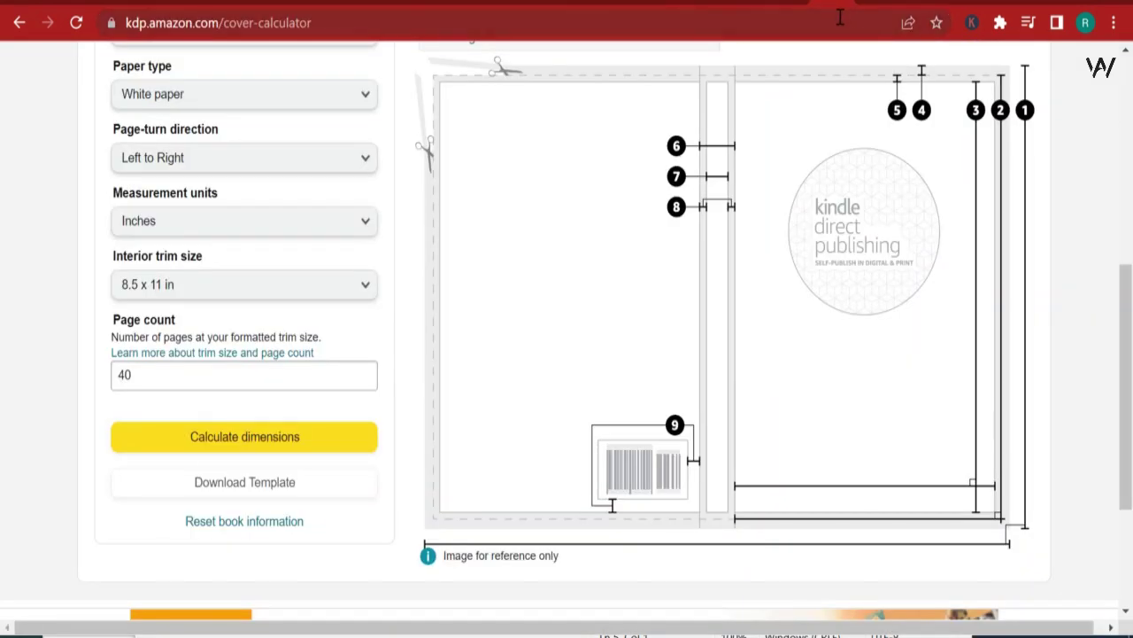
click(677, 2)
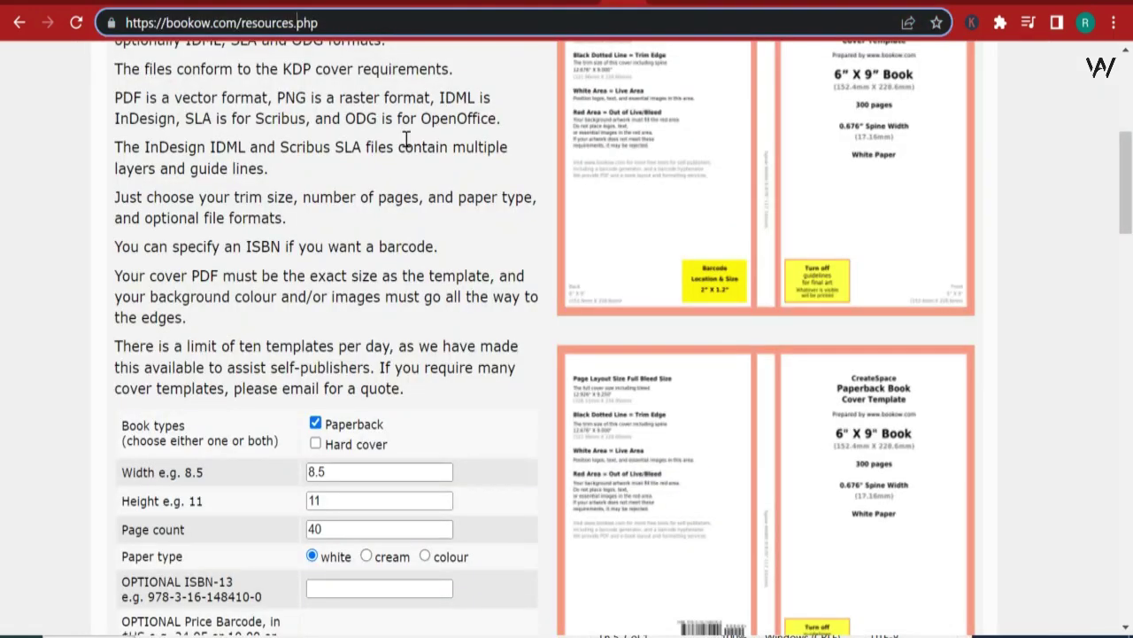
Compare Bookow's cover template fields with the KDP cover calculator's book settings and dimension table
scroll(405, 329, down, 2)
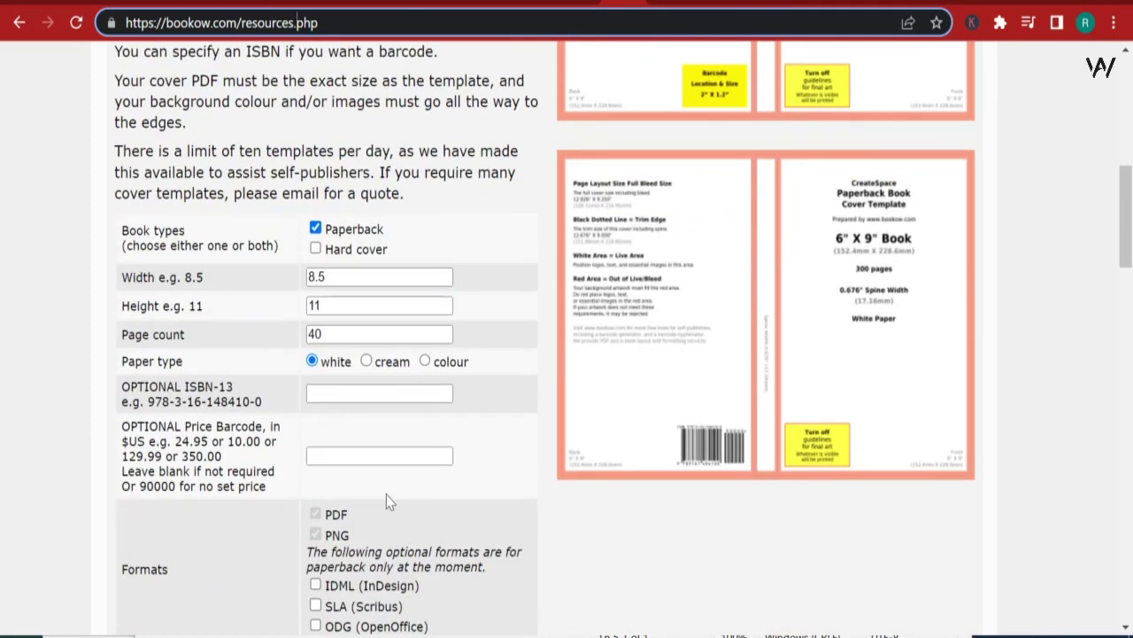
scroll(439, 423, up, 2)
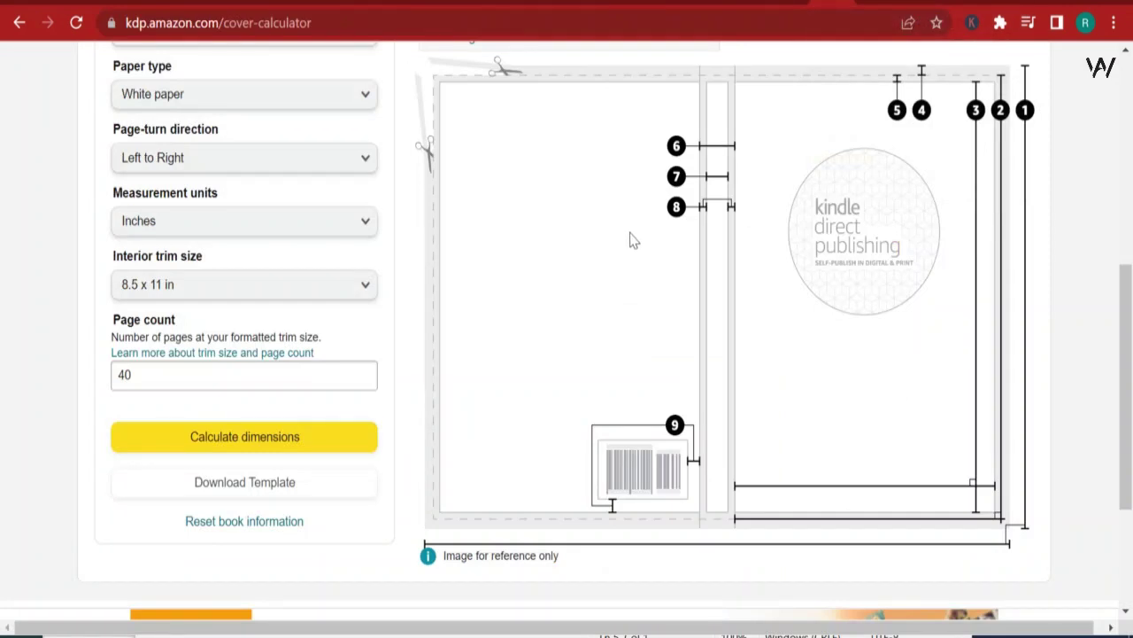
scroll(632, 238, up, 6)
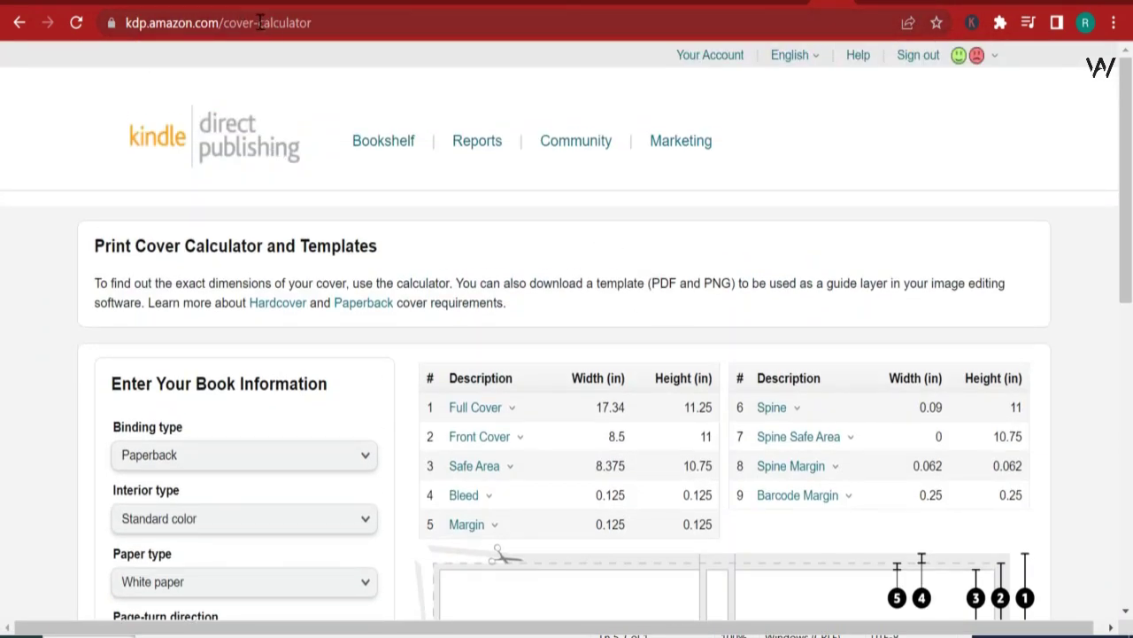
scroll(740, 226, down, 3)
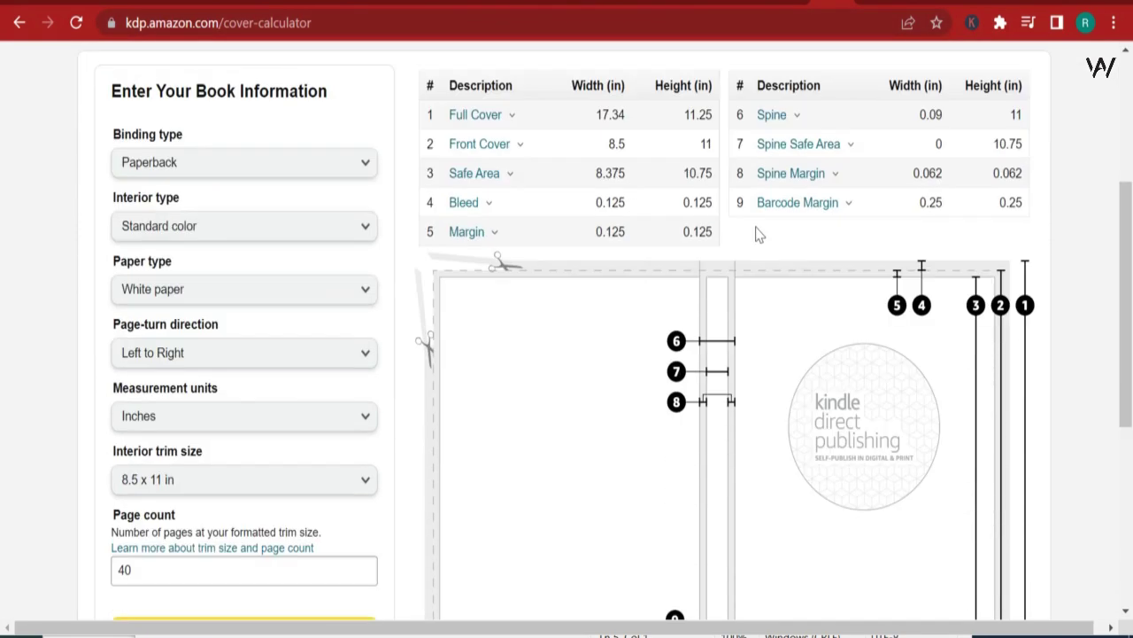
scroll(722, 318, up, 3)
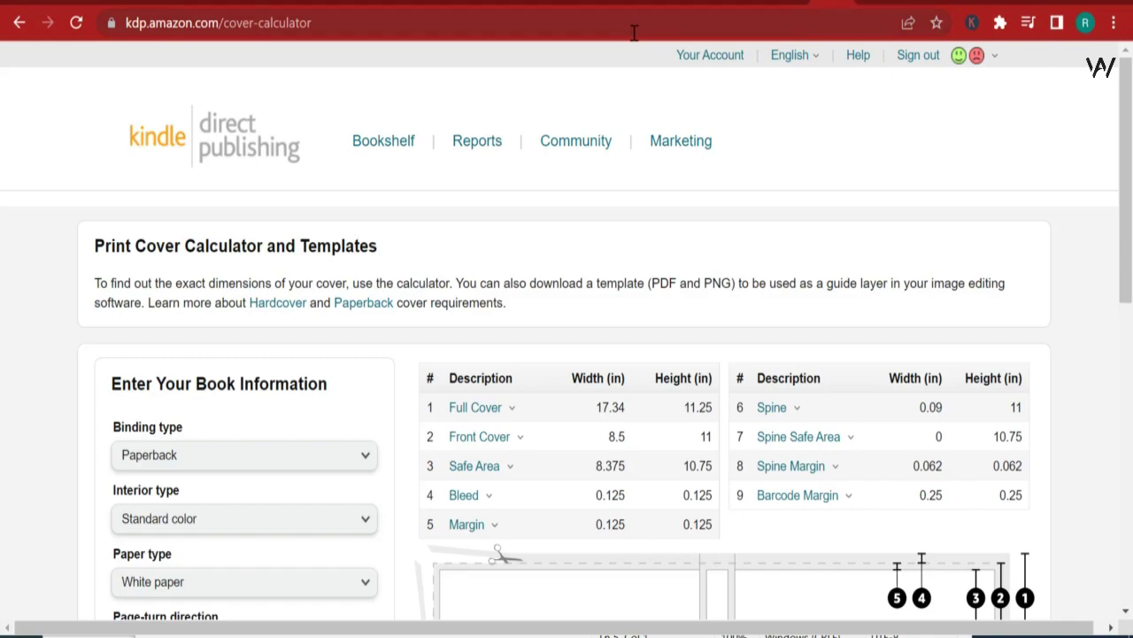
Switch to Creative Fabrica and search its library for "gnome clipart"
click(576, 2)
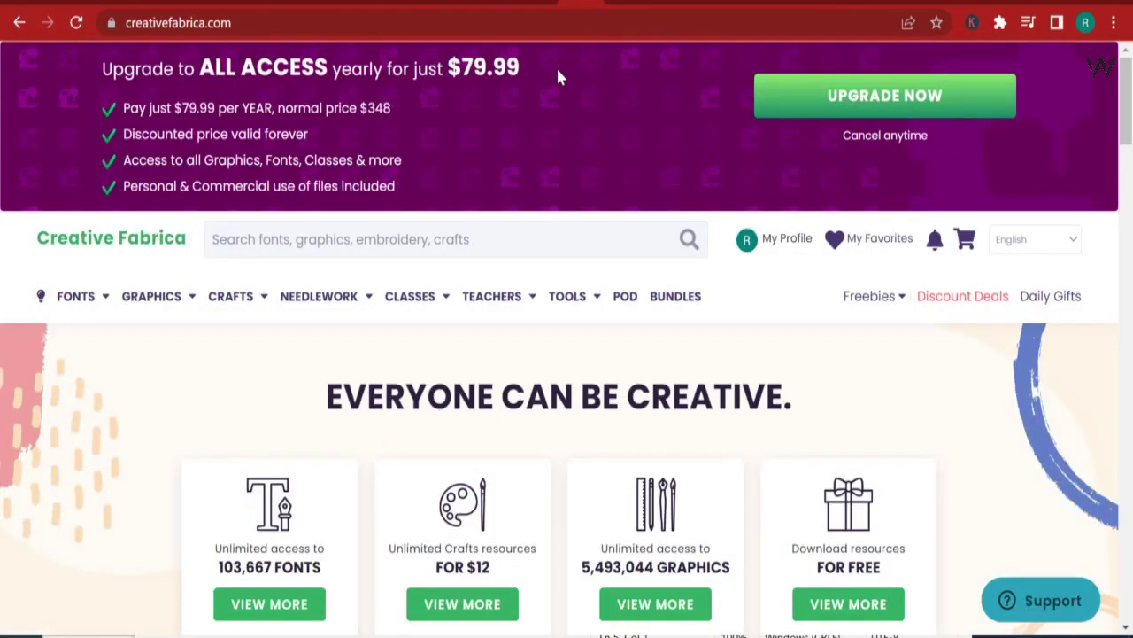
click(322, 233)
text(gnome )
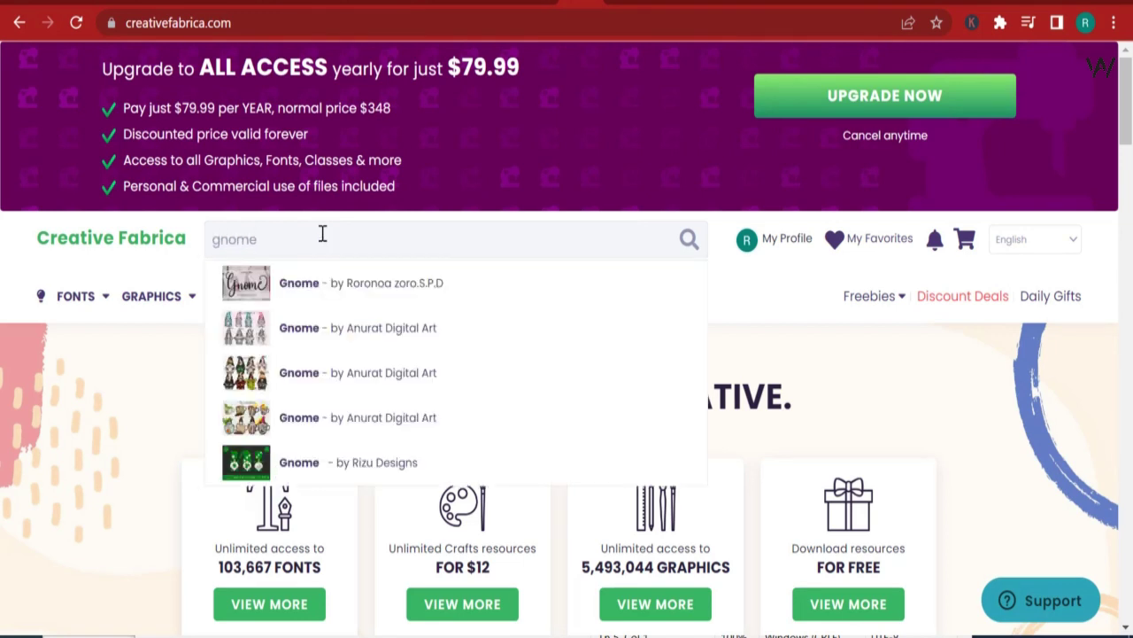
text(clipart)
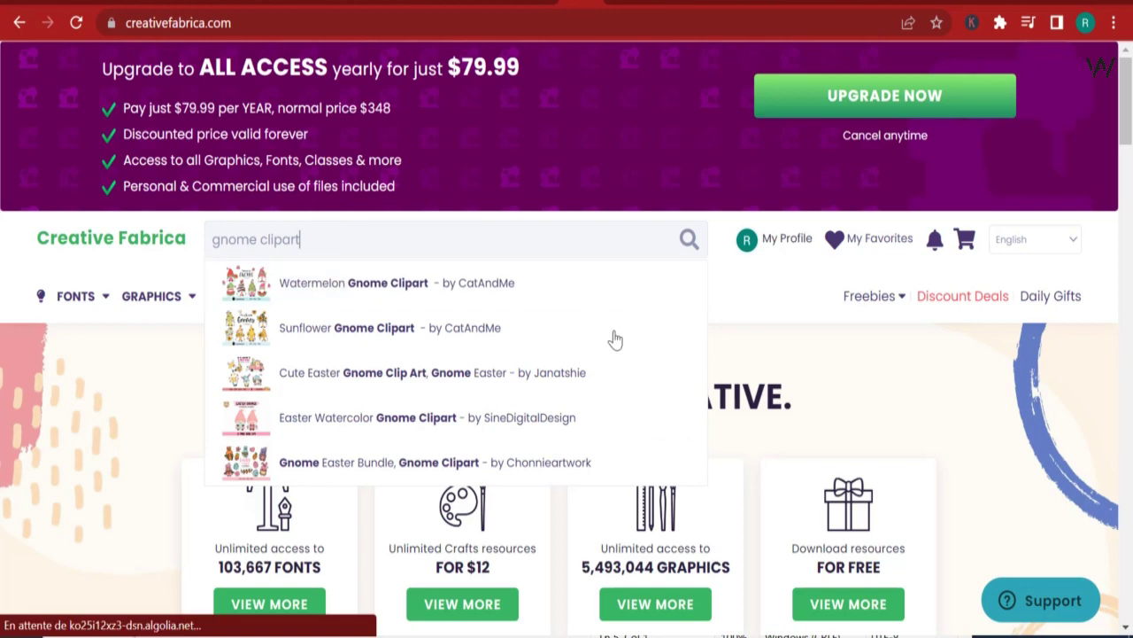
key(Return)
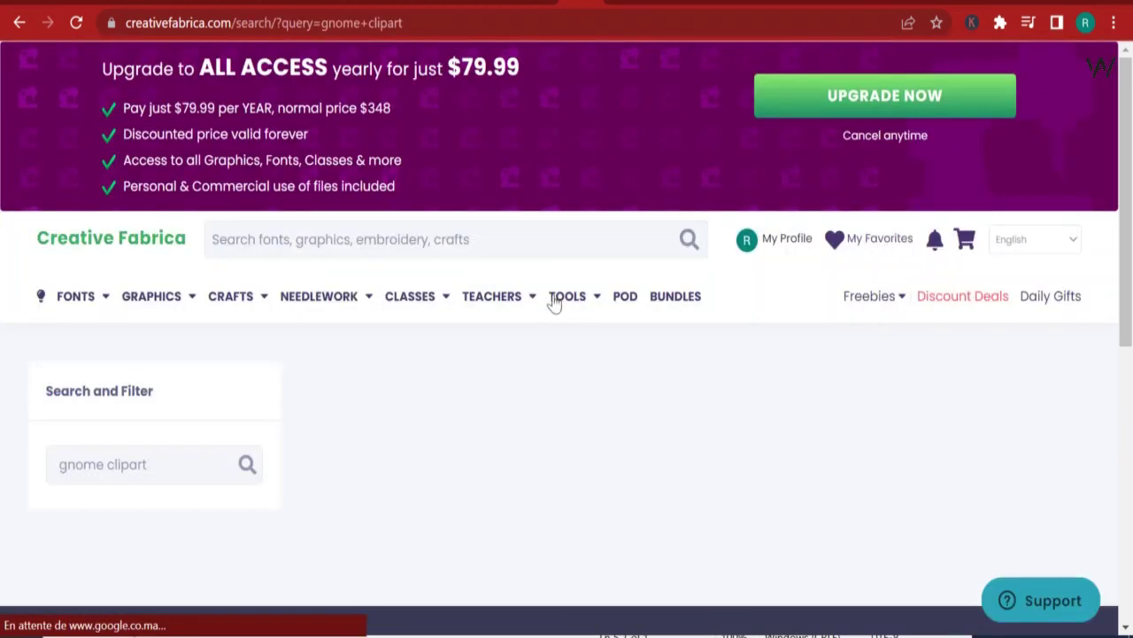
Browse the gnome clipart results and open the "Gnome Easter Bundle, Gnome Clipart" product page
scroll(590, 382, down, 1)
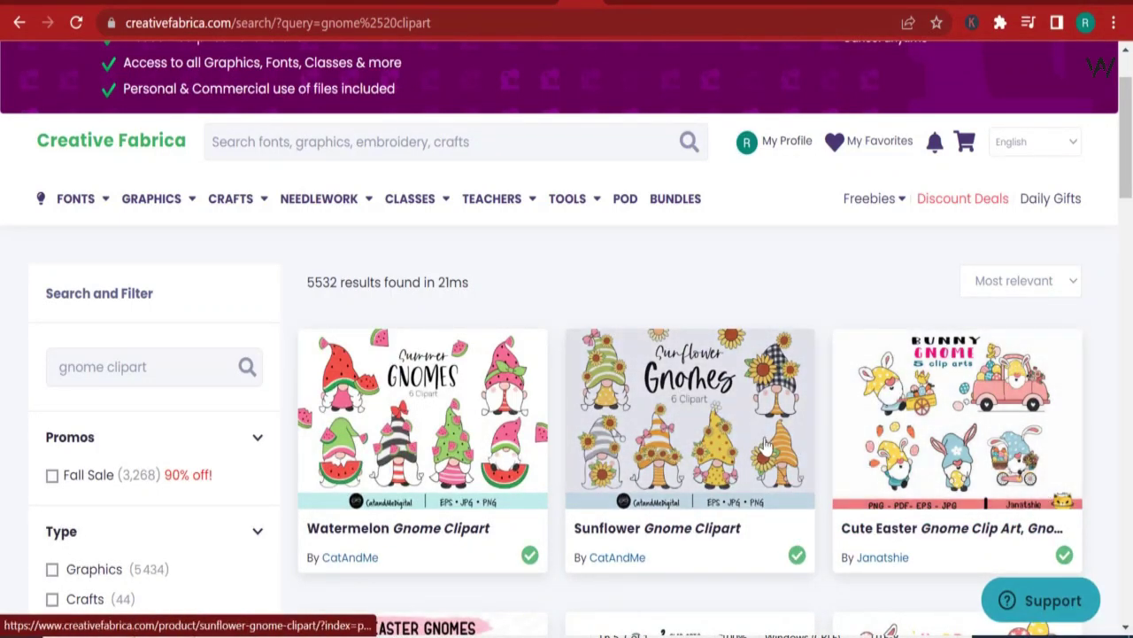
scroll(690, 478, down, 2)
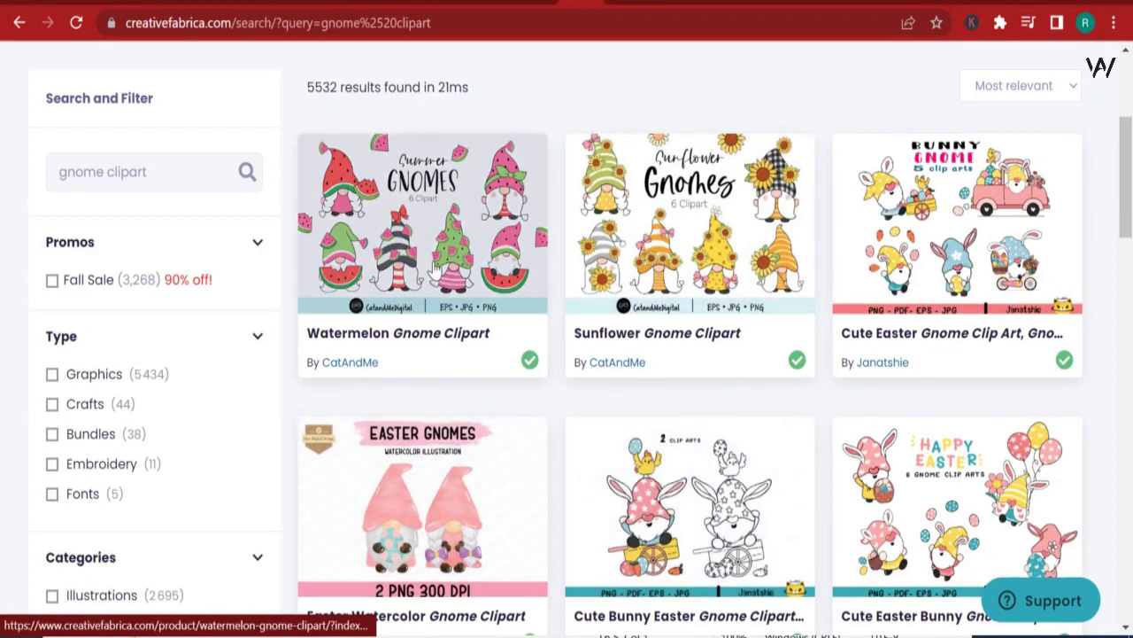
scroll(434, 266, down, 4)
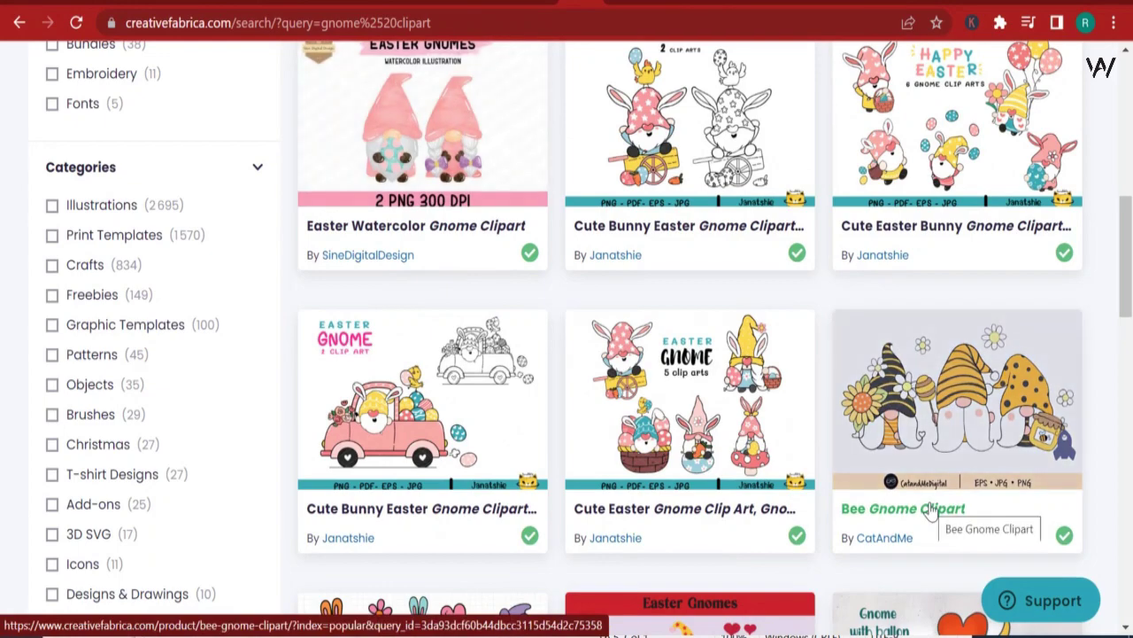
scroll(907, 498, down, 4)
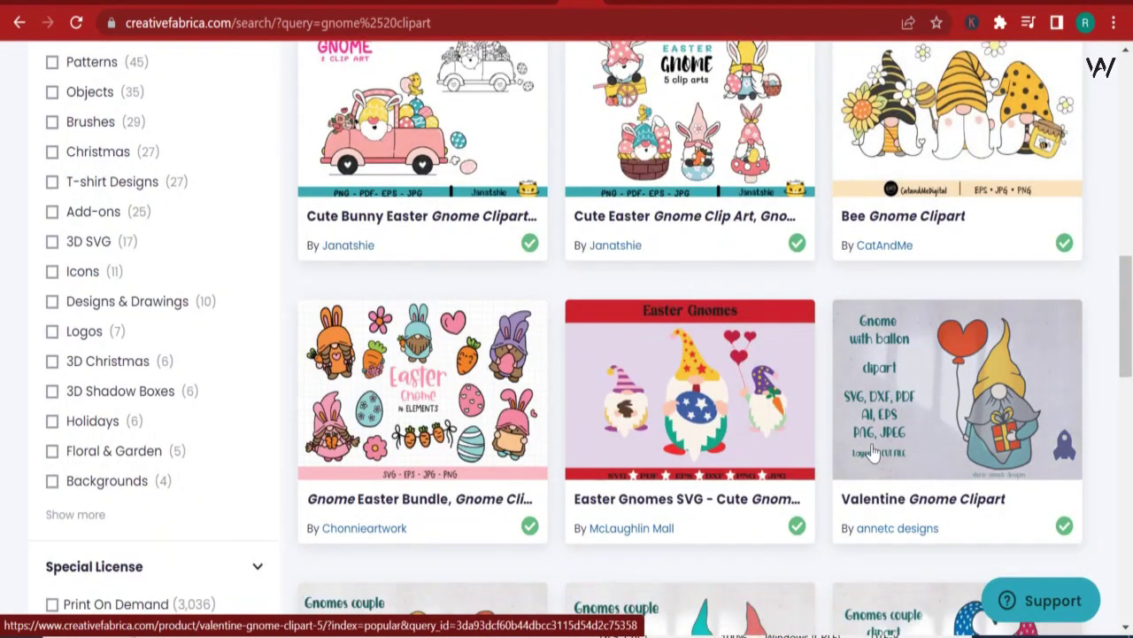
scroll(868, 456, down, 1)
scroll(823, 449, down, 2)
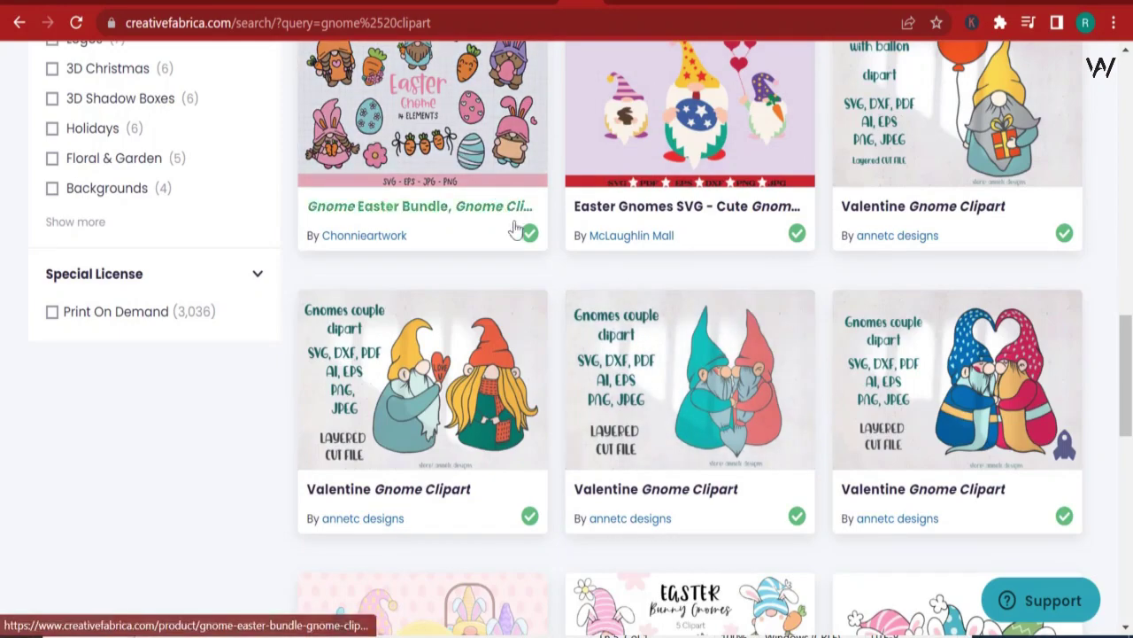
scroll(560, 283, down, 3)
scroll(562, 284, up, 8)
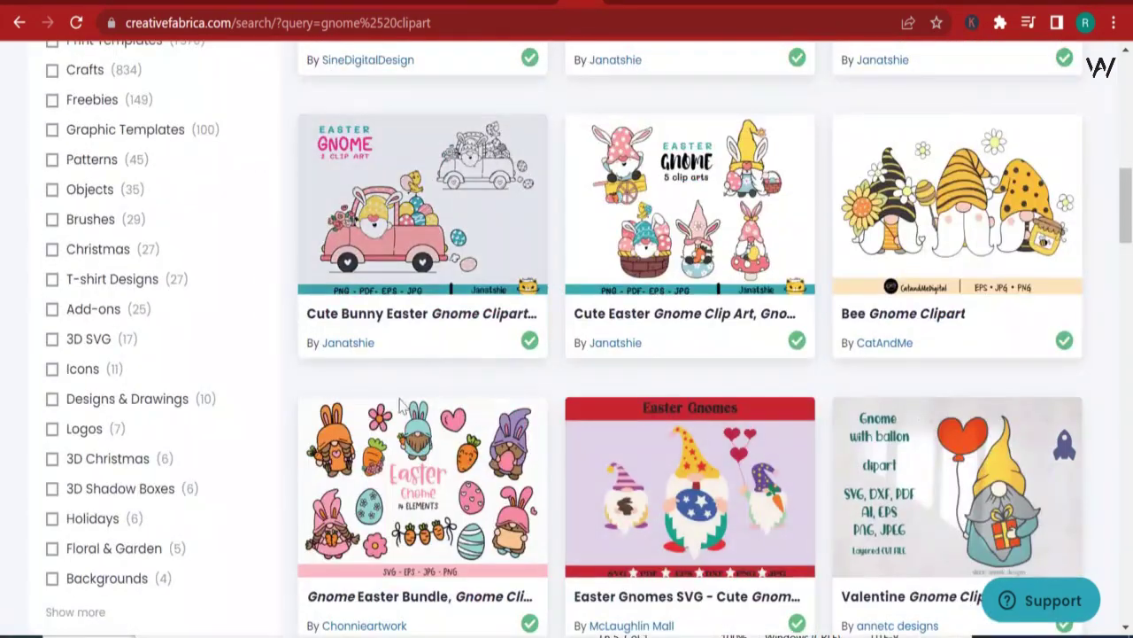
click(383, 478)
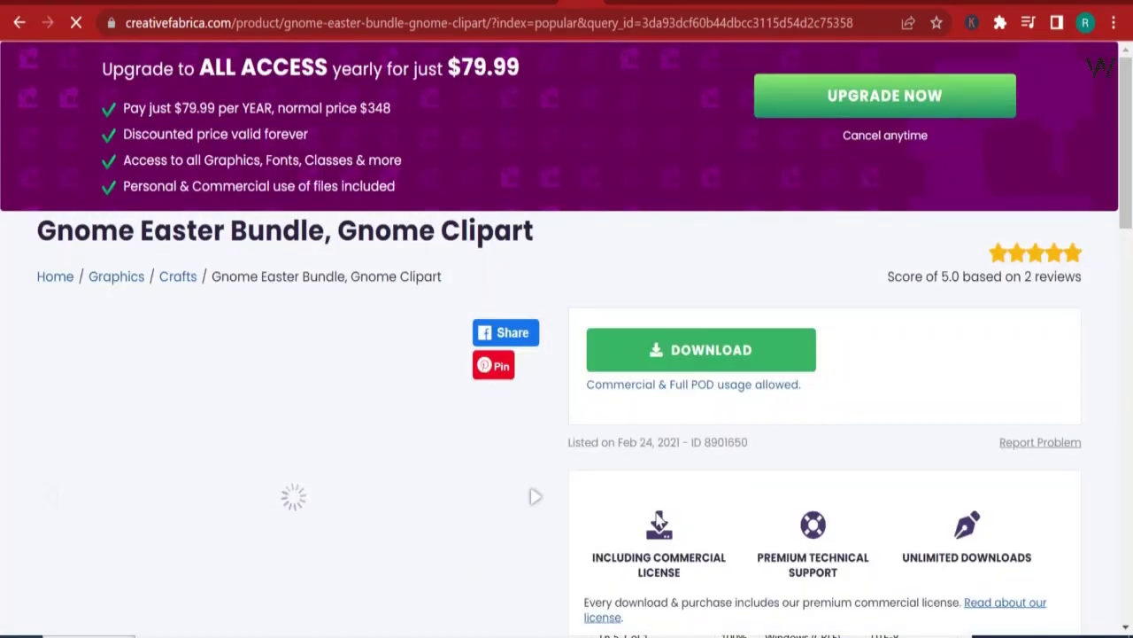
Download the Gnome Easter Bundle and extract its ZIP archive to the desktop (Bureau)
scroll(647, 505, down, 1)
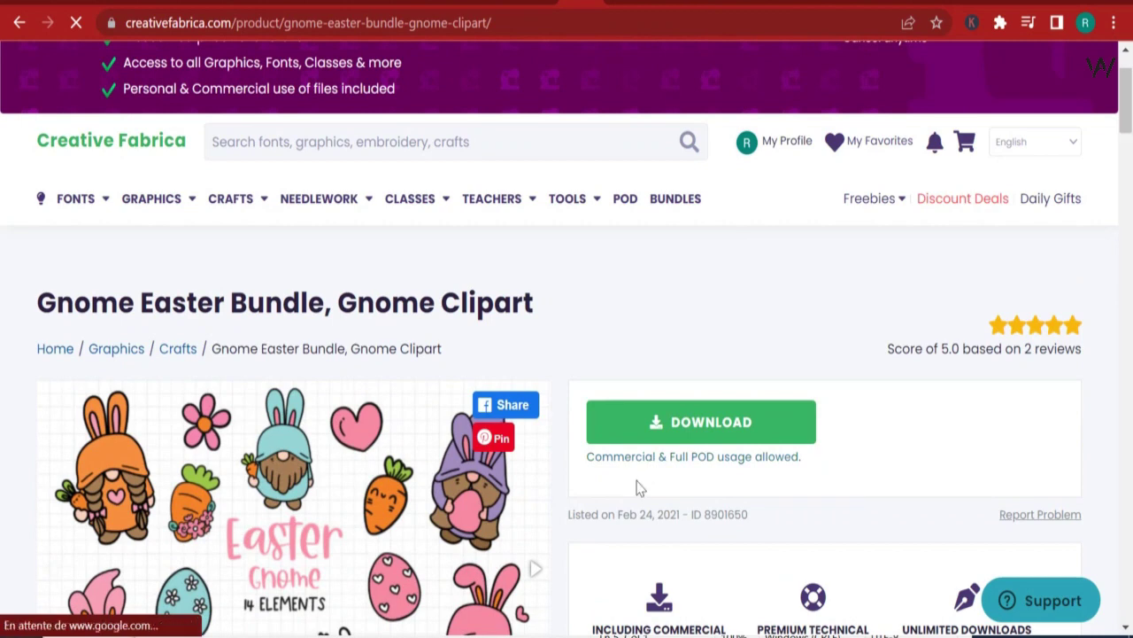
scroll(646, 407, down, 1)
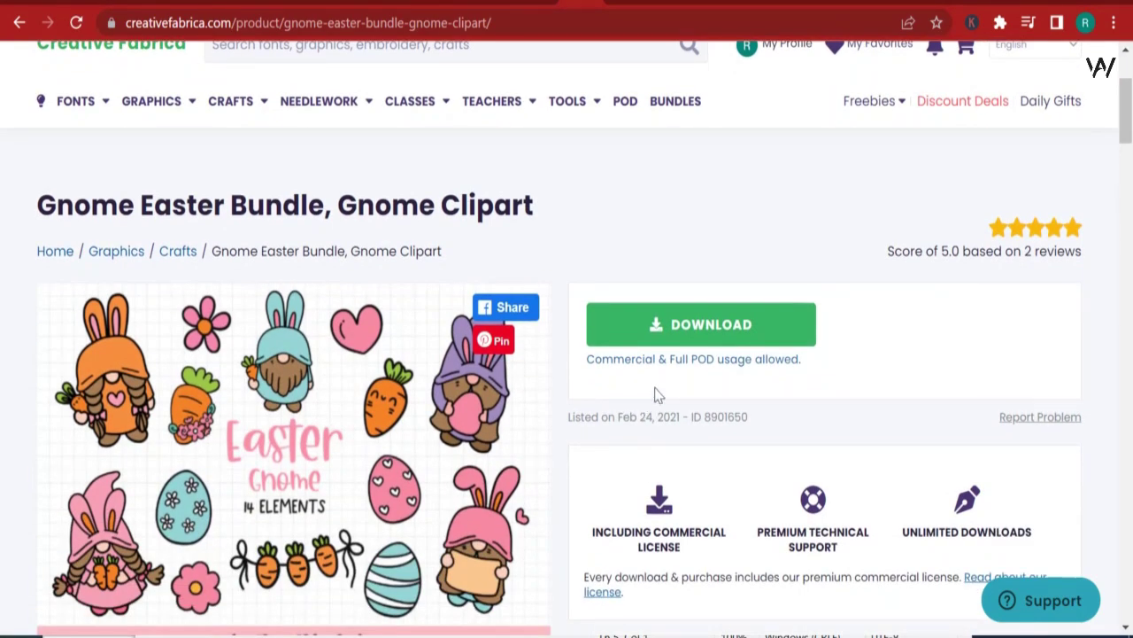
click(694, 332)
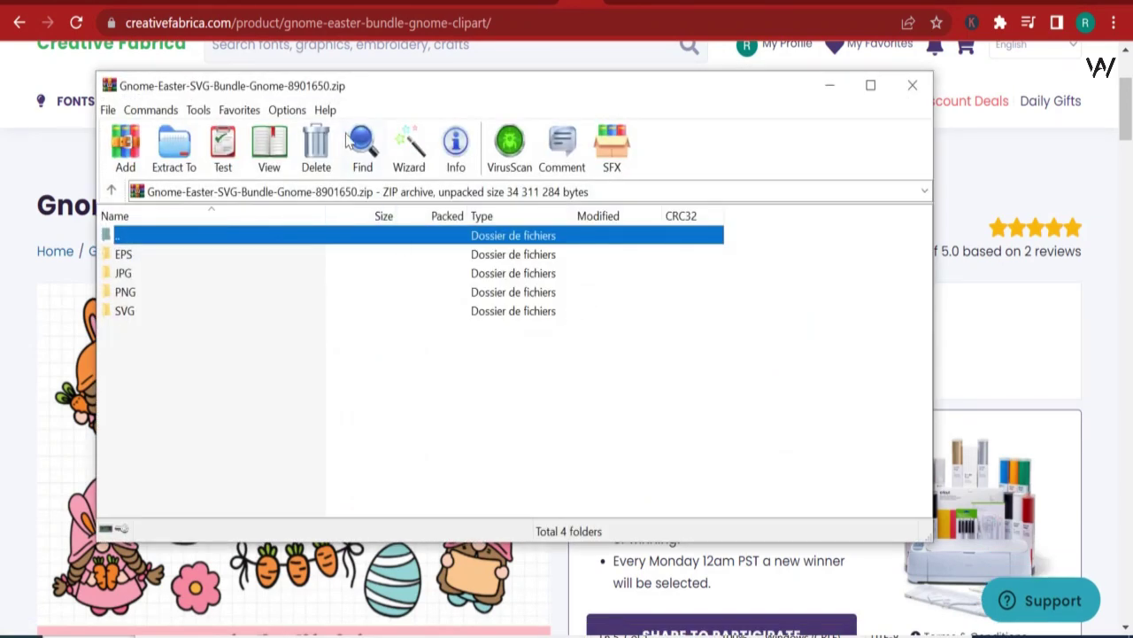
click(408, 146)
click(512, 449)
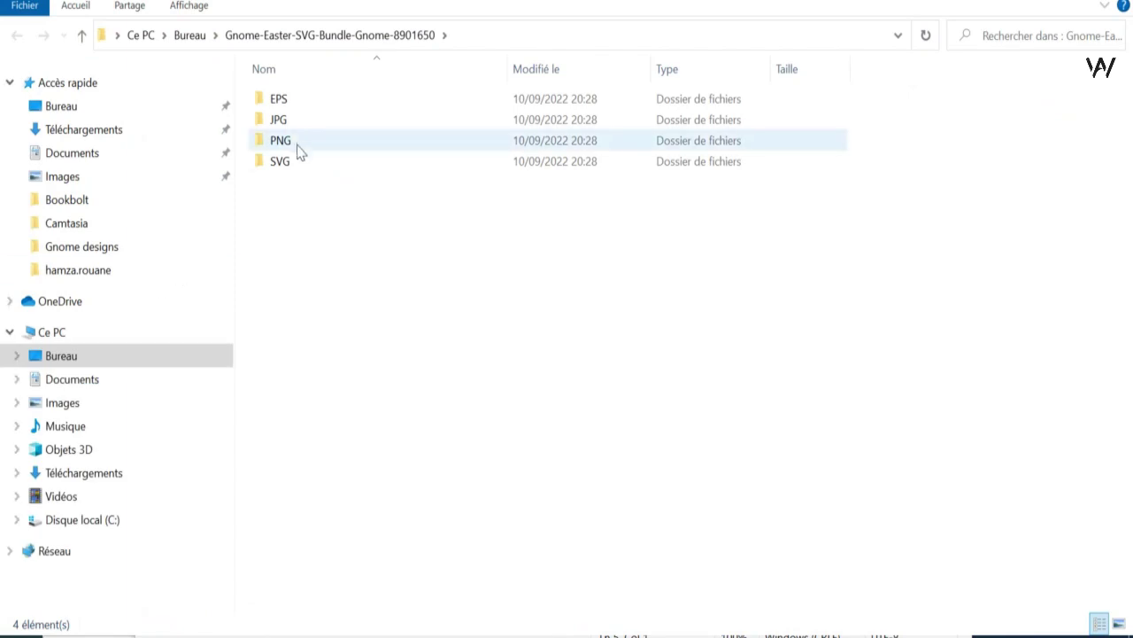
Look through the JPG and PNG folders of the extracted gnome bundle, returning to the bundle folder each time
double_click(303, 126)
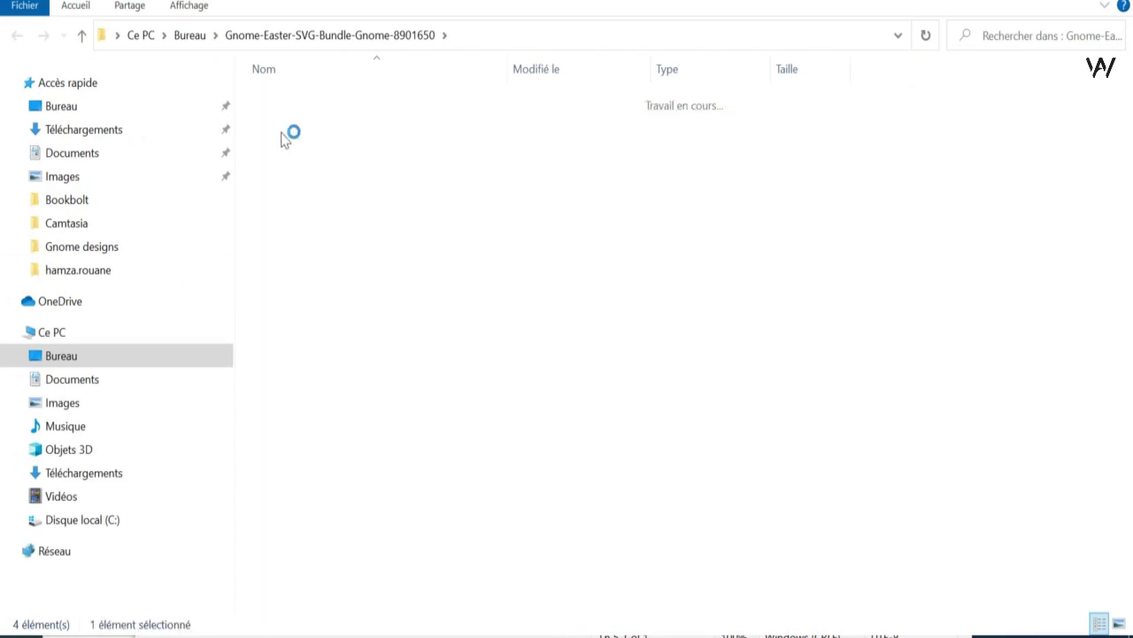
click(16, 36)
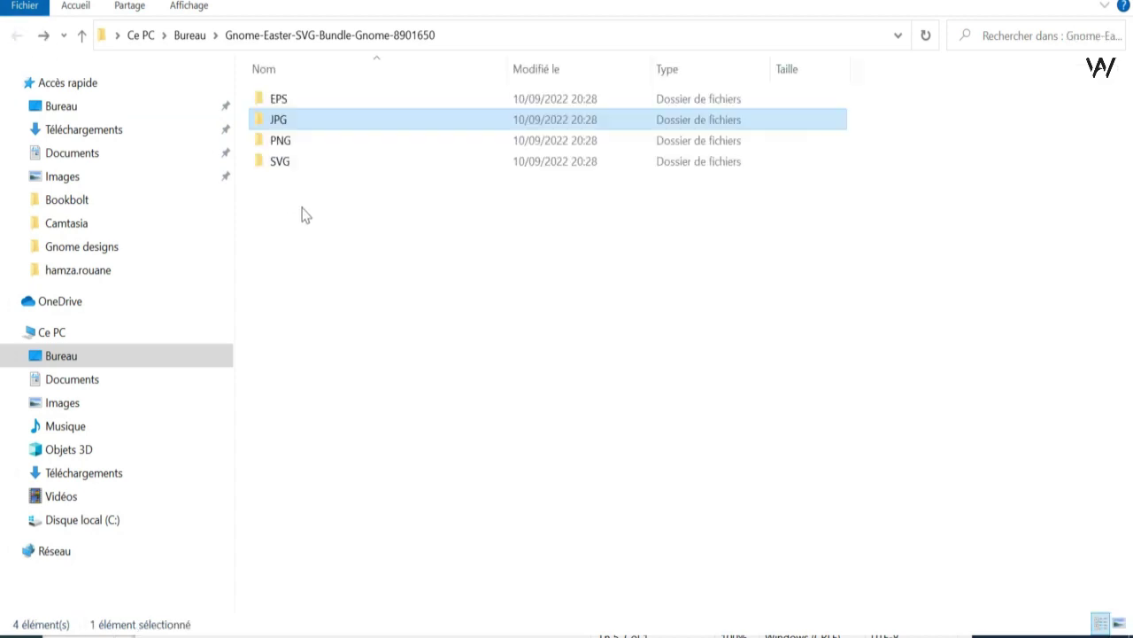
double_click(299, 139)
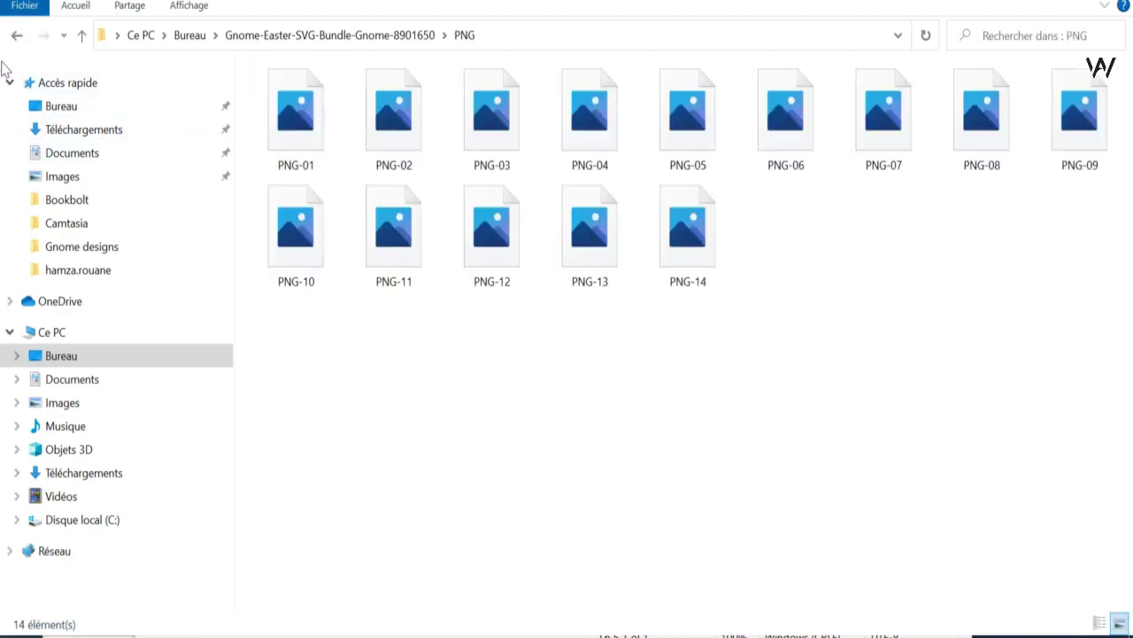
click(18, 41)
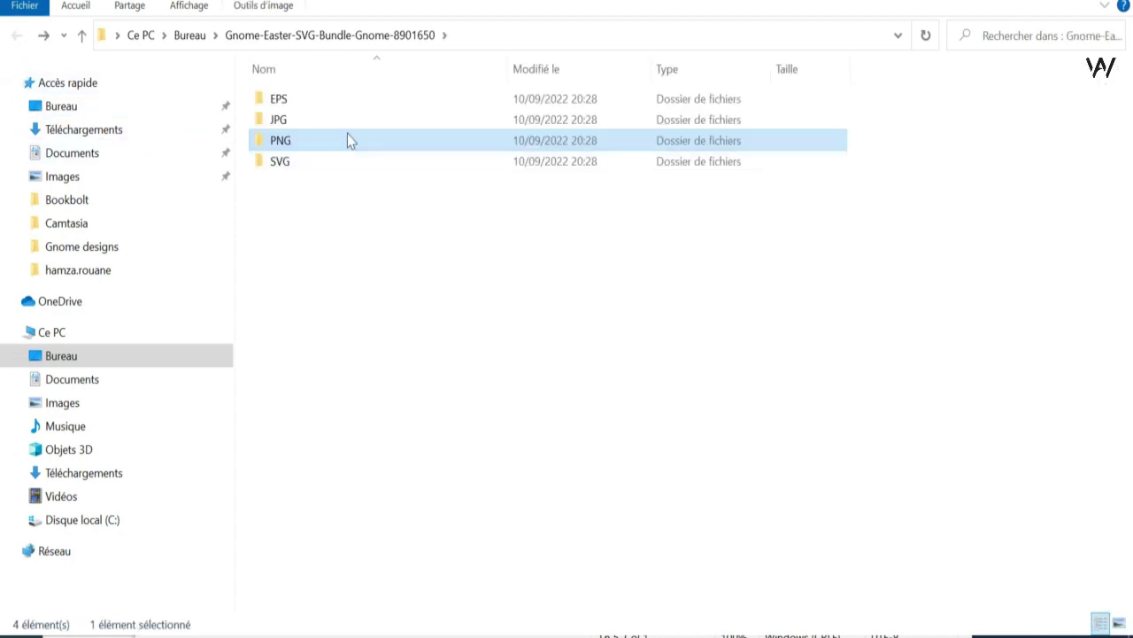
Move the bundle's JPG folder into Téléchargements and check its contents there
click(300, 129)
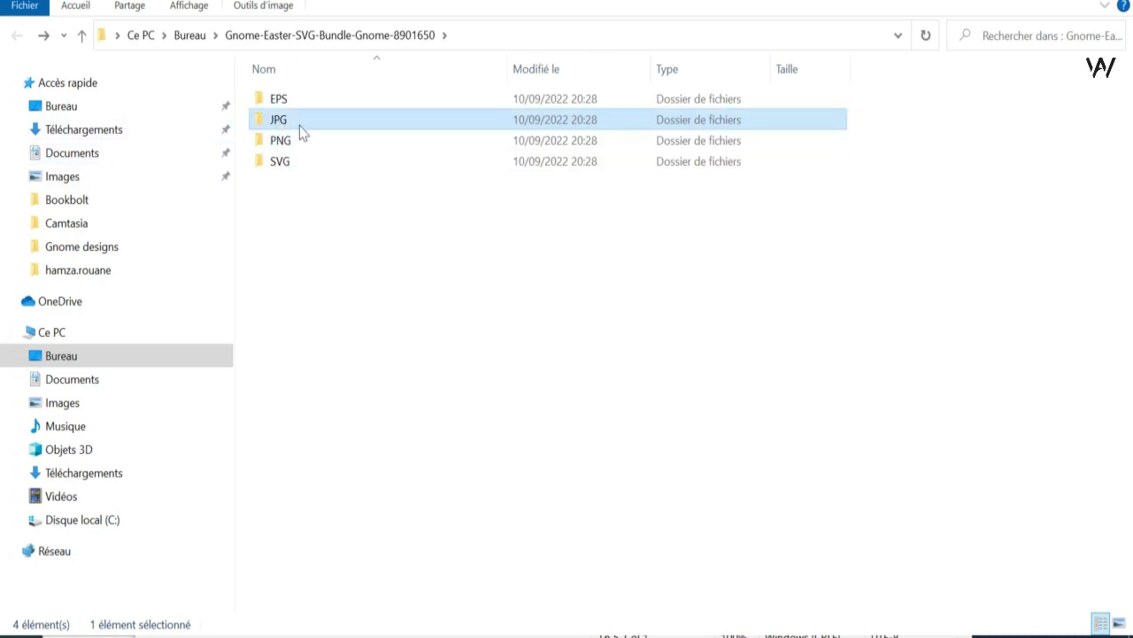
drag(288, 131, 95, 138)
click(185, 139)
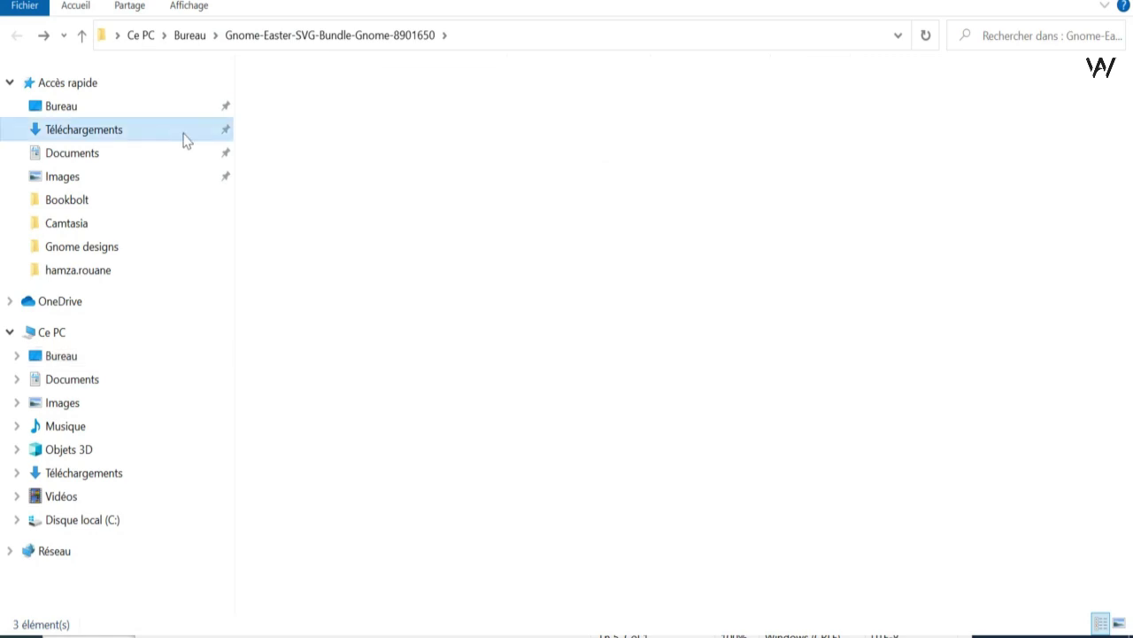
double_click(329, 292)
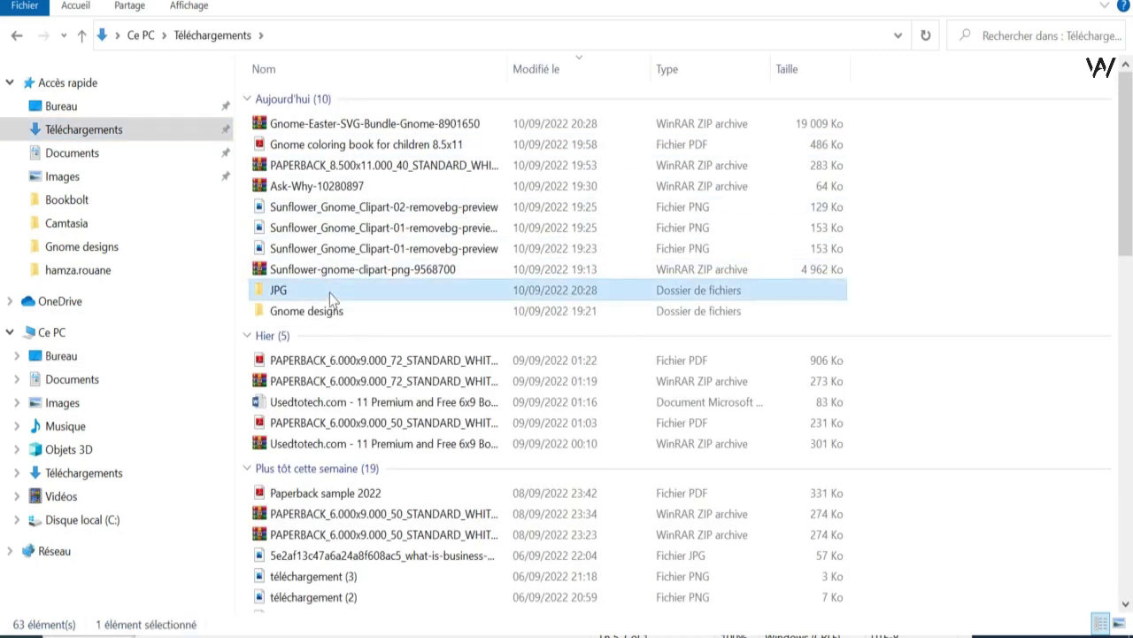
click(15, 35)
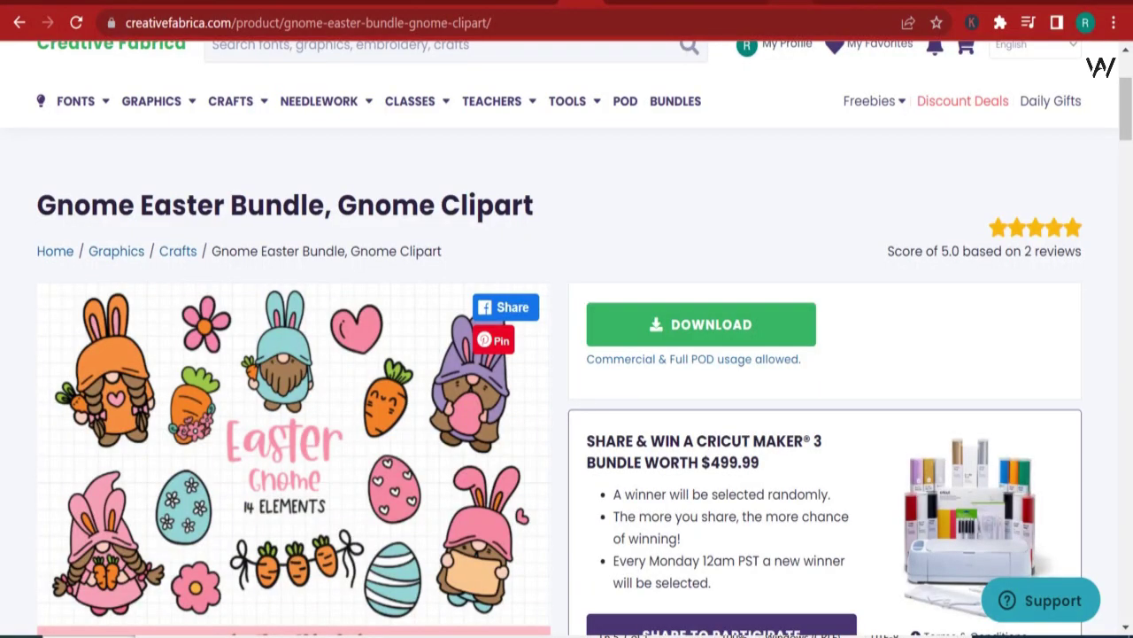
Replace the dotthis.com error page with Google, search for "canva" and open the Canva website
click(885, 2)
click(706, 26)
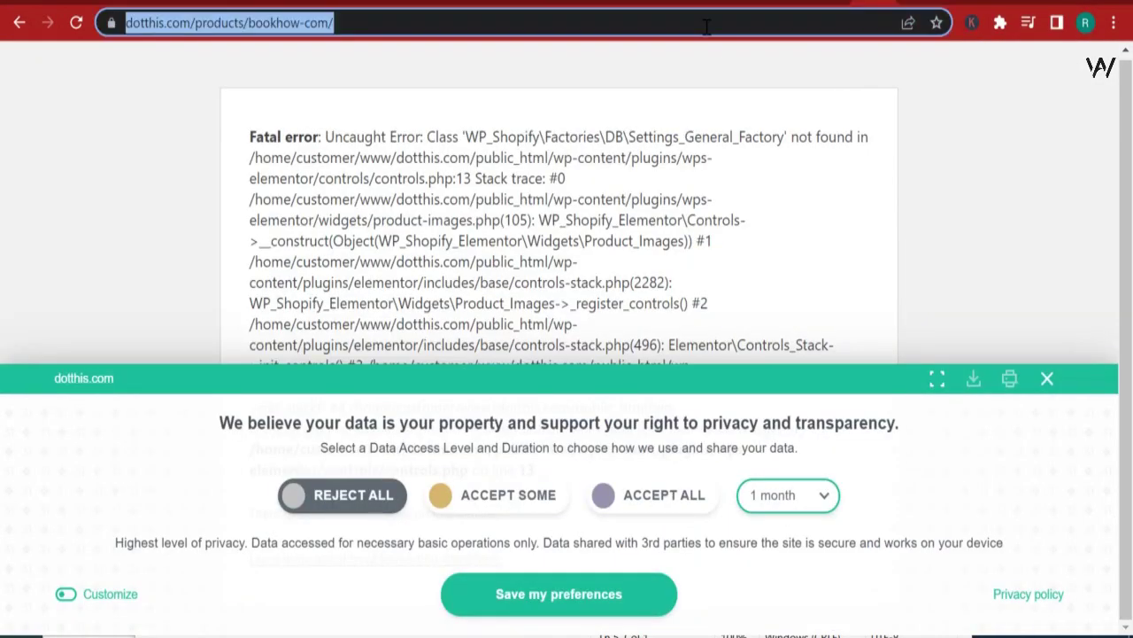
text(g)
key(Return)
text(can)
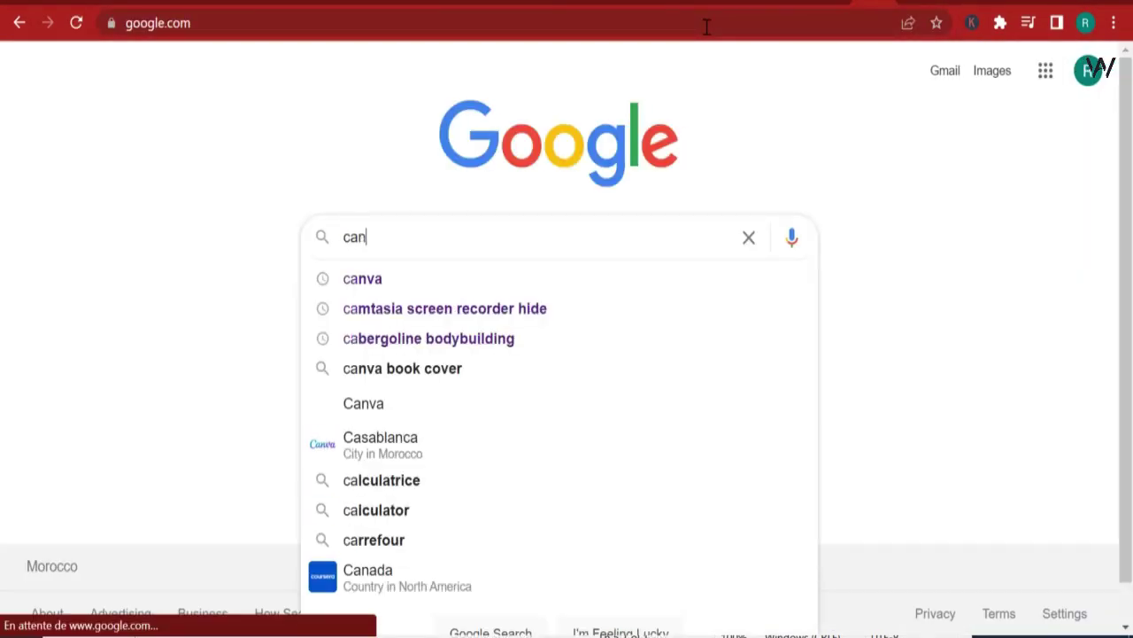
text(v)
key(Down)
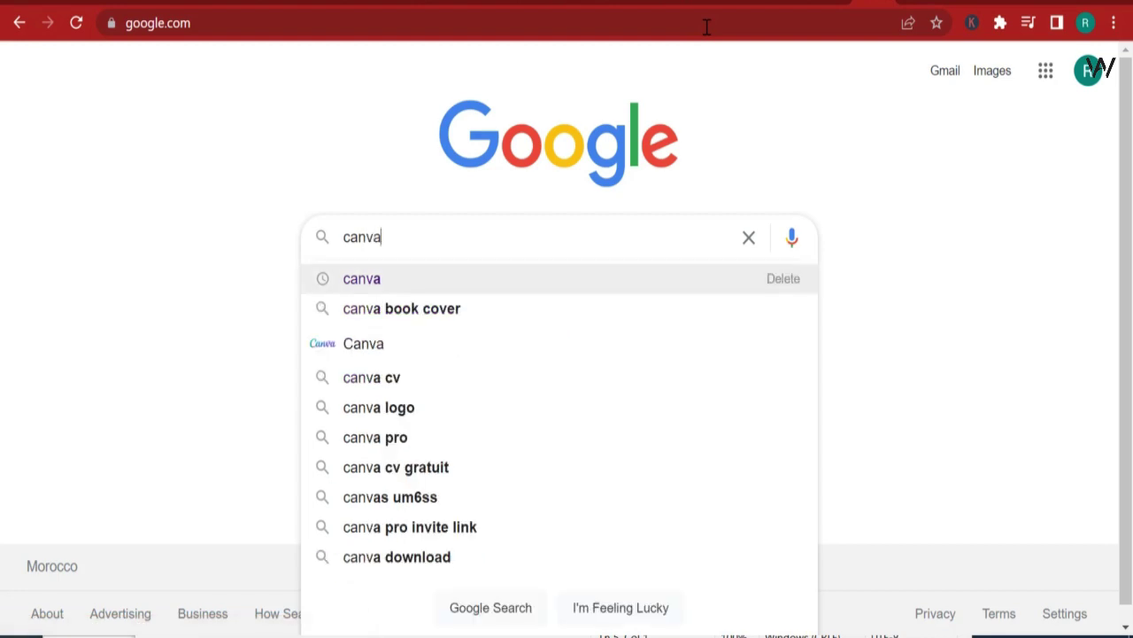
key(Return)
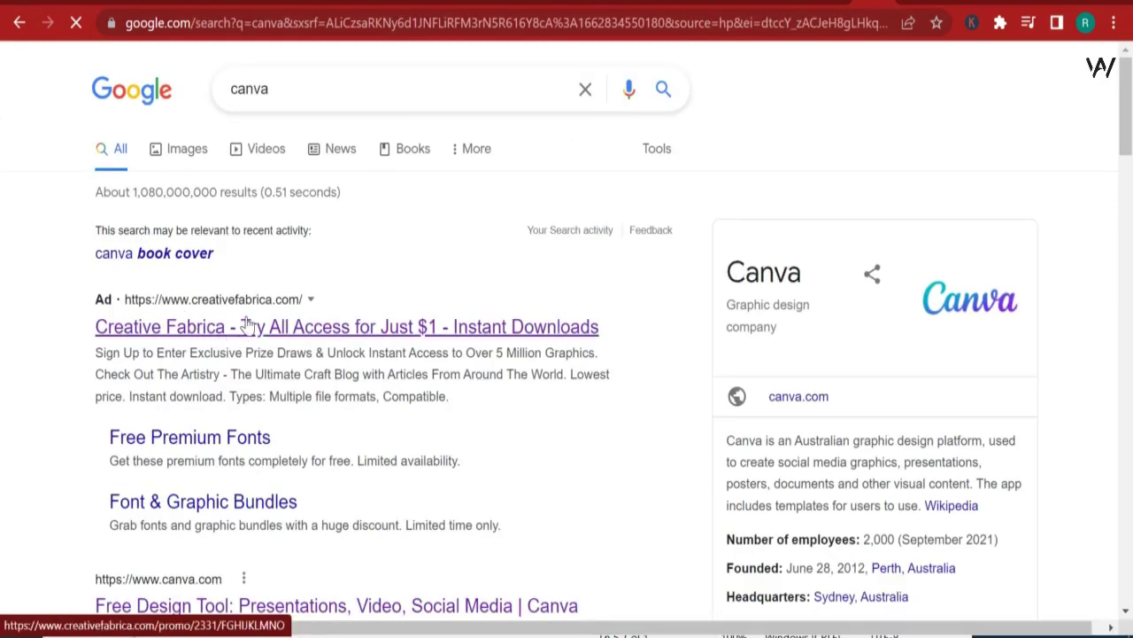
scroll(239, 330, down, 3)
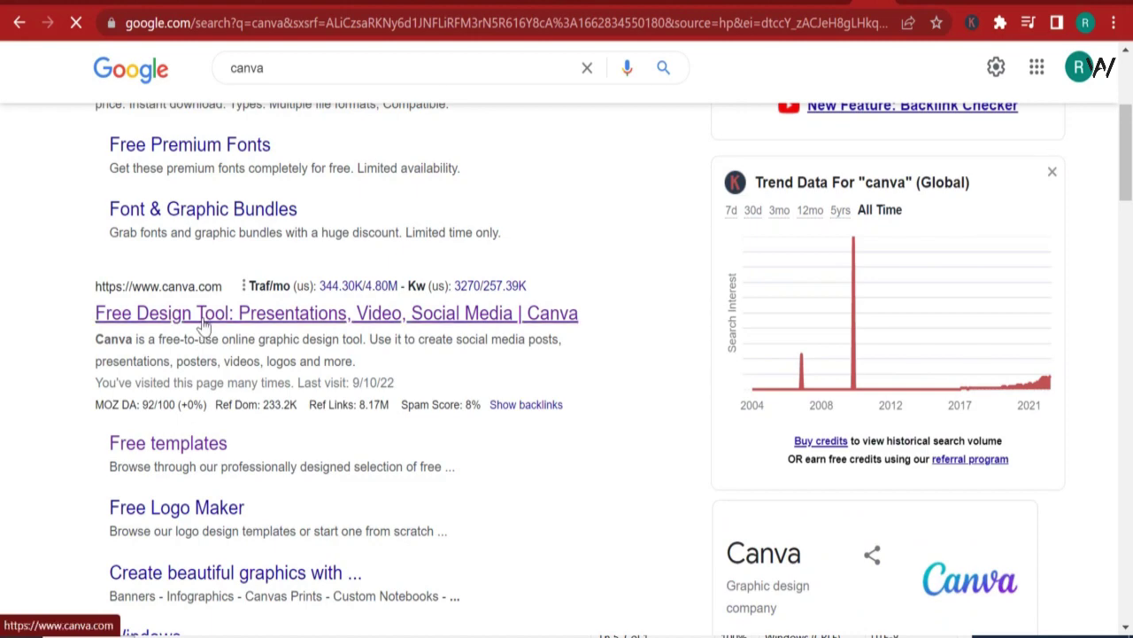
click(203, 316)
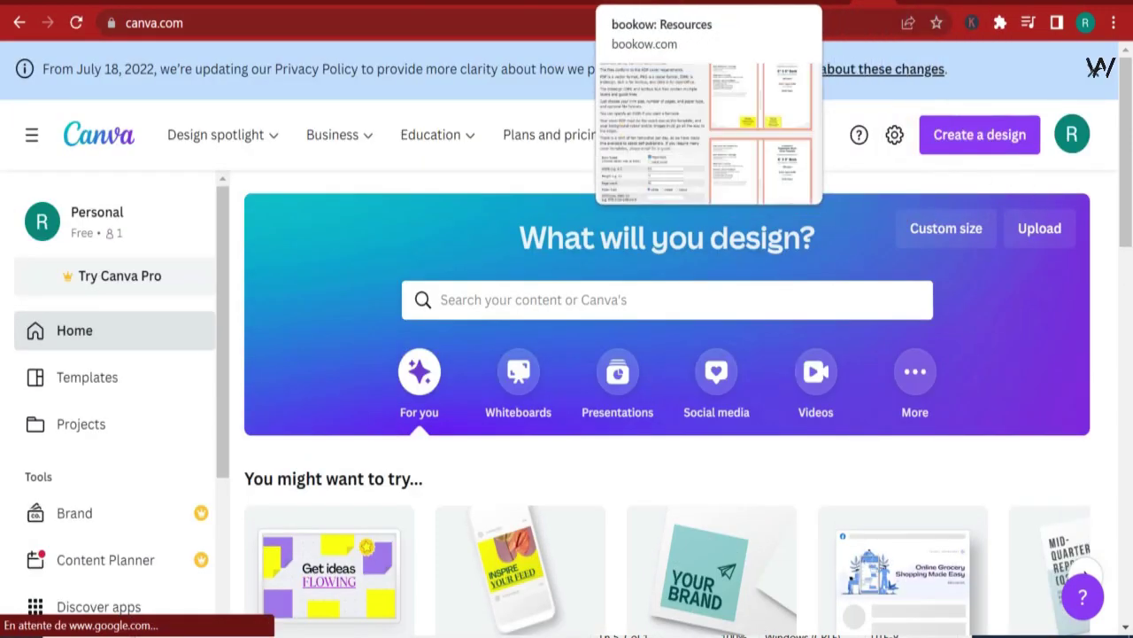
Return to the Bookow resources page and look over its list of cover and barcode tools
click(598, 12)
scroll(358, 372, up, 5)
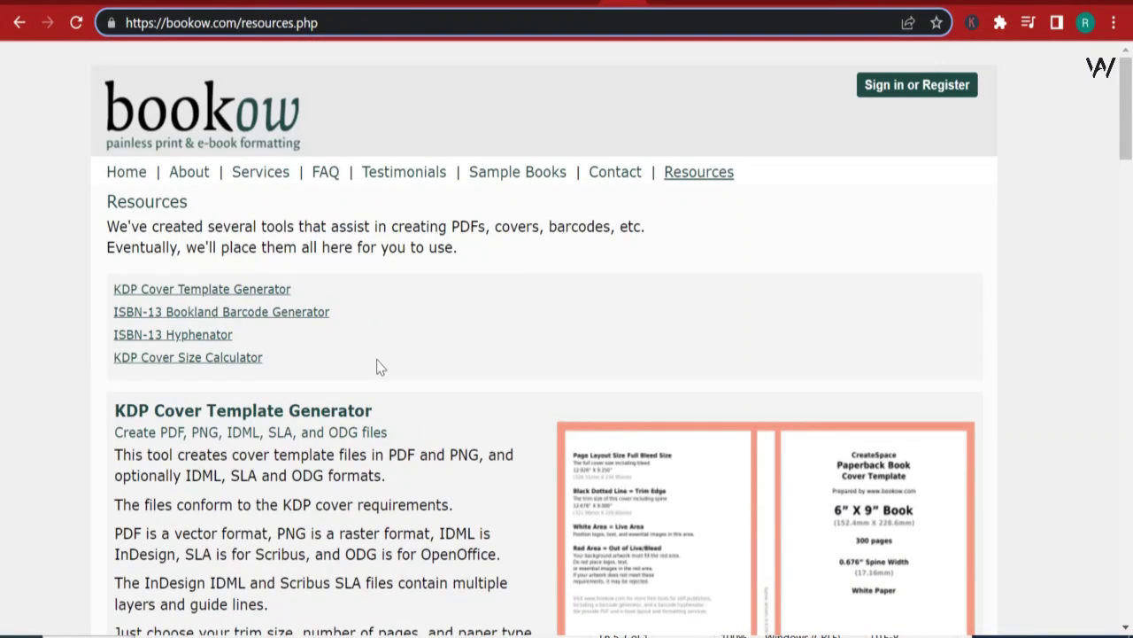
Calculate the KDP cover size for an 8.5 x 11 trim, 40 pages and white paper, checking the finished gnome cover PDF
scroll(379, 366, down, 6)
scroll(351, 319, down, 20)
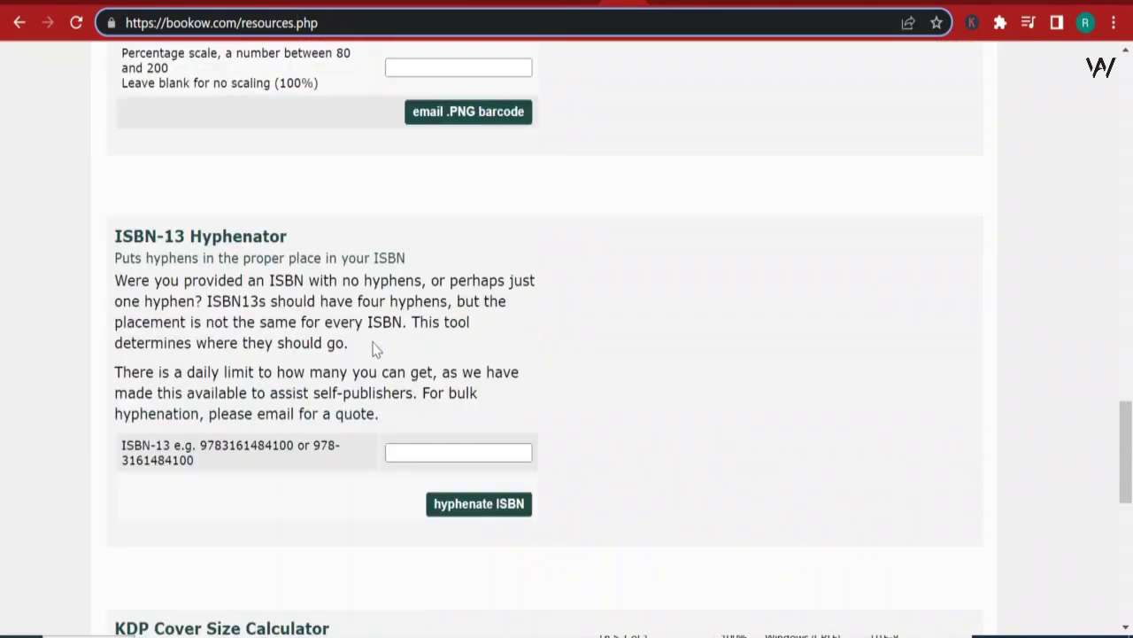
scroll(376, 347, up, 1)
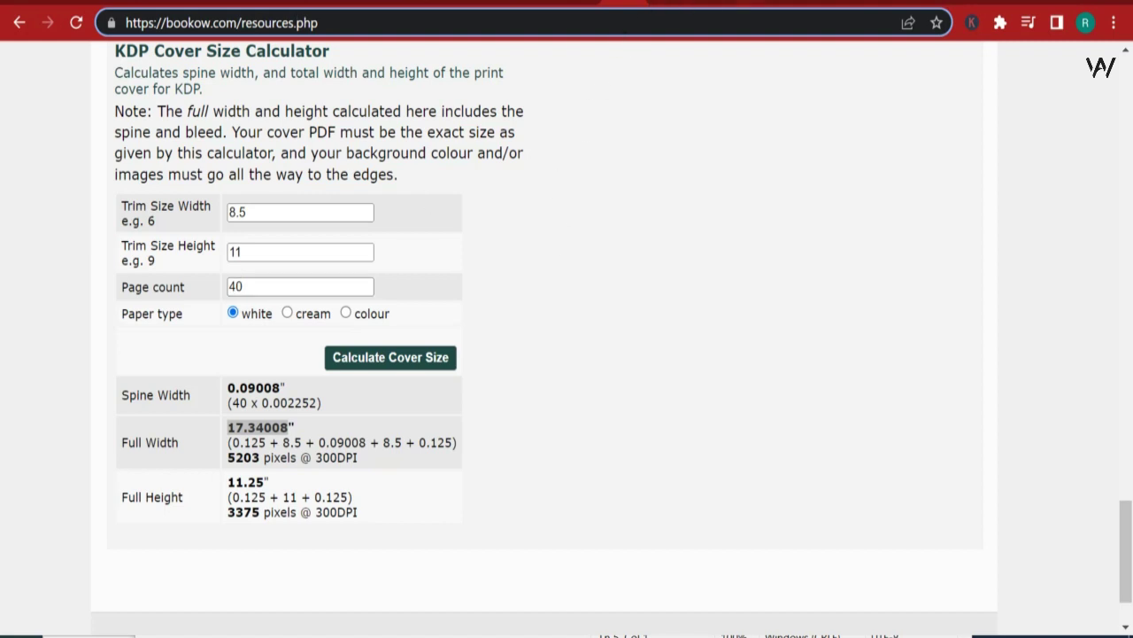
click(771, 2)
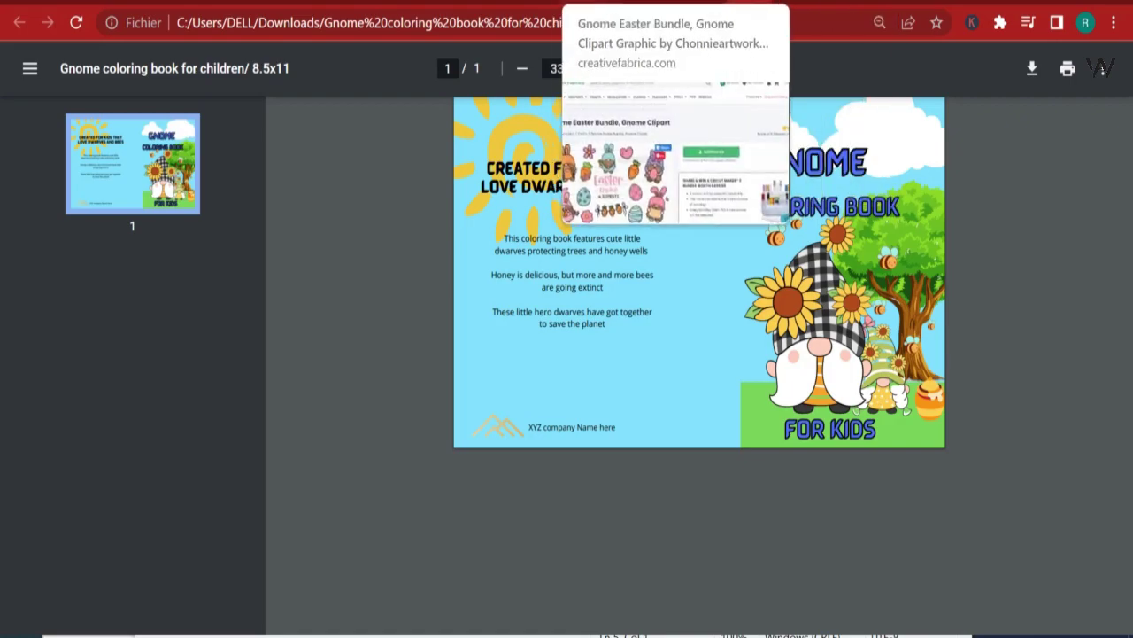
click(673, 3)
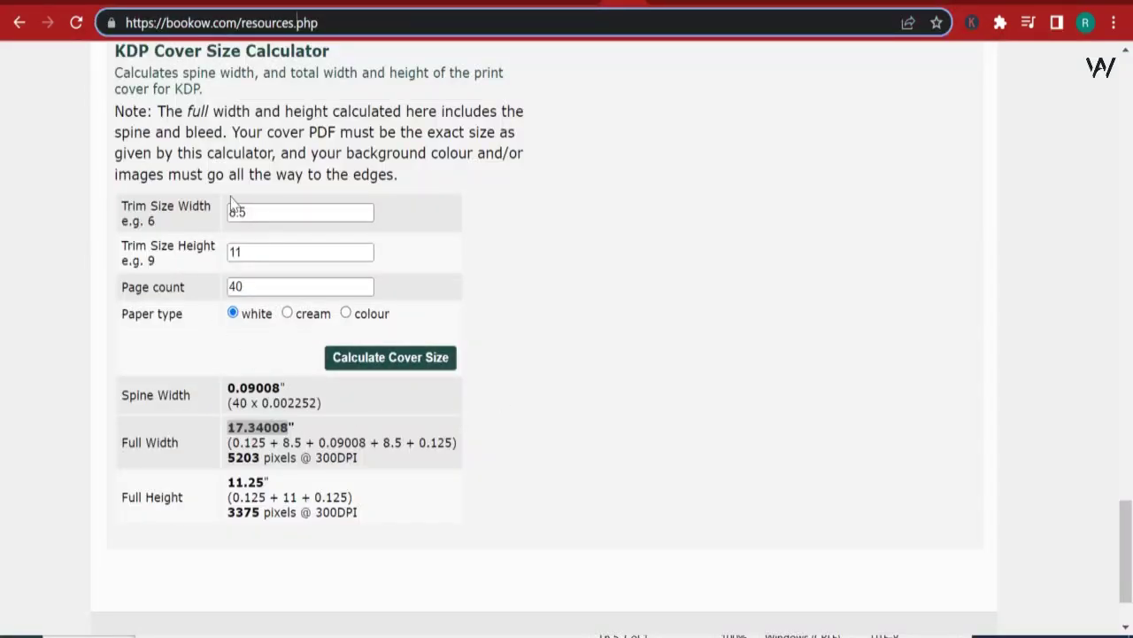
click(366, 371)
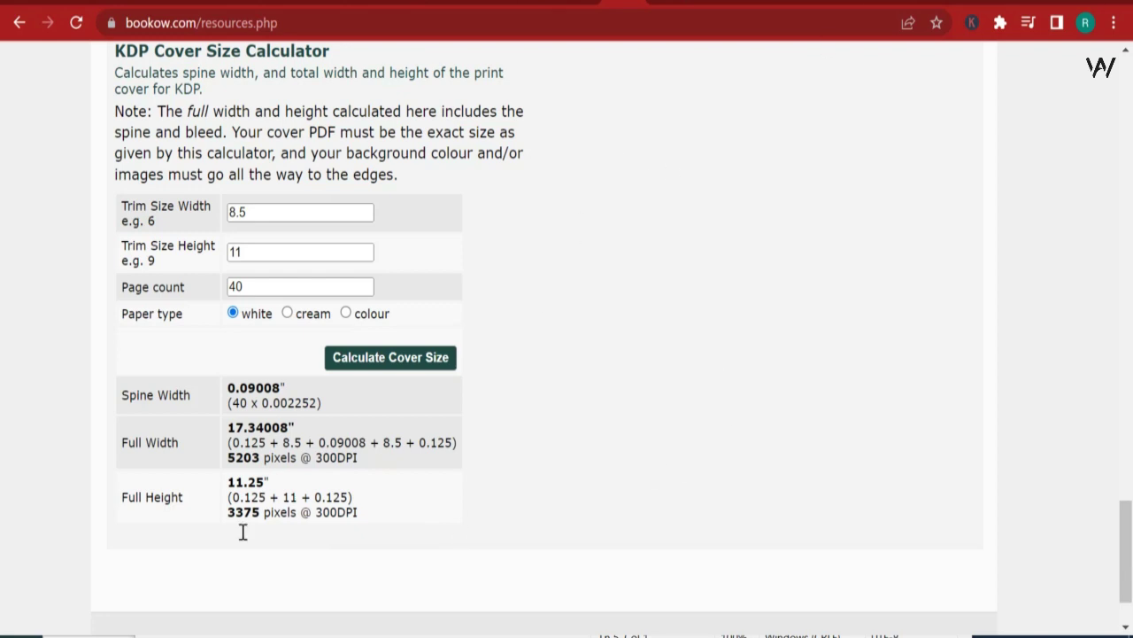
Switch to Canva and start a new design with a custom size
key(ctrl+Tab)
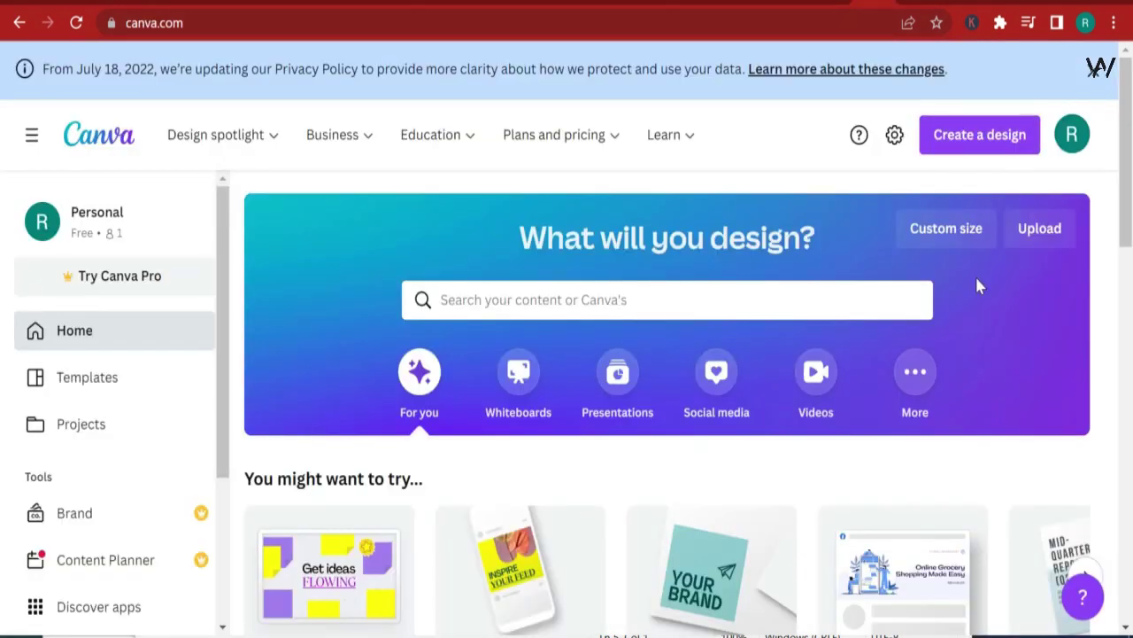
click(981, 152)
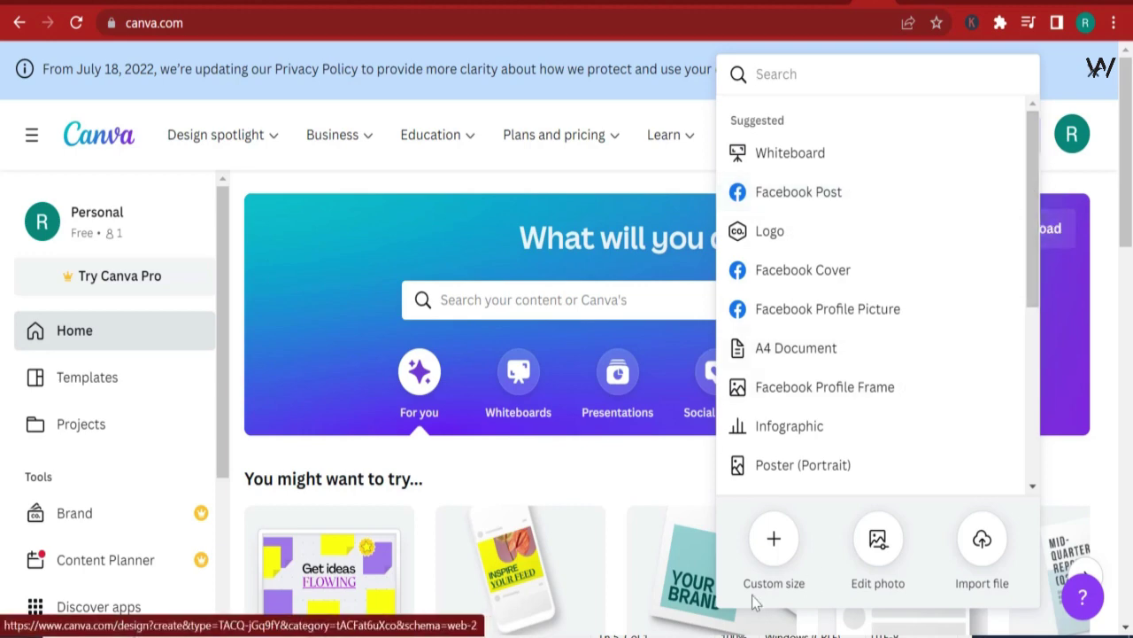
click(772, 540)
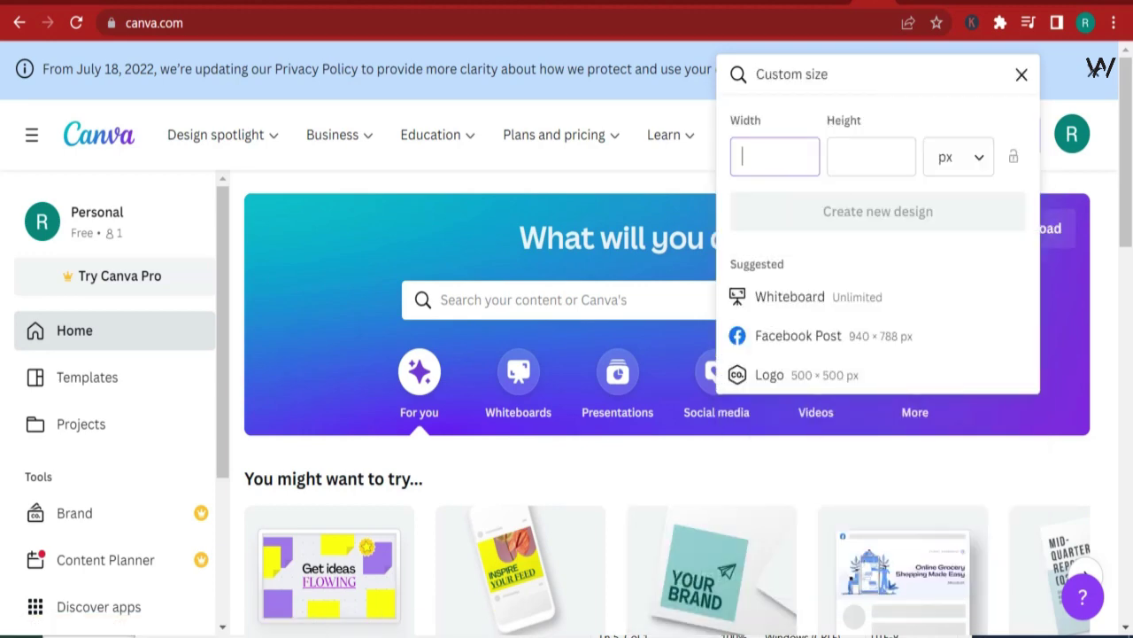
Copy the calculated full width of 17.34008 from Bookow's cover size calculator and return to Canva's custom size form
click(673, 3)
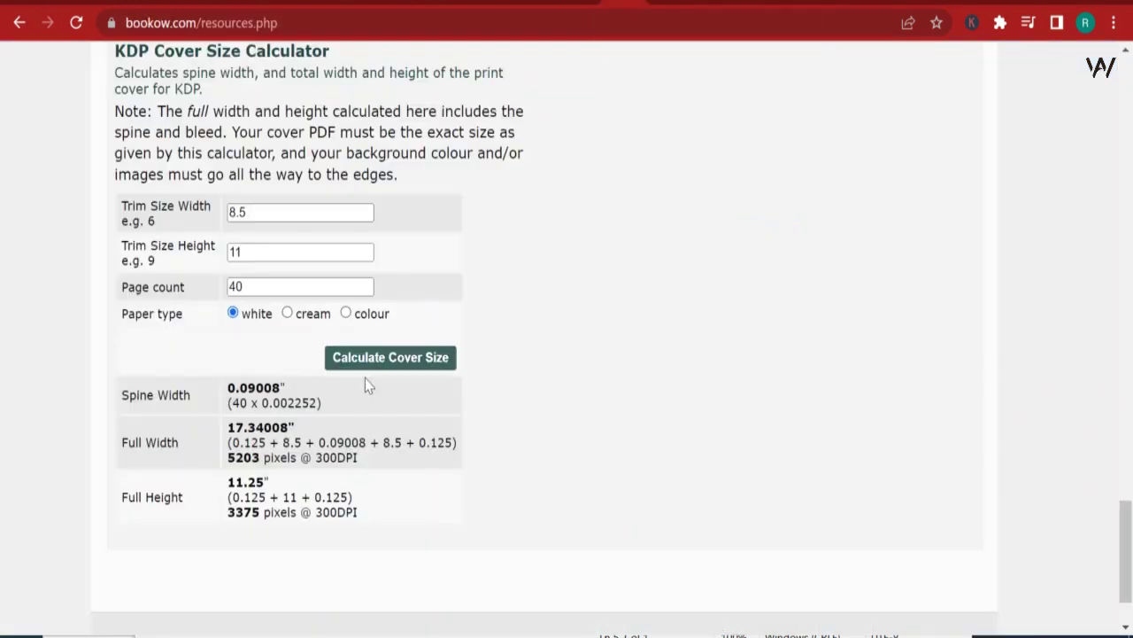
double_click(256, 427)
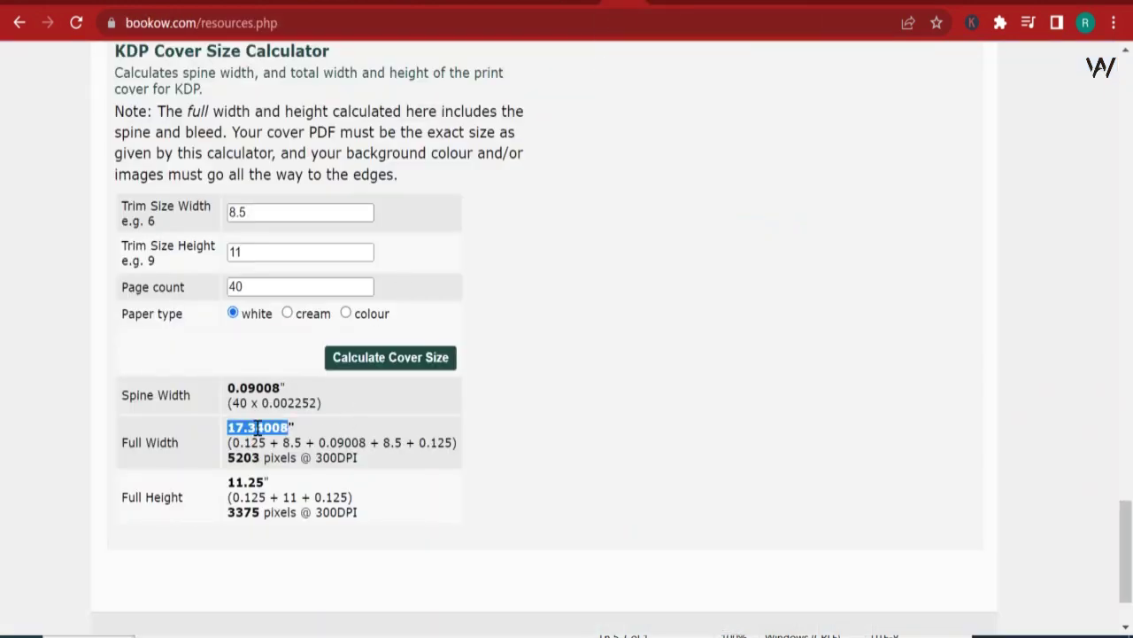
right_click(258, 429)
click(301, 442)
click(868, 3)
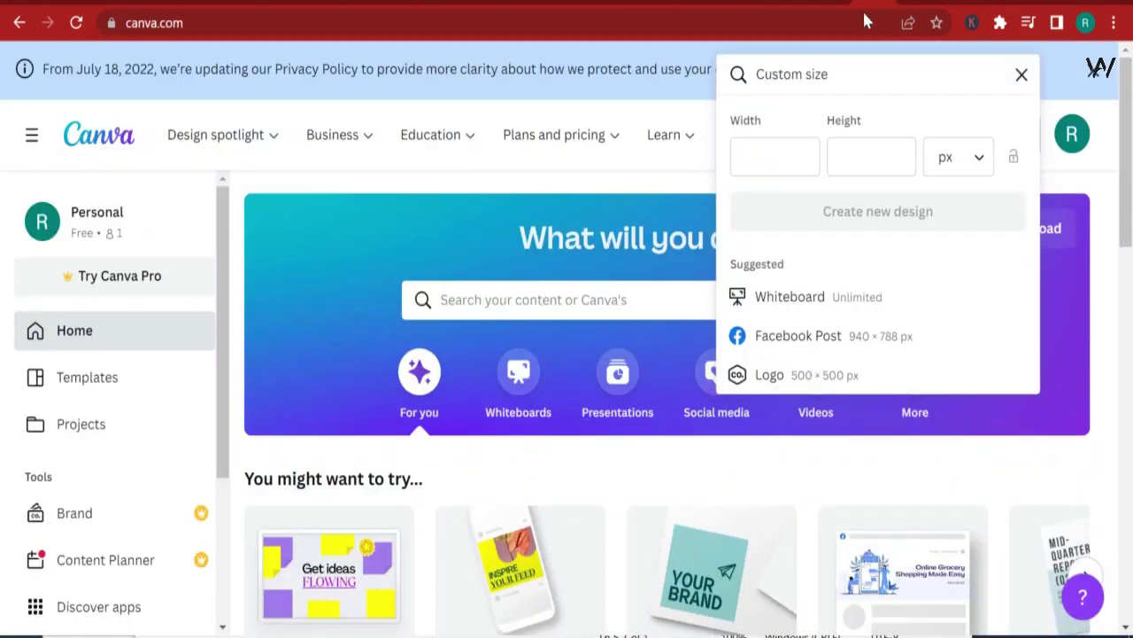
Set the custom size unit to inches and paste the copied cover width, 17.34, as the design width
click(961, 170)
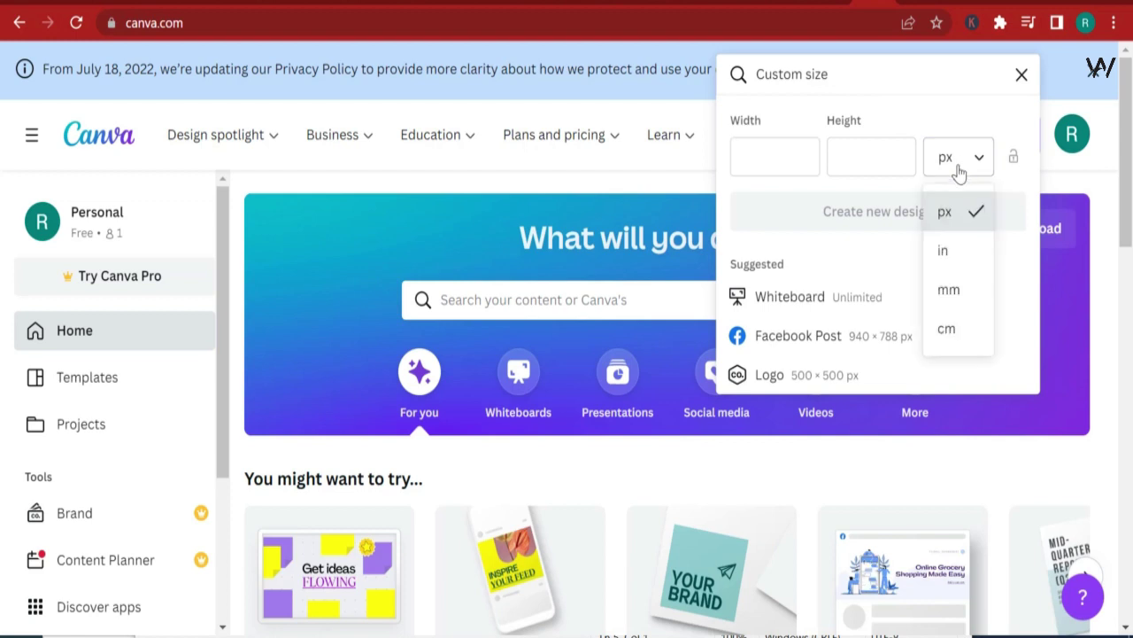
click(949, 251)
click(954, 168)
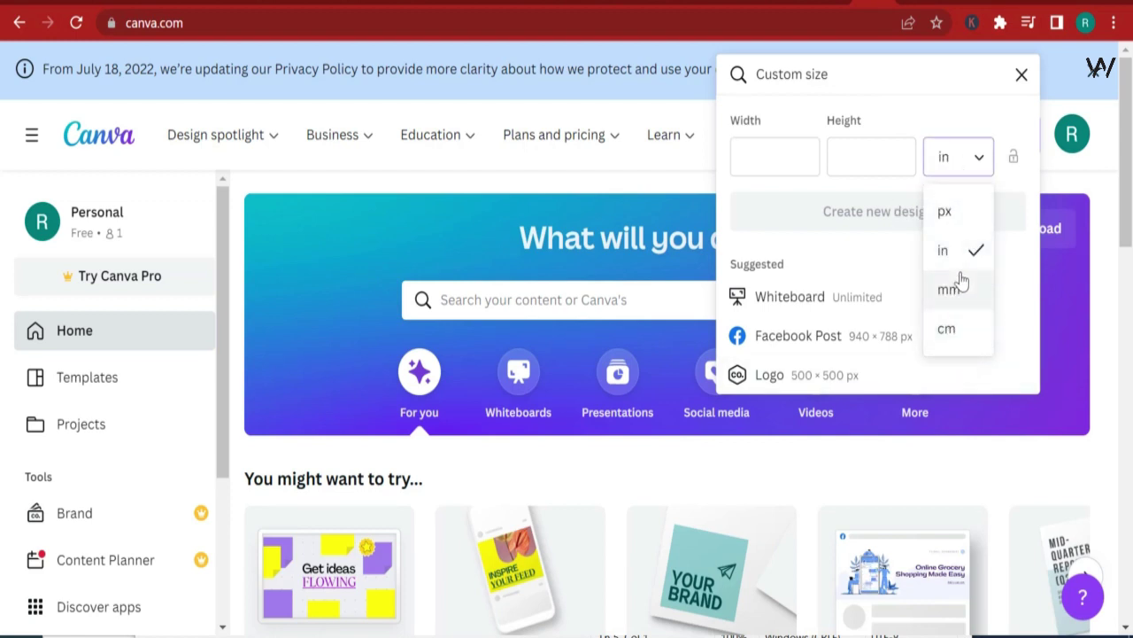
click(944, 251)
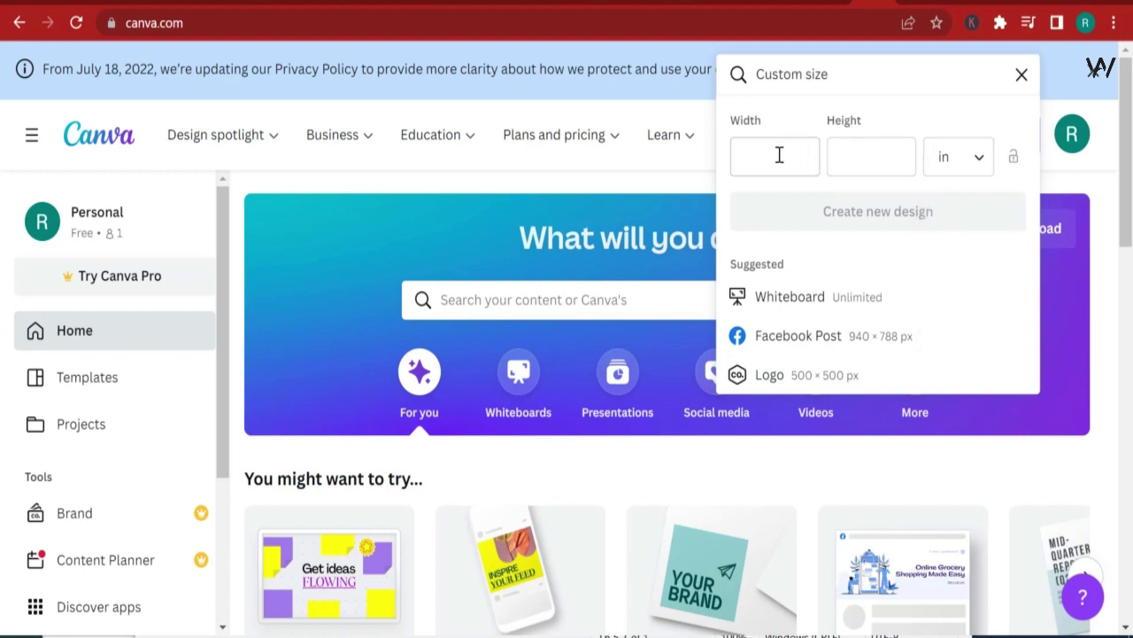
click(764, 155)
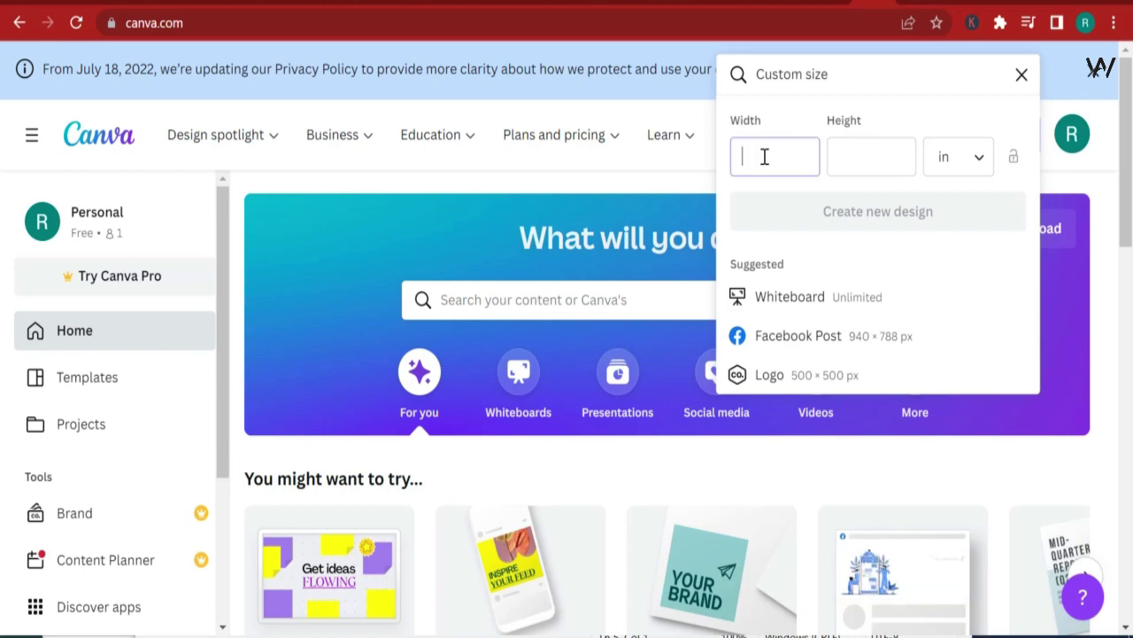
right_click(765, 156)
click(833, 291)
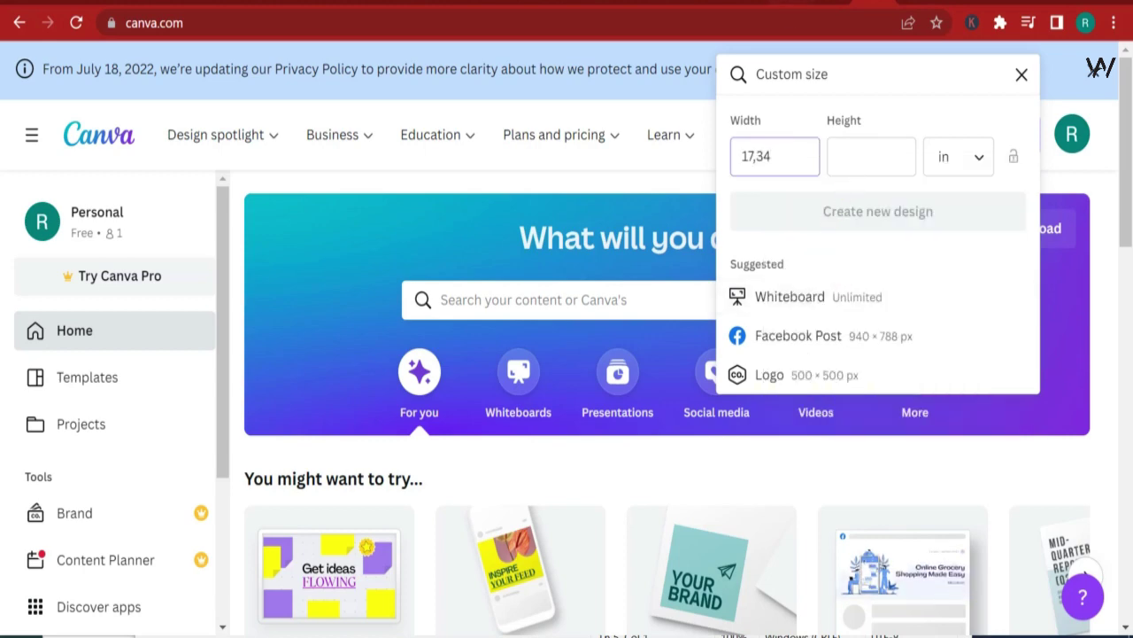
Copy the full height of 11.25 from Bookow into Canva's custom height and create the new design
click(631, 2)
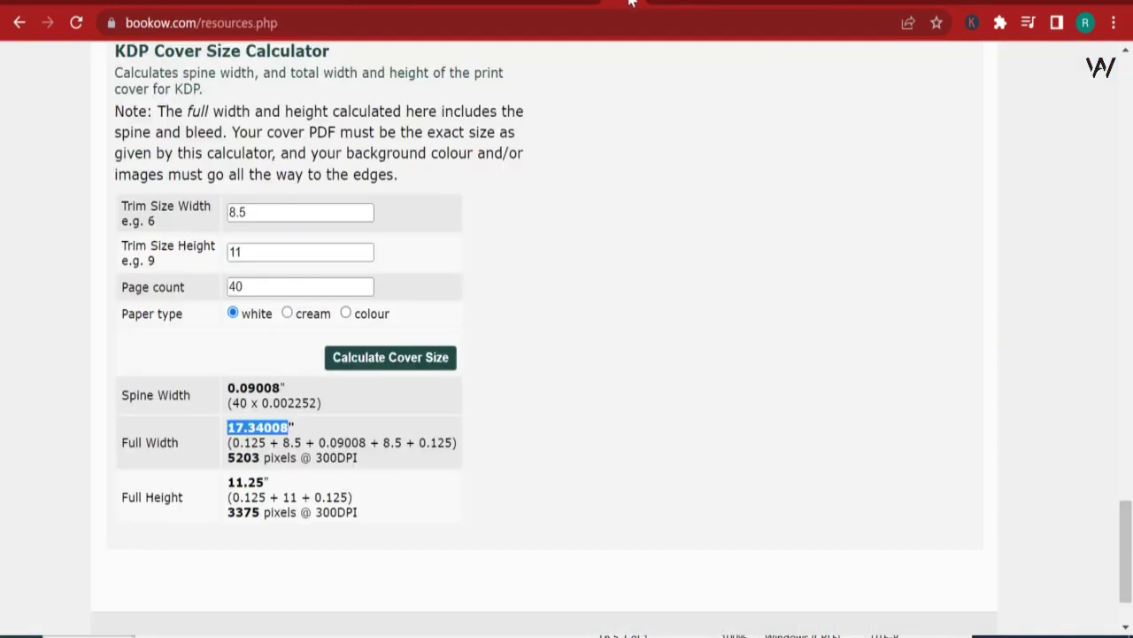
double_click(251, 487)
right_click(249, 487)
click(337, 312)
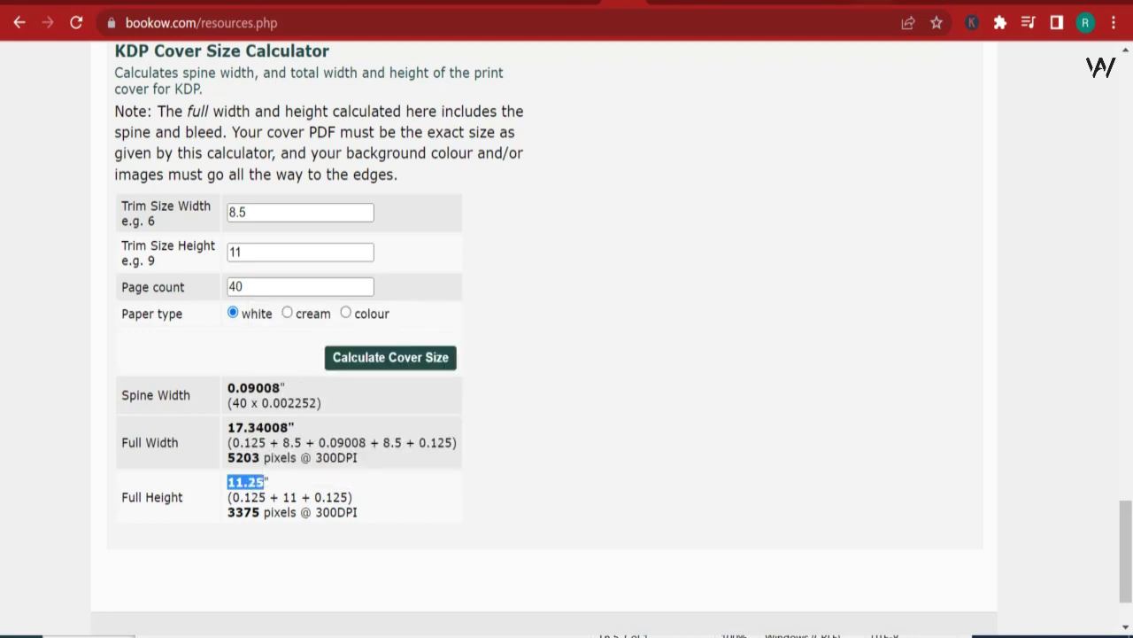
key(ctrl+Tab)
click(850, 157)
right_click(872, 163)
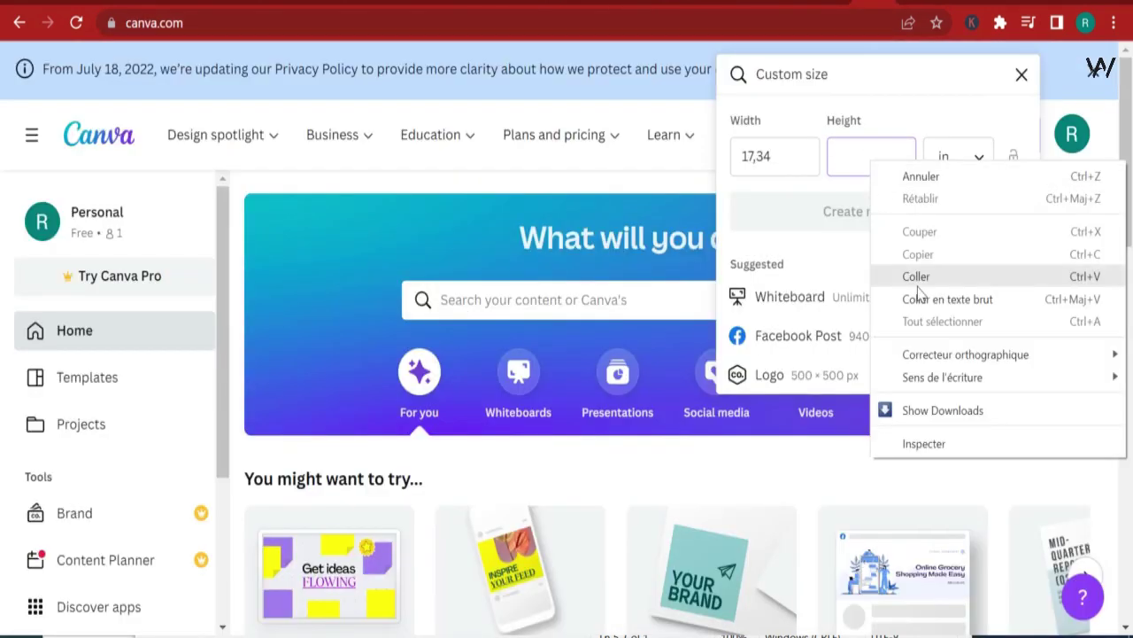
click(921, 275)
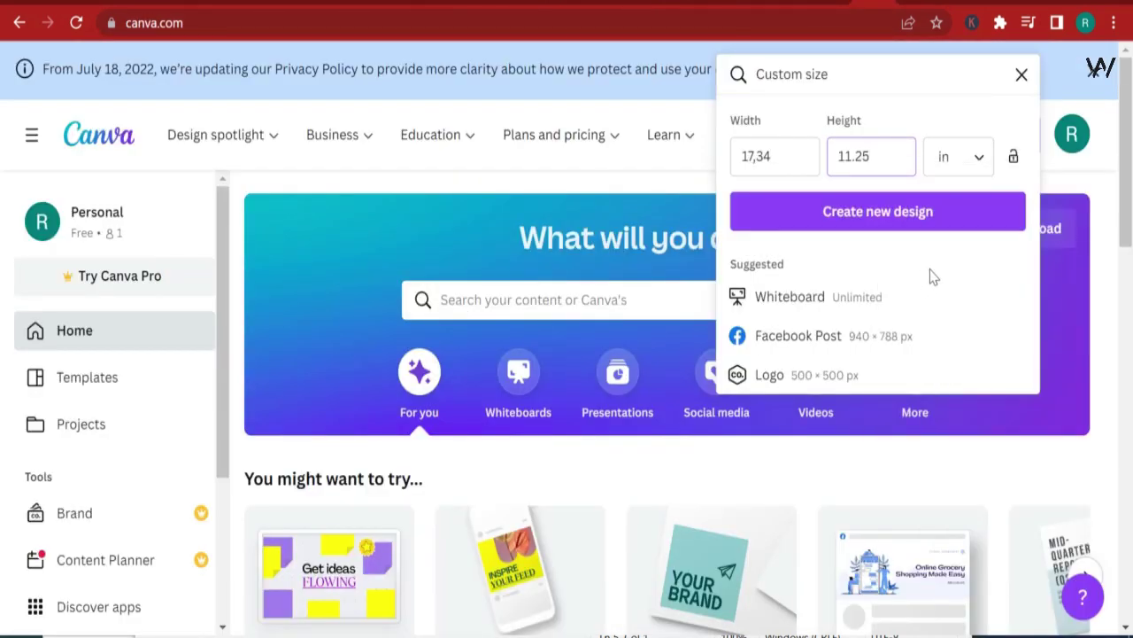
click(886, 218)
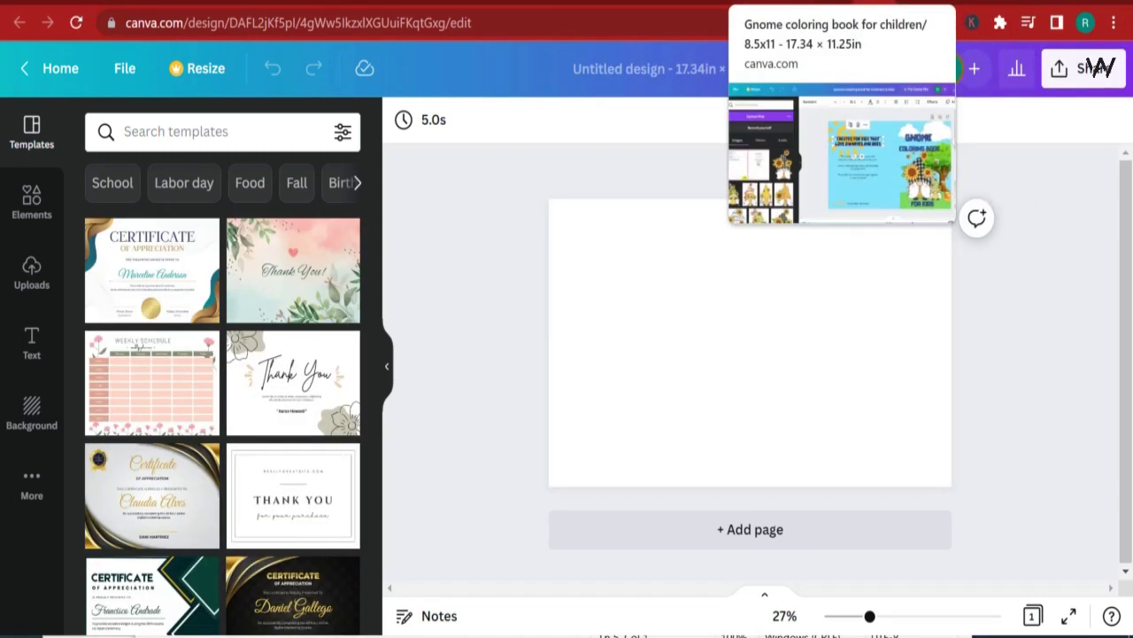
Look at the finished gnome coloring book cover in Canva and browse the uploaded images in the new blank design
click(757, 3)
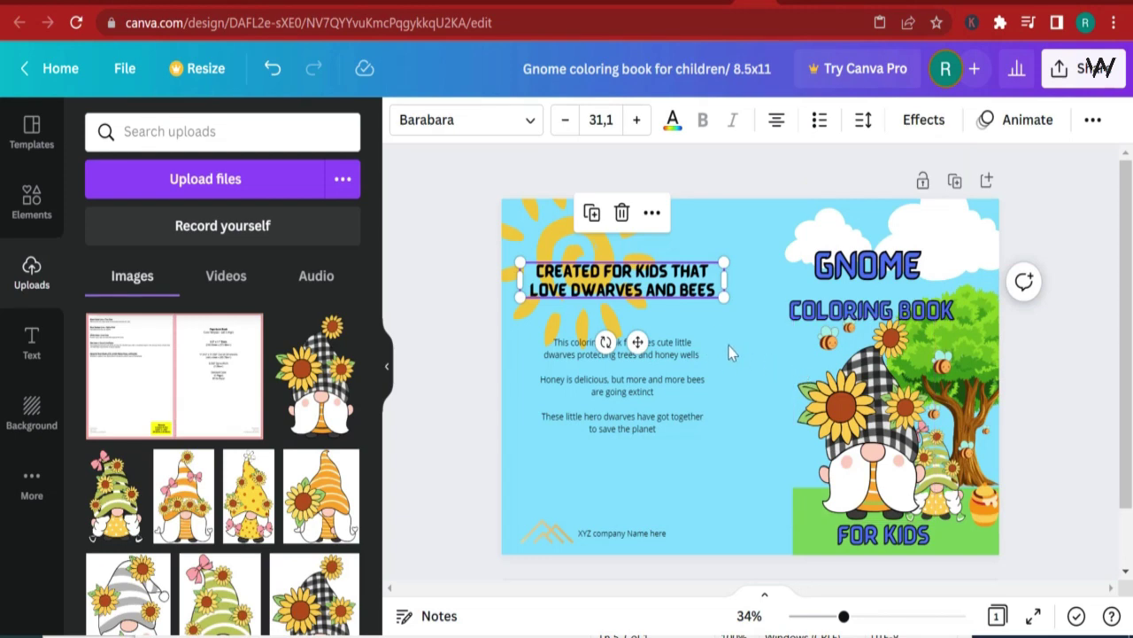
click(876, 3)
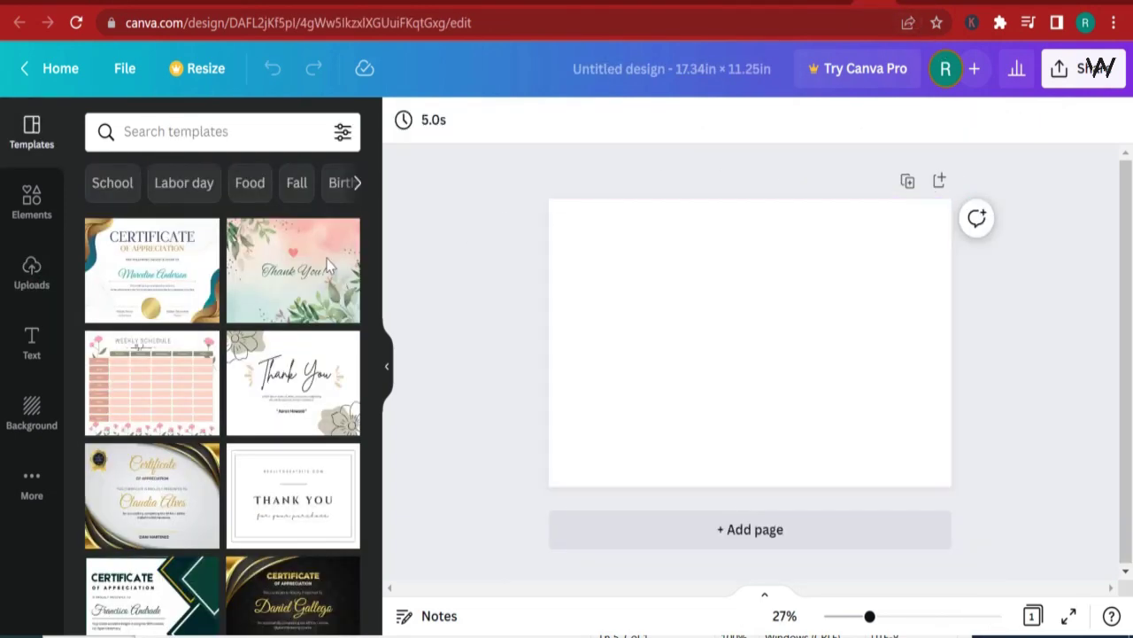
click(32, 274)
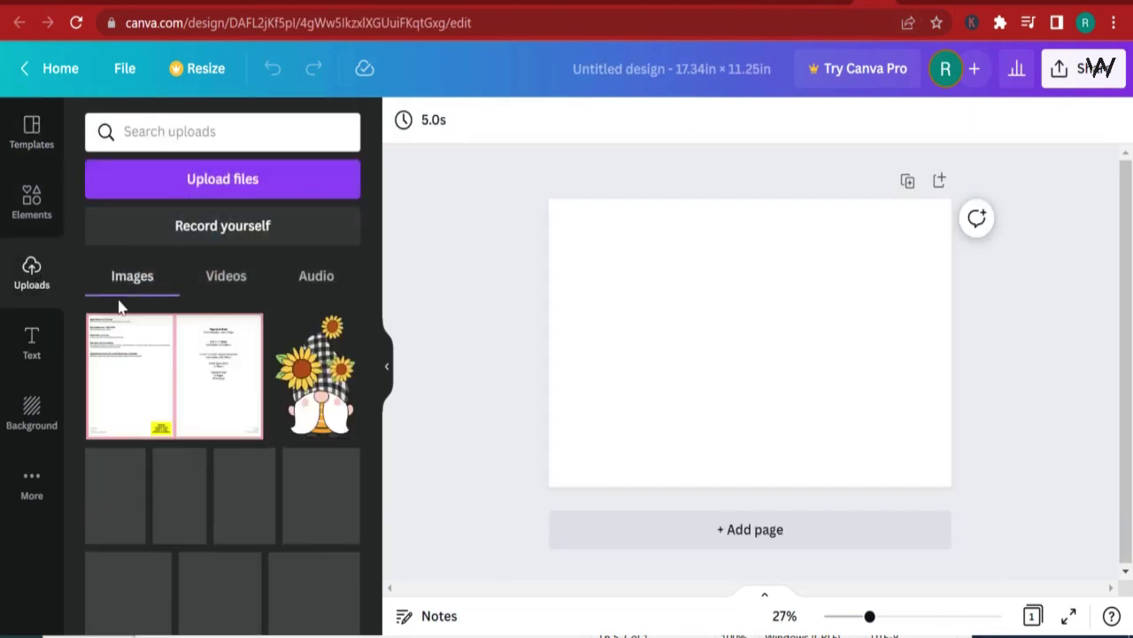
scroll(266, 399, down, 2)
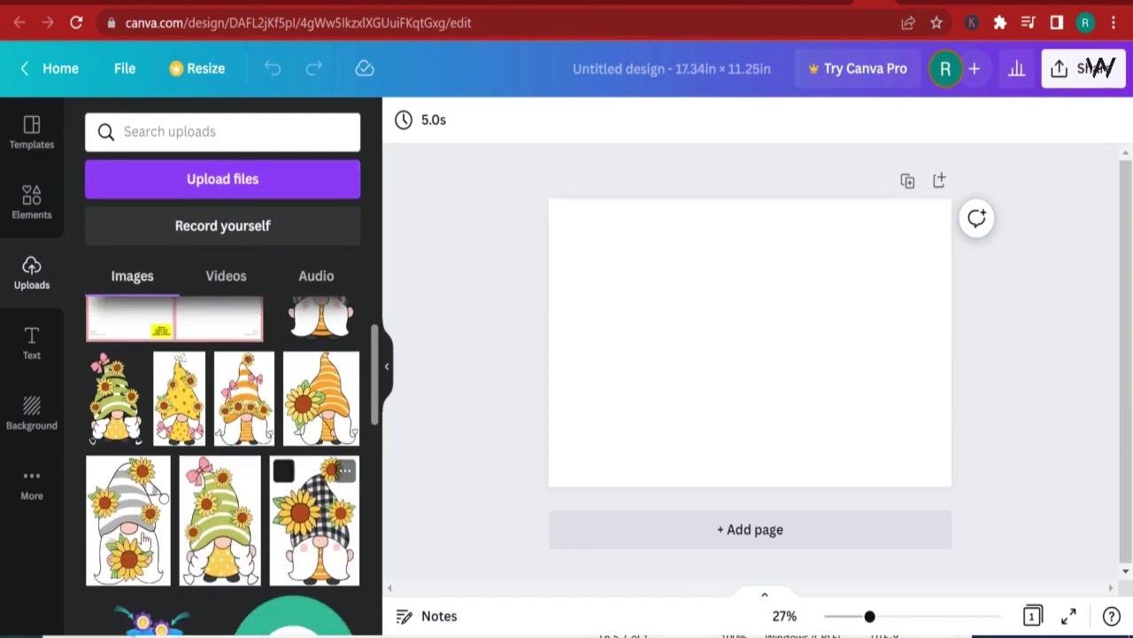
scroll(266, 442, up, 2)
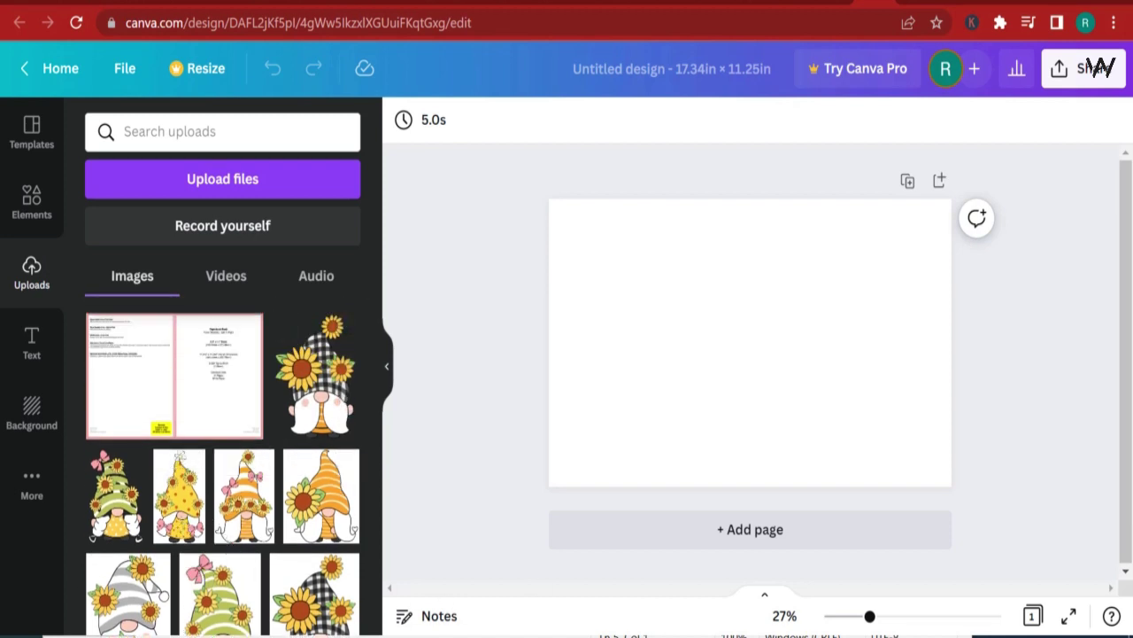
Open the JPG folder in Téléchargements, preview the purple gnome image JPG-07, and return to the blank Canva design
mouse_move(502, 633)
click(860, 577)
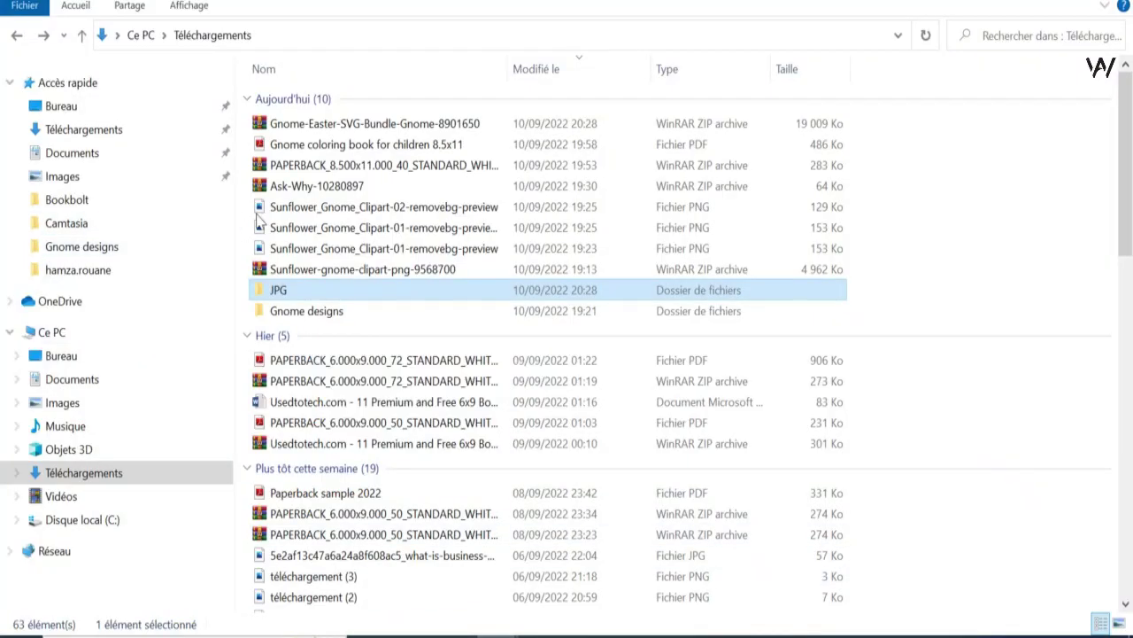
click(93, 129)
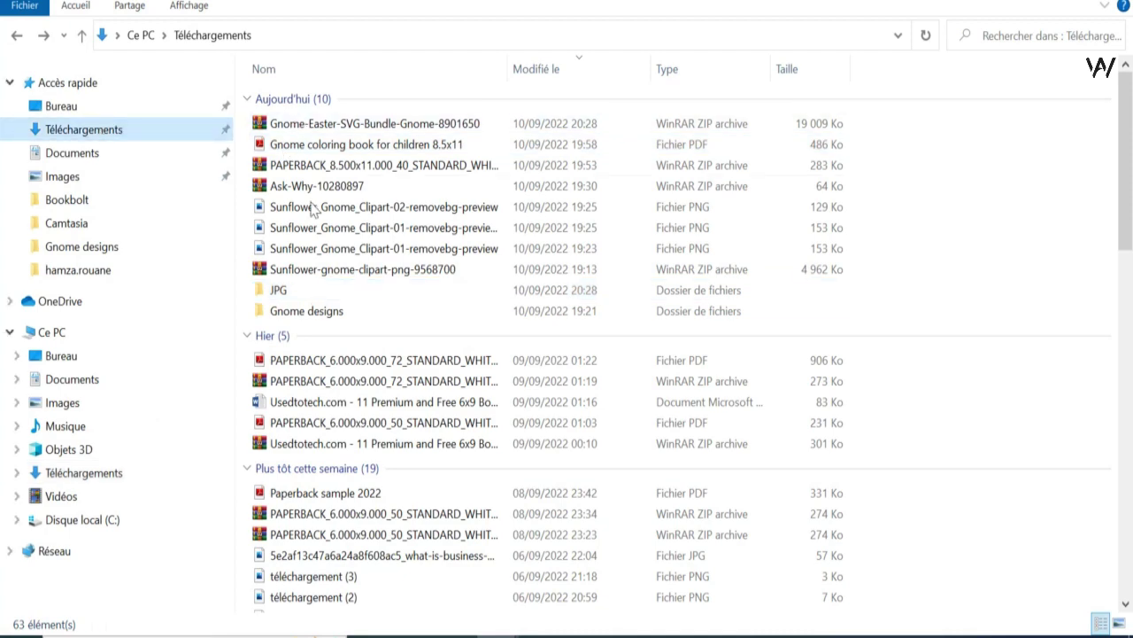
double_click(320, 292)
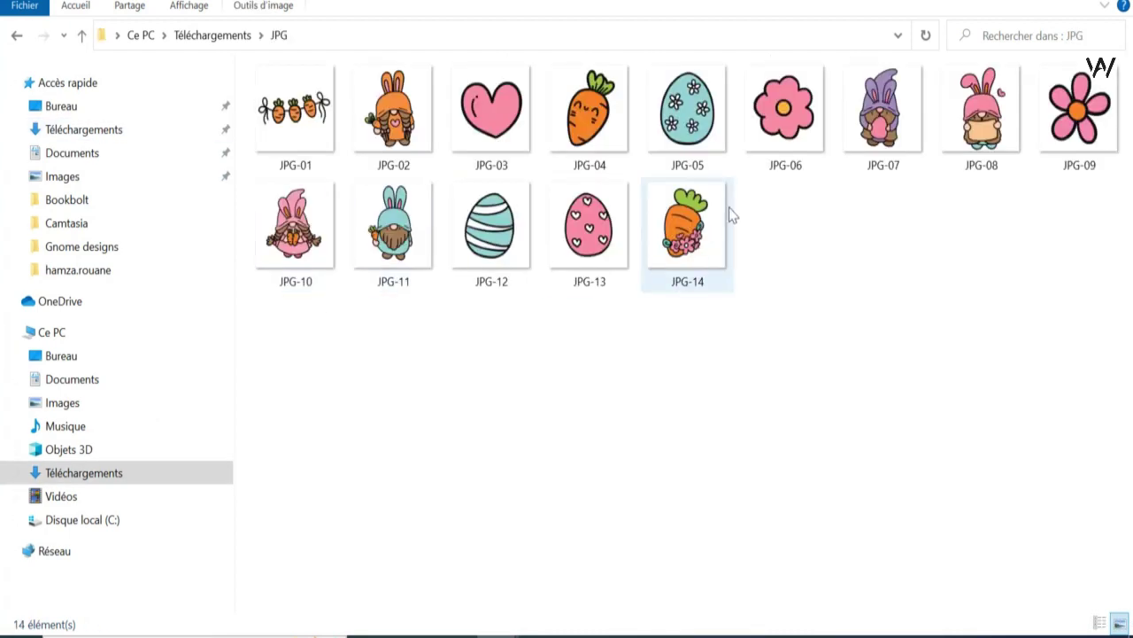
click(881, 133)
double_click(859, 157)
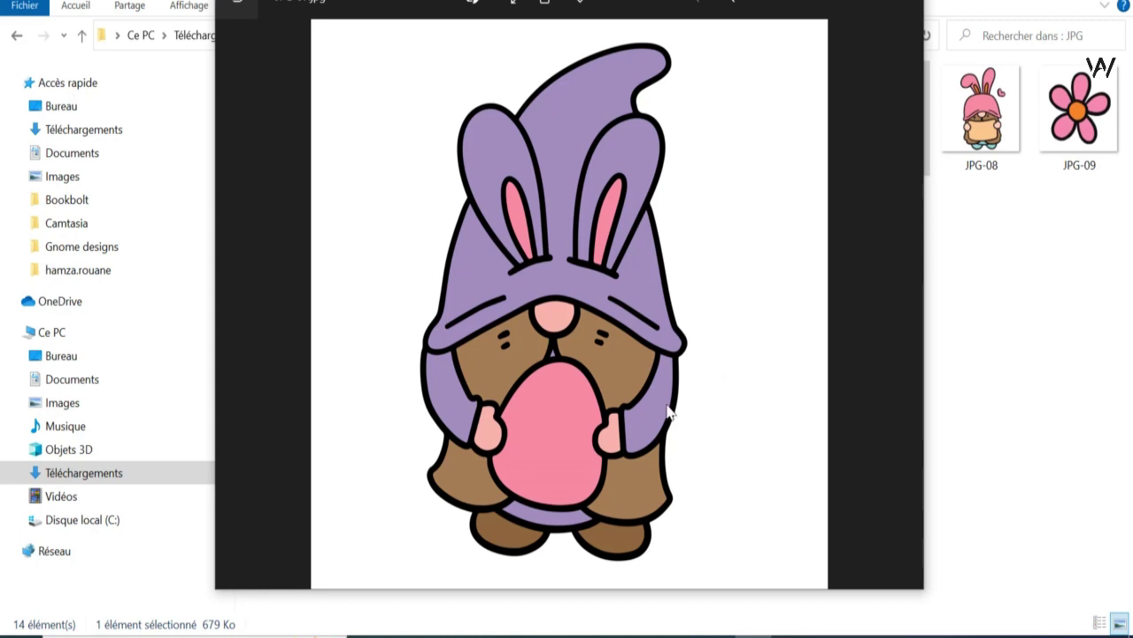
click(899, 3)
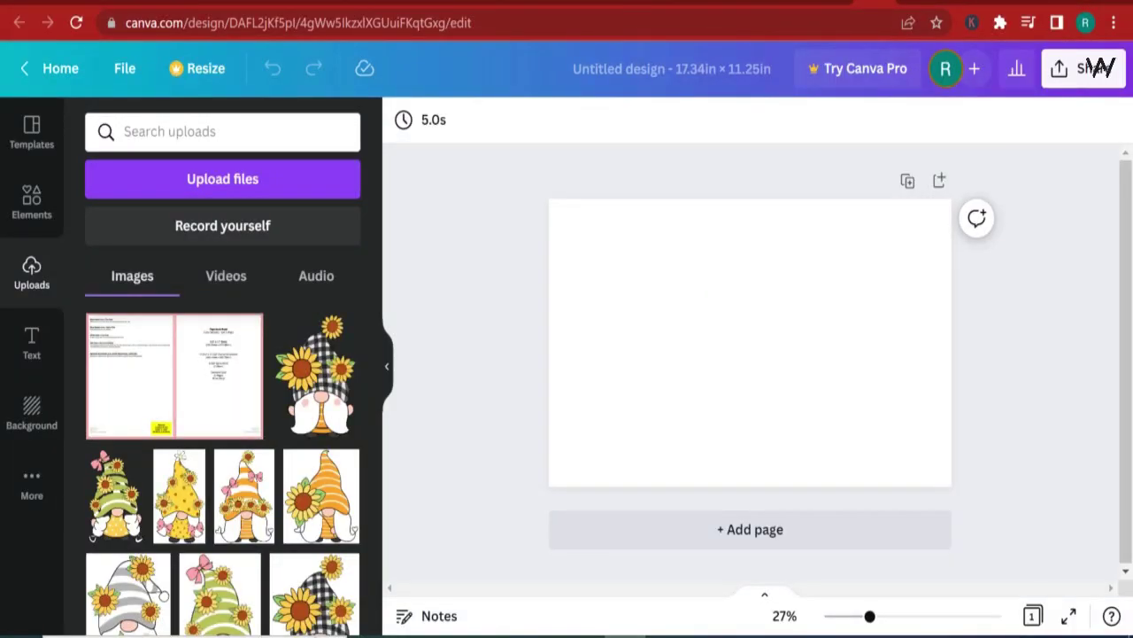
Open Google in a new browser tab and search for "image background remover"
key(ctrl+t)
click(818, 22)
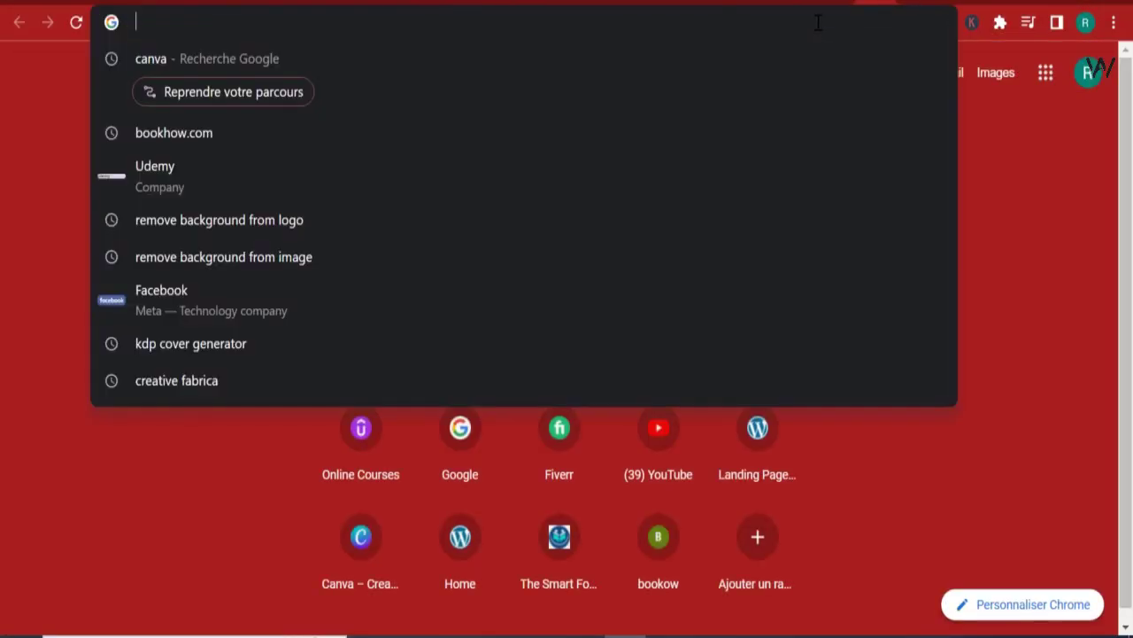
text(g)
key(Return)
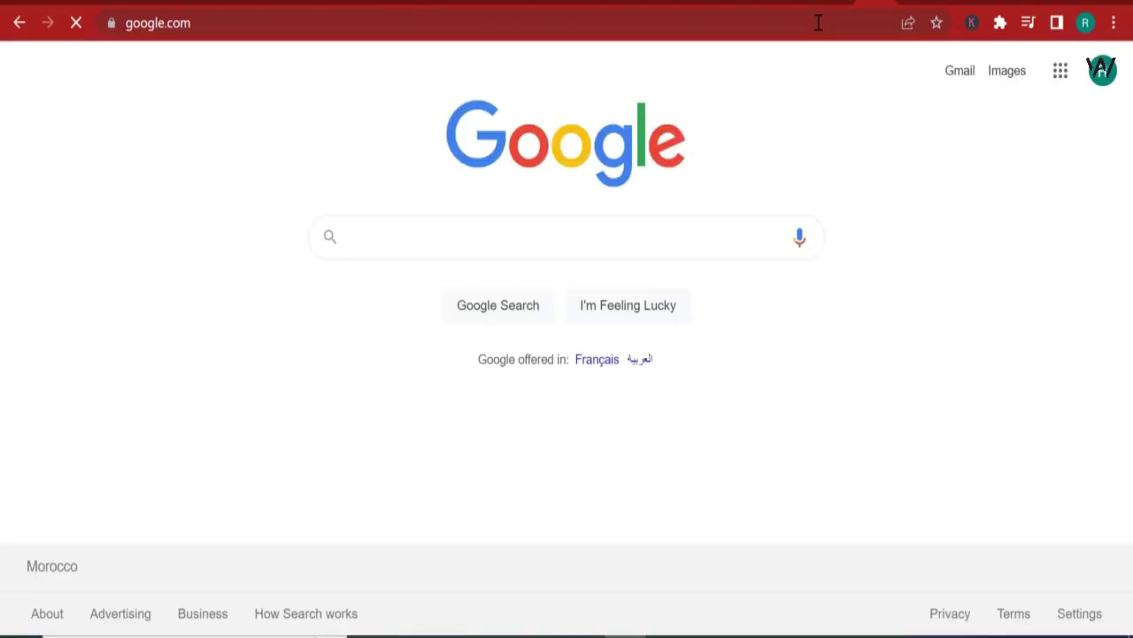
text(image back)
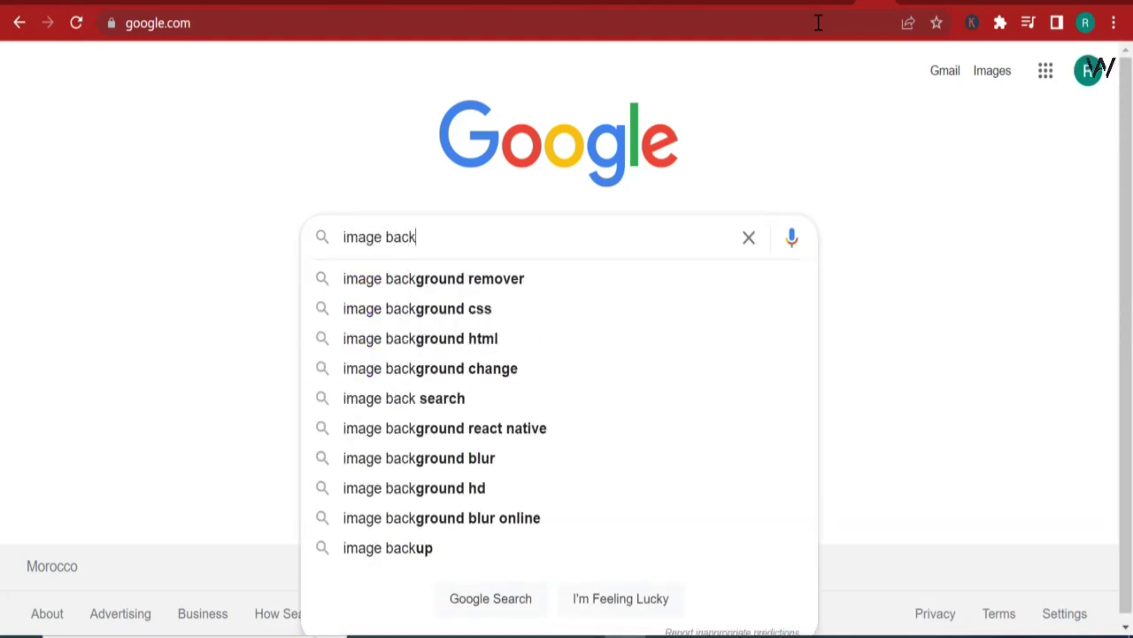
key(Down)
key(Return)
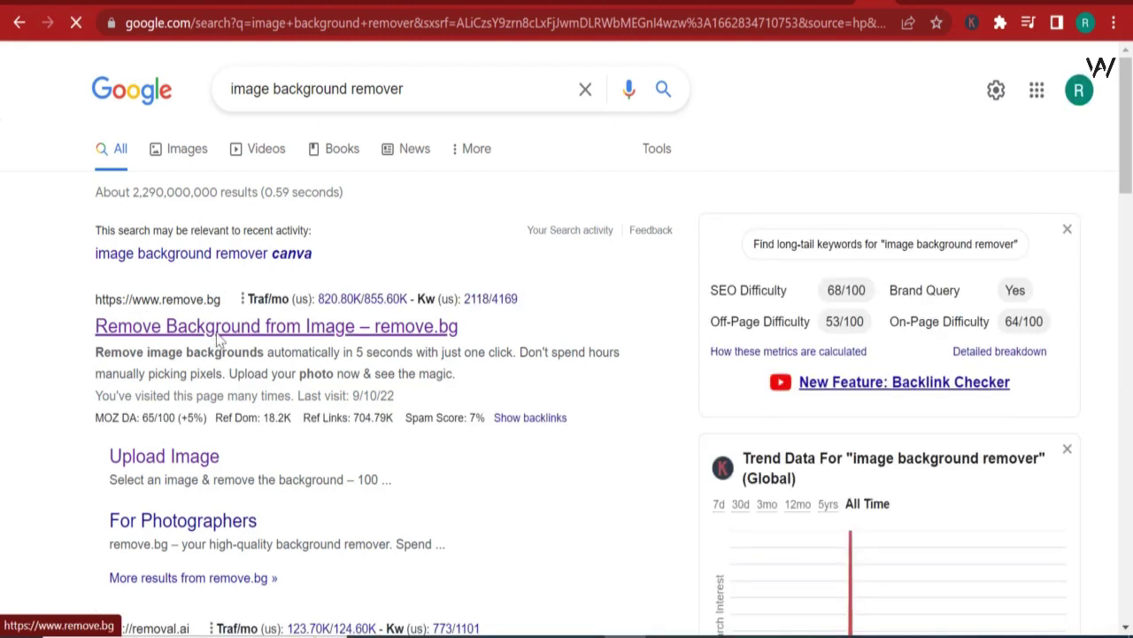
Open remove.bg from the search results, upload JPG-07 from the JPG folder and download its background-free preview image
click(219, 339)
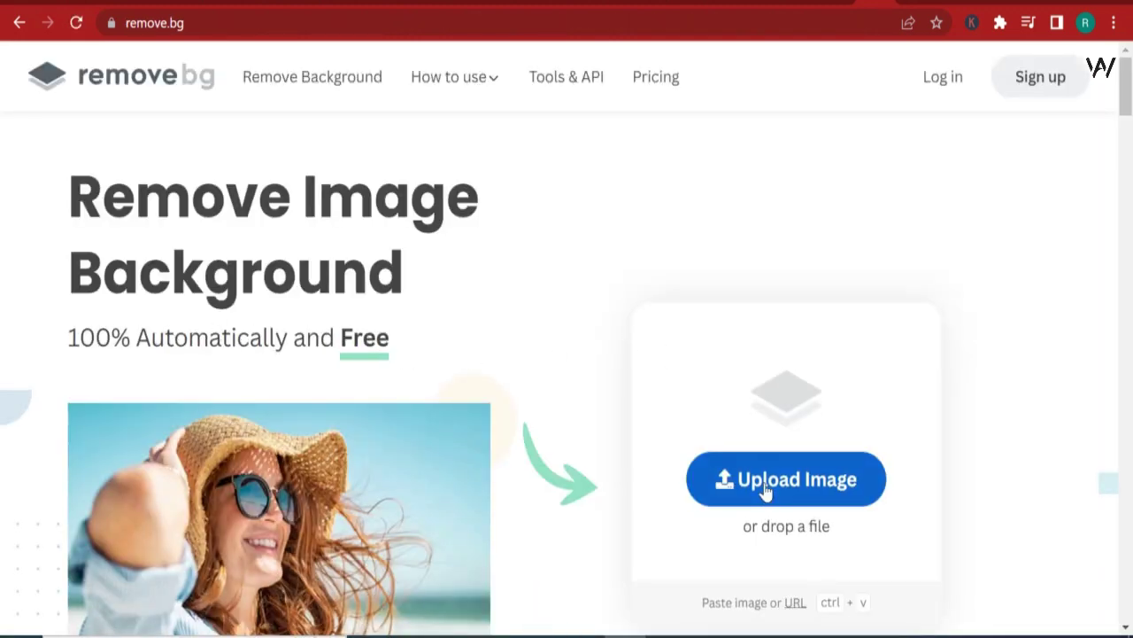
click(766, 492)
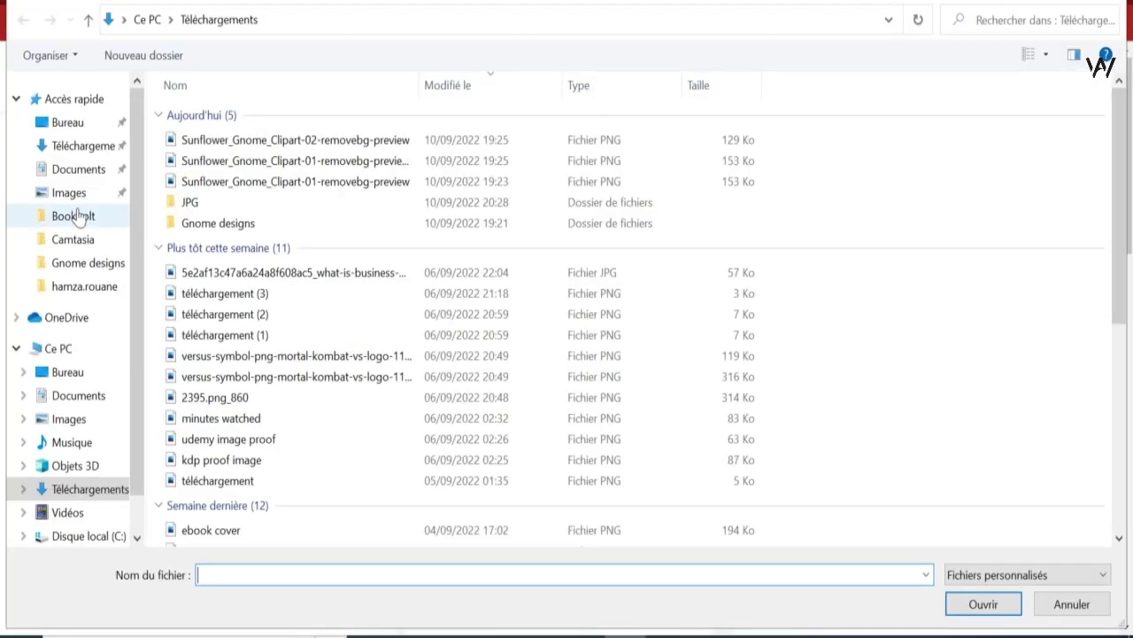
double_click(234, 210)
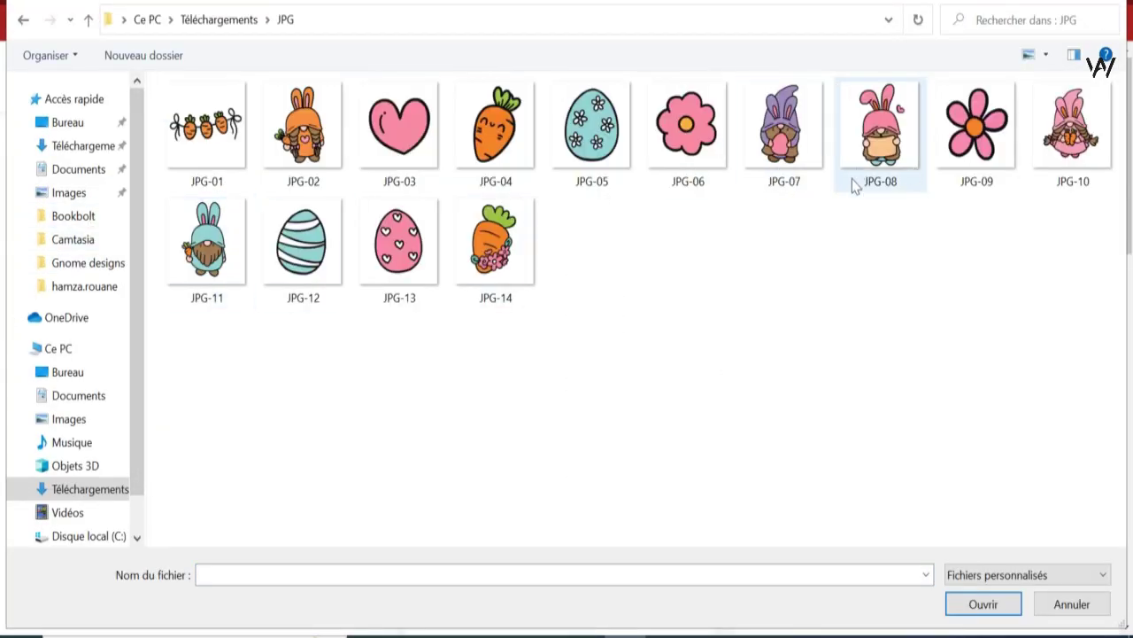
double_click(784, 128)
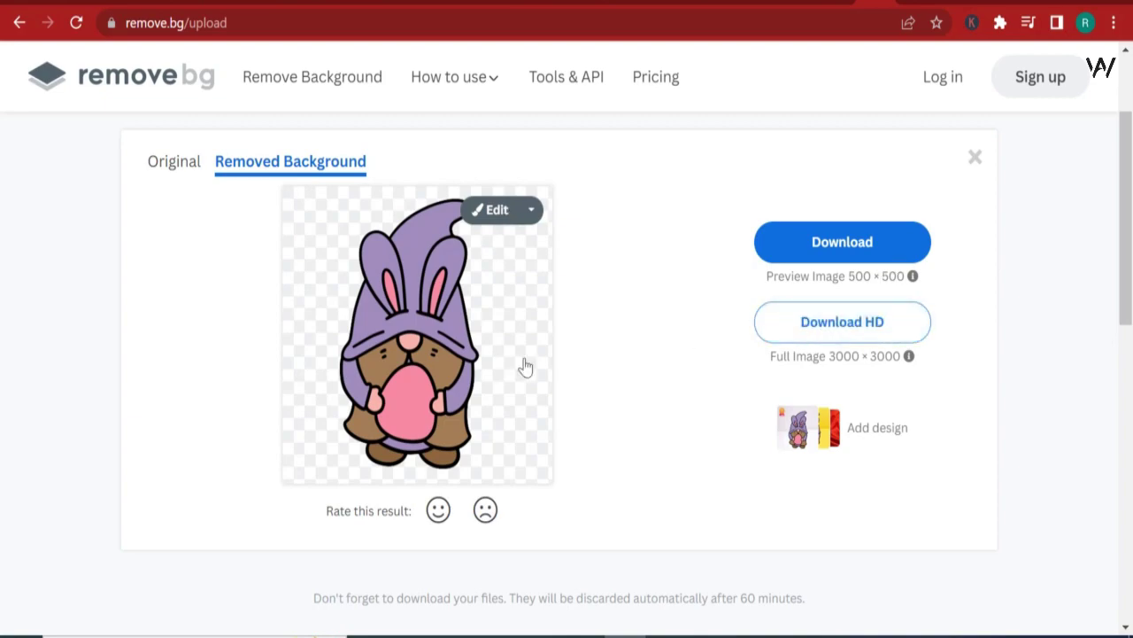
click(848, 250)
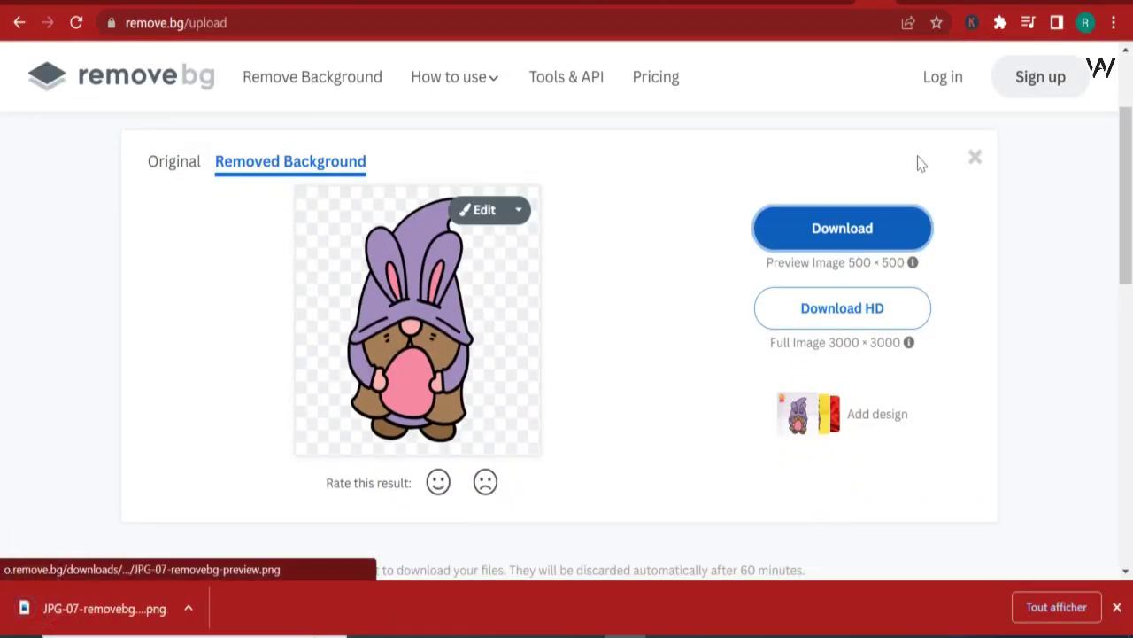
Upload the pink gnome image JPG-10 to remove.bg and download its background-free preview image
click(345, 70)
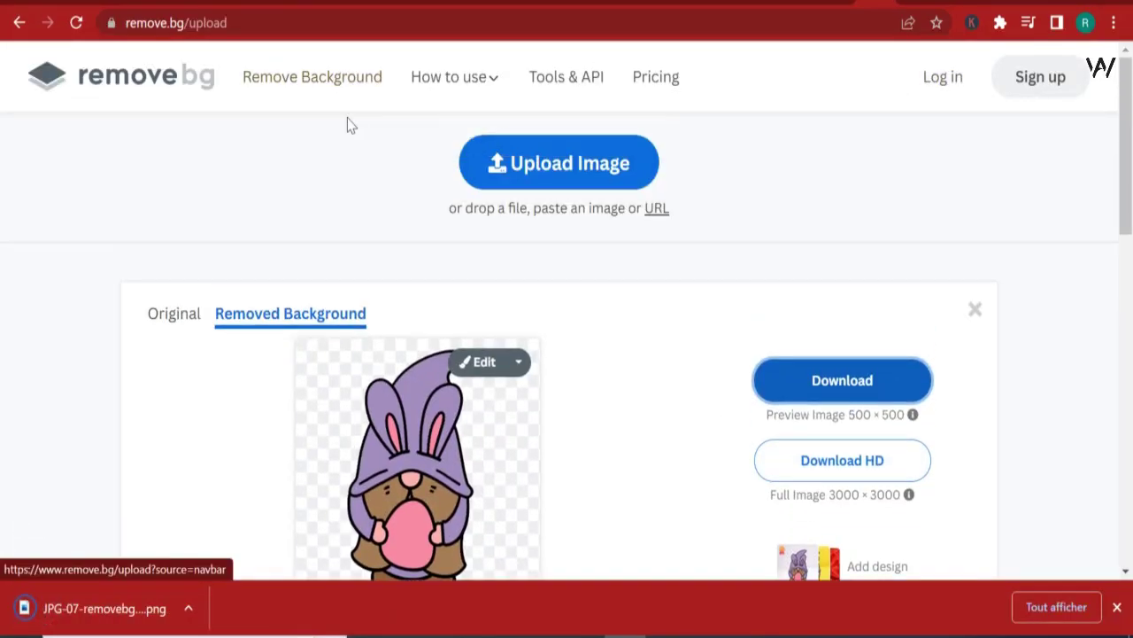
click(531, 166)
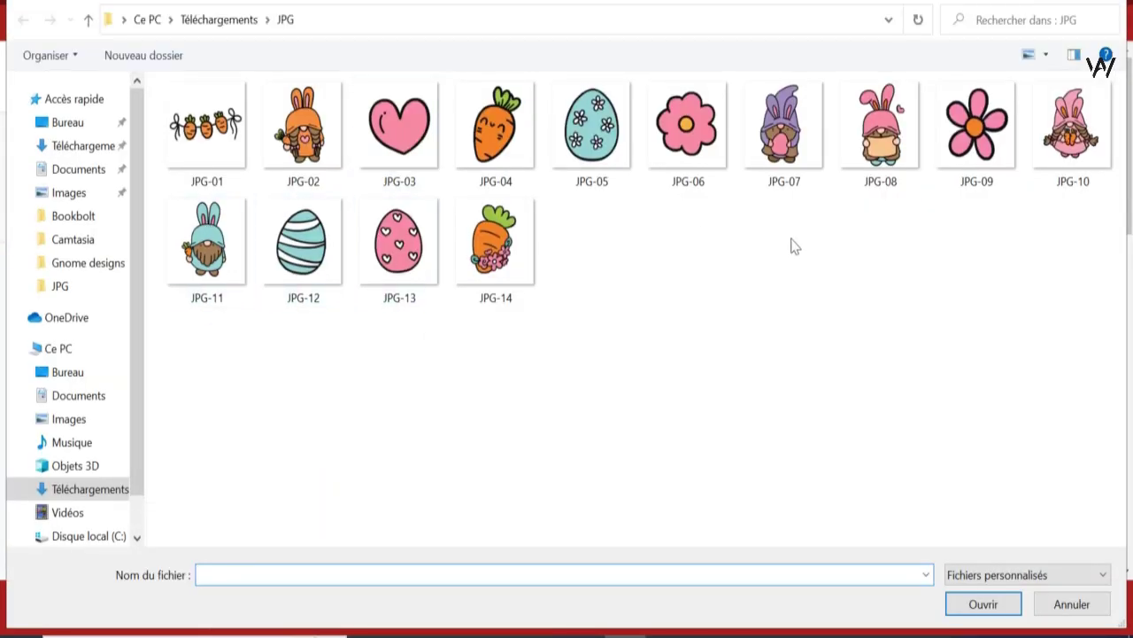
click(1048, 142)
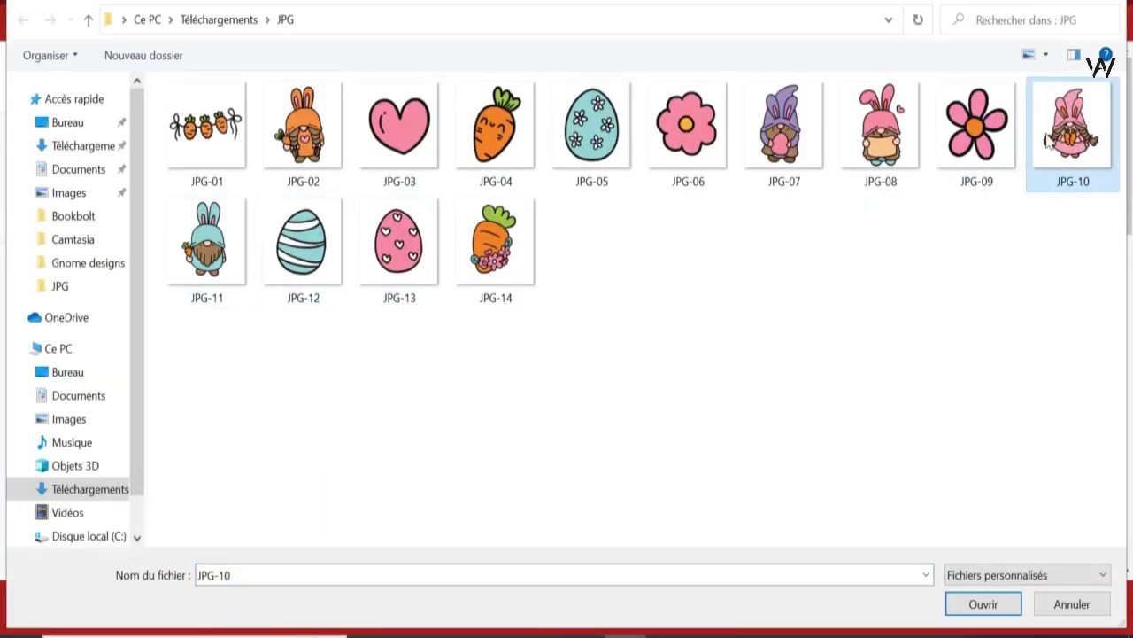
double_click(1047, 142)
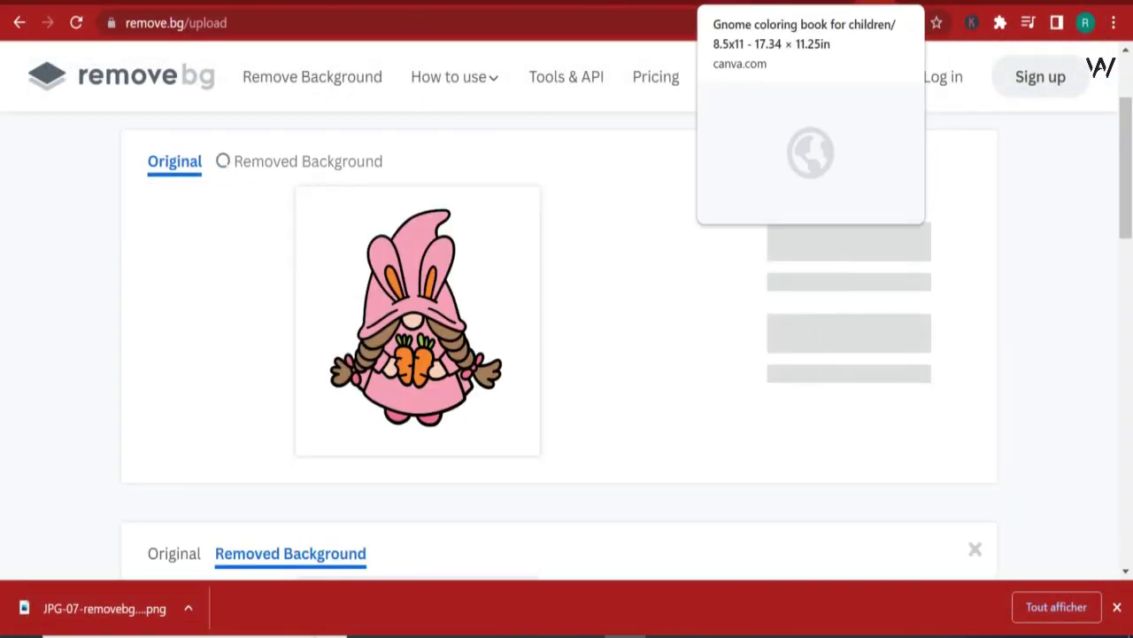
click(752, 5)
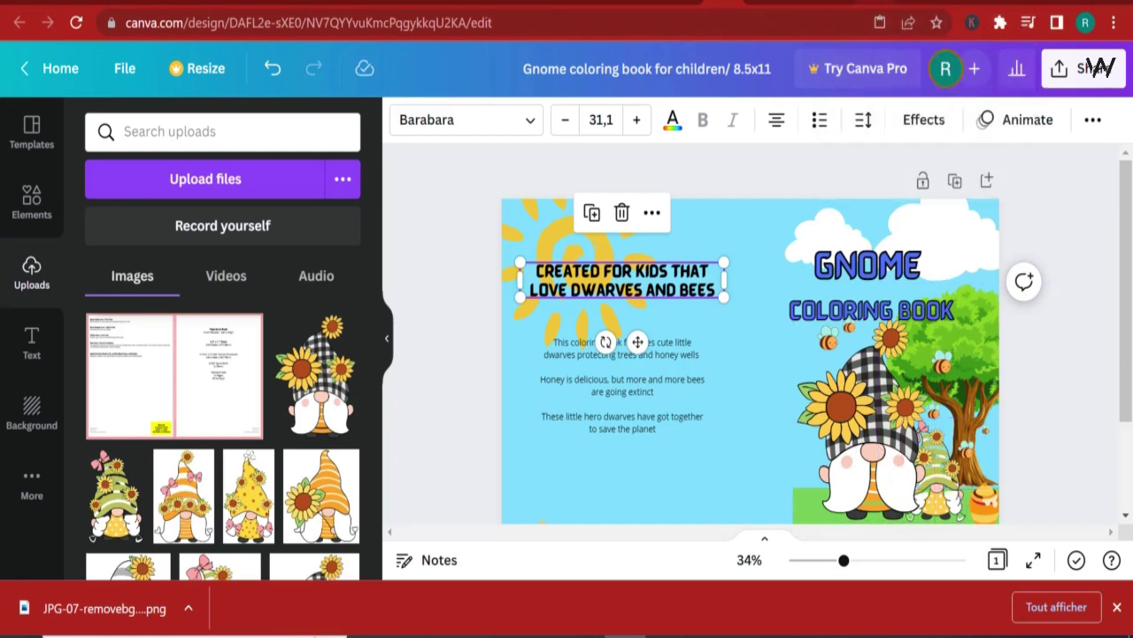
key(ctrl+Tab)
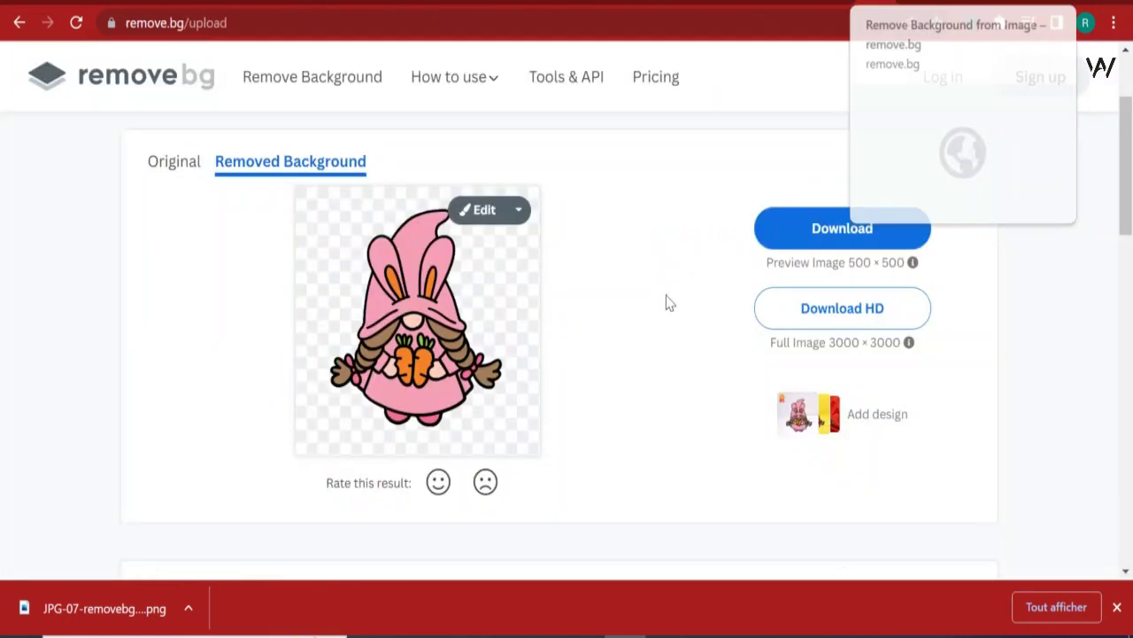
click(816, 231)
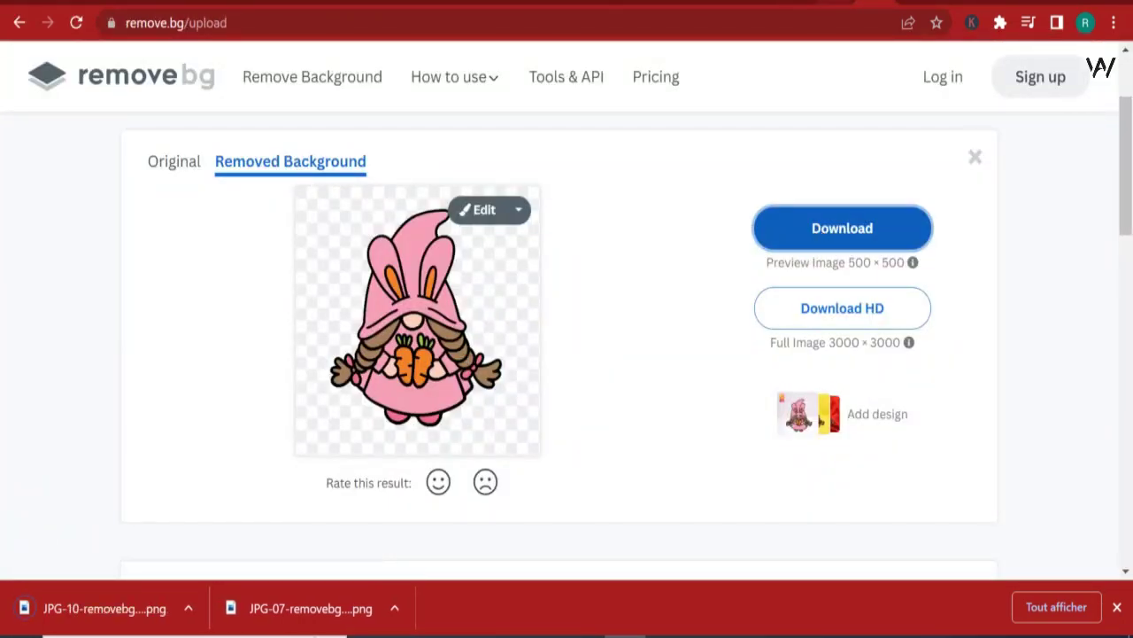
Return to the blank Canva design and upload JPG-10-removebg-preview and JPG-07-removebg-preview from Téléchargements
key(ctrl+shift+Tab)
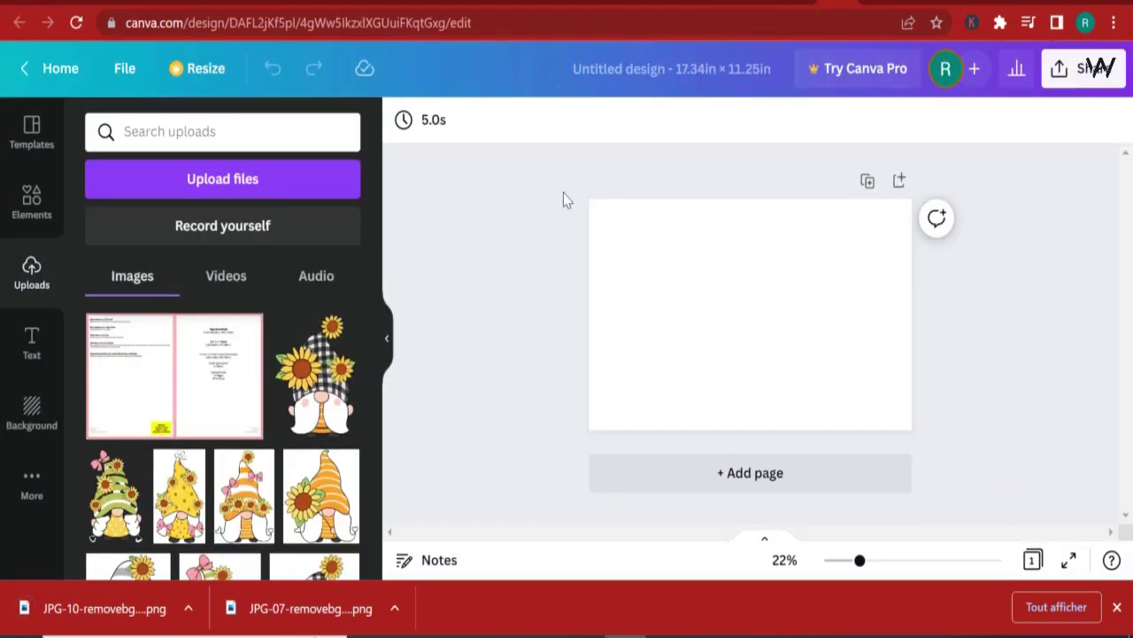
click(19, 215)
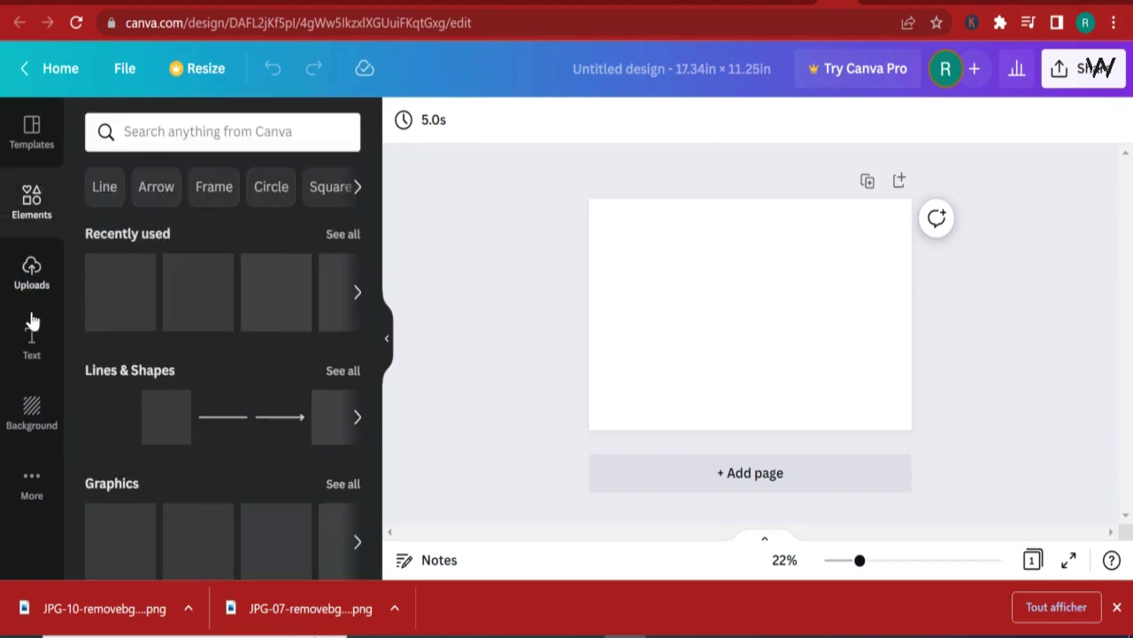
click(29, 285)
click(256, 188)
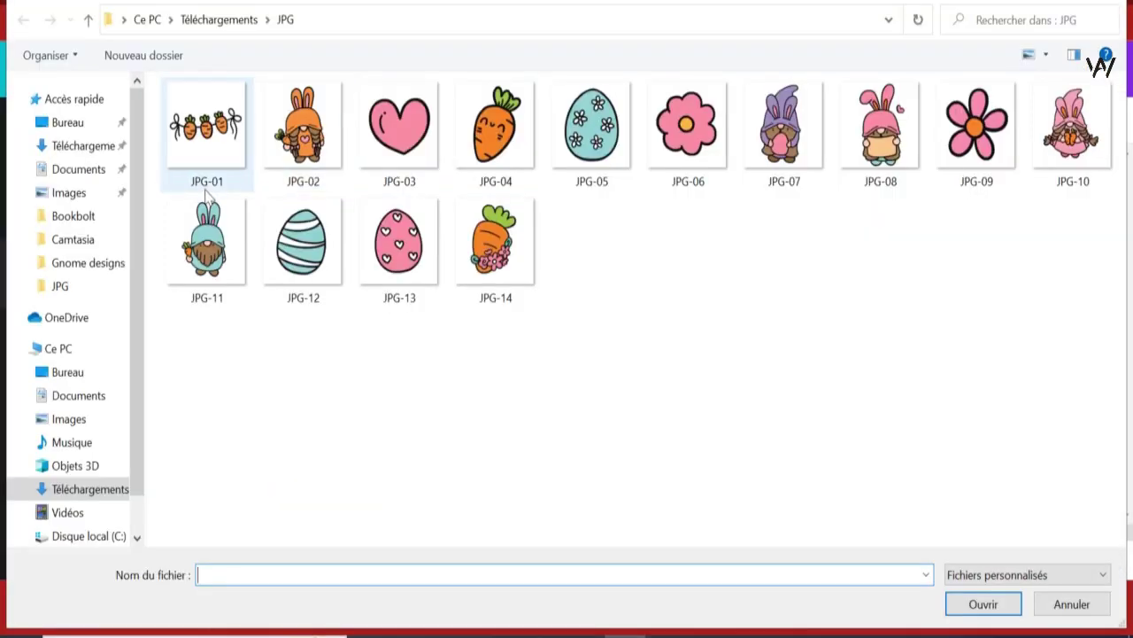
click(81, 145)
click(222, 142)
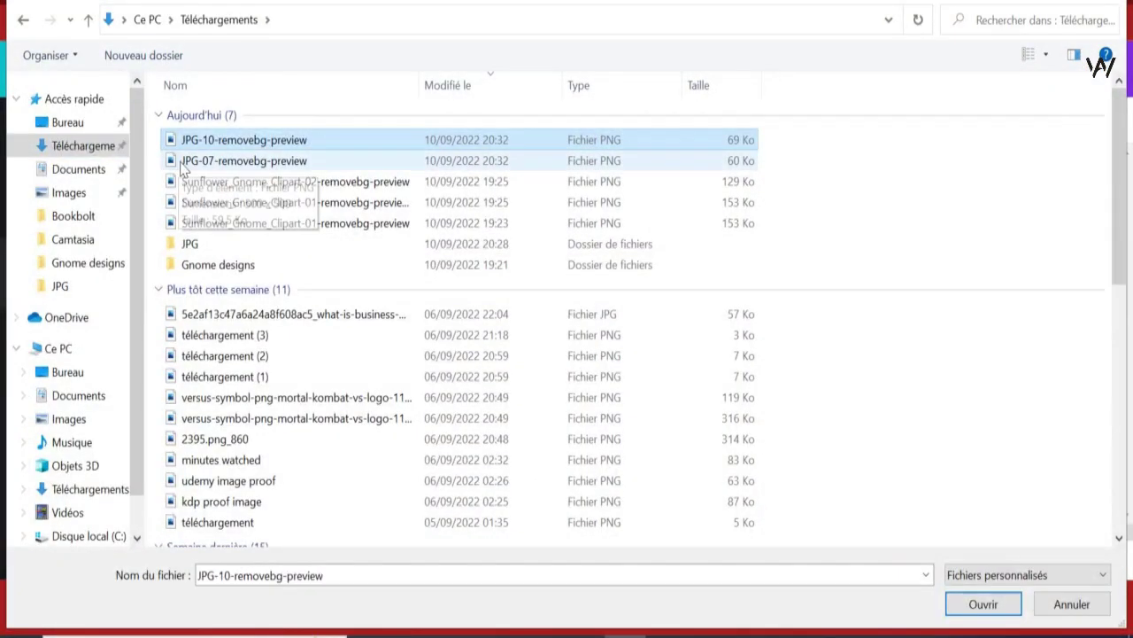
ctrl+click(223, 161)
key(Return)
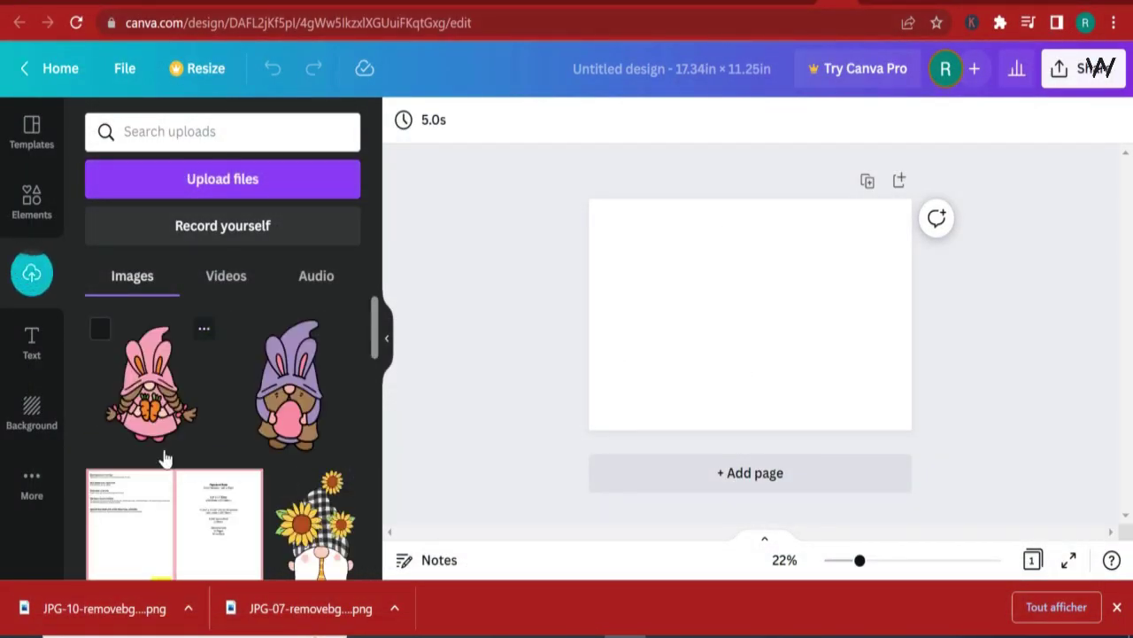
Add the purple and pink gnomes to the page, then shrink the pink one and place it near the lower right
click(300, 418)
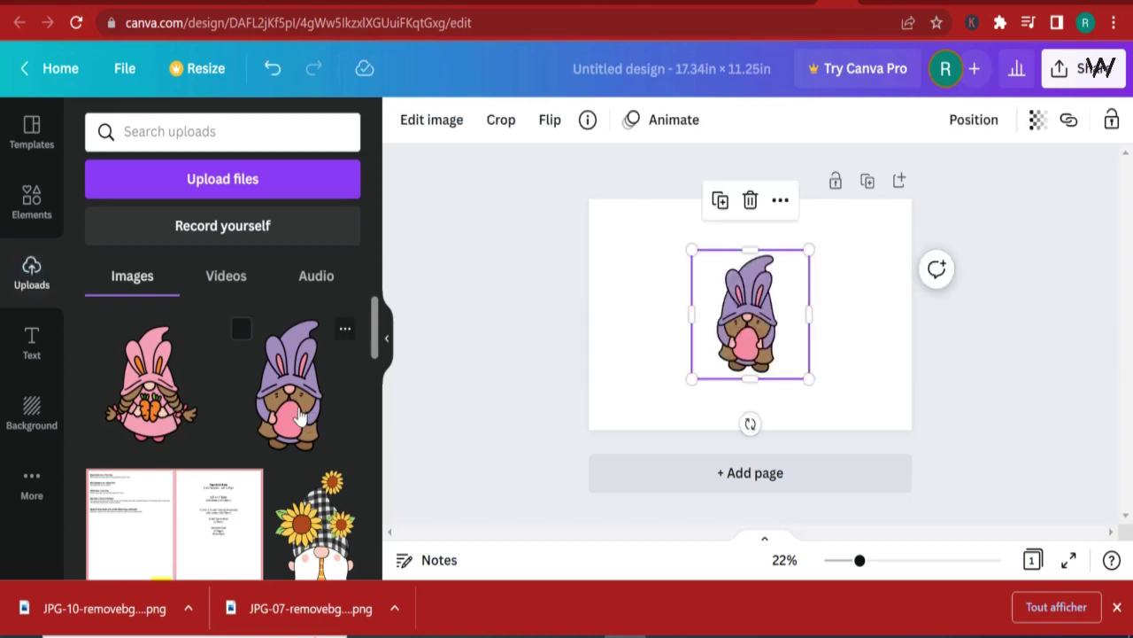
click(158, 400)
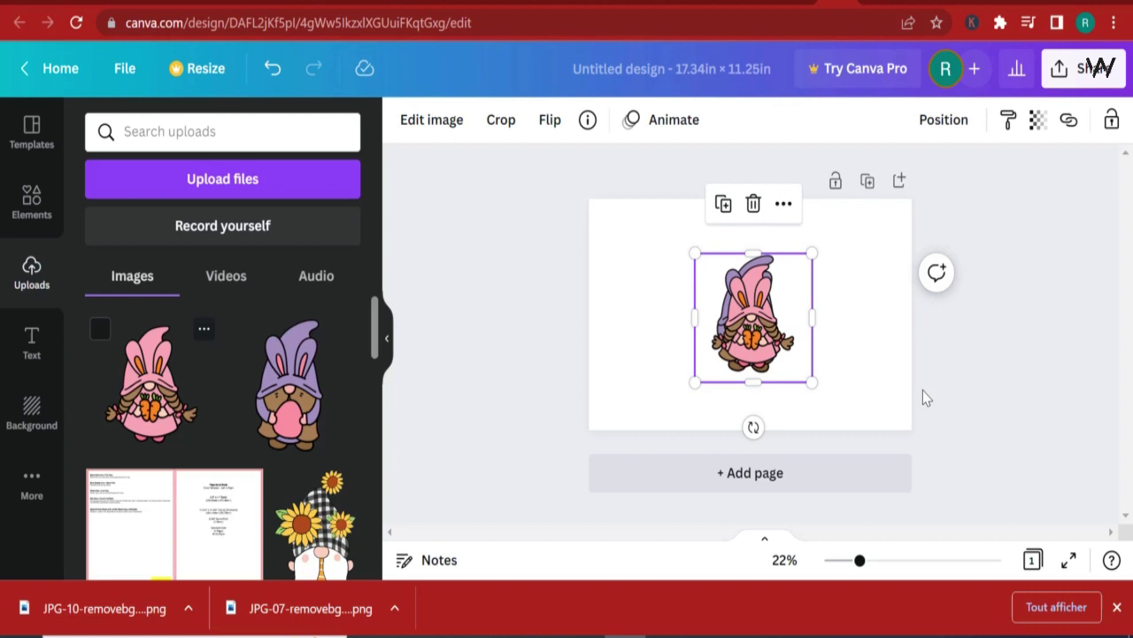
drag(795, 353, 866, 372)
Enlarge the purple gnome and position it on the front cover half, right beside the small pink gnome
click(776, 346)
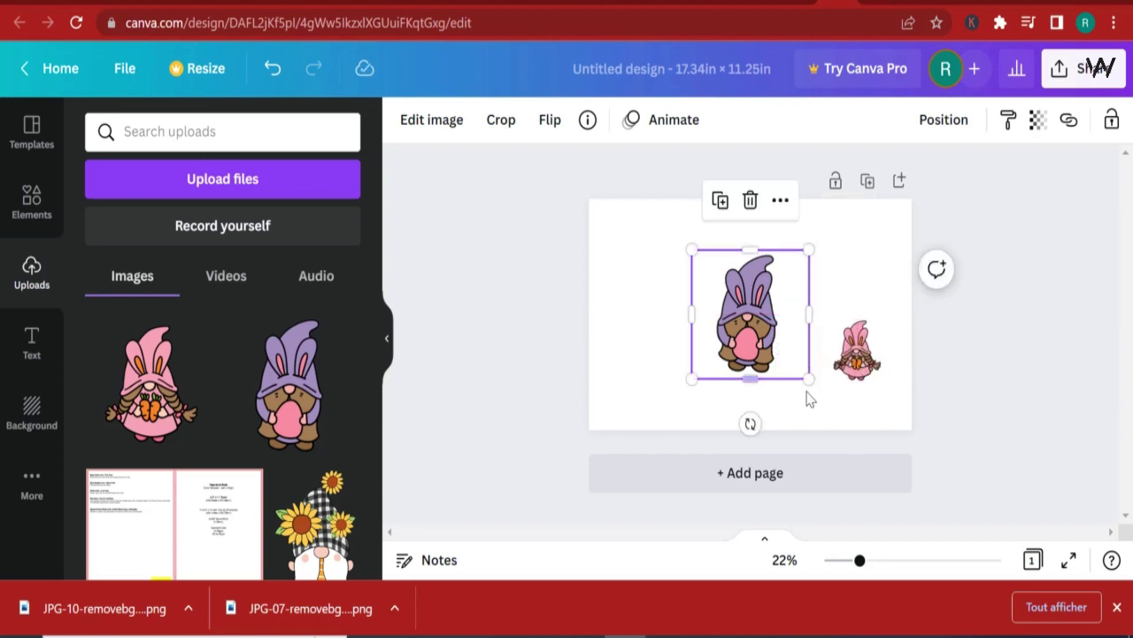
drag(694, 251, 673, 230)
drag(744, 340, 819, 351)
click(824, 376)
shift+click(823, 376)
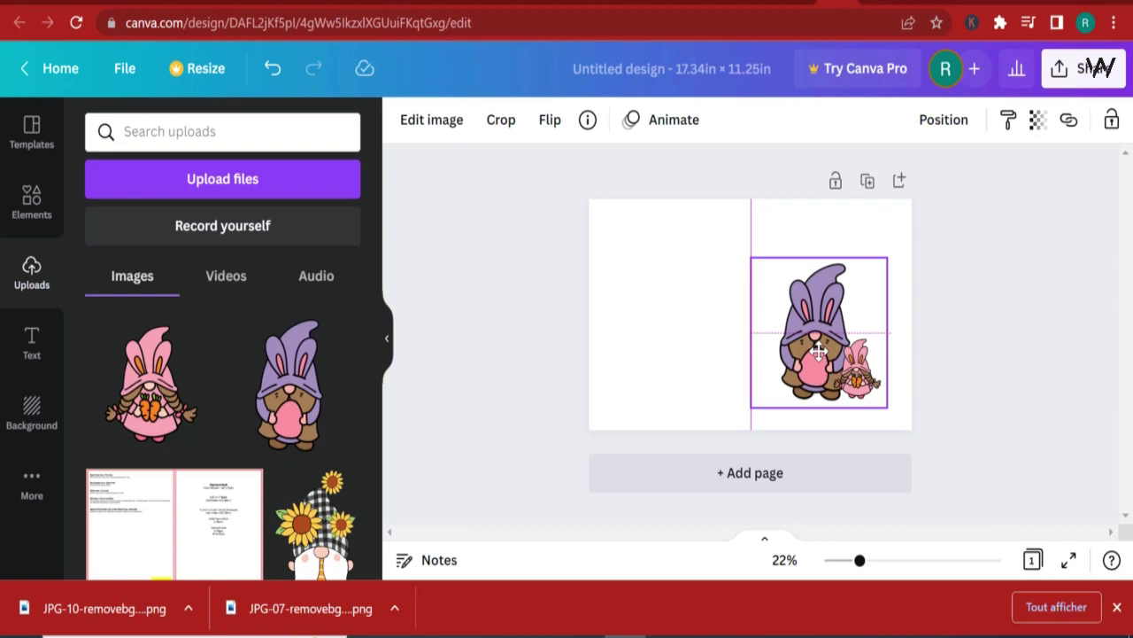
drag(819, 350, 817, 351)
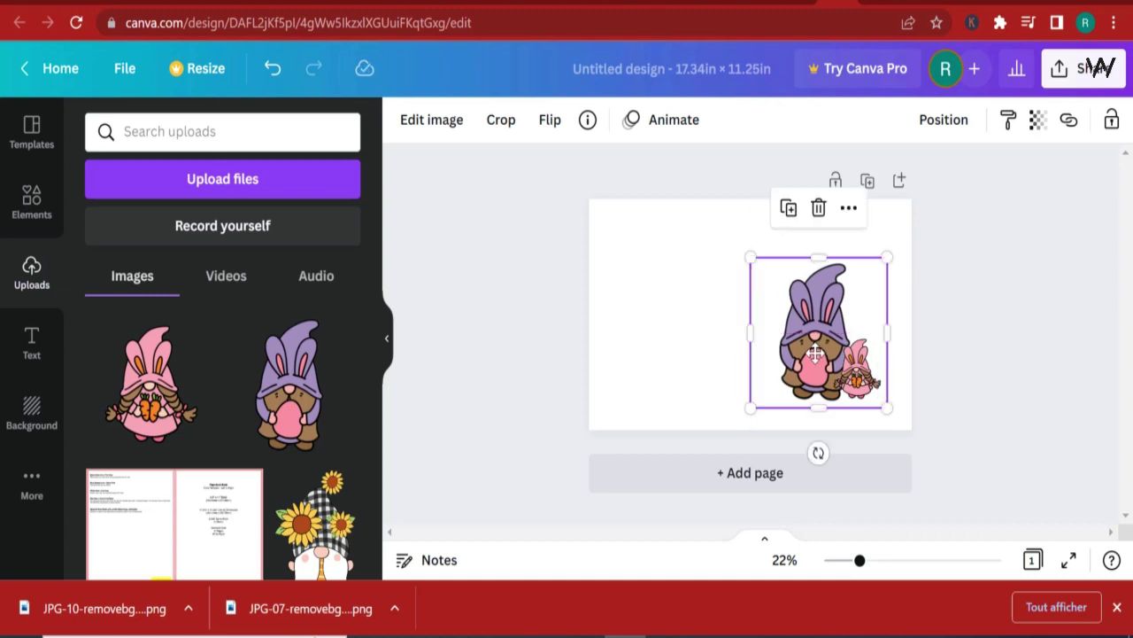
click(907, 407)
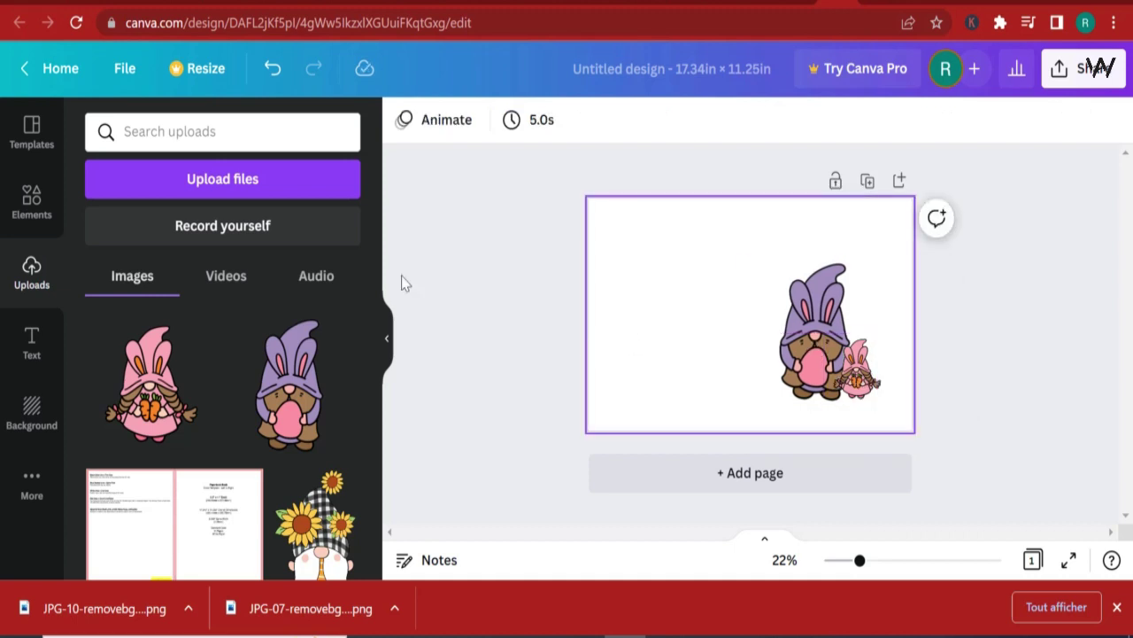
Add a square shape, widen it into a rectangle and fill it with the orange-brown from the pink gnome's photo colors
click(33, 229)
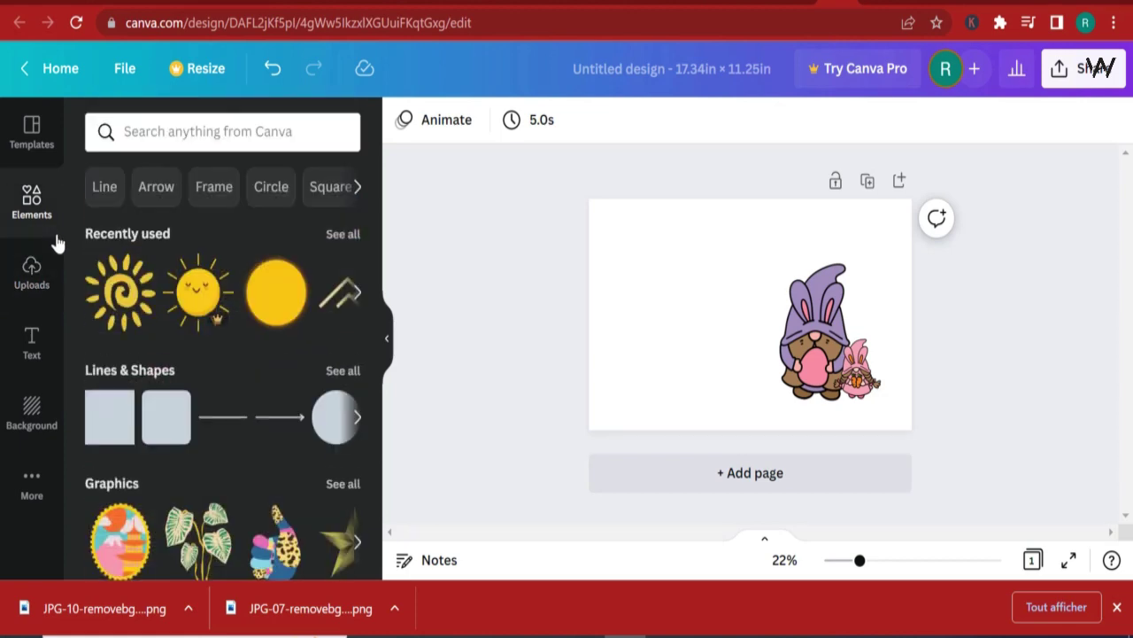
click(109, 430)
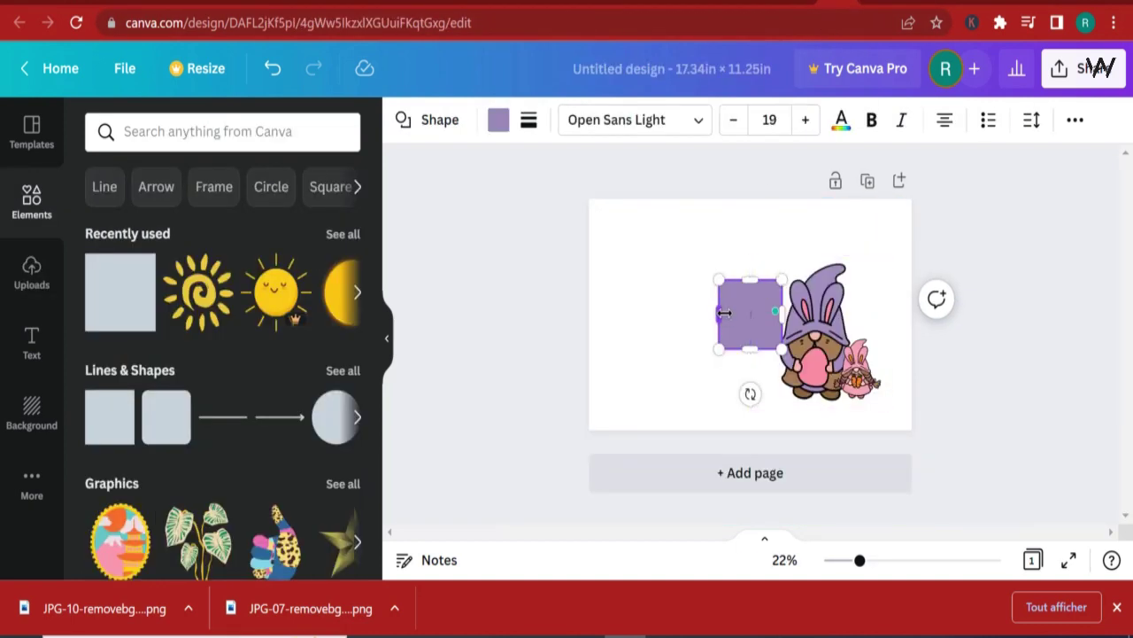
drag(725, 312, 620, 313)
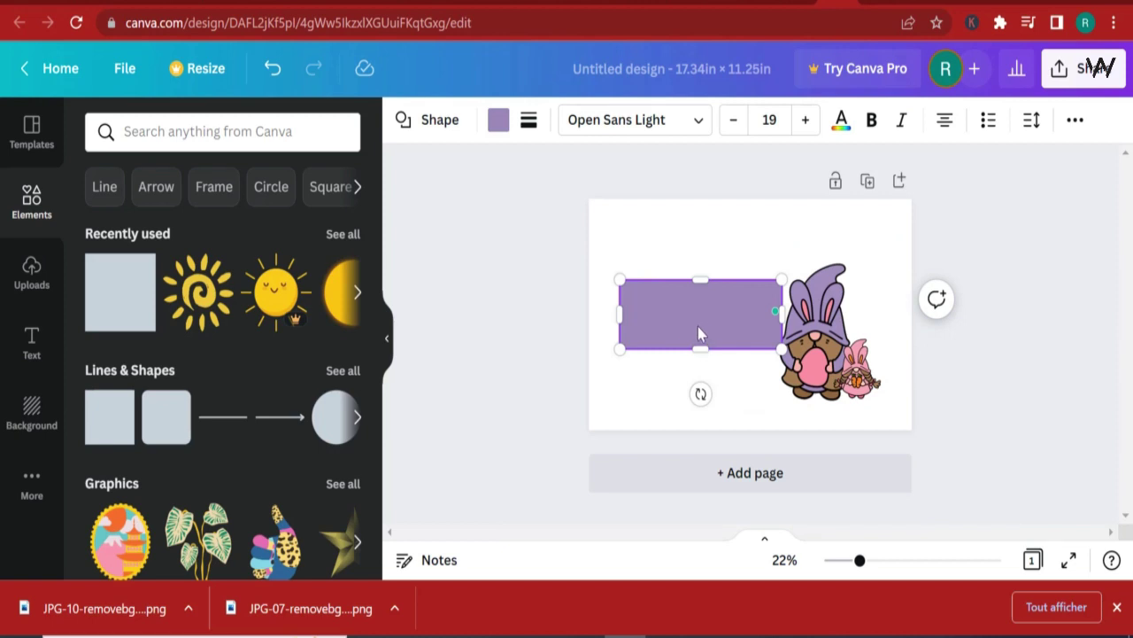
click(499, 121)
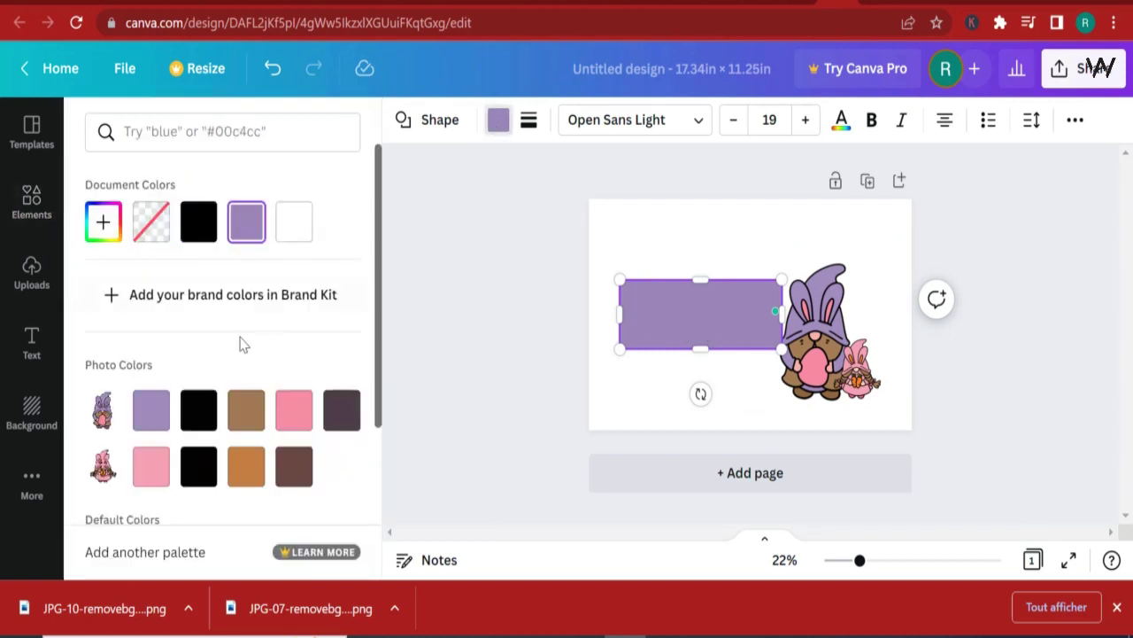
click(245, 423)
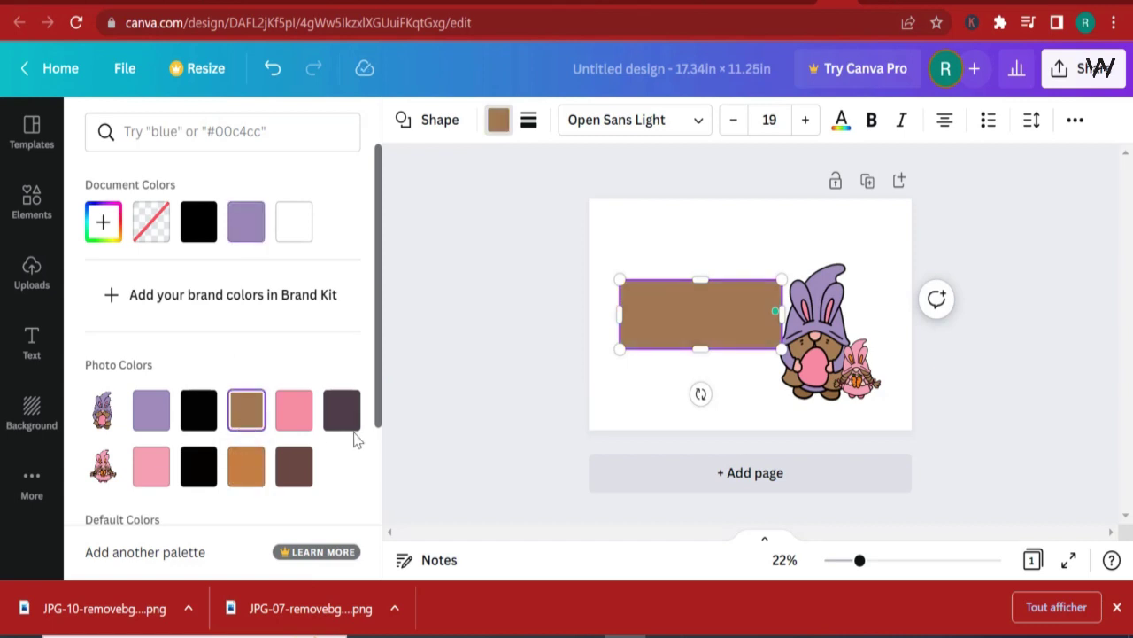
click(247, 466)
Move the orange-brown rectangle to the bottom of the front cover, aligned with the page's centre line and outer edge
drag(696, 315, 832, 416)
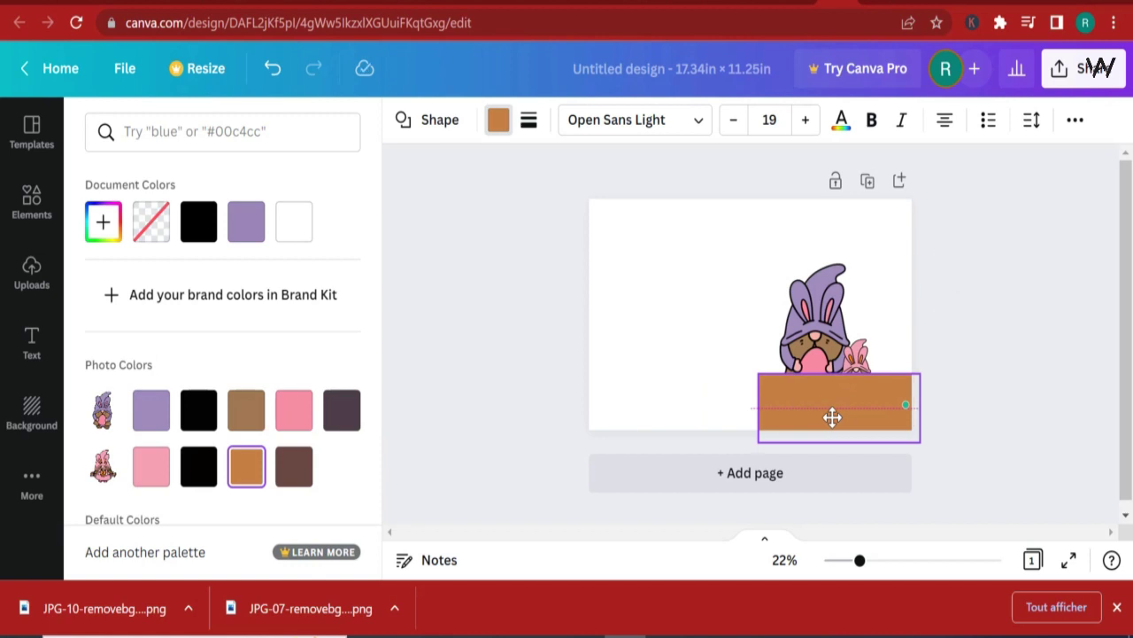
drag(836, 370, 819, 408)
click(821, 379)
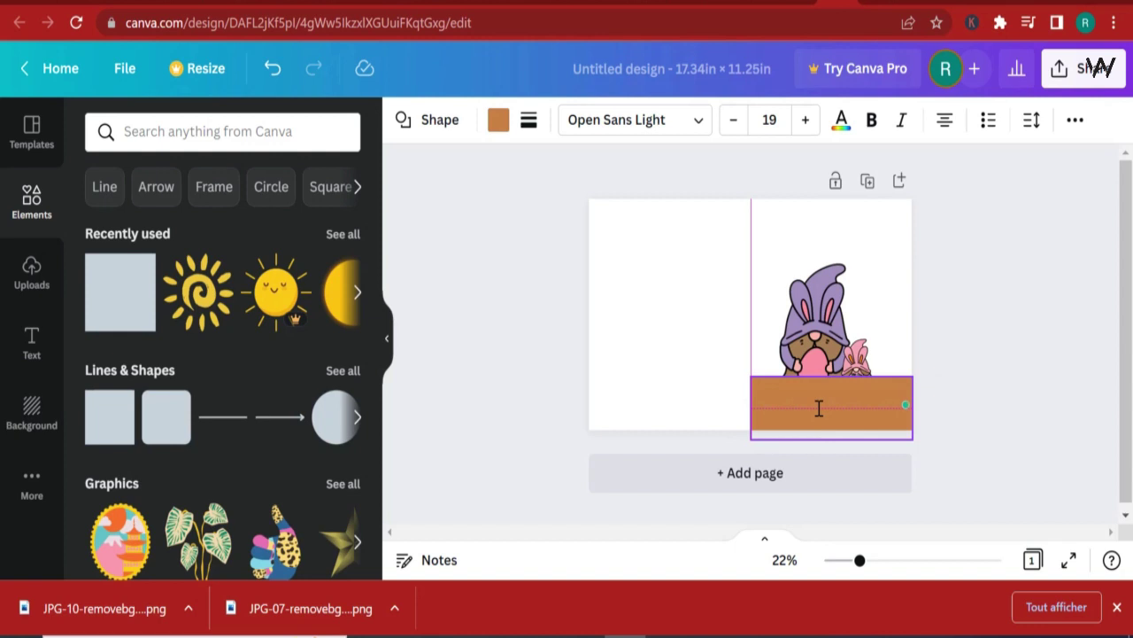
drag(819, 407, 830, 407)
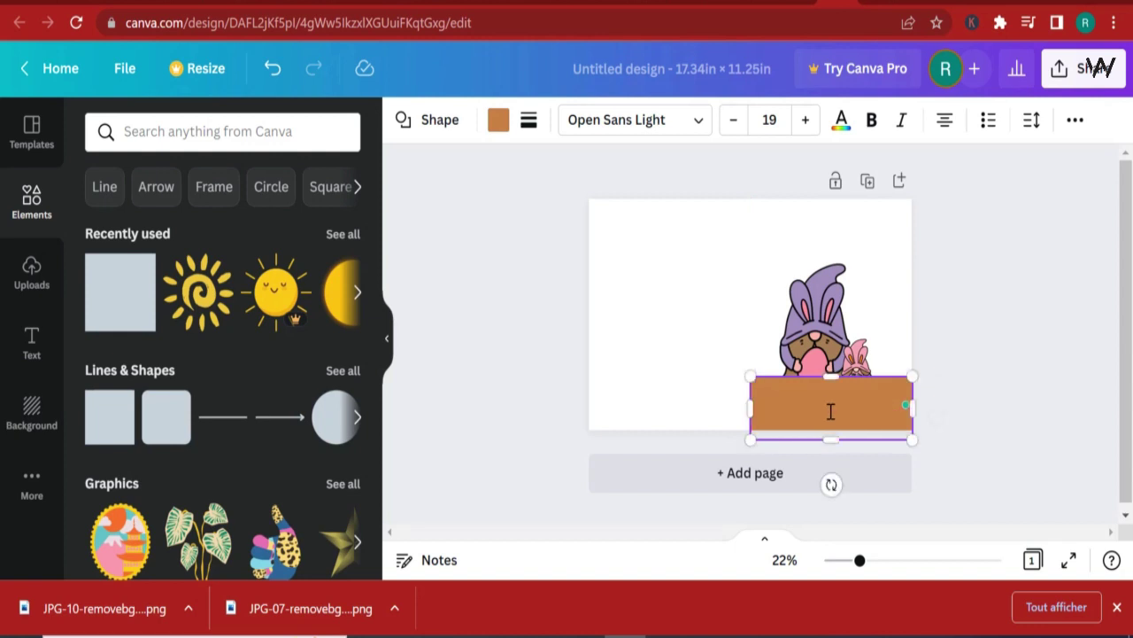
click(991, 306)
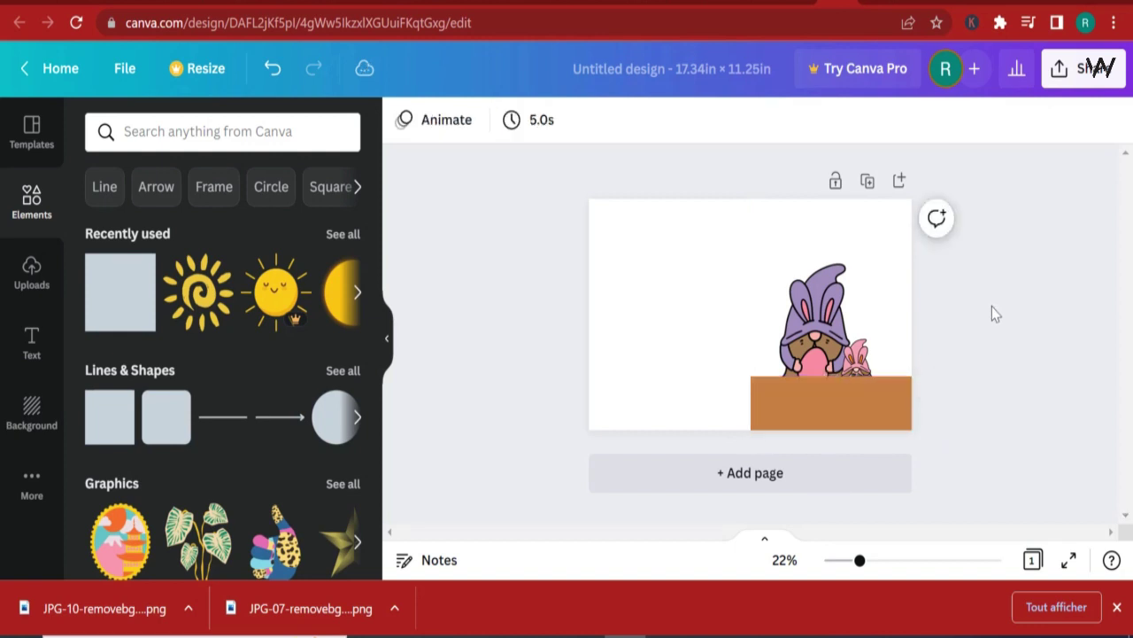
Bring the purple gnome forward so it is layered in front of the orange-brown rectangle
click(816, 342)
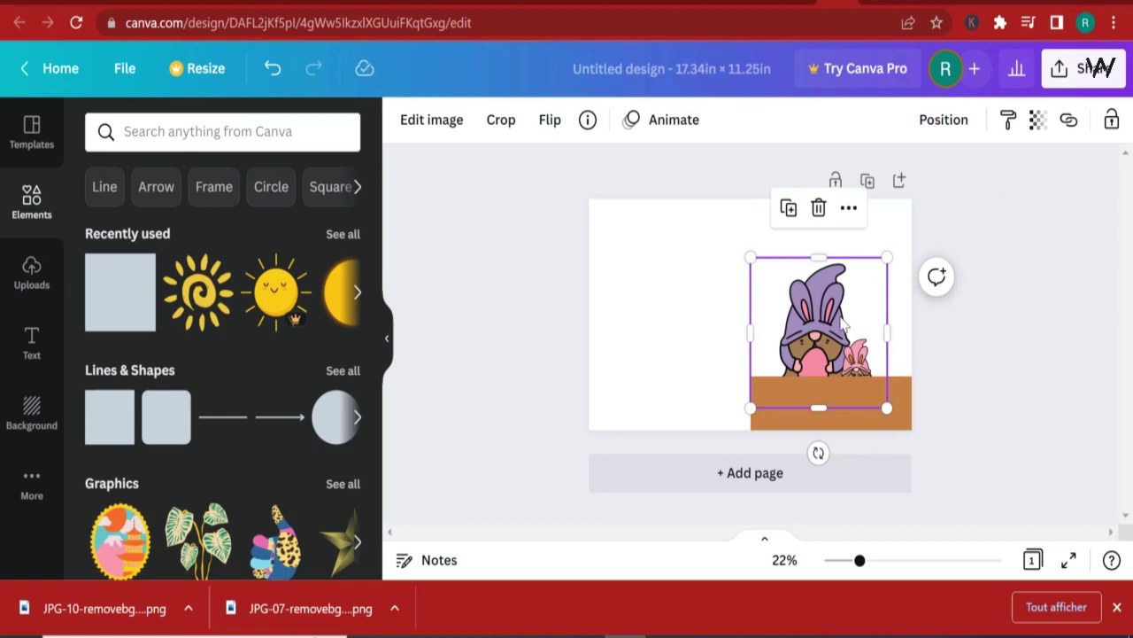
click(944, 120)
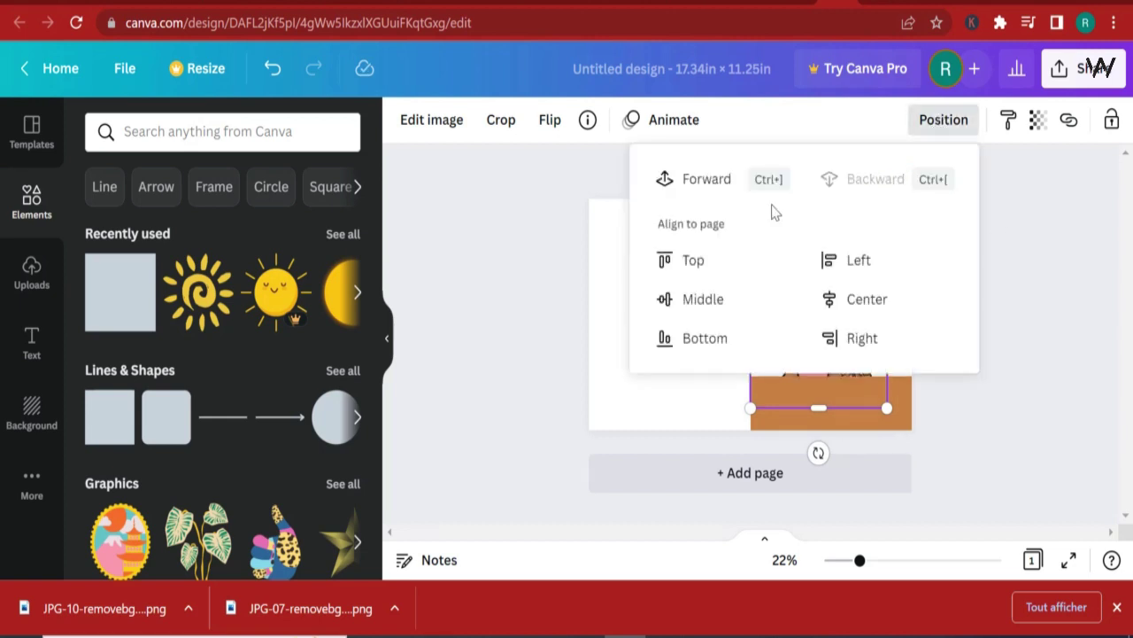
click(700, 191)
click(696, 182)
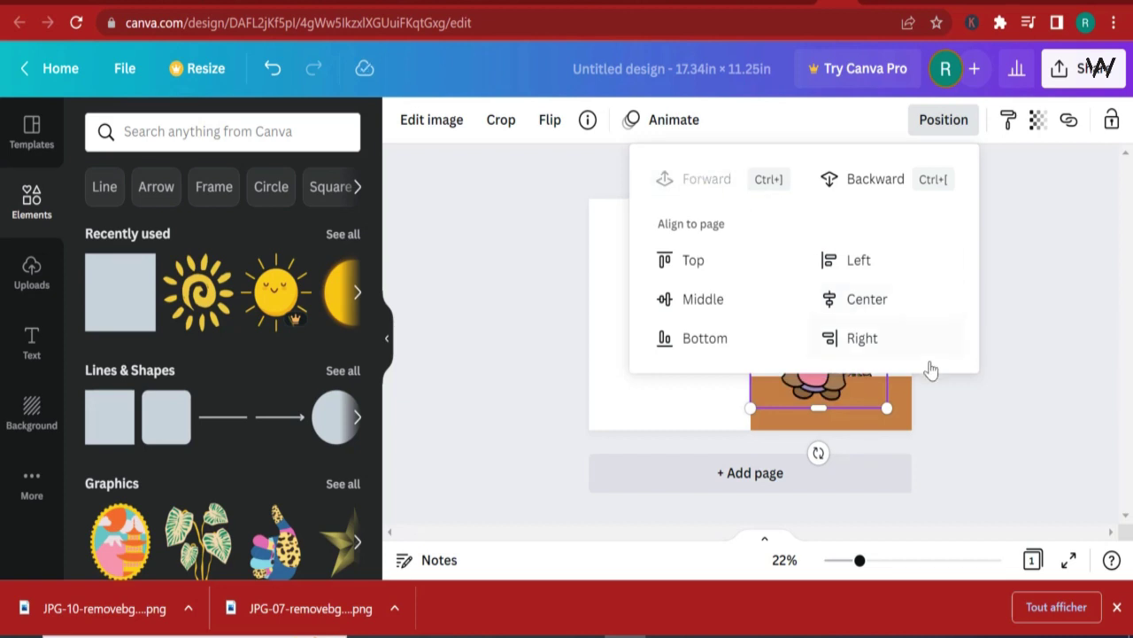
Move the purple gnome aside towards the back cover so the small pink gnome behind it can be selected
key(Escape)
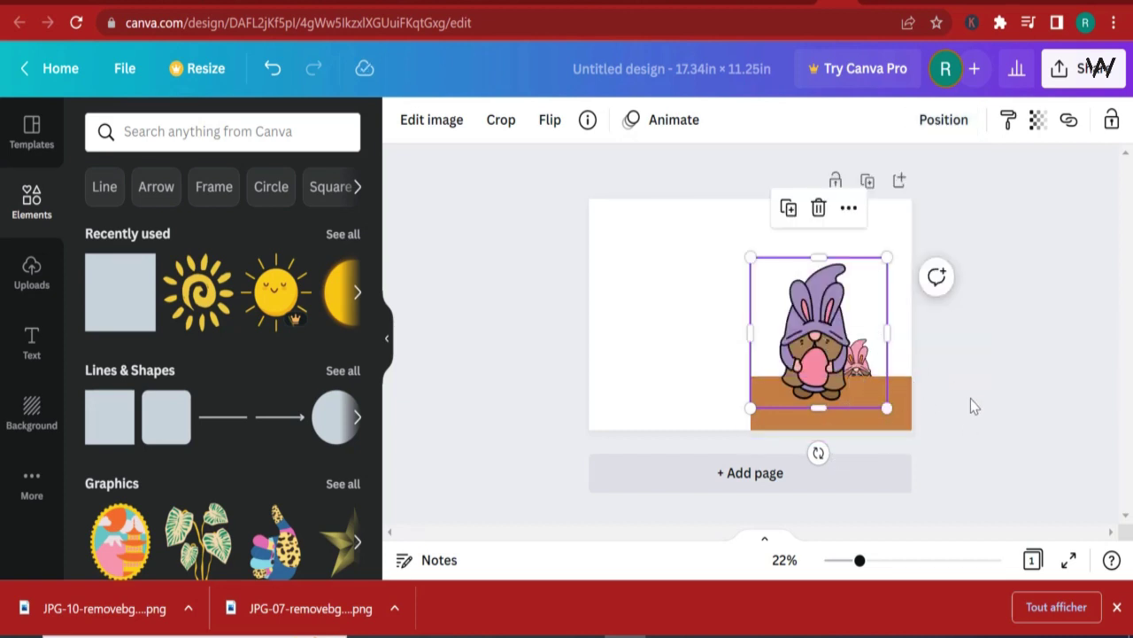
click(983, 418)
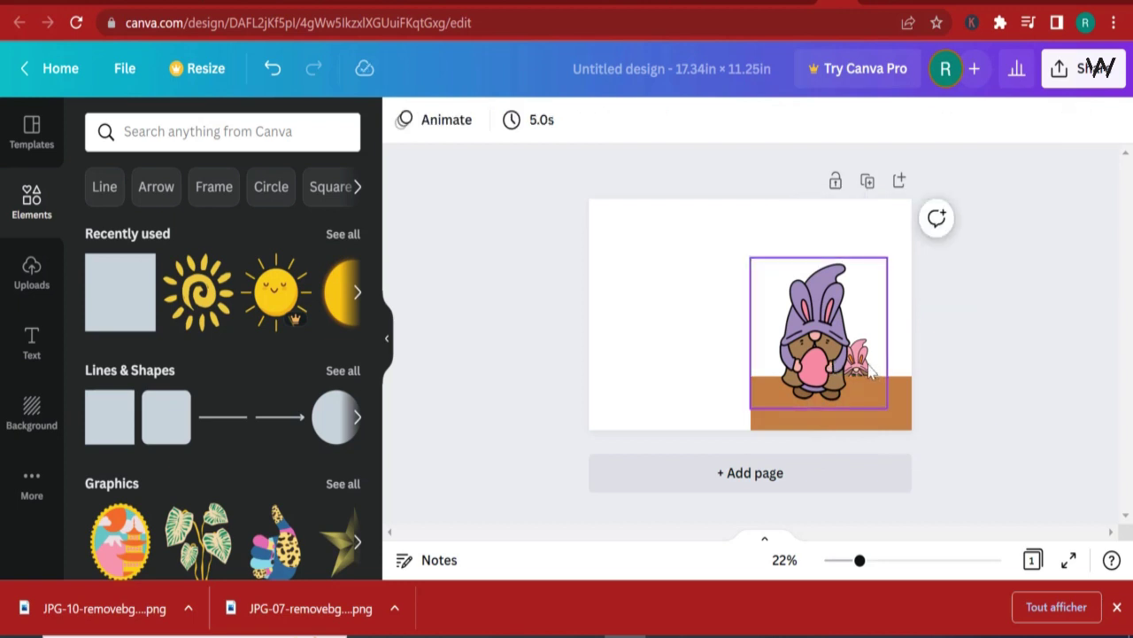
click(868, 372)
click(969, 372)
click(865, 361)
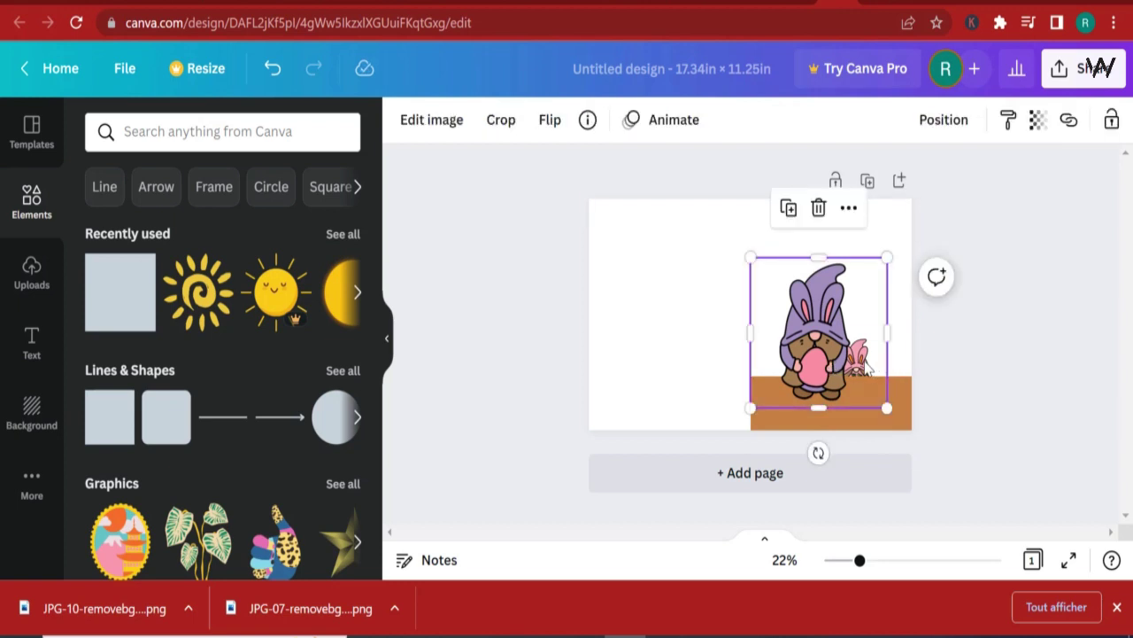
drag(819, 377, 765, 376)
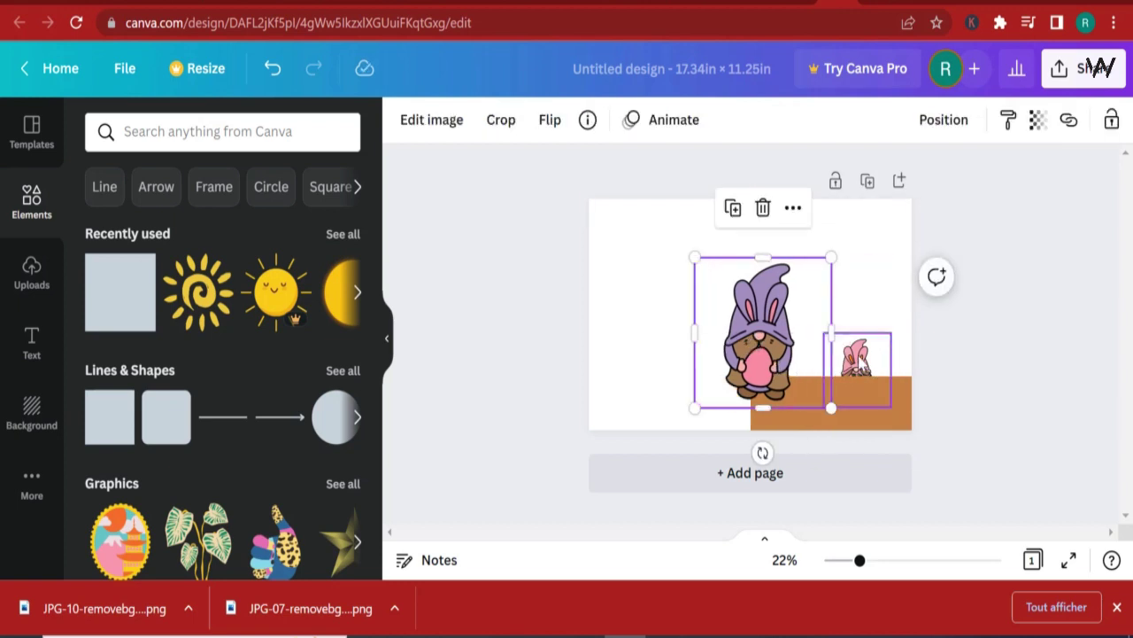
Bring the small pink gnome forward so it is layered in front of the orange-brown rectangle
click(879, 376)
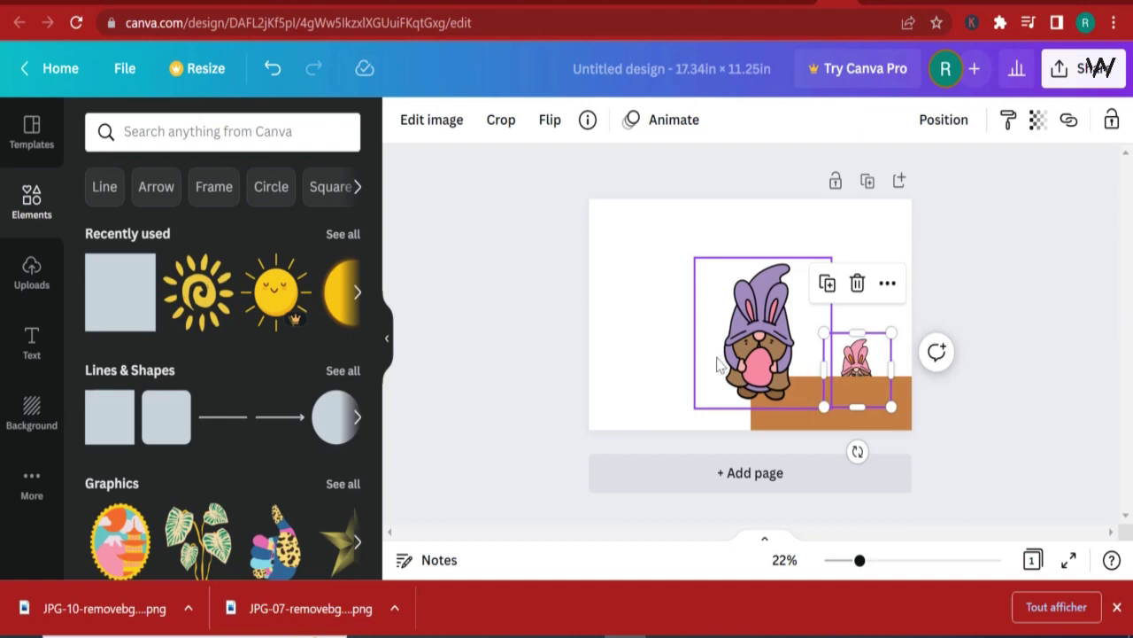
click(952, 123)
click(980, 408)
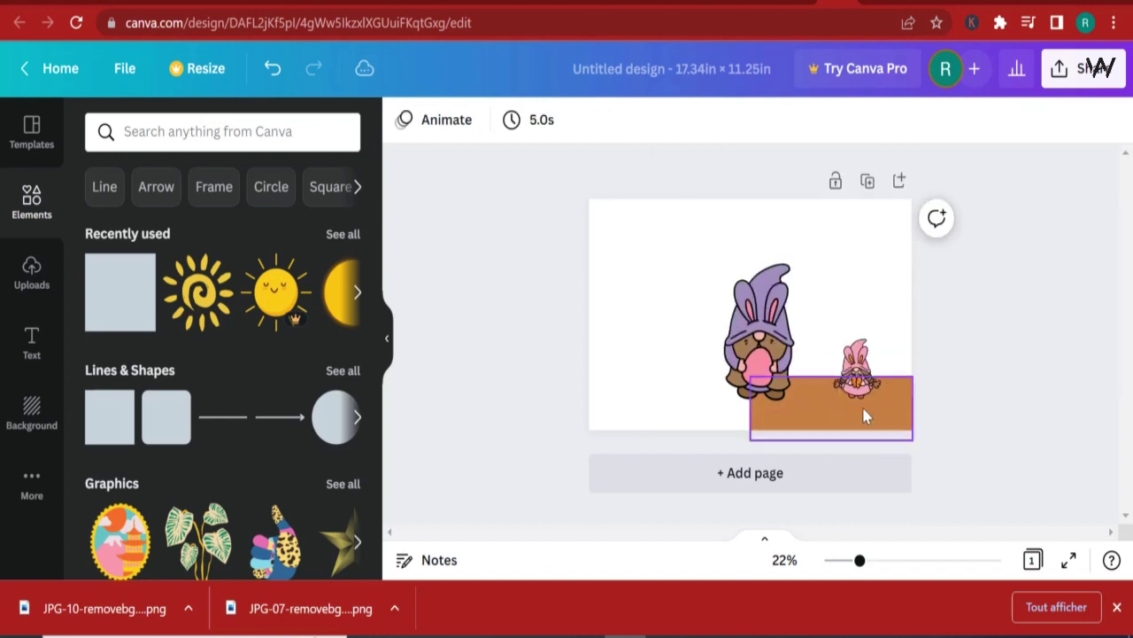
Move the purple gnome back onto the orange-brown rectangle, right beside the small pink gnome
drag(761, 361, 804, 362)
click(981, 396)
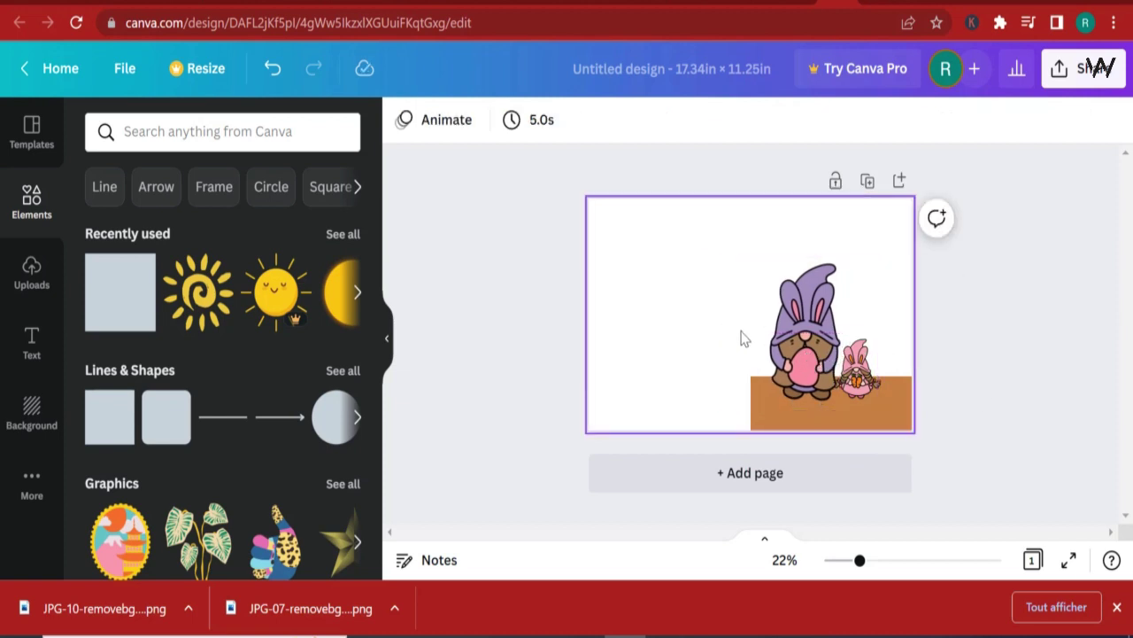
drag(859, 560, 868, 559)
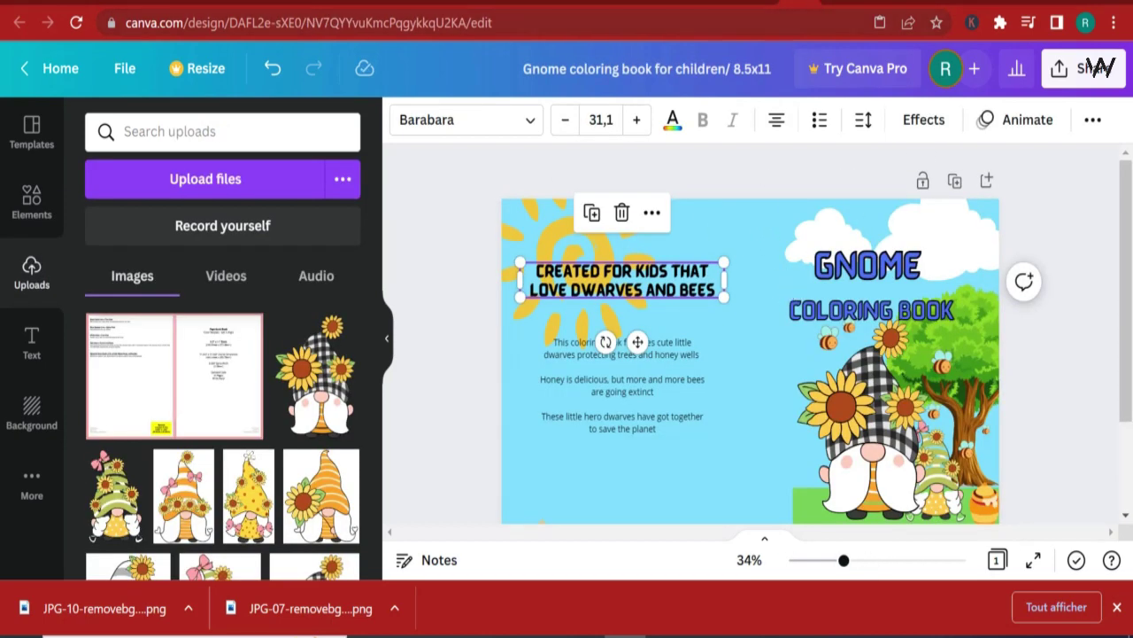
Return to the untitled 17.34 x 11.25 in design and fill the page background with the default blue #38B6FF
mouse_move(886, 2)
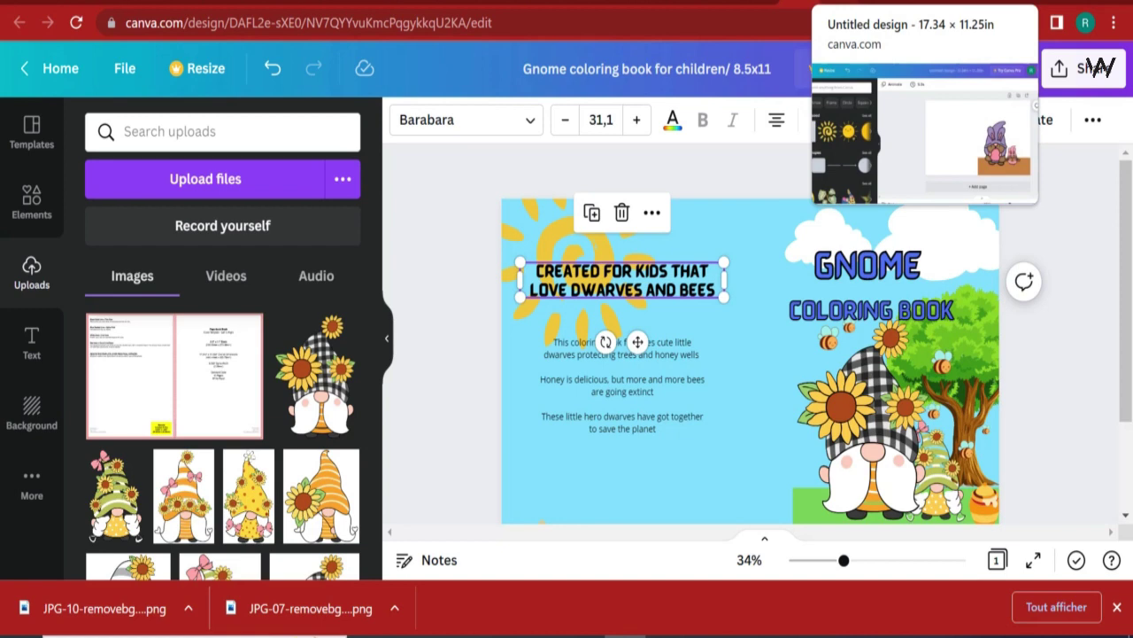
click(837, 3)
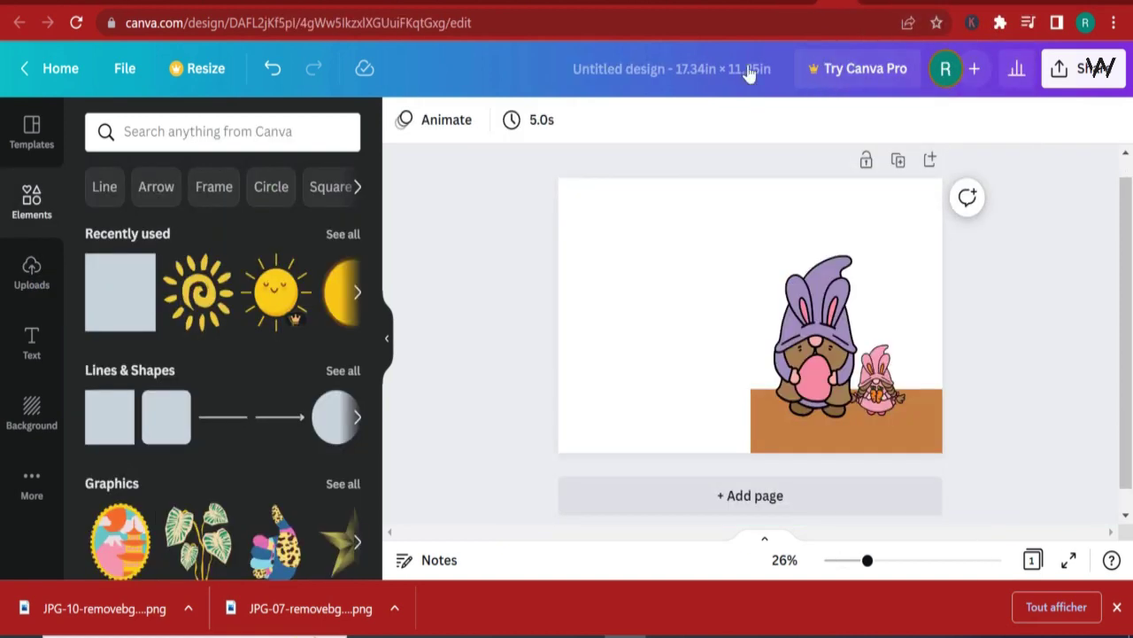
click(651, 228)
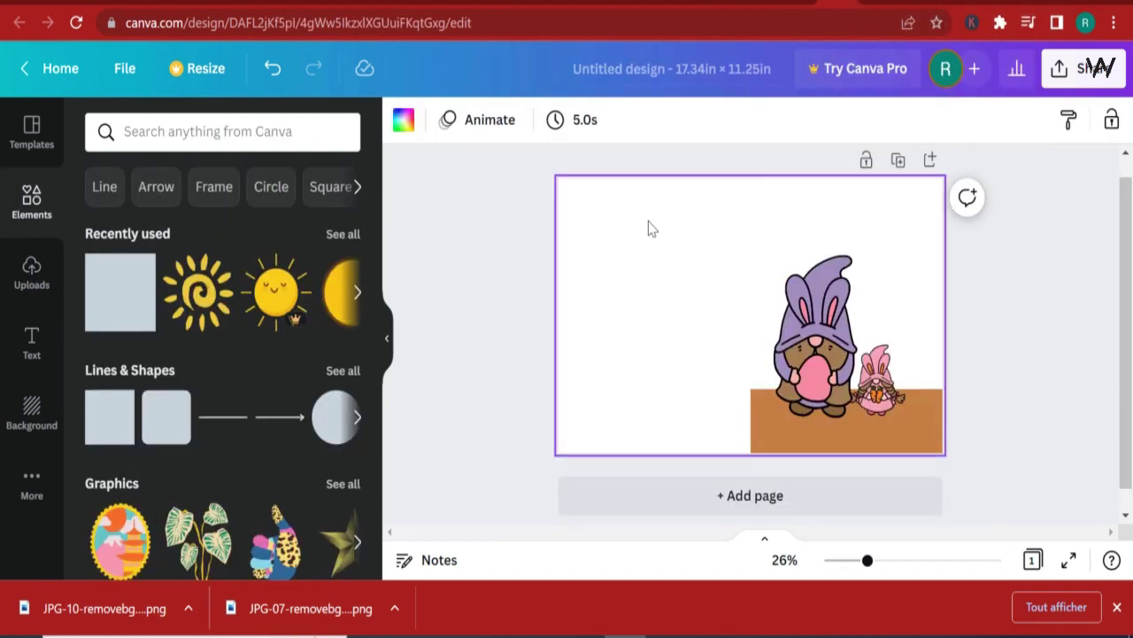
click(405, 122)
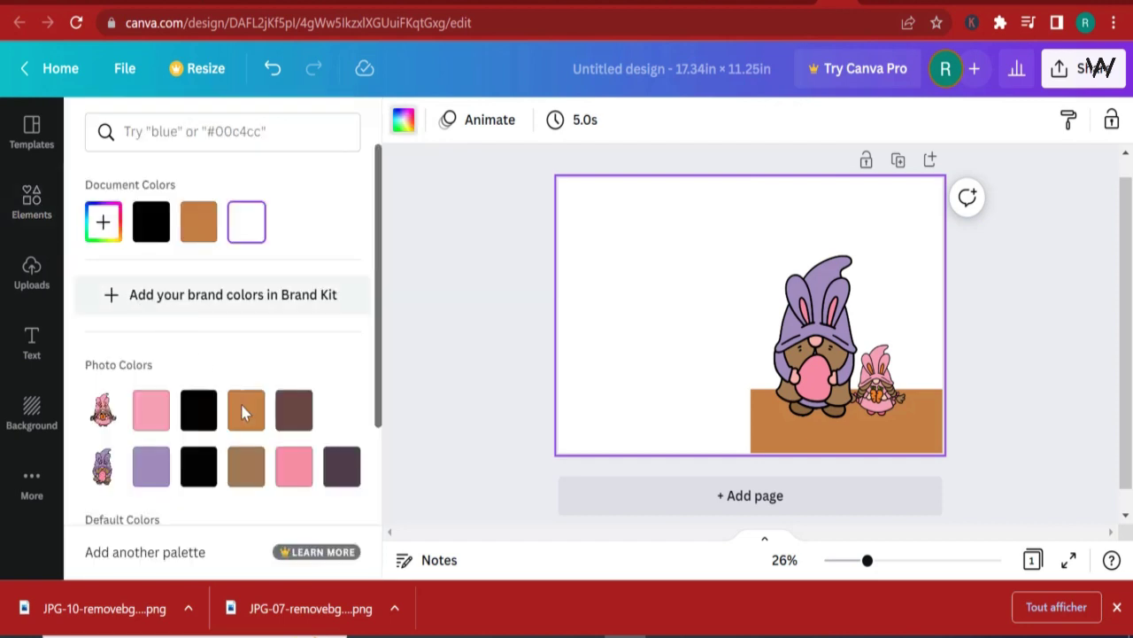
scroll(245, 412, down, 3)
click(250, 430)
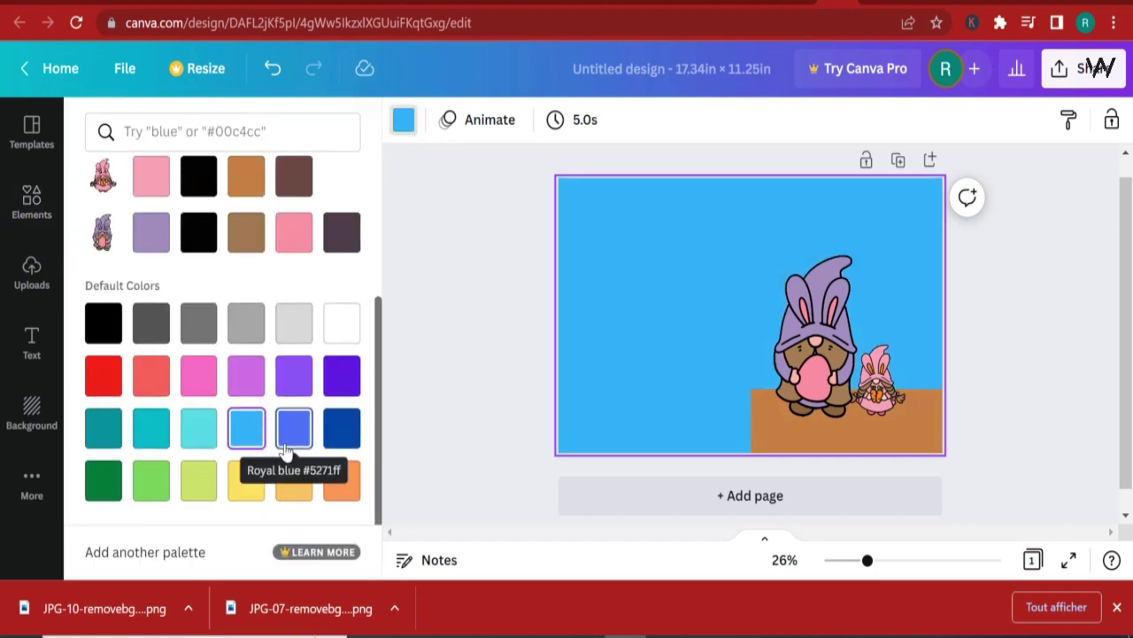
Lighten the page background to the custom pale blue #97D9FF
scroll(120, 285, up, 3)
click(103, 222)
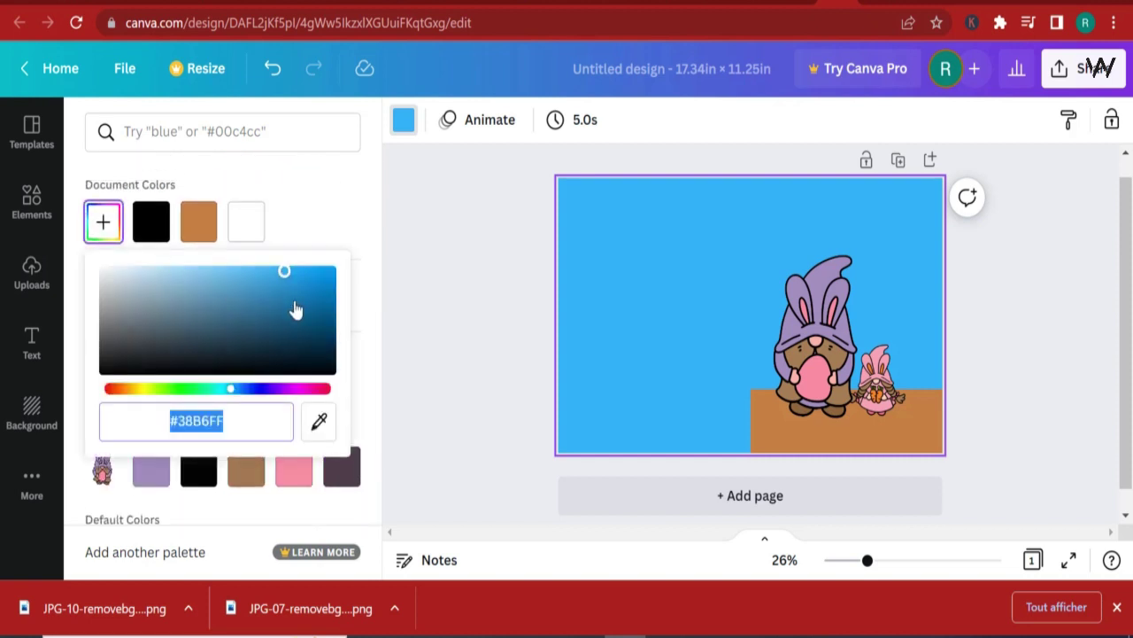
drag(287, 275, 196, 271)
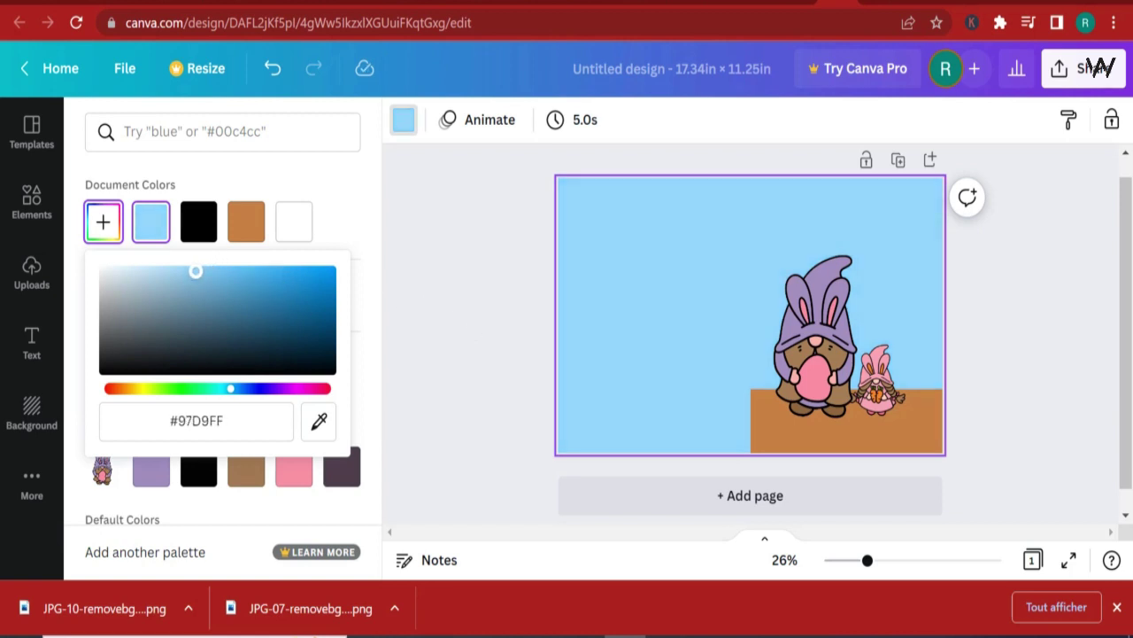
click(470, 337)
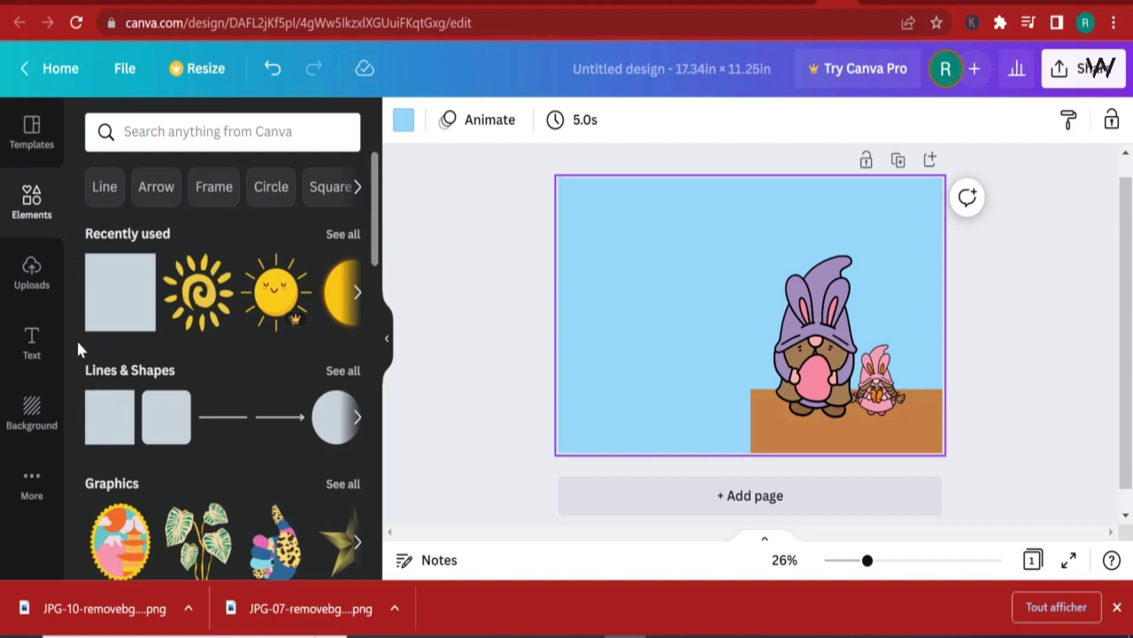
Search the elements for "sun" and add the pale yellow sun with thin separate rays to the page
click(202, 137)
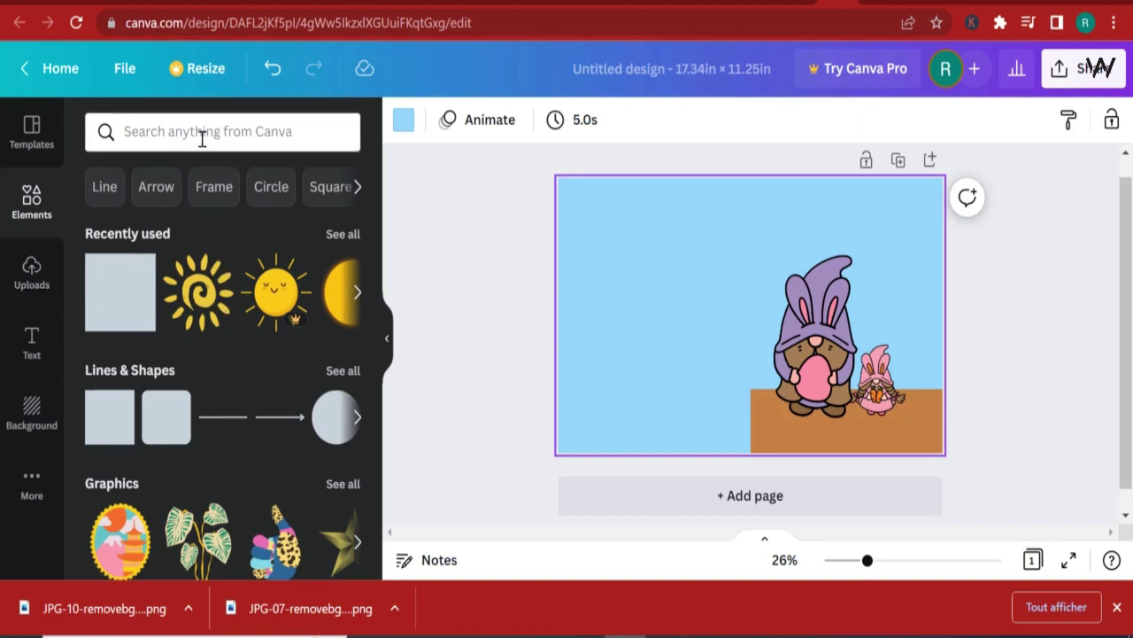
text(sun)
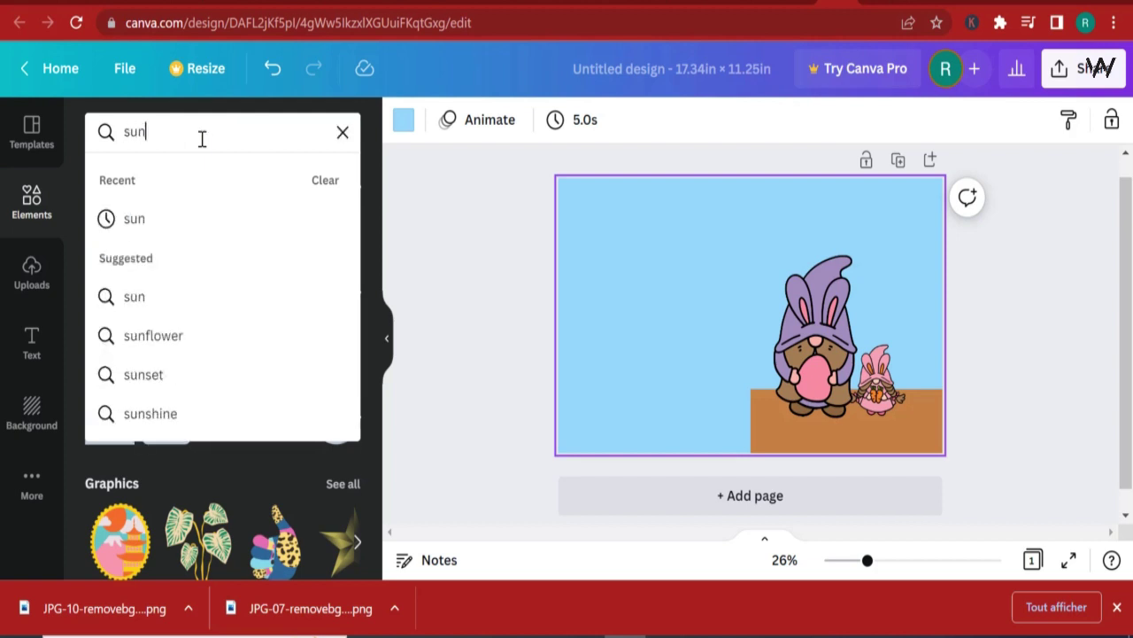
key(Return)
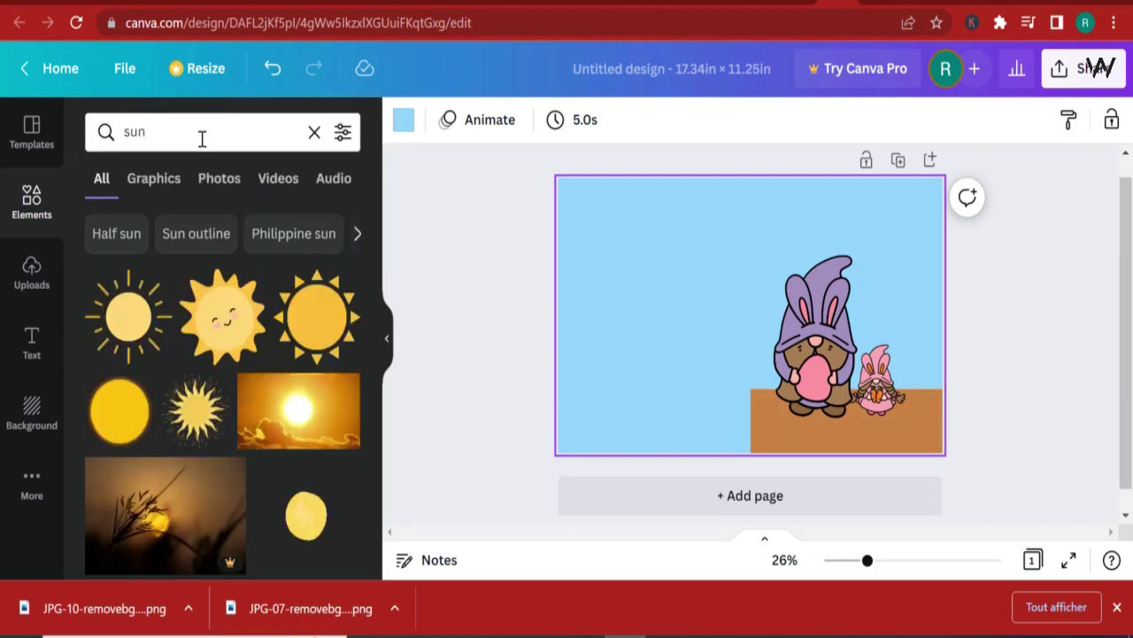
click(97, 333)
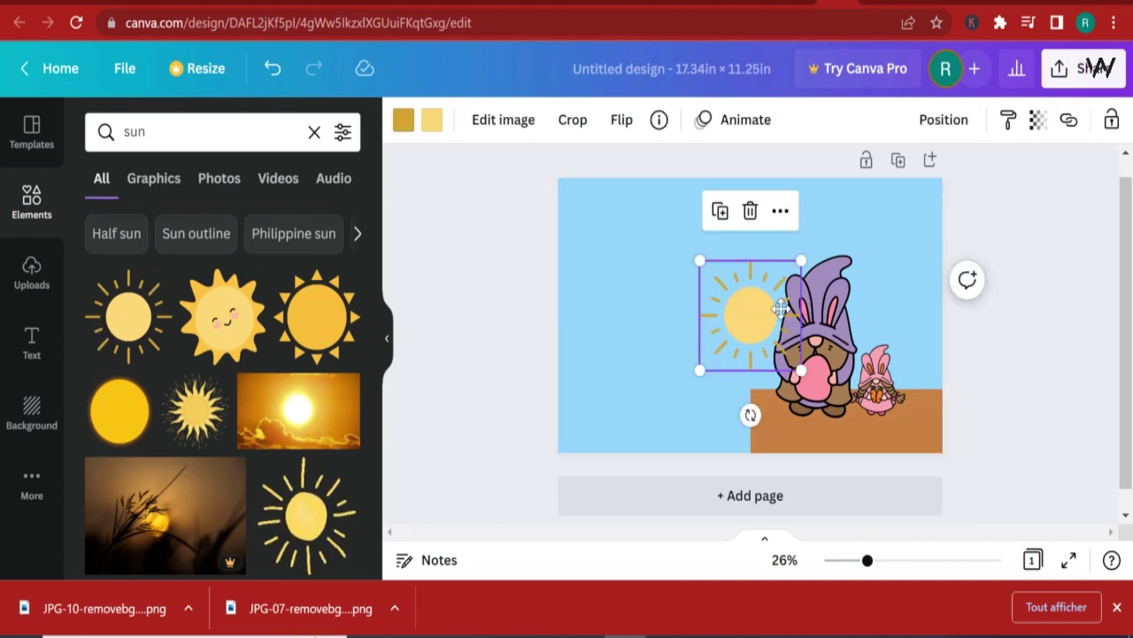
Position the sun in the upper outer corner of the back cover and enlarge it
drag(749, 315, 604, 245)
drag(654, 286, 694, 324)
click(1000, 350)
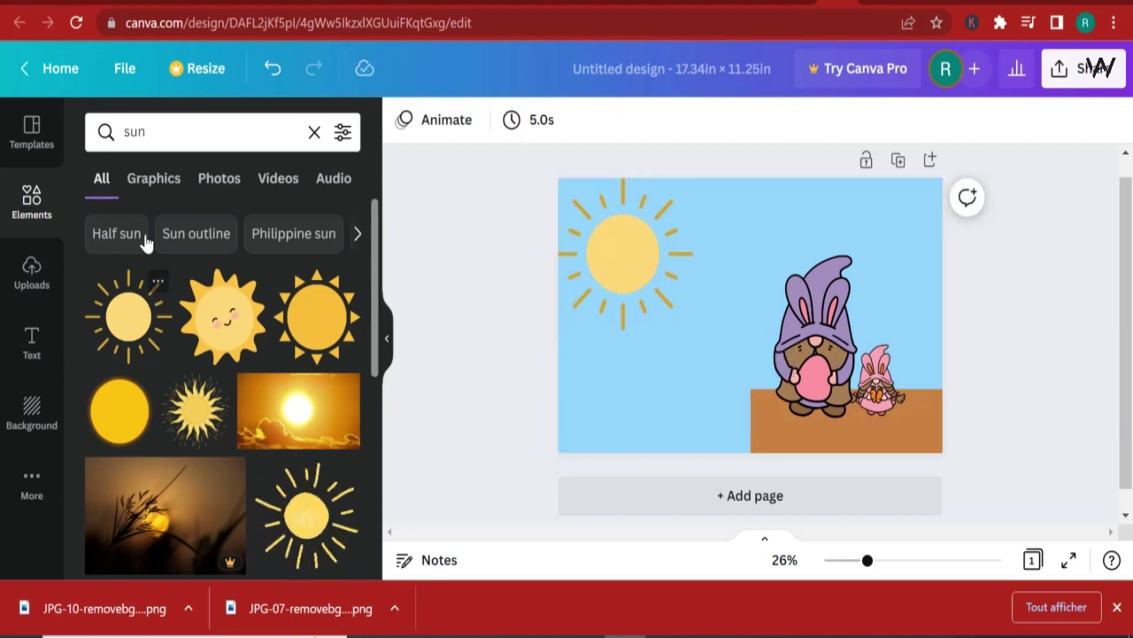
Search the elements for "tree" and add the slim green tree with the forked brown trunk
click(207, 133)
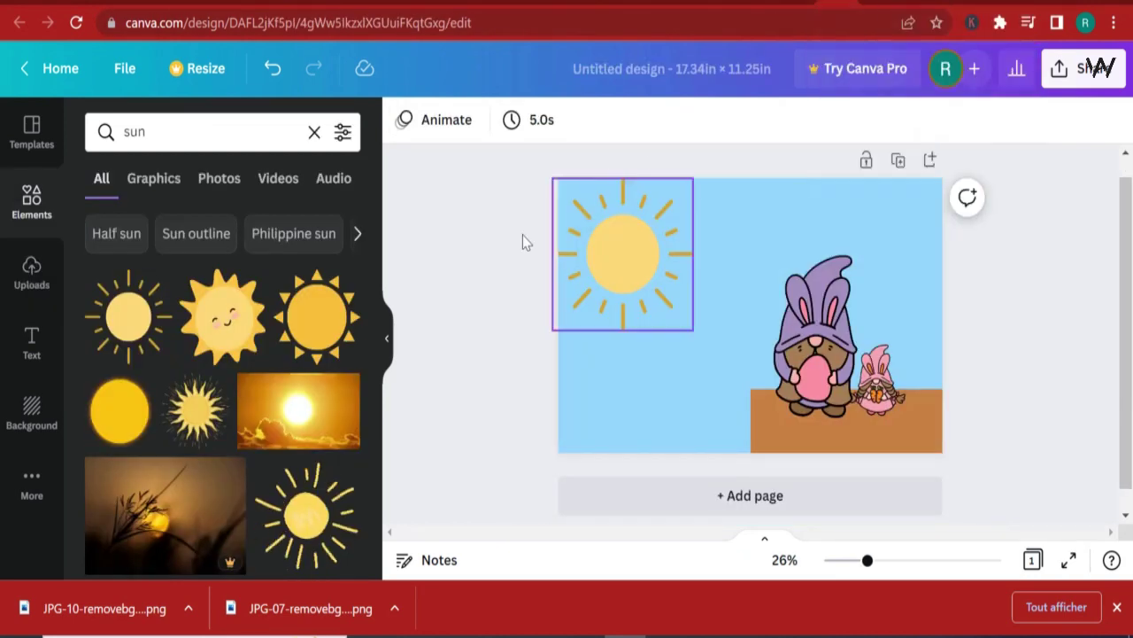
click(523, 234)
click(182, 137)
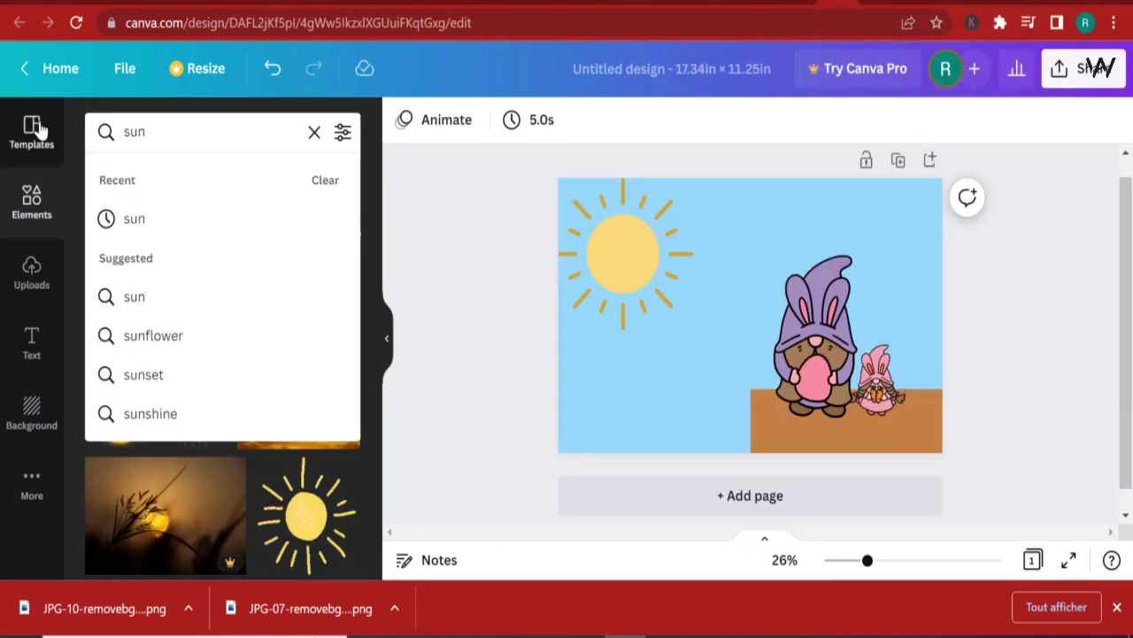
text(tree)
key(Return)
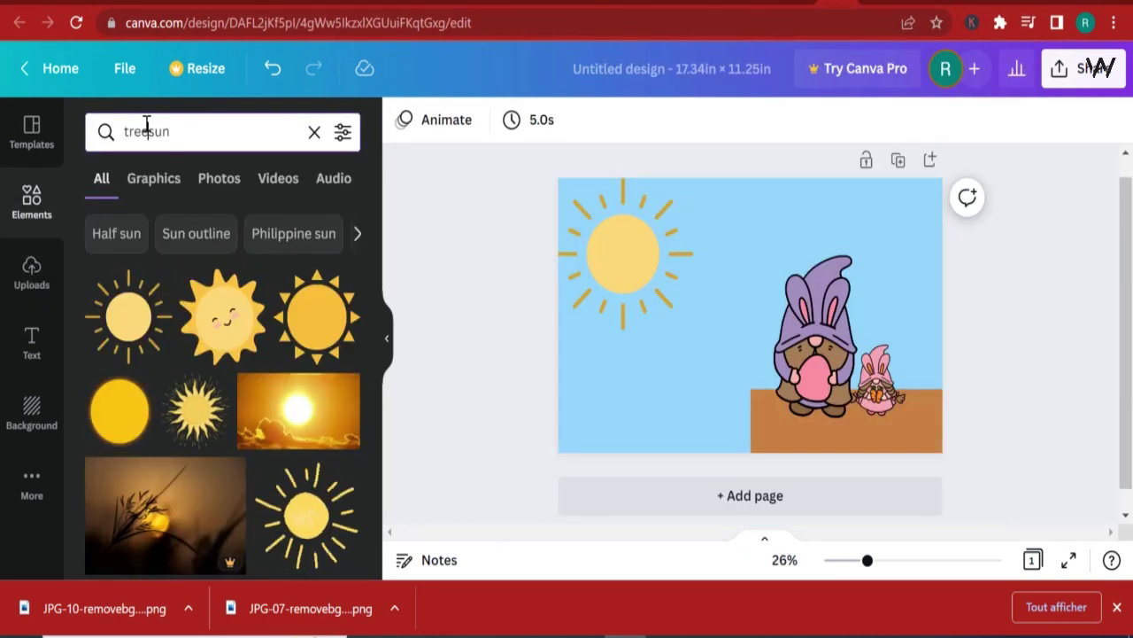
double_click(147, 131)
key(BackSpace)
text(tre)
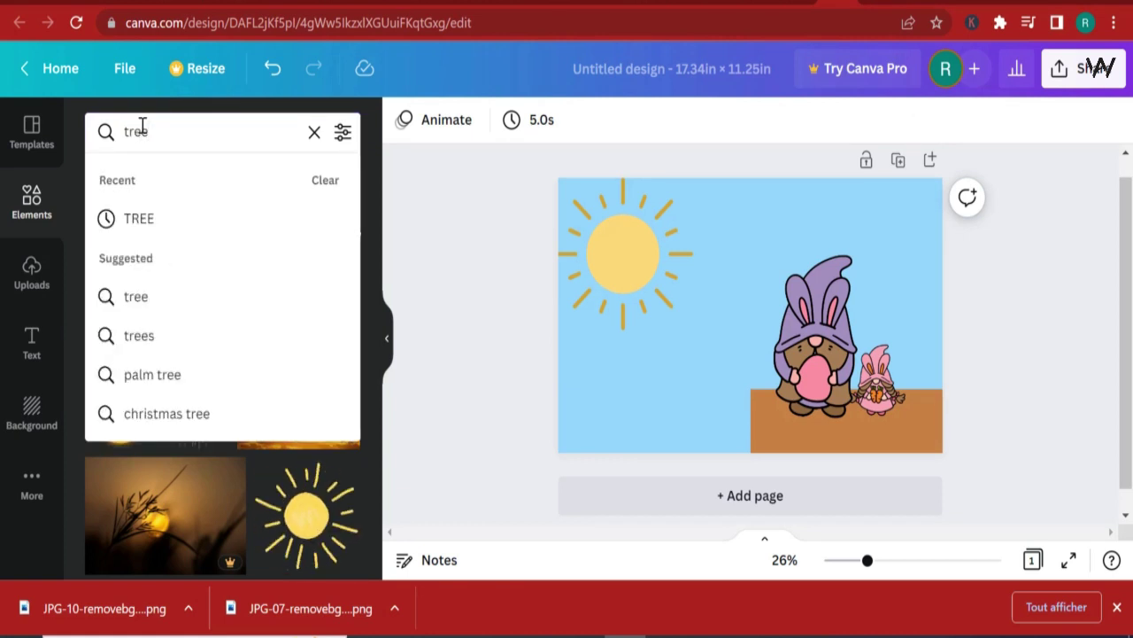
text(e)
key(Return)
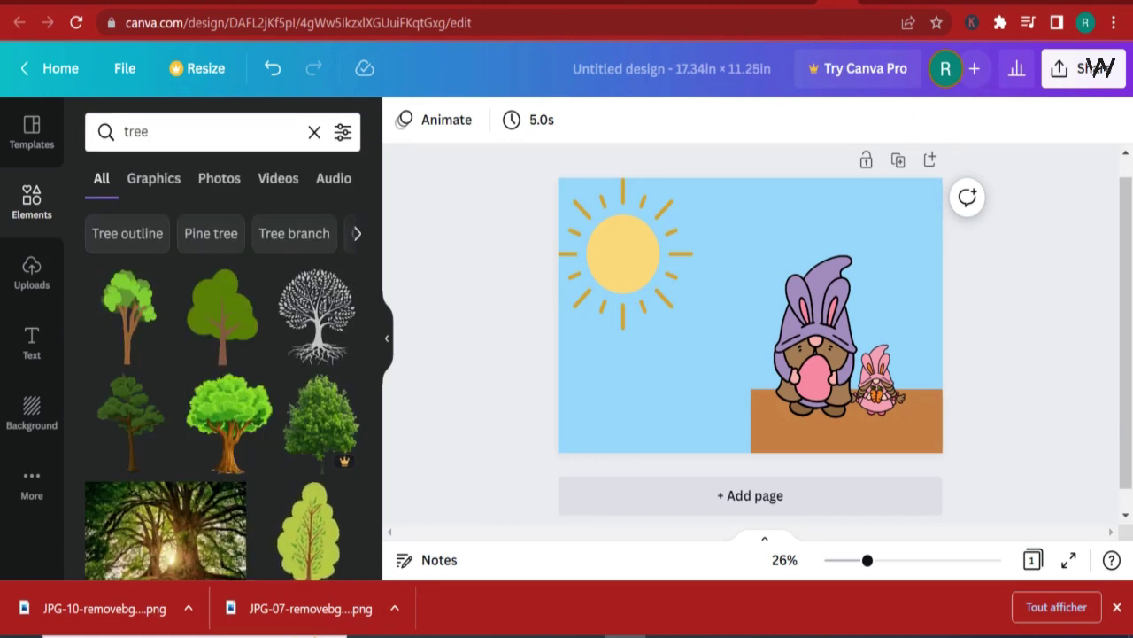
click(131, 314)
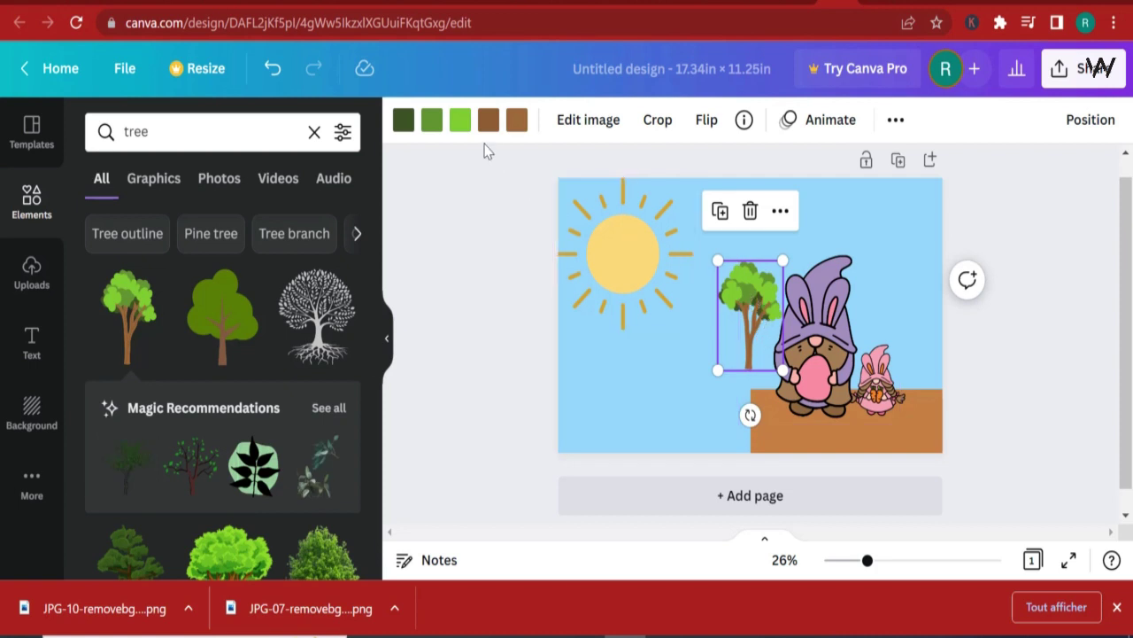
Change the tree's medium green foliage colour to the bright green #97F628
click(431, 121)
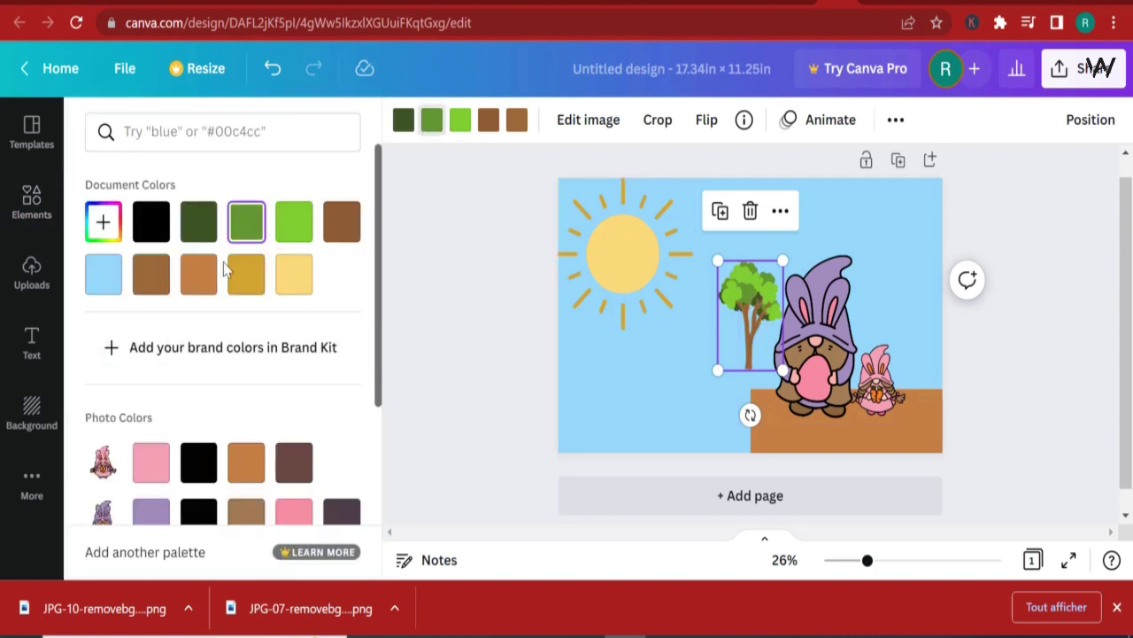
click(103, 221)
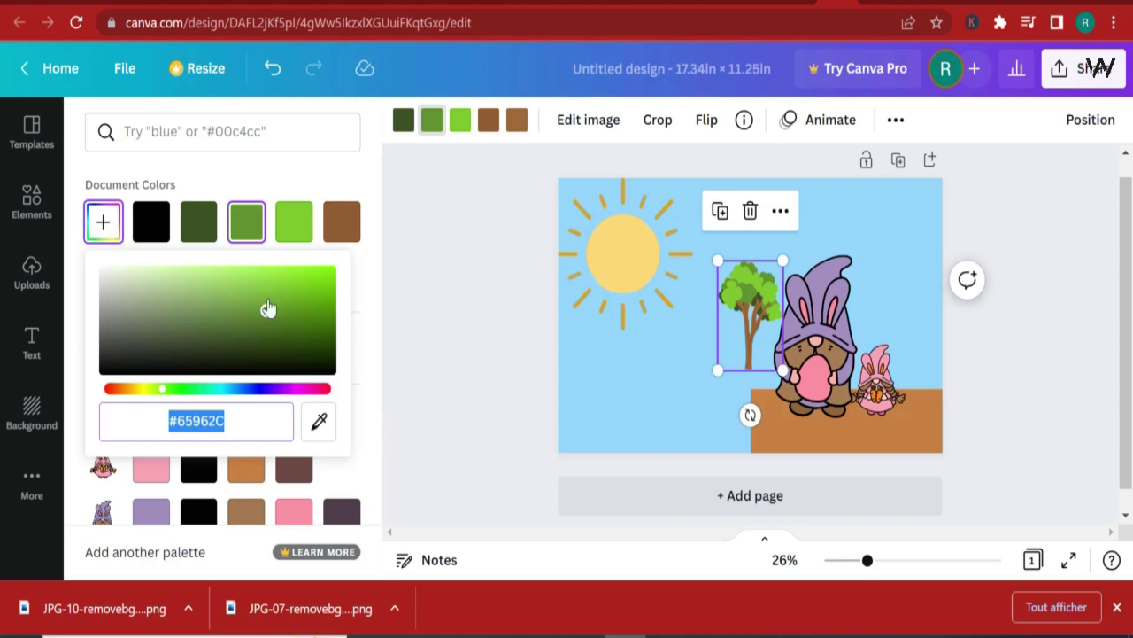
drag(268, 308, 297, 270)
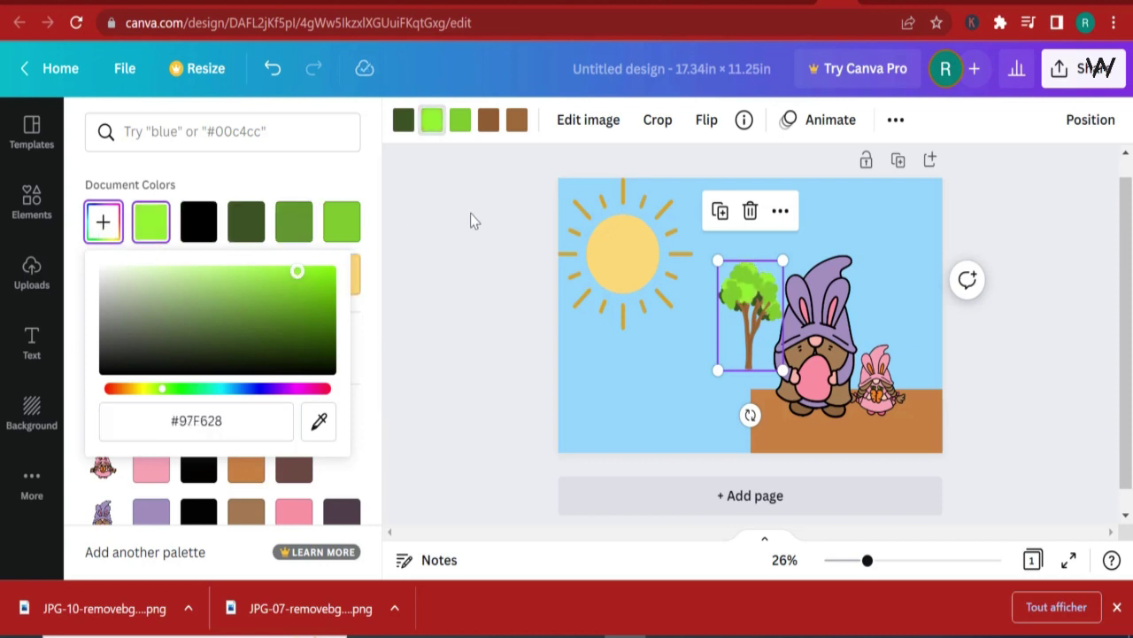
Change the tree's light green foliage colour to #82DD19
click(460, 121)
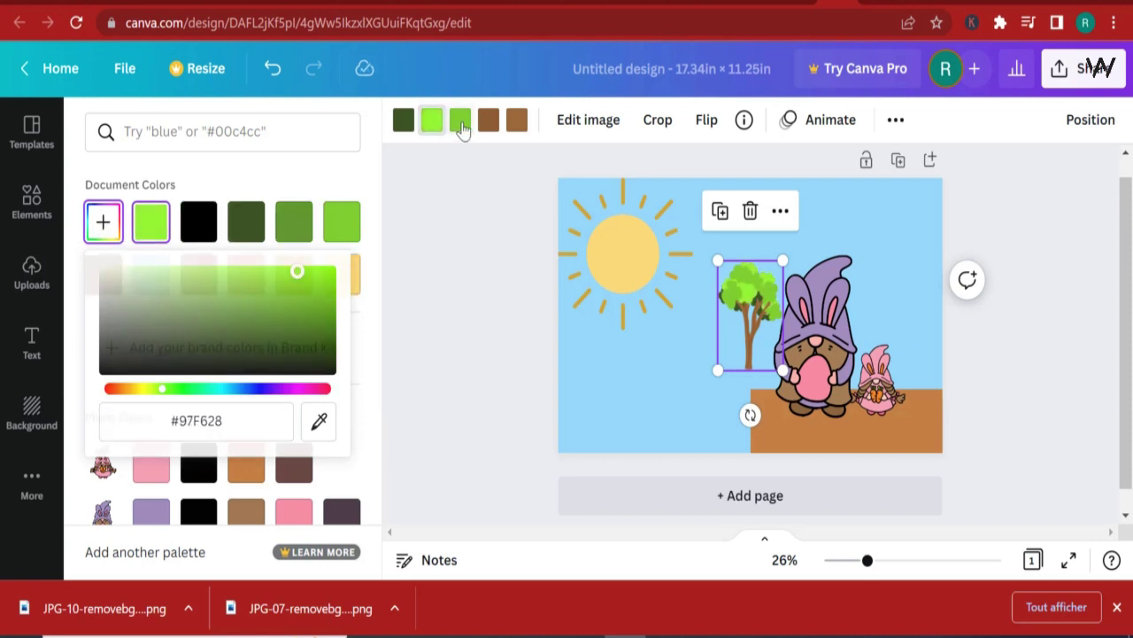
click(103, 222)
drag(287, 290, 309, 280)
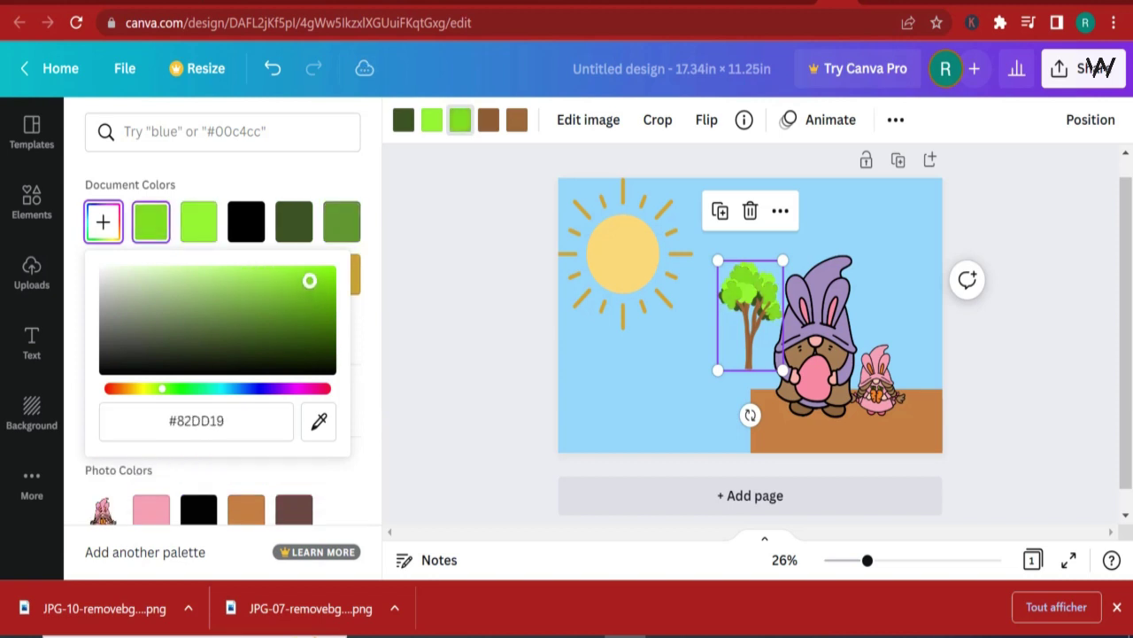
click(758, 328)
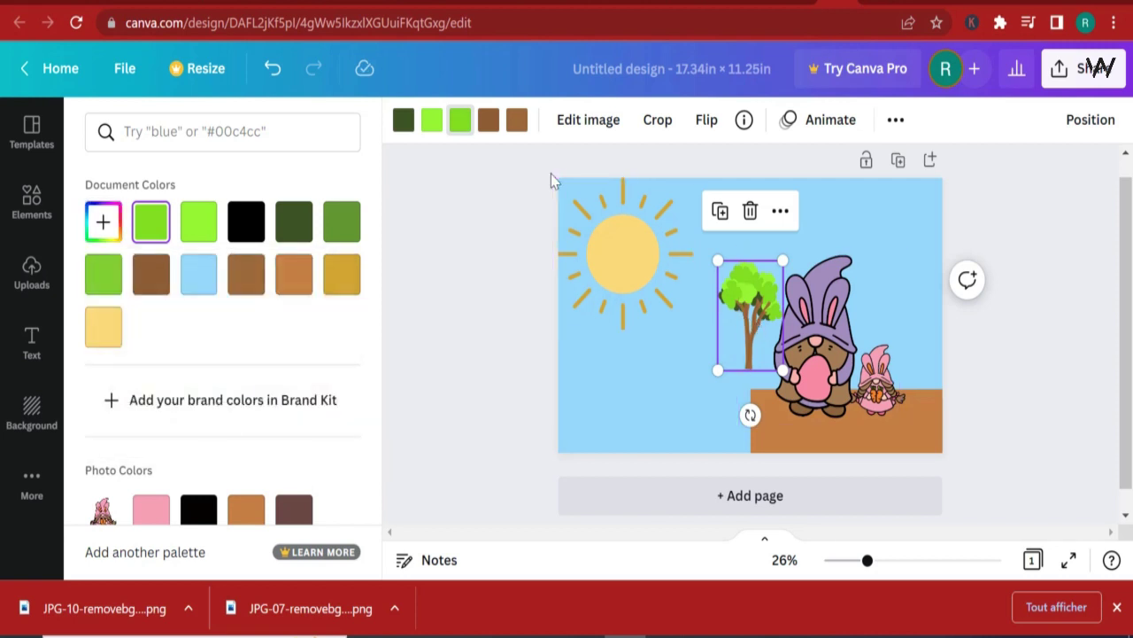
Darken the first brown of the tree's trunk to #5B3718
click(493, 126)
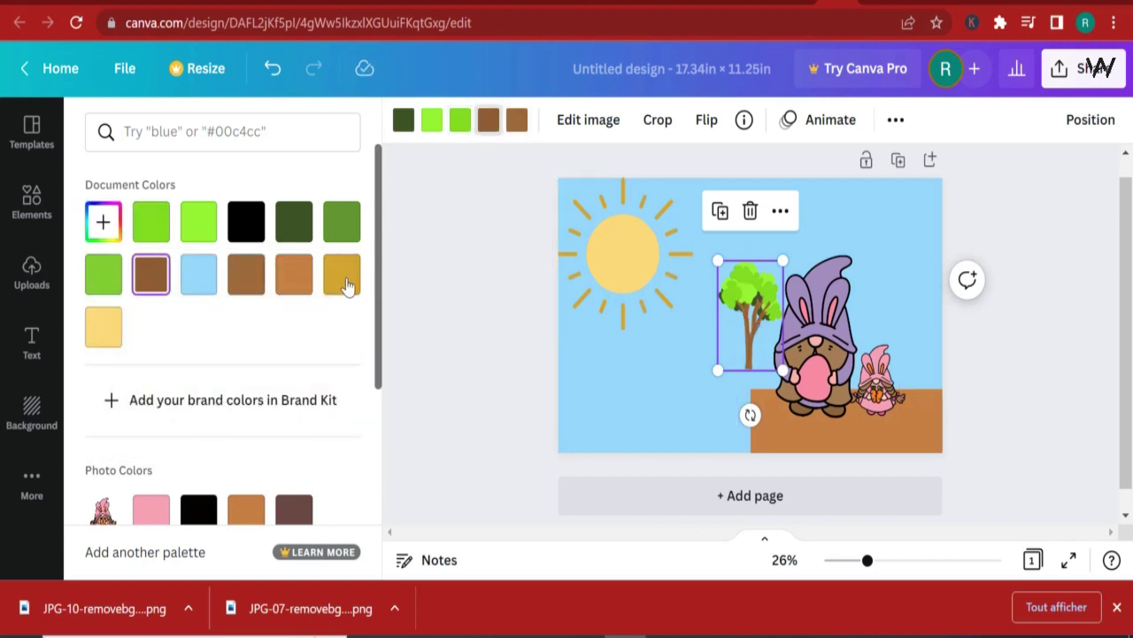
click(103, 221)
drag(270, 323, 273, 336)
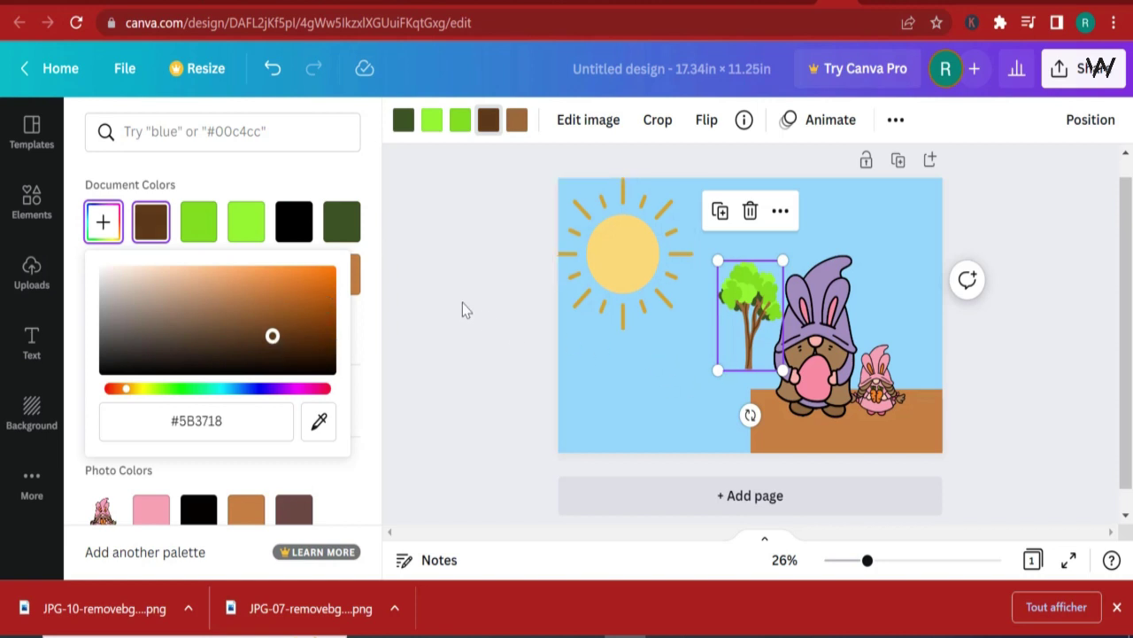
Enlarge the tree and move it to the cover's right edge beside the small pink gnome
click(759, 302)
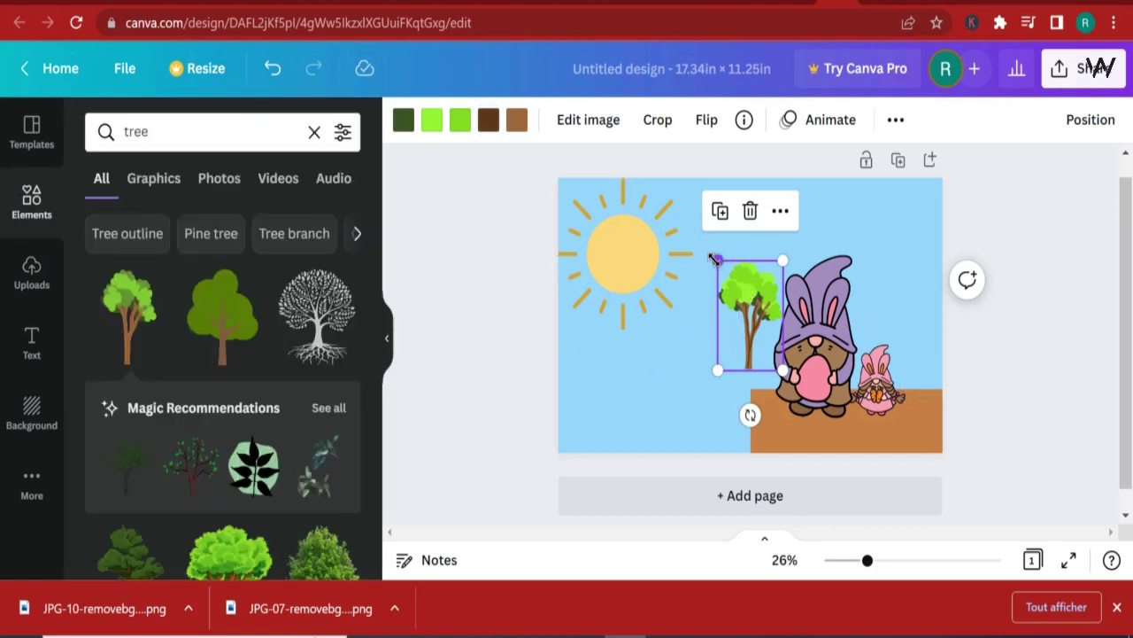
drag(712, 257, 663, 165)
drag(742, 288, 914, 320)
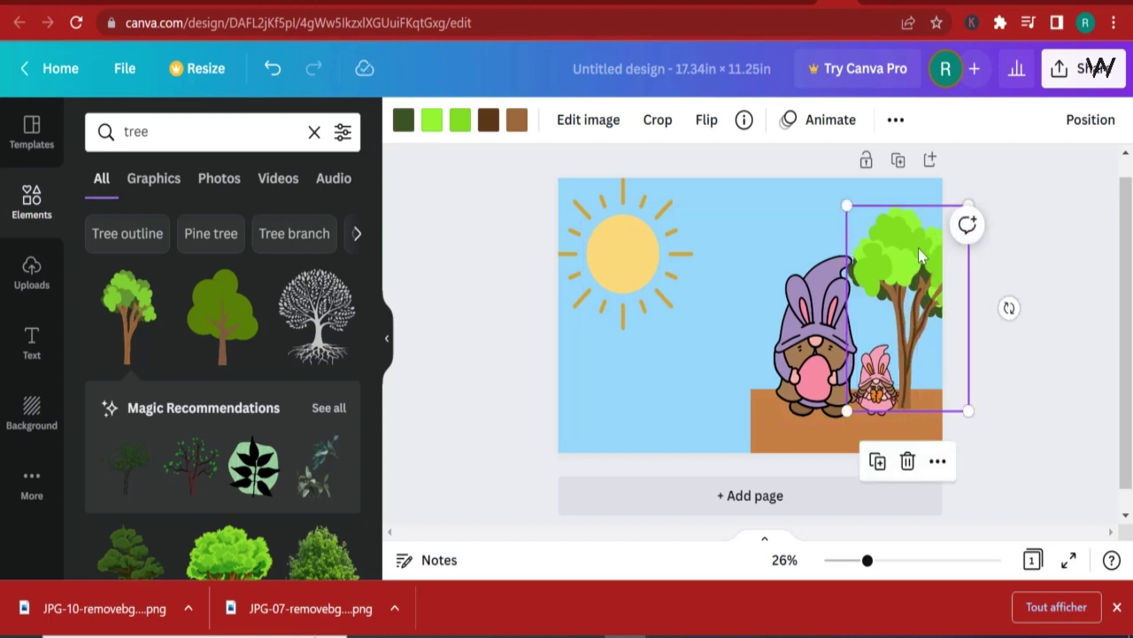
Send the enlarged tree one layer backward
click(1082, 122)
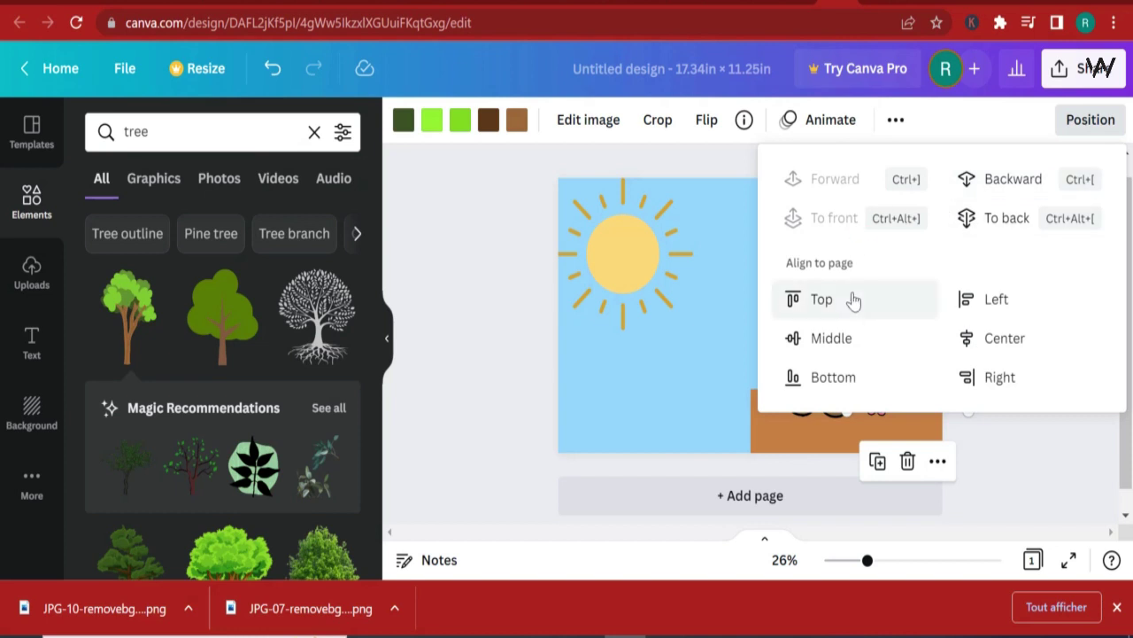
click(1008, 180)
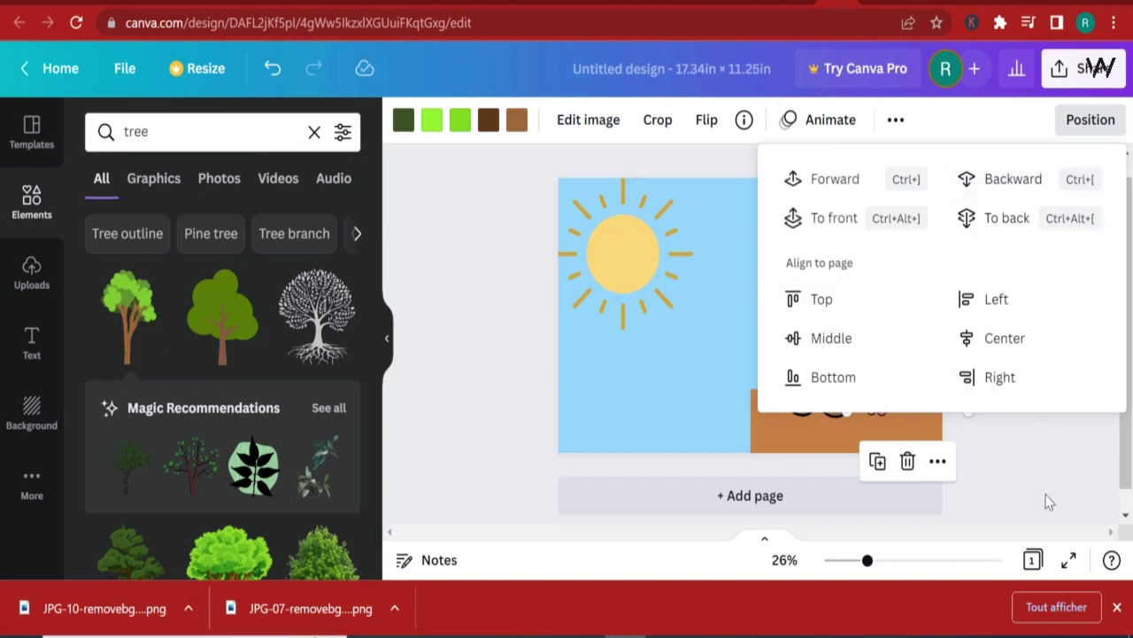
click(1047, 501)
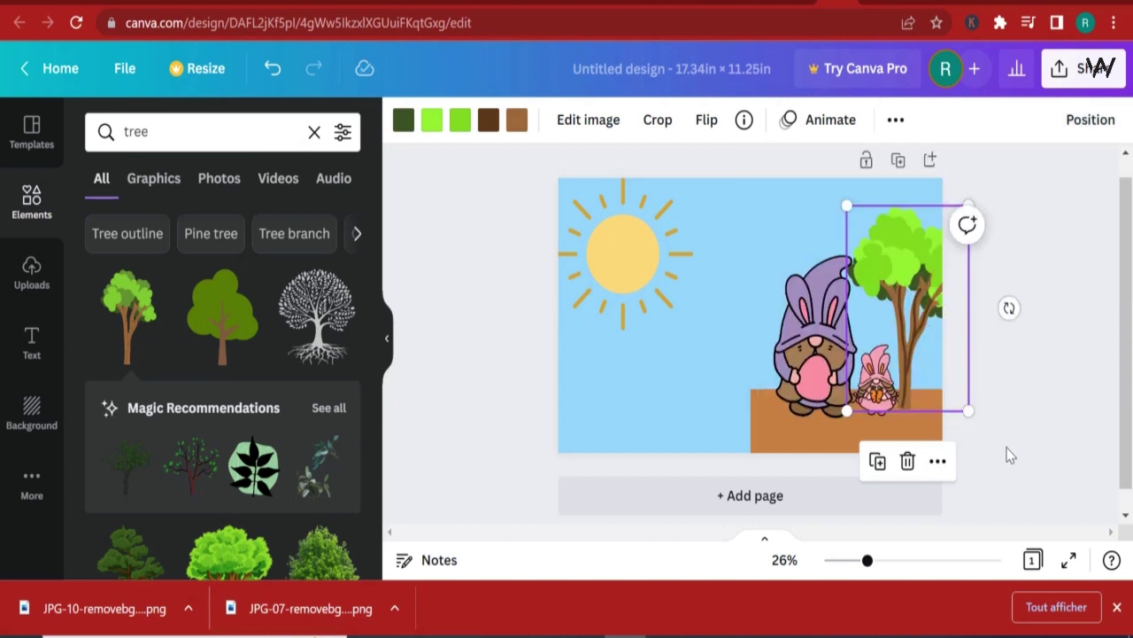
Move the large purple gnome left, away from the pink gnome, and shift the tree slightly right
click(886, 394)
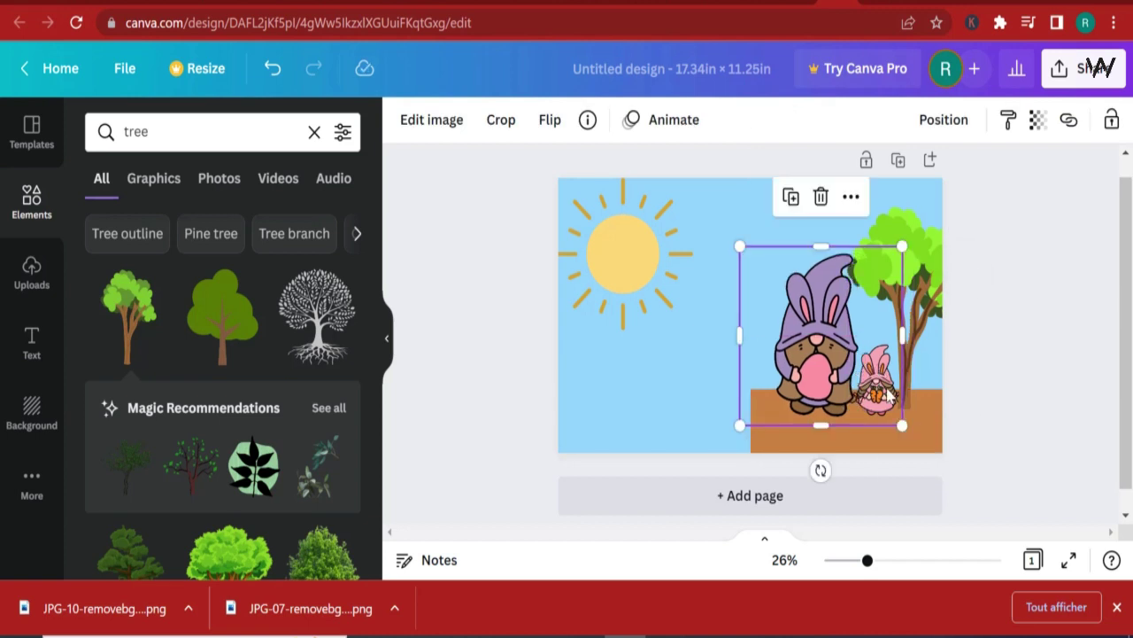
drag(888, 396, 817, 366)
click(891, 398)
drag(877, 390, 885, 389)
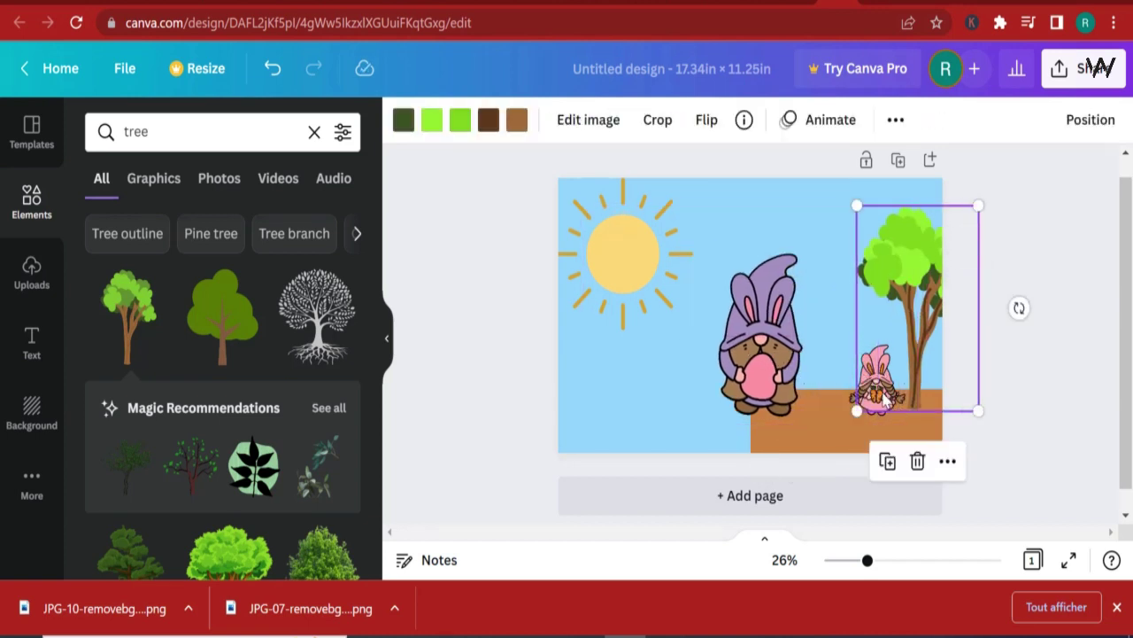
click(886, 422)
click(895, 394)
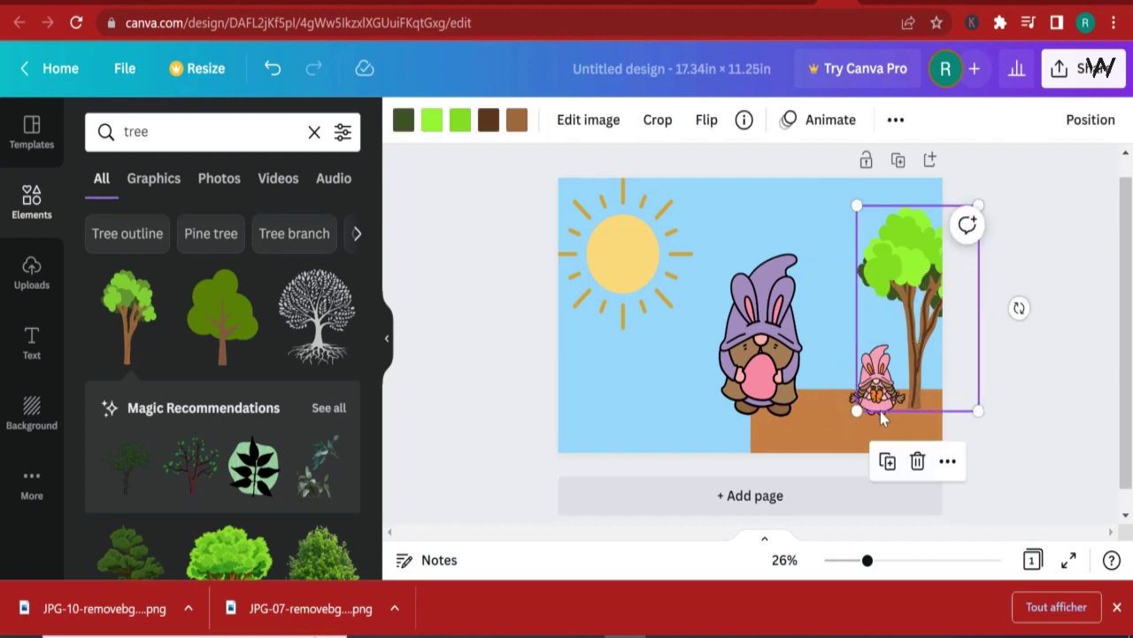
Raise the tree clear of the small pink gnome and nudge the pink gnome slightly down and left
drag(911, 339, 918, 280)
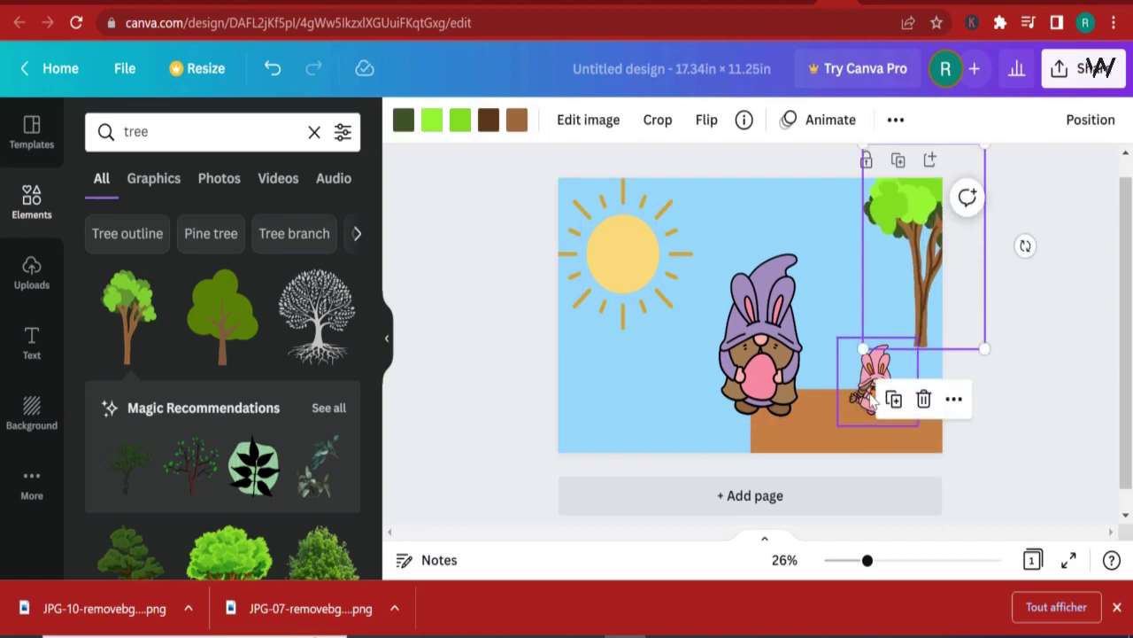
mouse_move(872, 400)
mouse_down()
mouse_move(894, 321)
mouse_move(858, 390)
mouse_up()
Send the tree one layer backward and move it down behind the small pink gnome onto the ground
click(929, 299)
click(1090, 122)
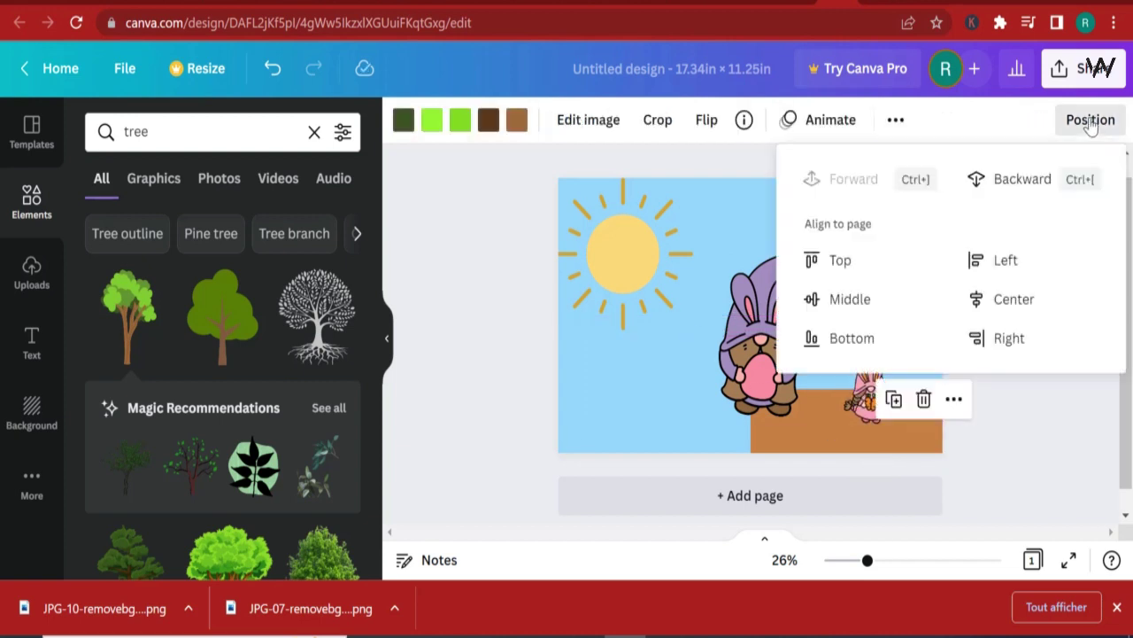
click(1016, 183)
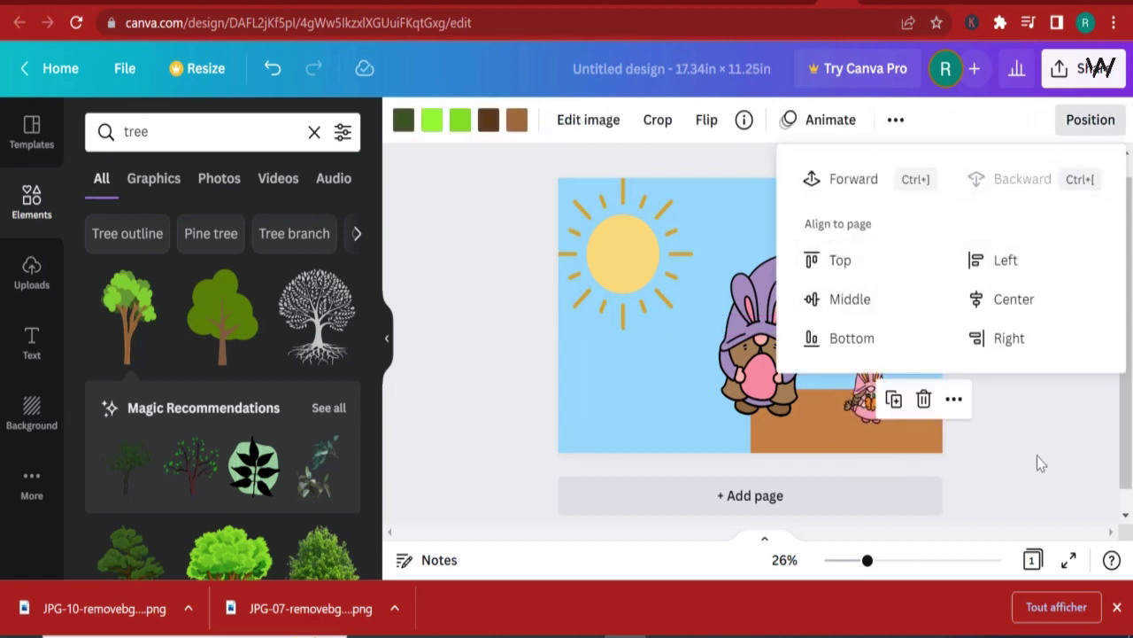
click(1037, 455)
drag(915, 306, 863, 365)
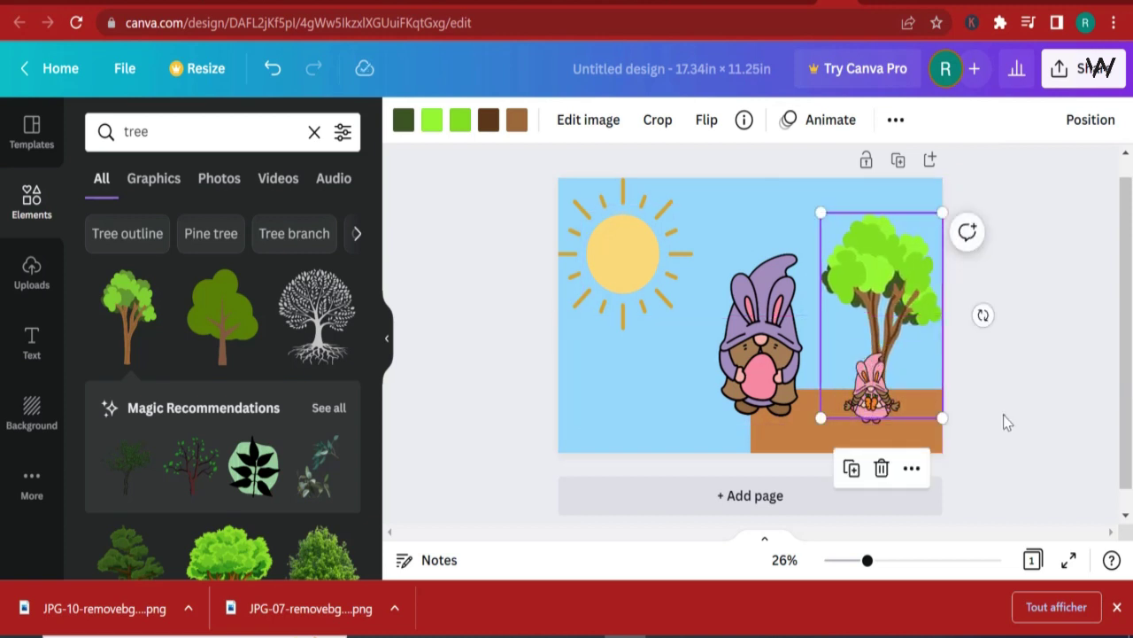
Move the large purple gnome back onto the brown ground, right beside the small pink gnome
drag(751, 369, 805, 379)
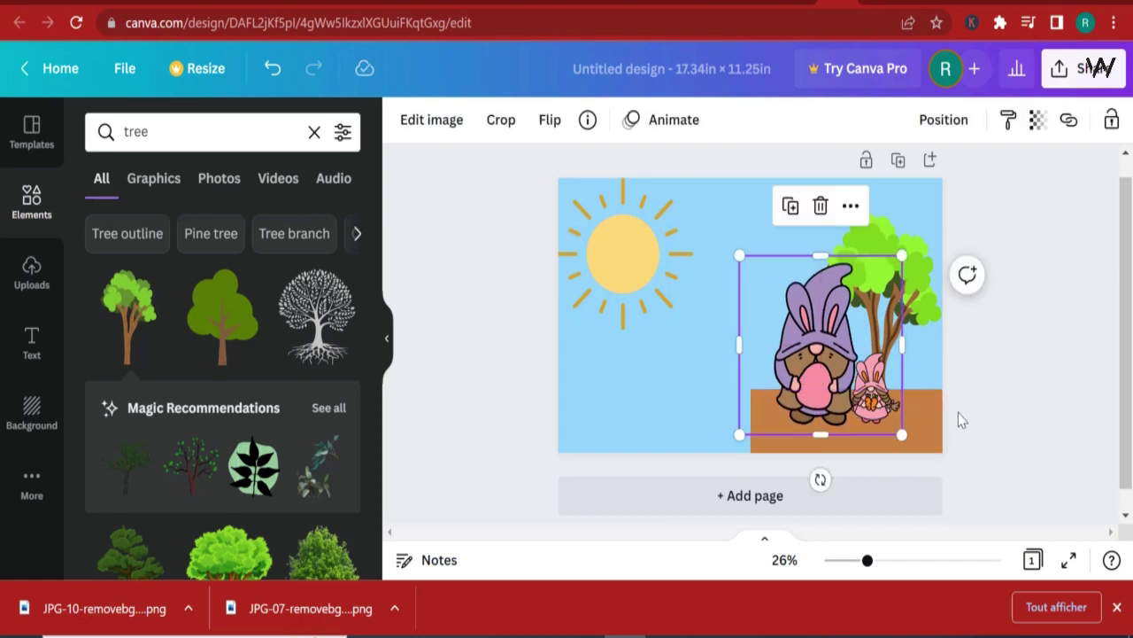
click(997, 407)
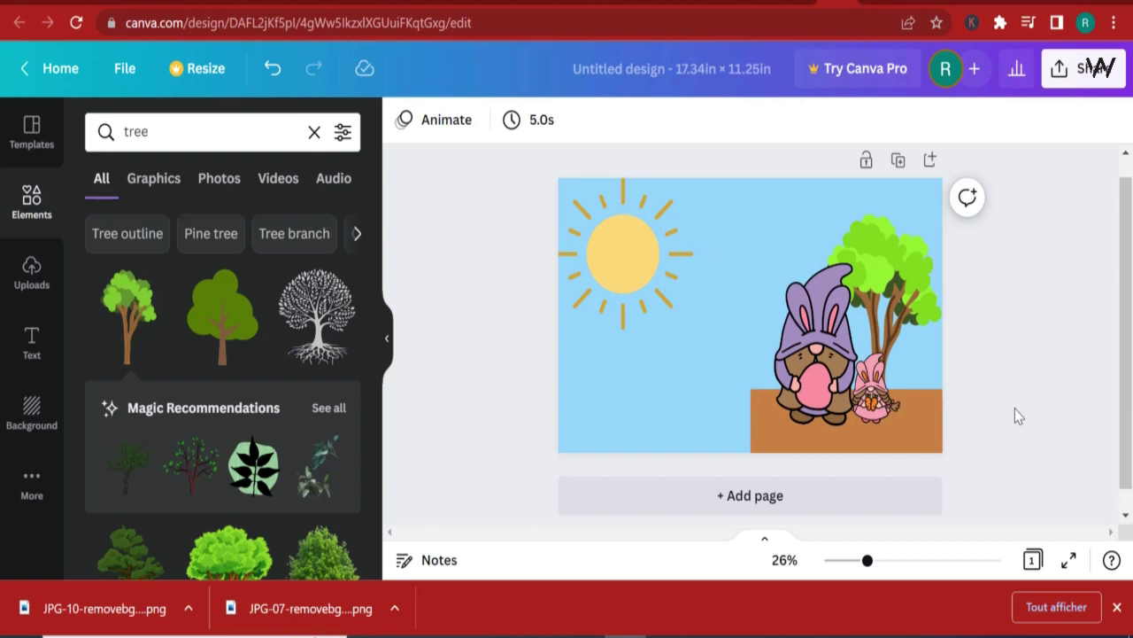
click(783, 445)
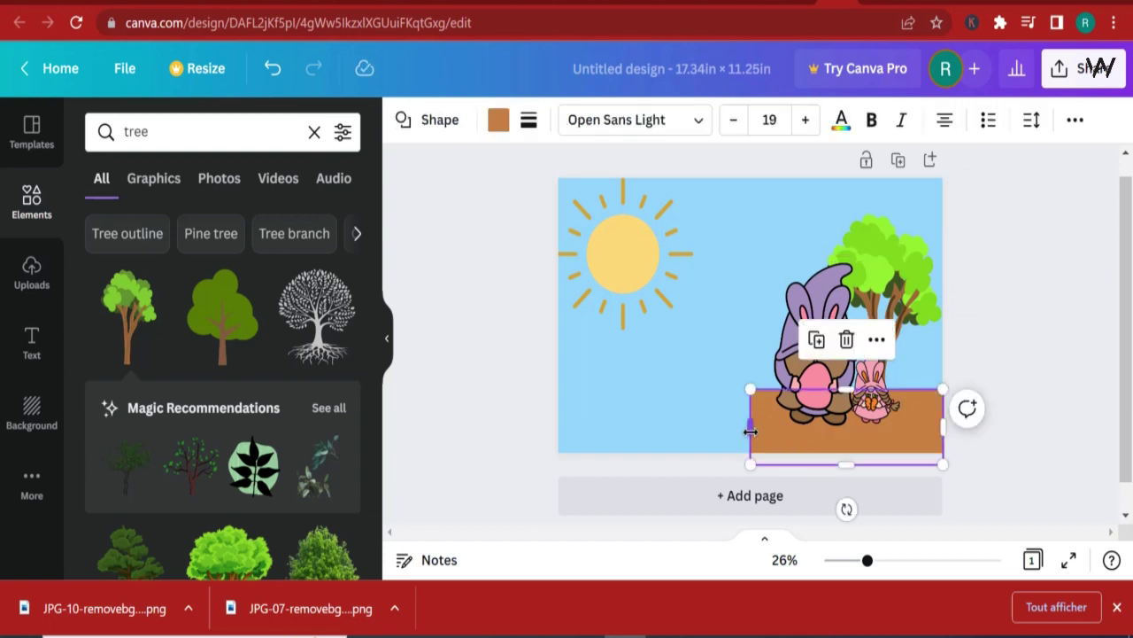
drag(750, 431, 750, 431)
click(1007, 418)
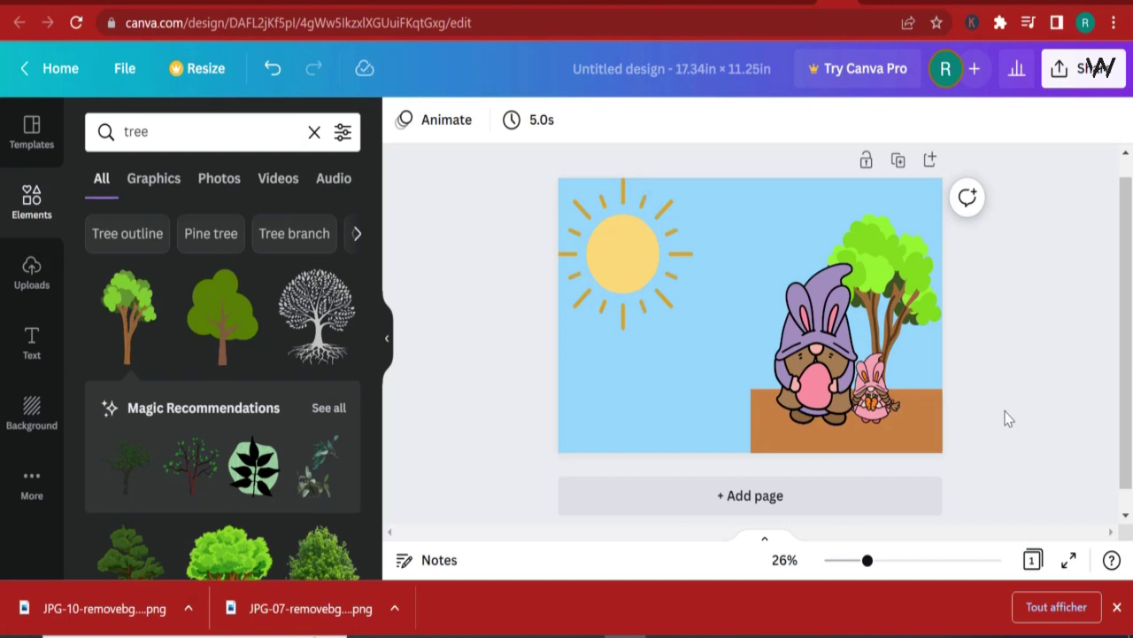
click(762, 447)
click(1030, 347)
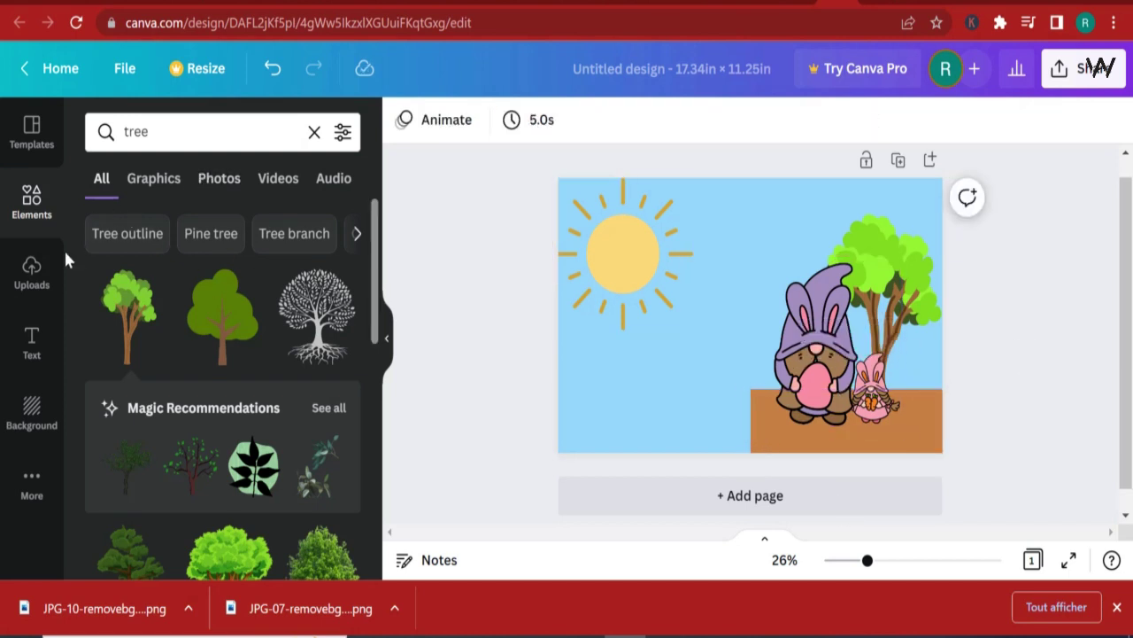
Replace the "tree" element search with a search for "clouds"
click(159, 133)
key(BackSpace)
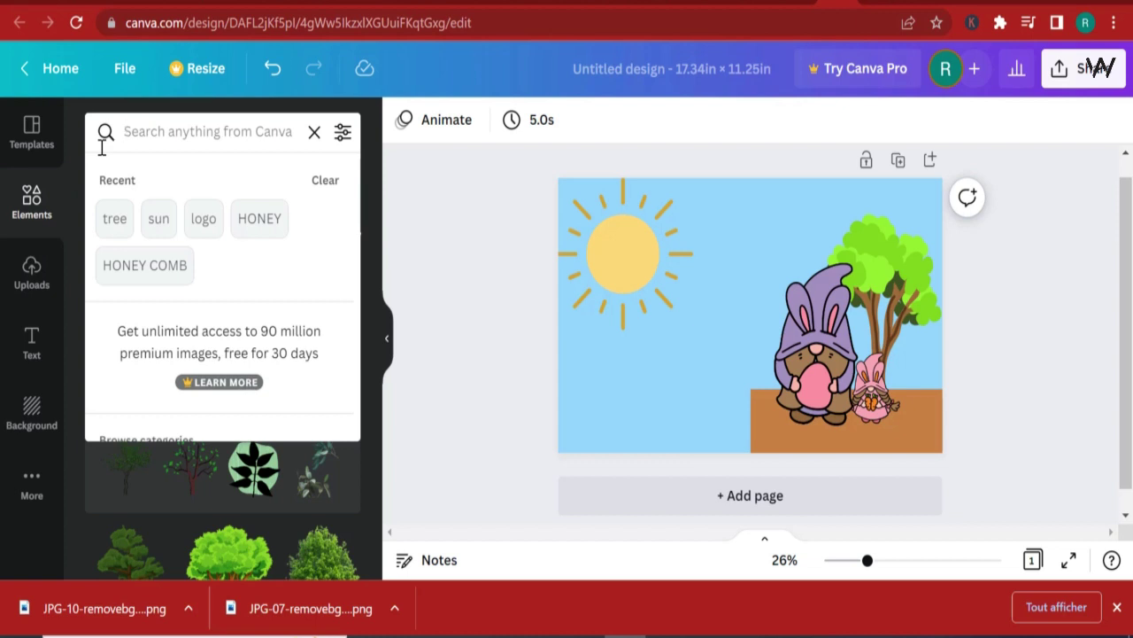
key(Escape)
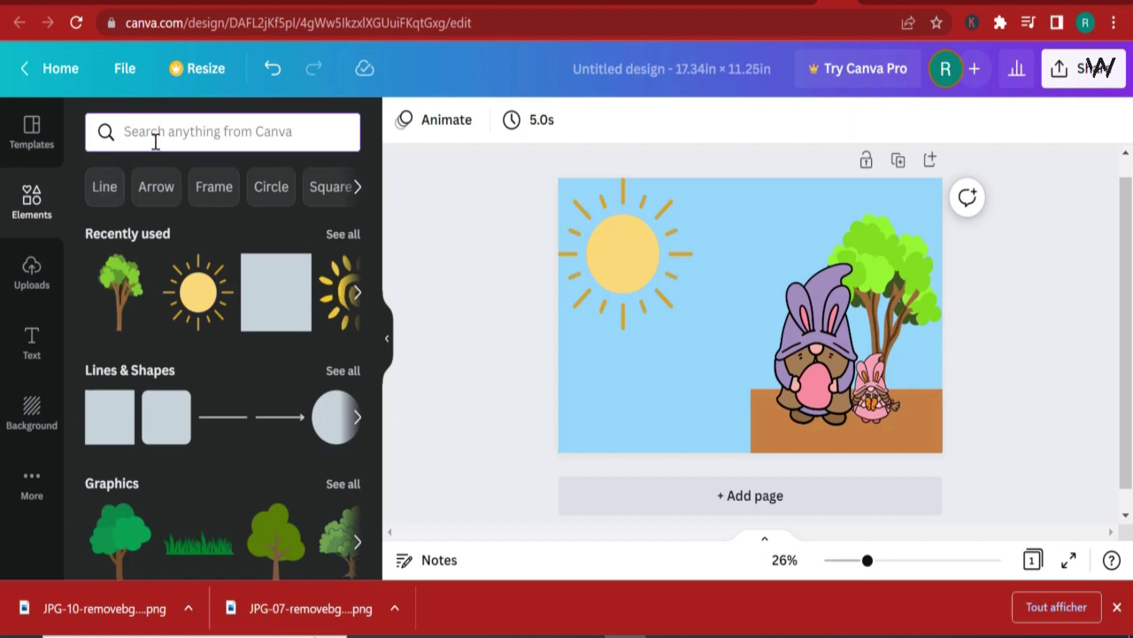
text(cliyud)
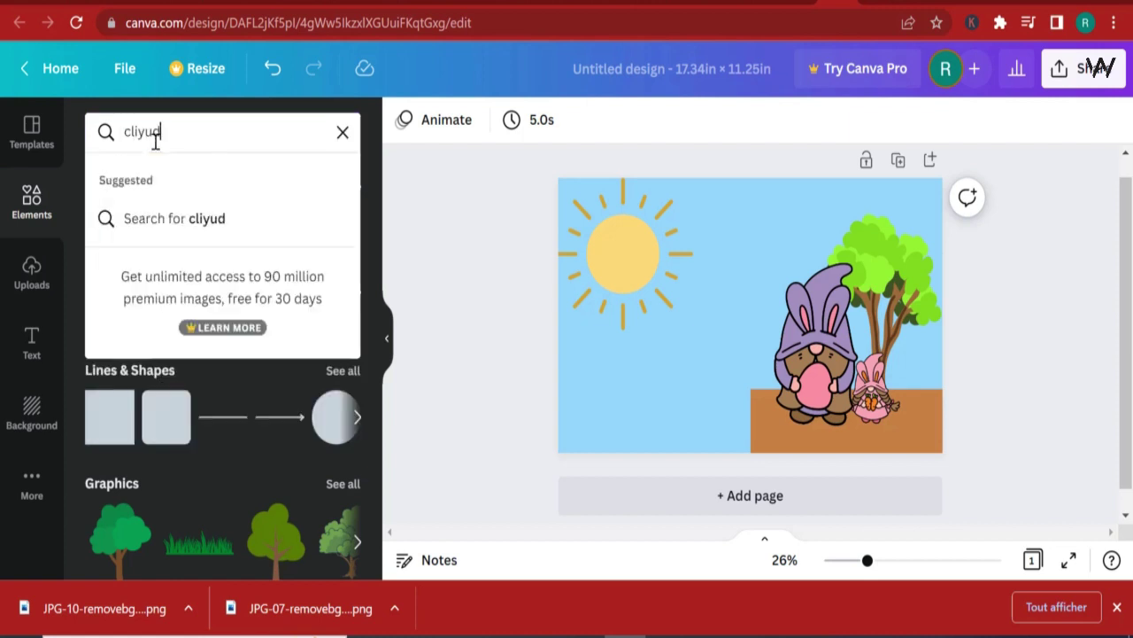
key(BackSpace)
key(BackSpace)
key(BackSpace)
key(BackSpace)
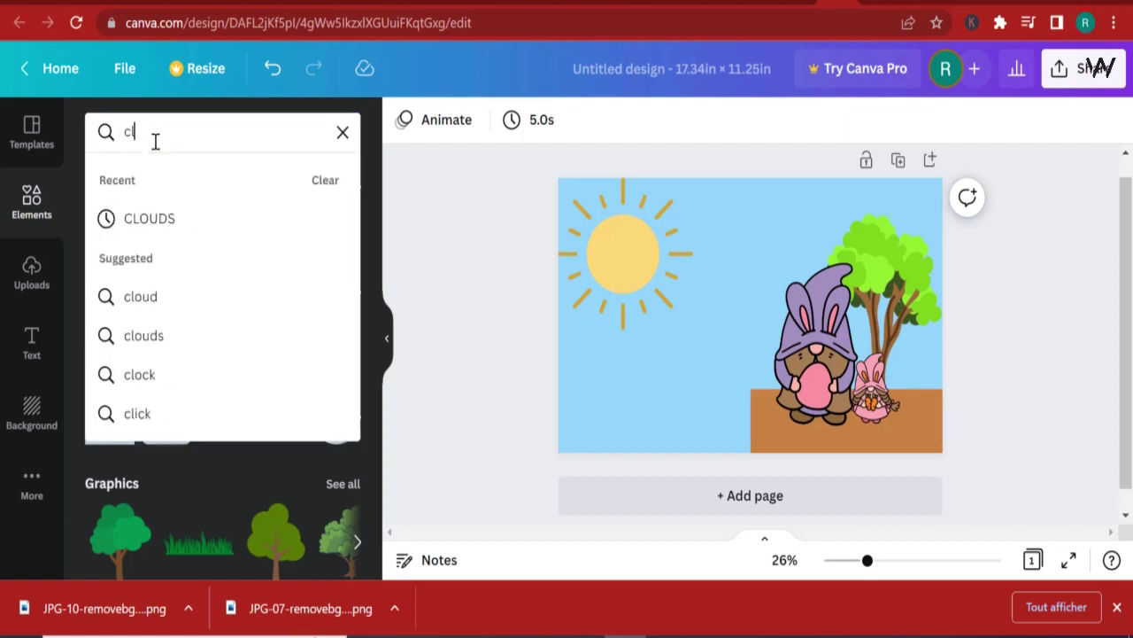
text(i)
key(BackSpace)
text(ouy)
key(BackSpace)
text(ds)
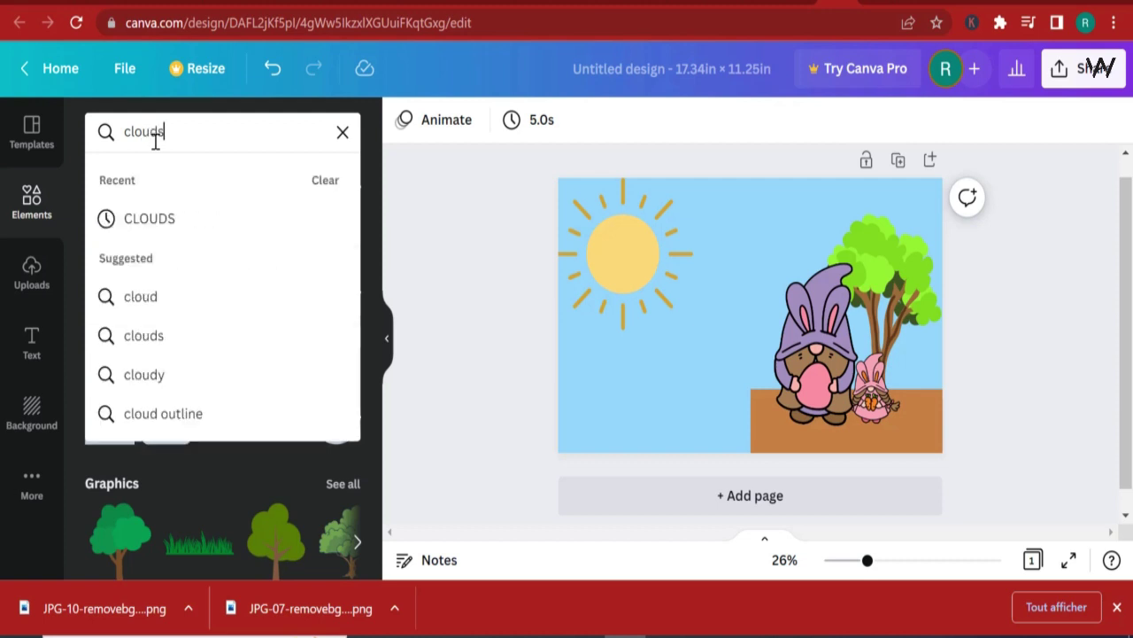
key(Return)
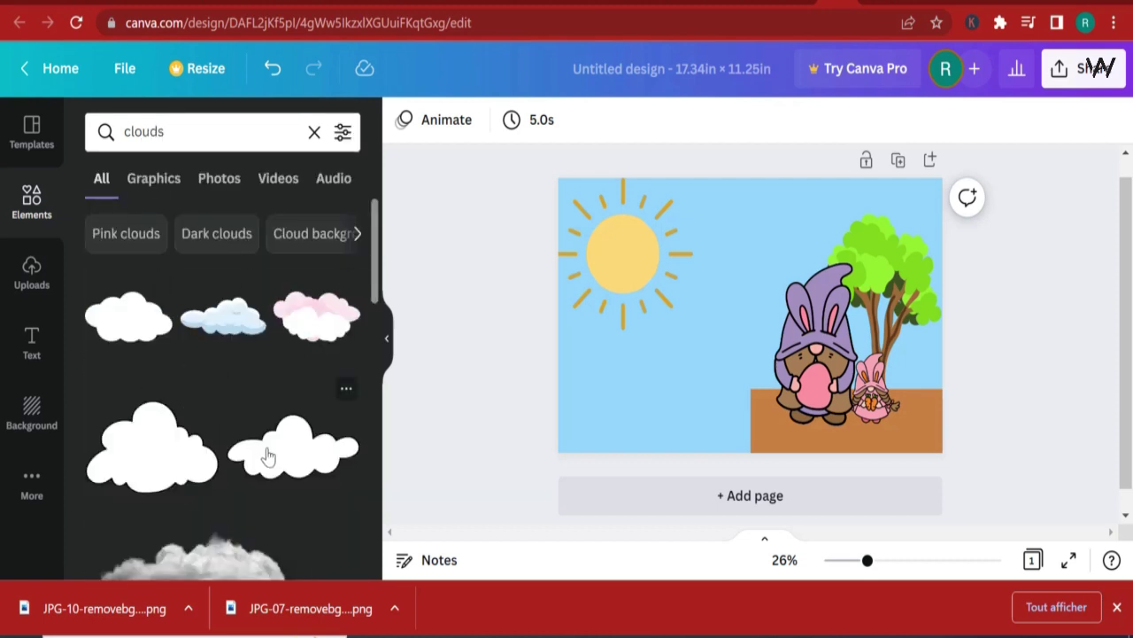
Add the large fluffy white cloud with the black outline and change its outline colour to white
click(146, 460)
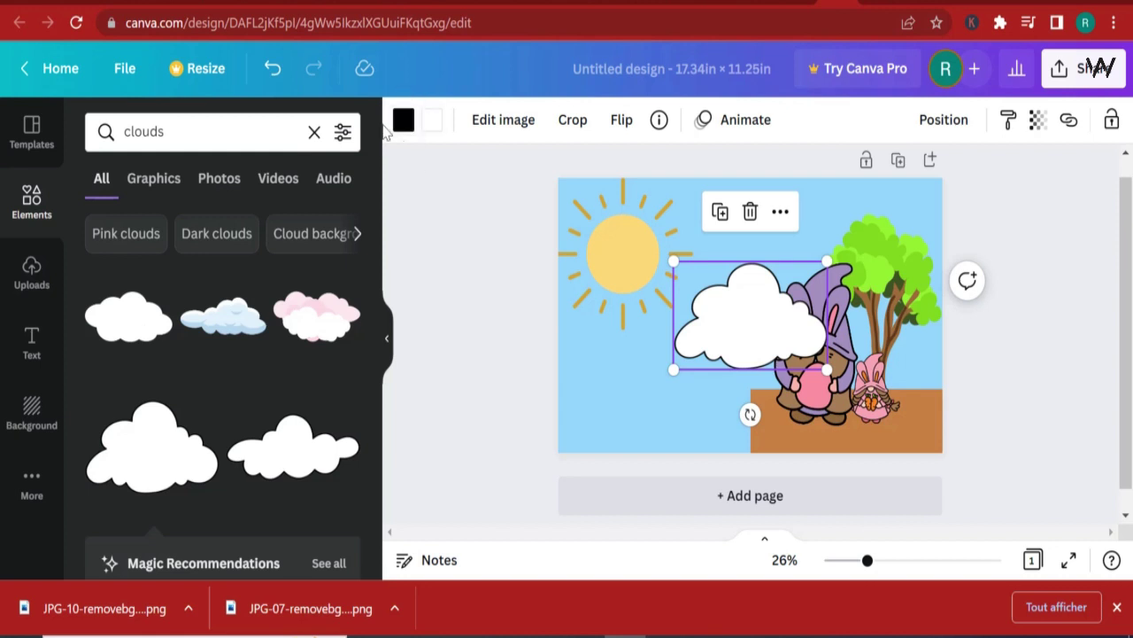
click(405, 129)
click(342, 276)
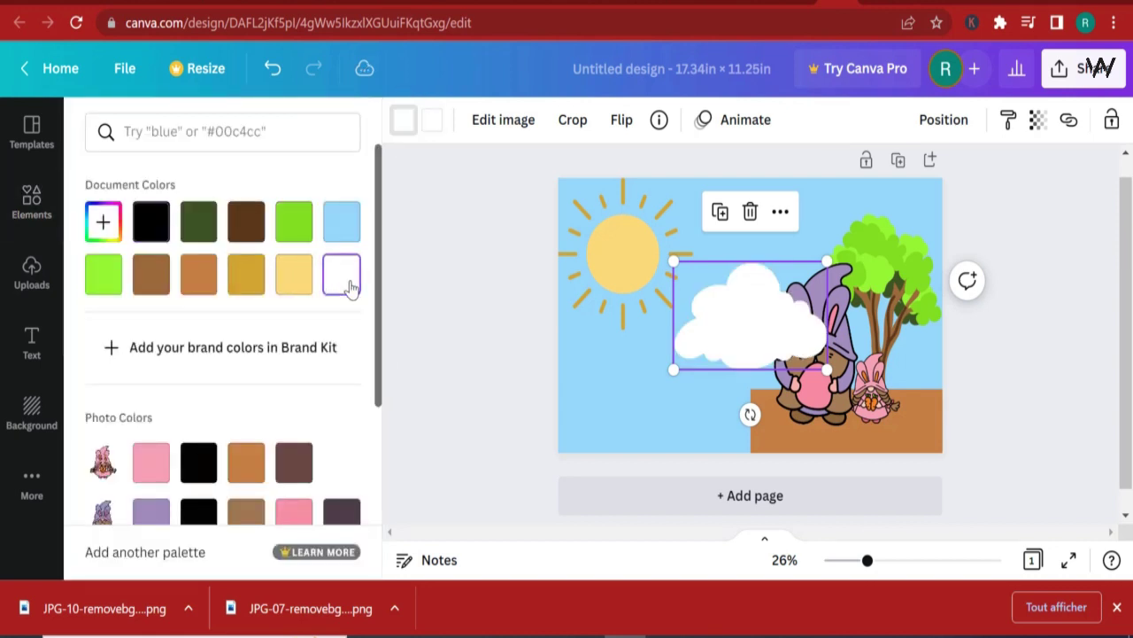
Resize the cloud and fit it into the cover's upper-right corner over the treetop
drag(827, 369, 901, 220)
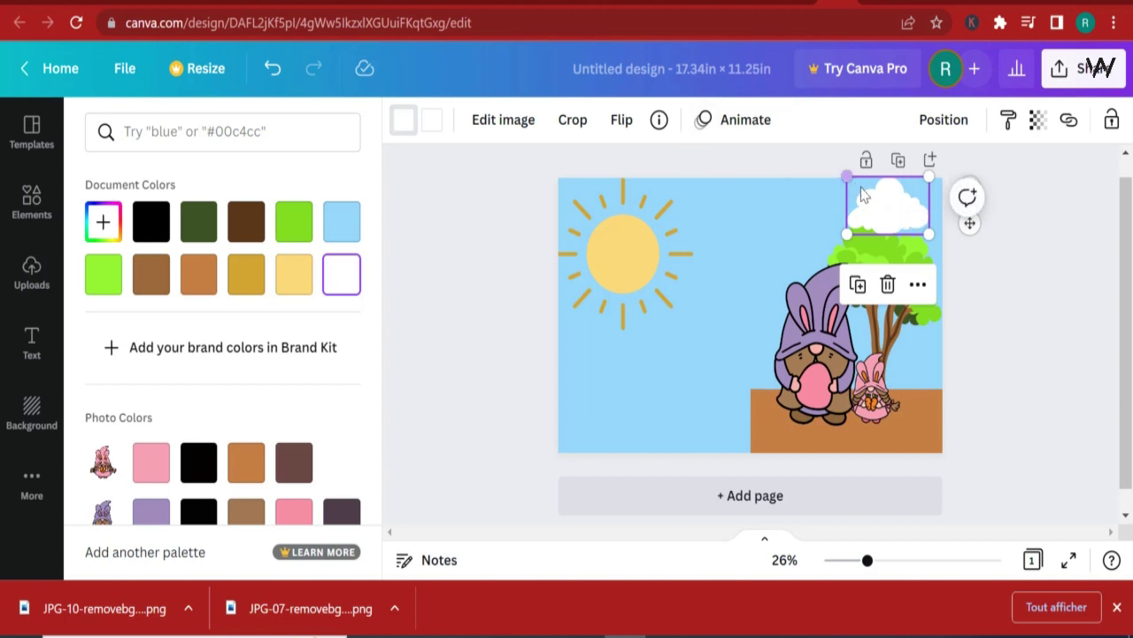
drag(848, 232, 881, 247)
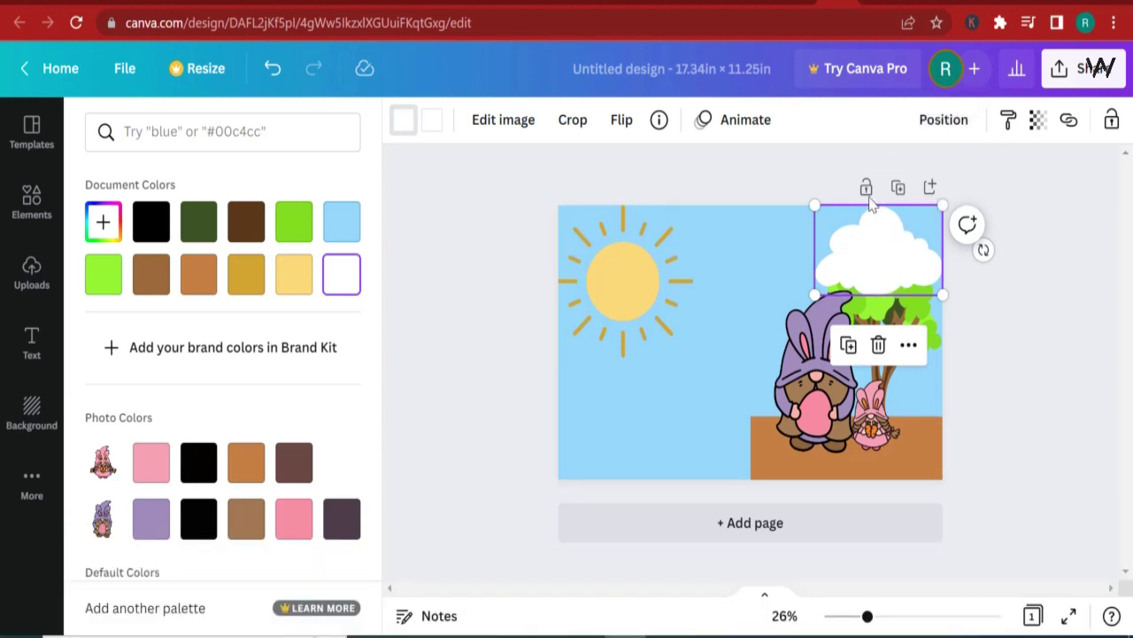
Send the cloud two layers backward behind the tree and shift it slightly past the cover's upper-right corner
click(955, 129)
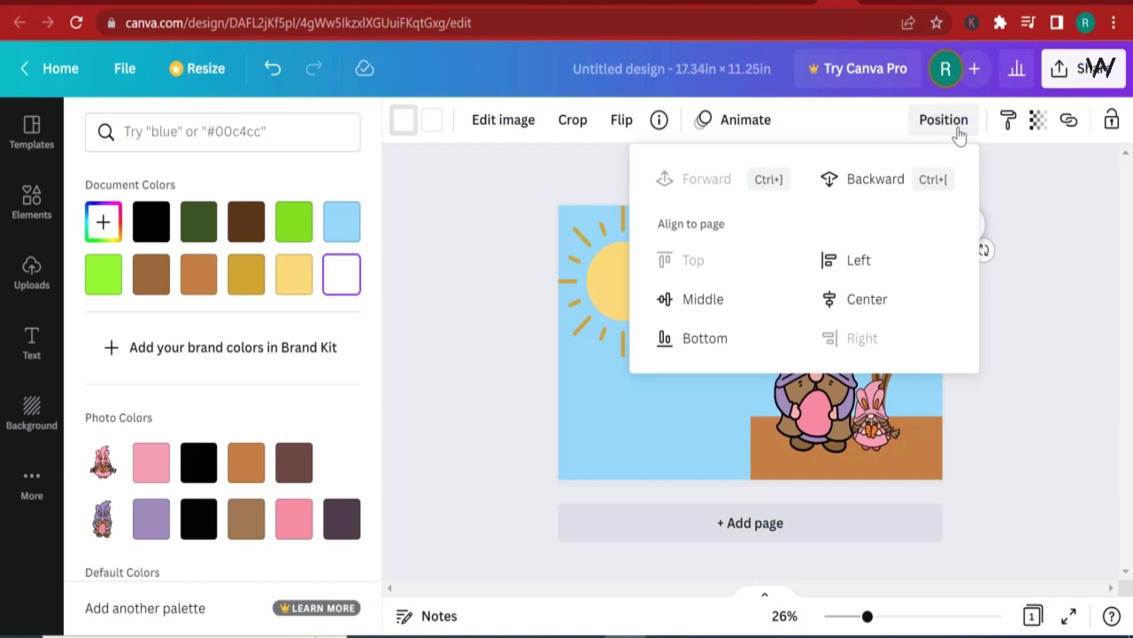
click(879, 180)
click(1027, 347)
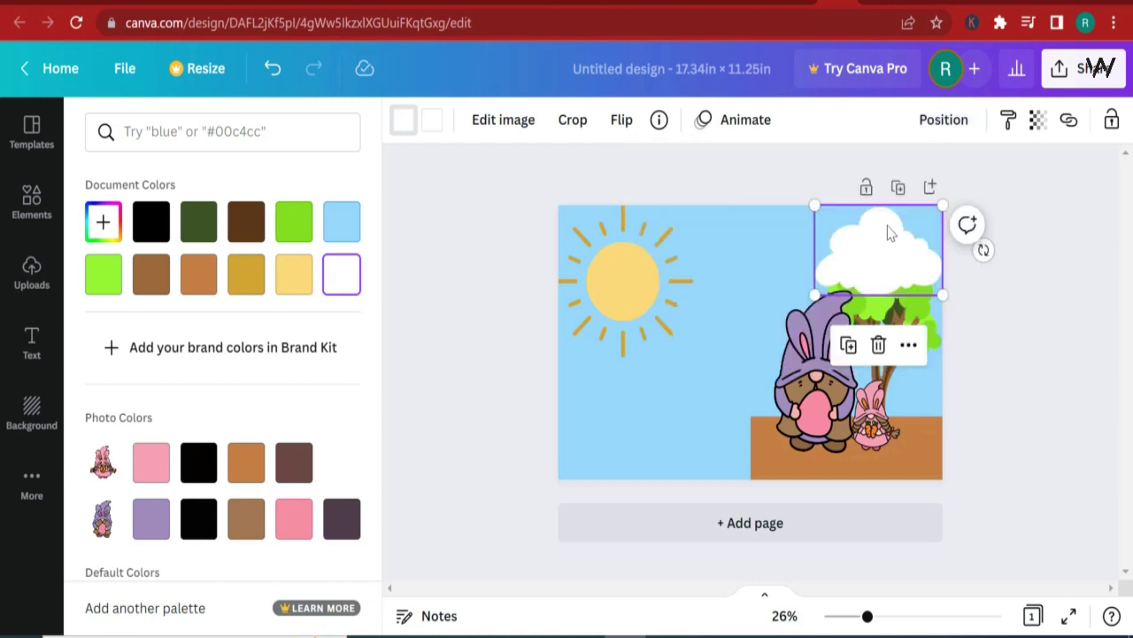
click(959, 131)
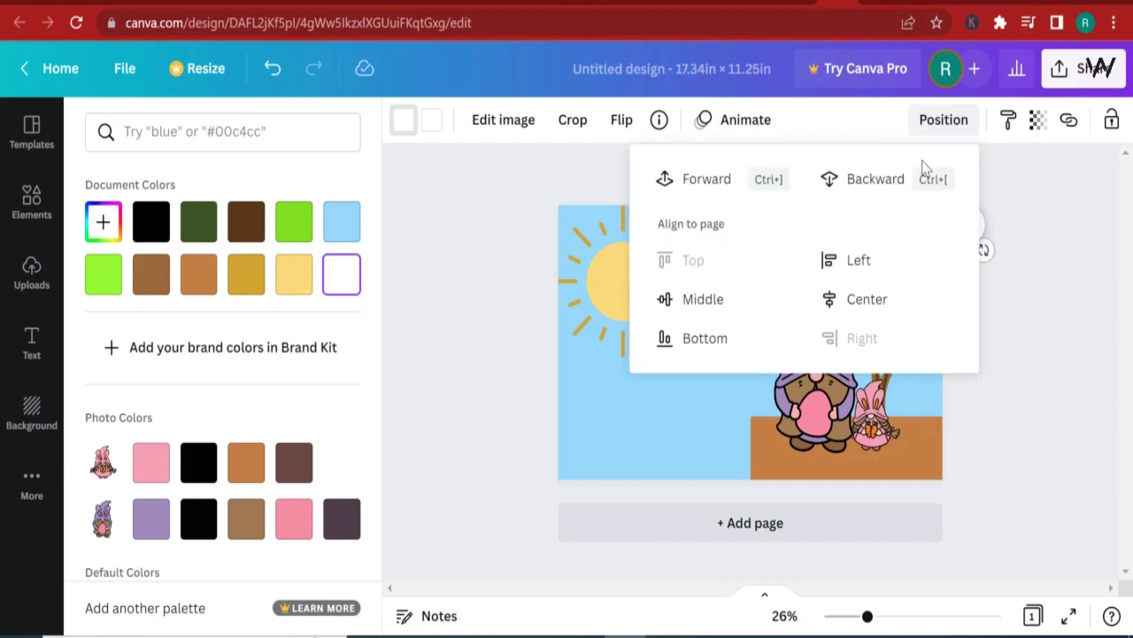
click(883, 197)
click(1004, 323)
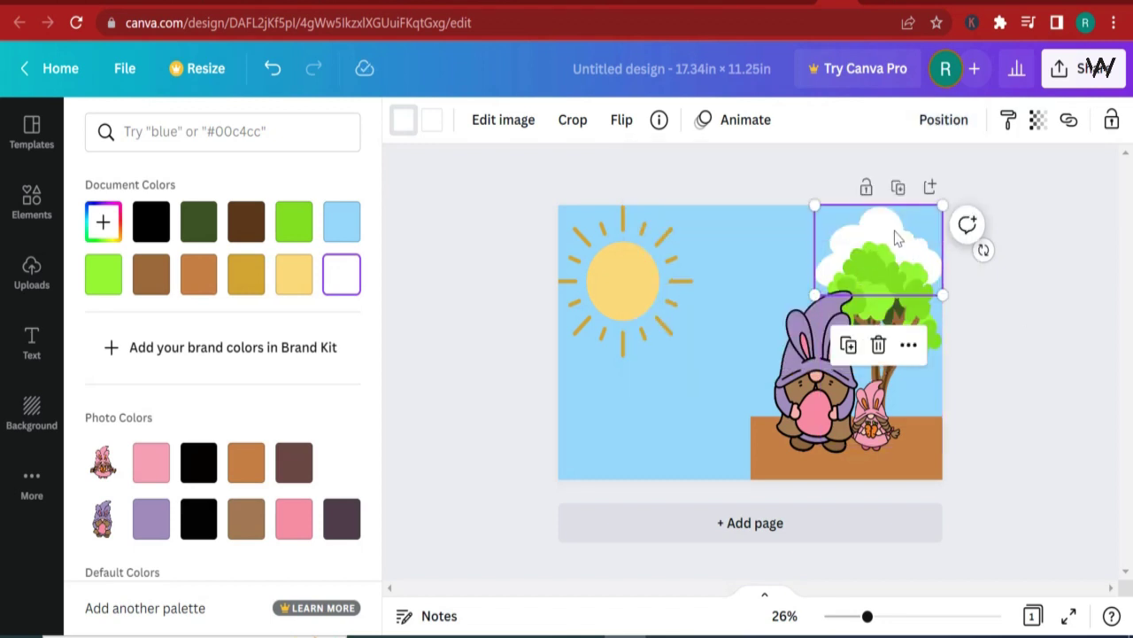
drag(892, 232, 910, 206)
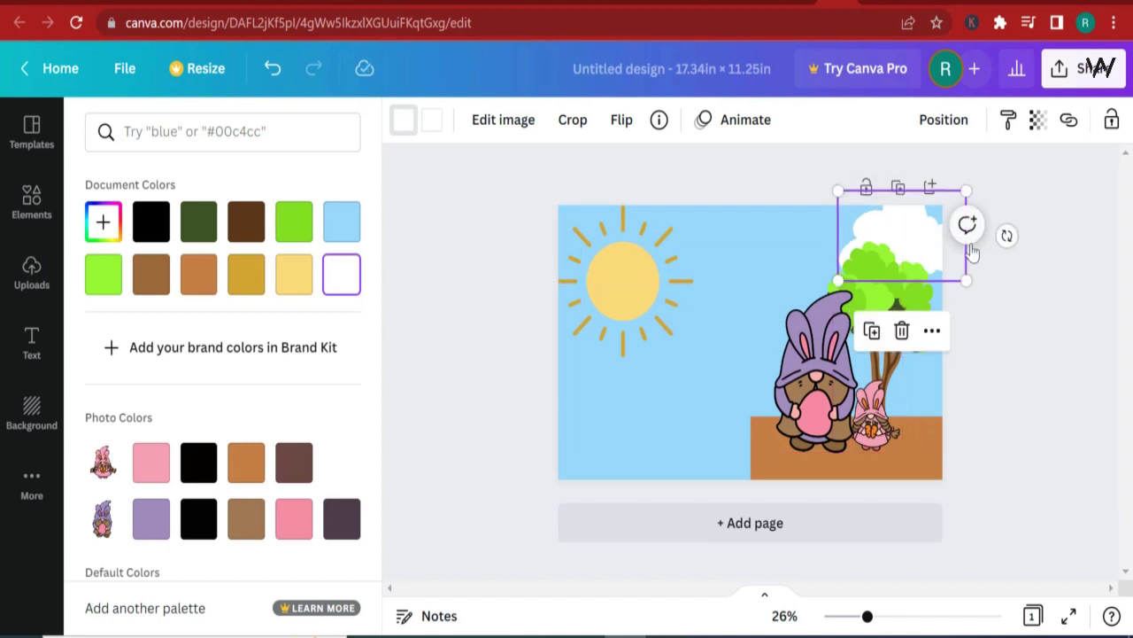
Duplicate the cloud and place a smaller copy above the purple gnome, left of the treetop
click(873, 331)
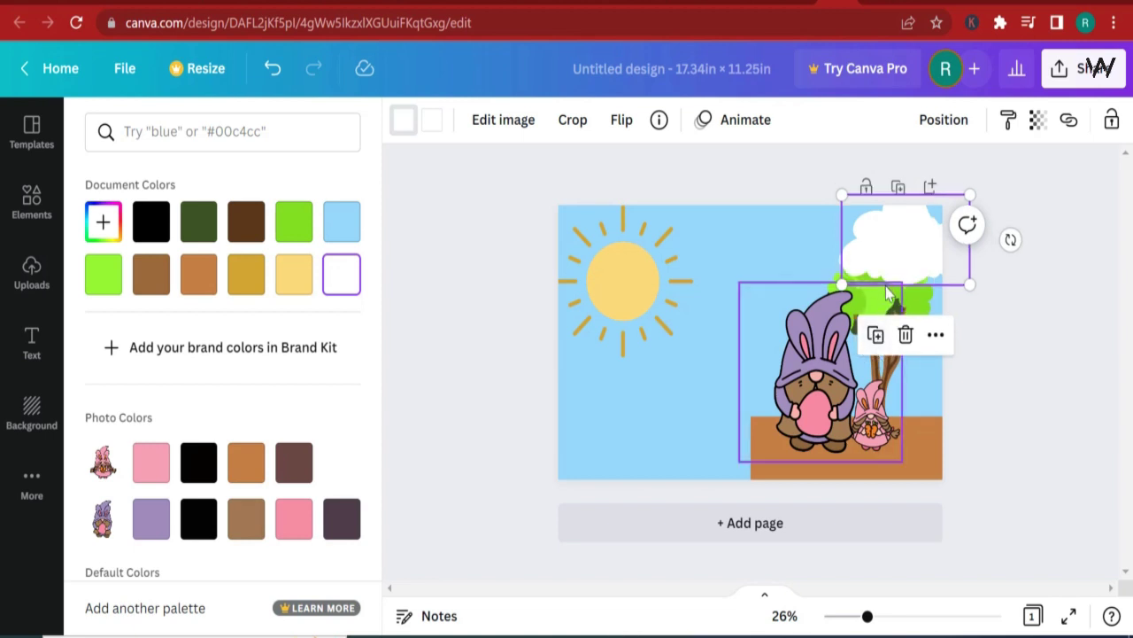
drag(875, 261, 775, 265)
drag(859, 279, 816, 282)
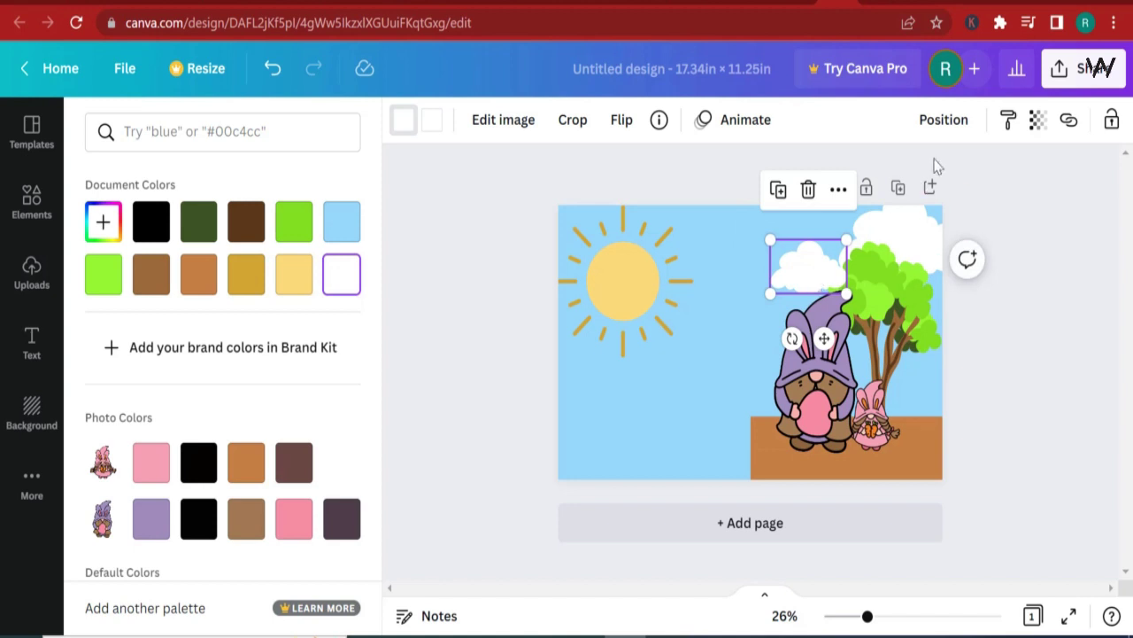
Send the smaller cloud copy one layer backward
click(944, 120)
click(863, 180)
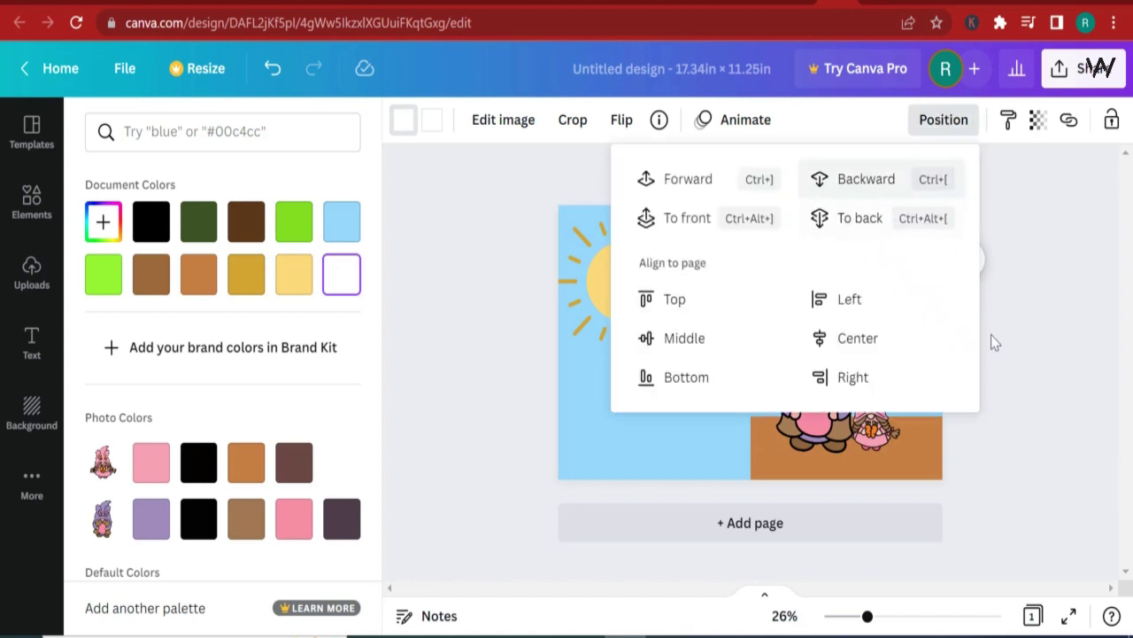
Send the smaller cloud another layer backward to the bottom of the stack and deselect it
click(857, 179)
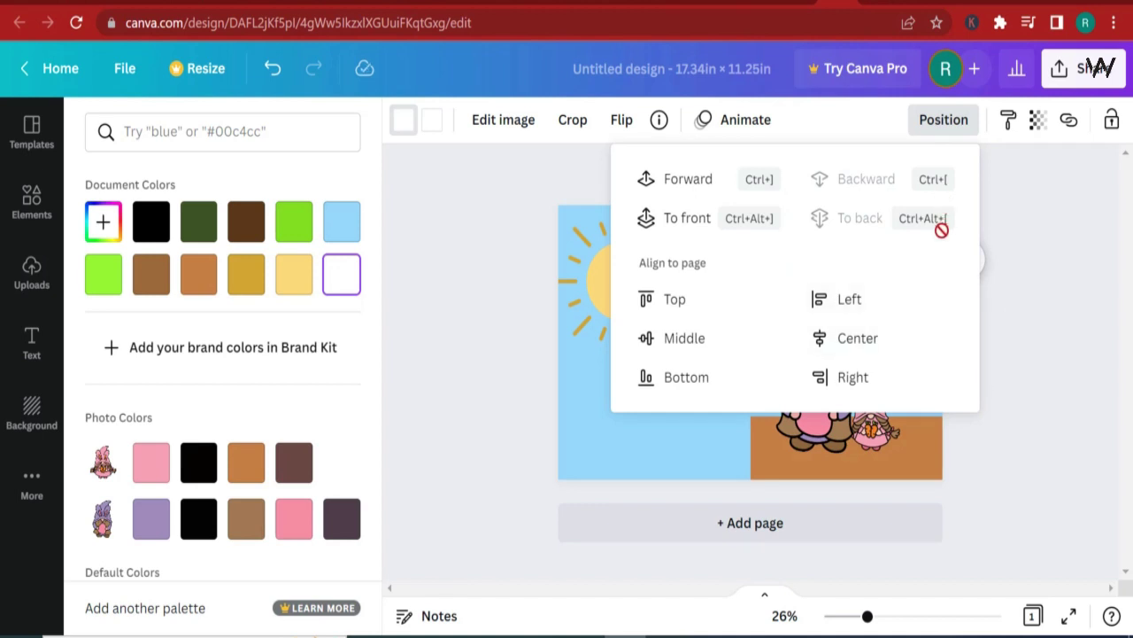
key(Escape)
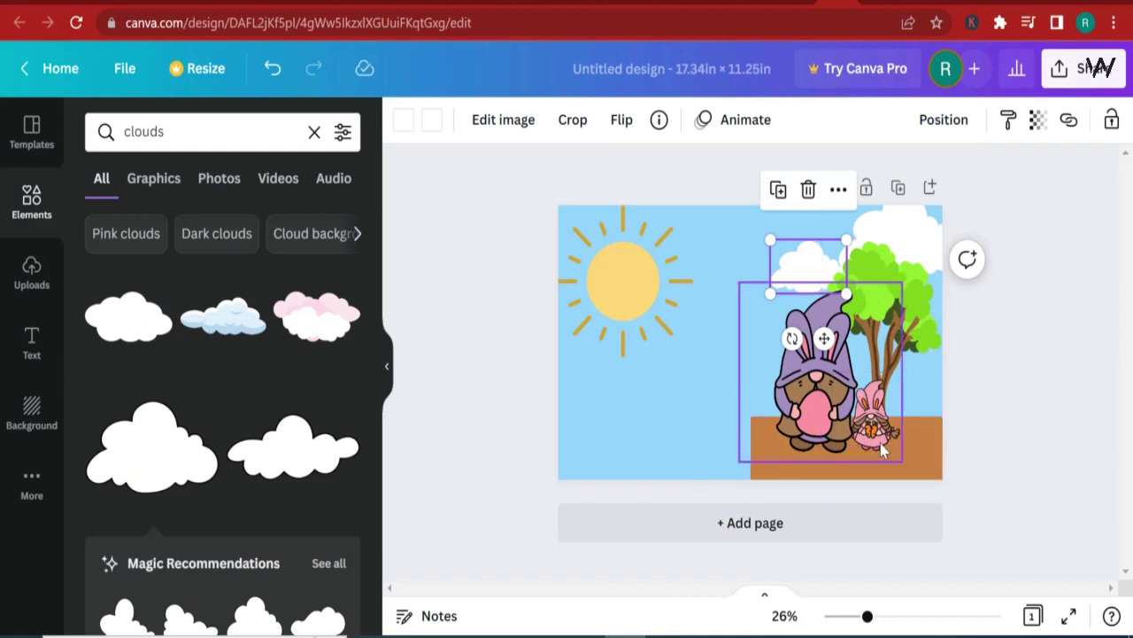
click(1023, 403)
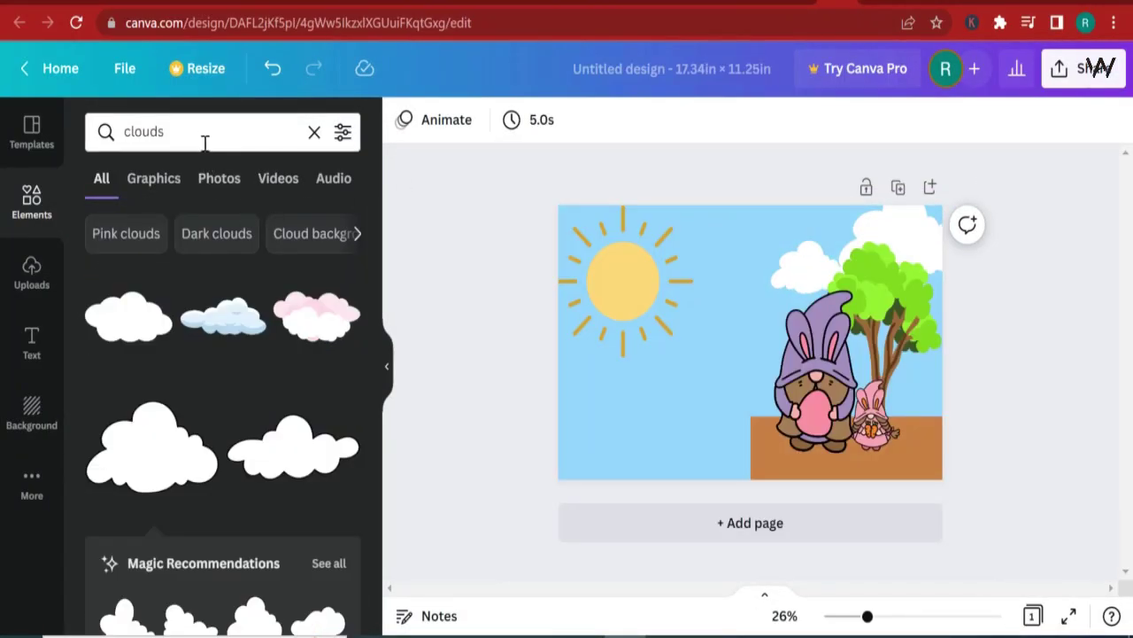
Search the elements for "bee" and add the smiling orange-and-brown striped bee with turquoise wings to the cover
click(205, 141)
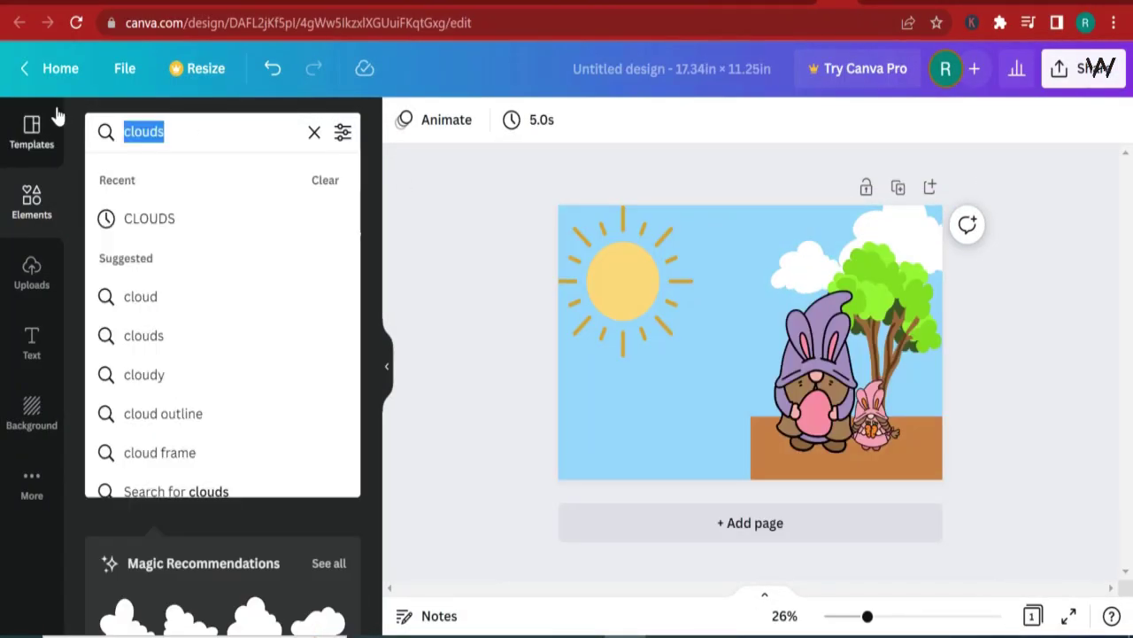
key(BackSpace)
text(bee)
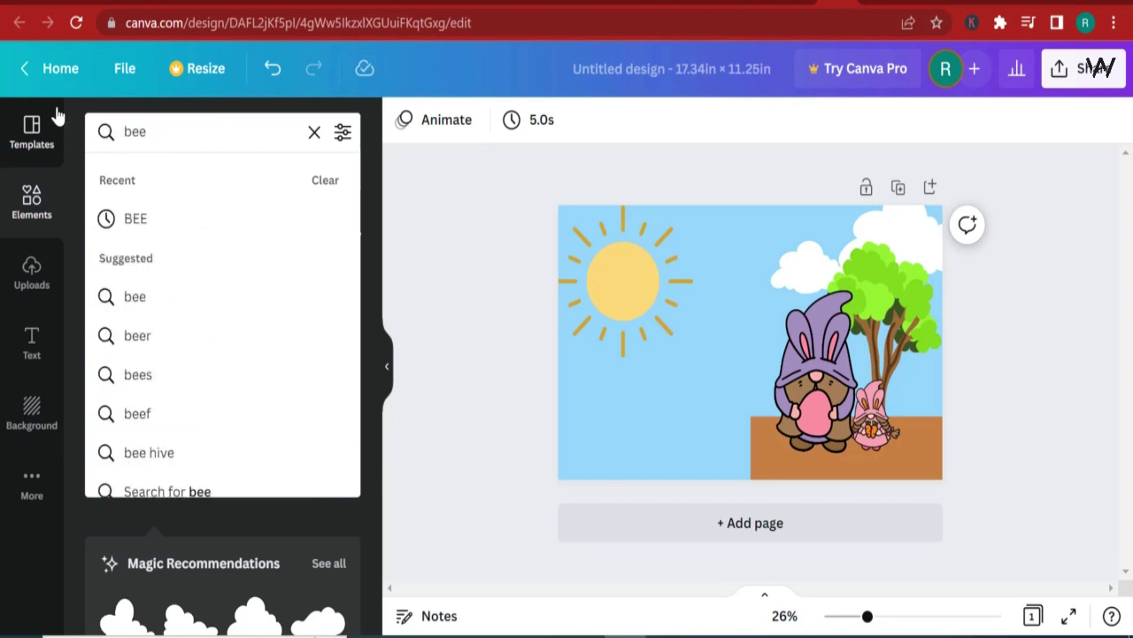
key(Return)
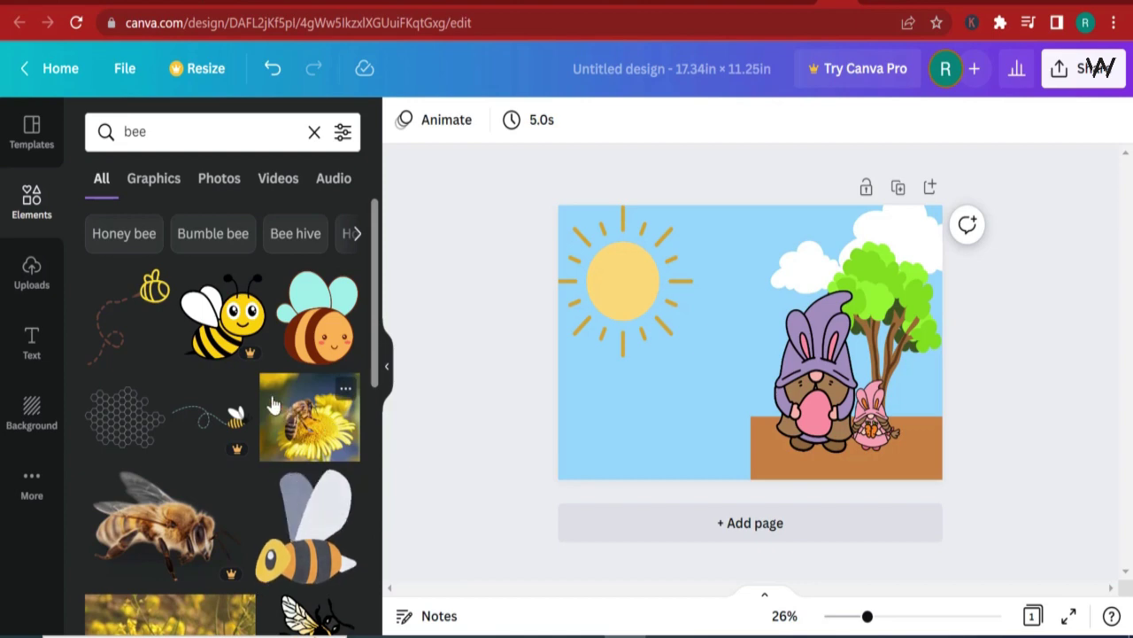
scroll(273, 405, down, 4)
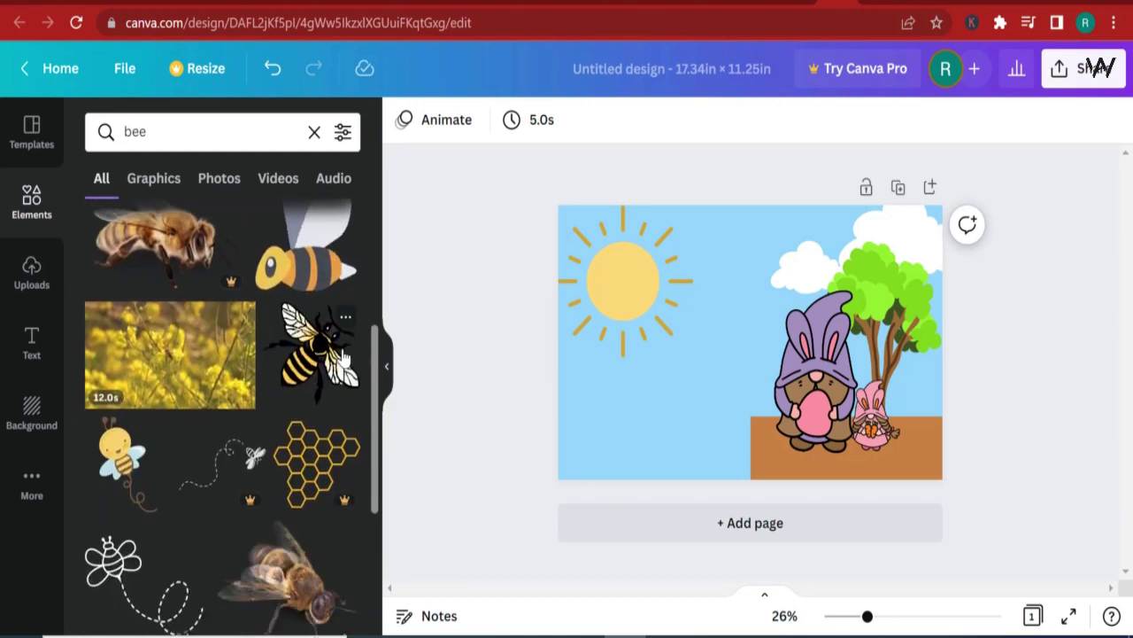
scroll(264, 494, up, 4)
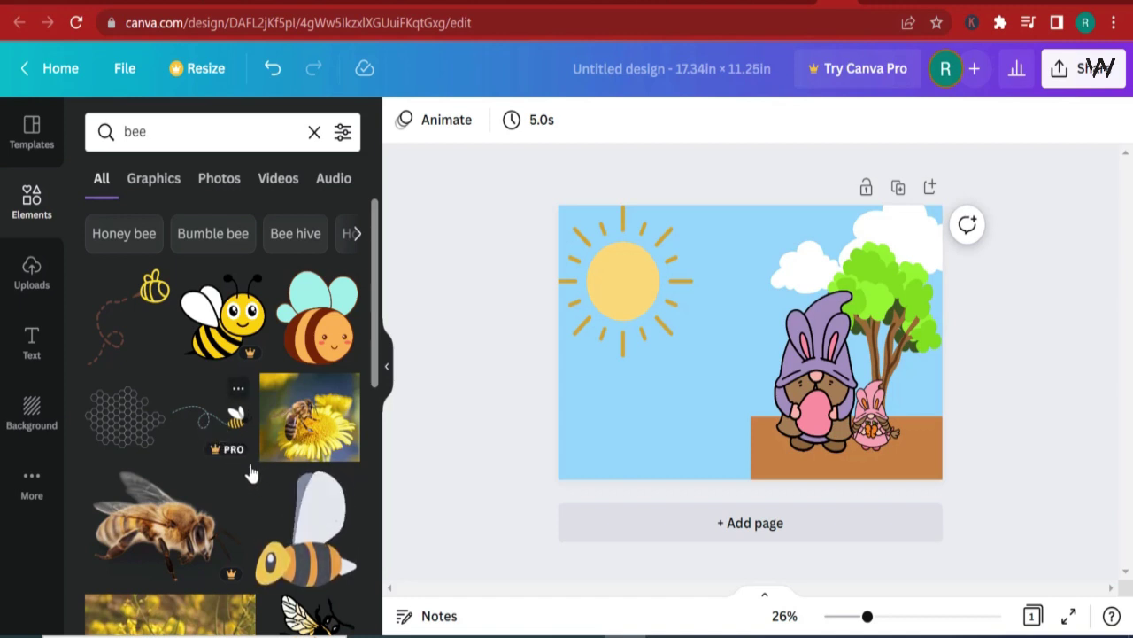
click(322, 358)
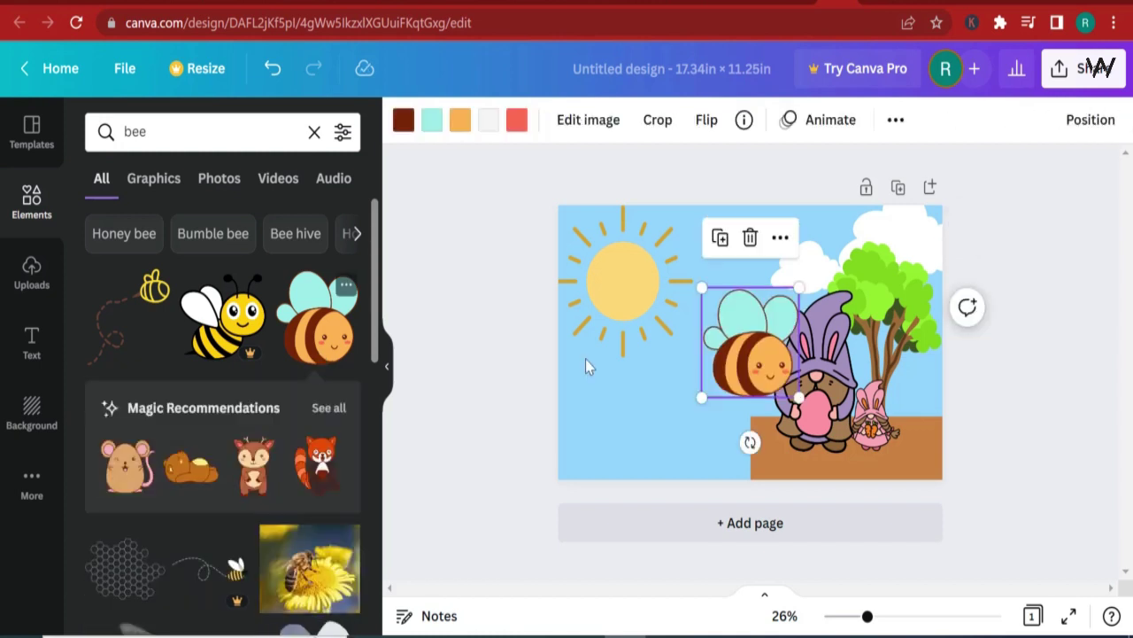
Shrink the bee beside the large gnome's hat and add two progressively smaller copies in a row toward the hat's tip
drag(791, 398, 793, 299)
click(726, 234)
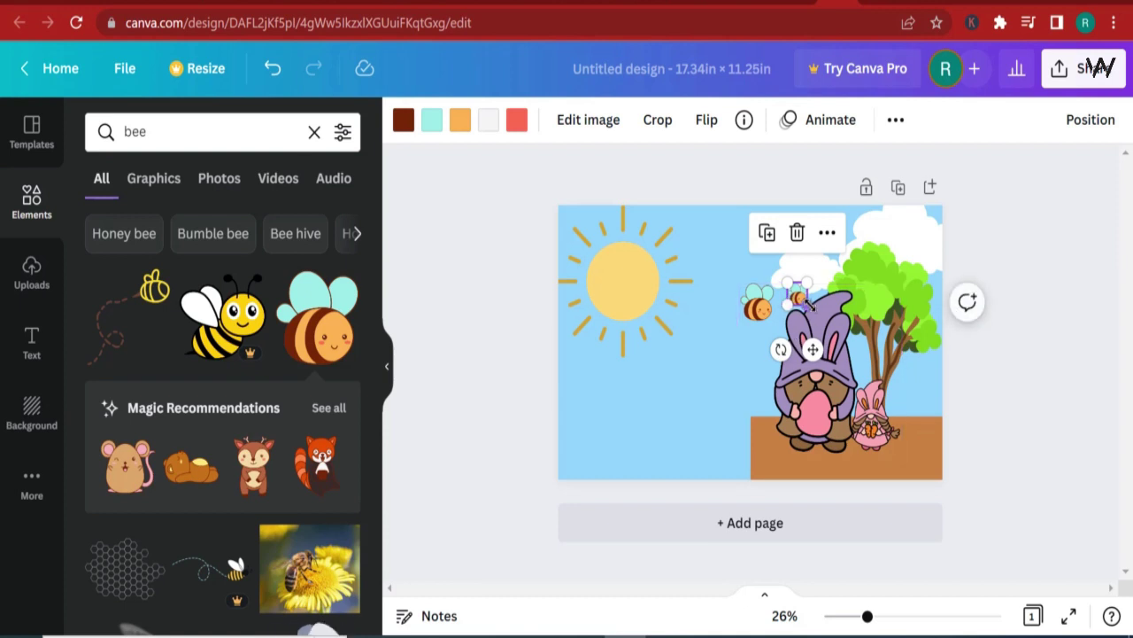
click(766, 232)
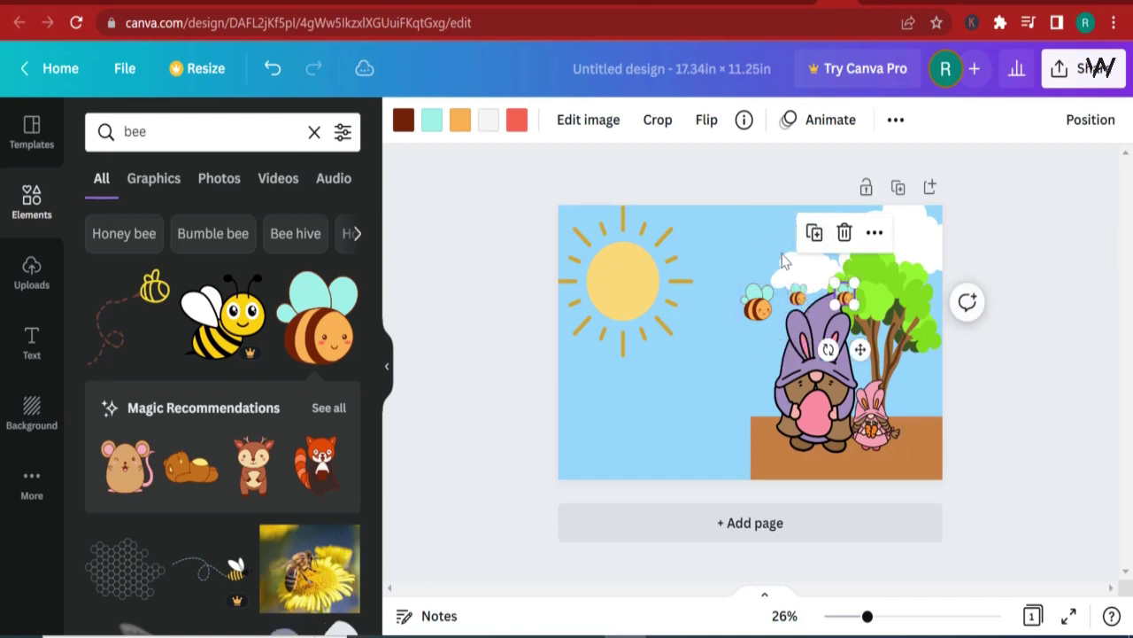
drag(855, 304, 848, 298)
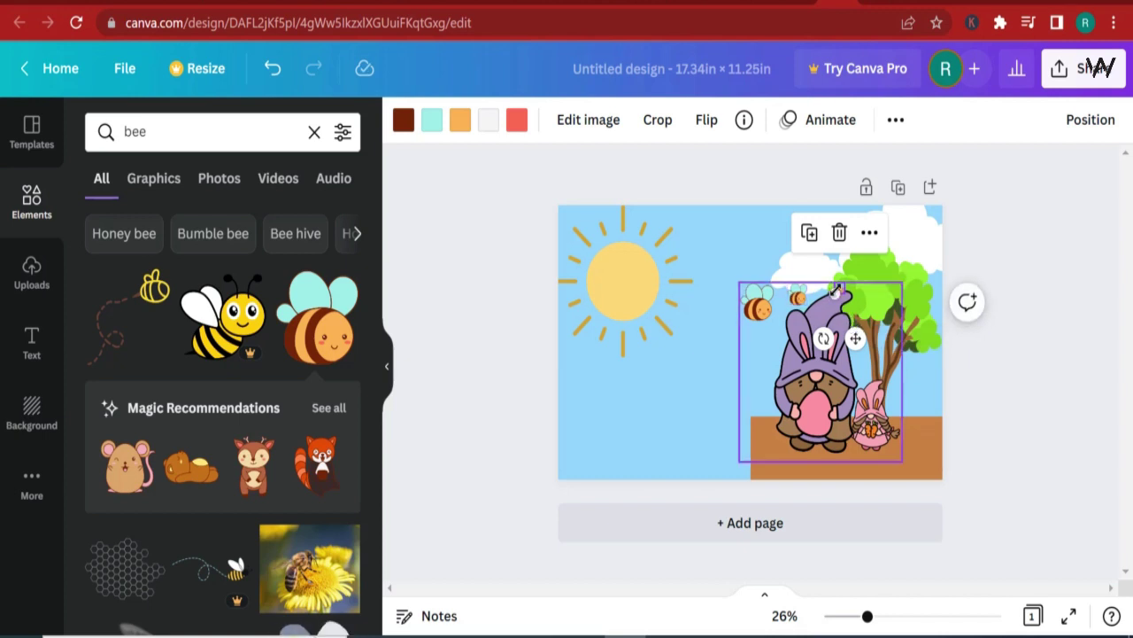
Add two more bee copies, a tiny one between the large gnome and the tree and a larger one beside the tree trunk
click(809, 234)
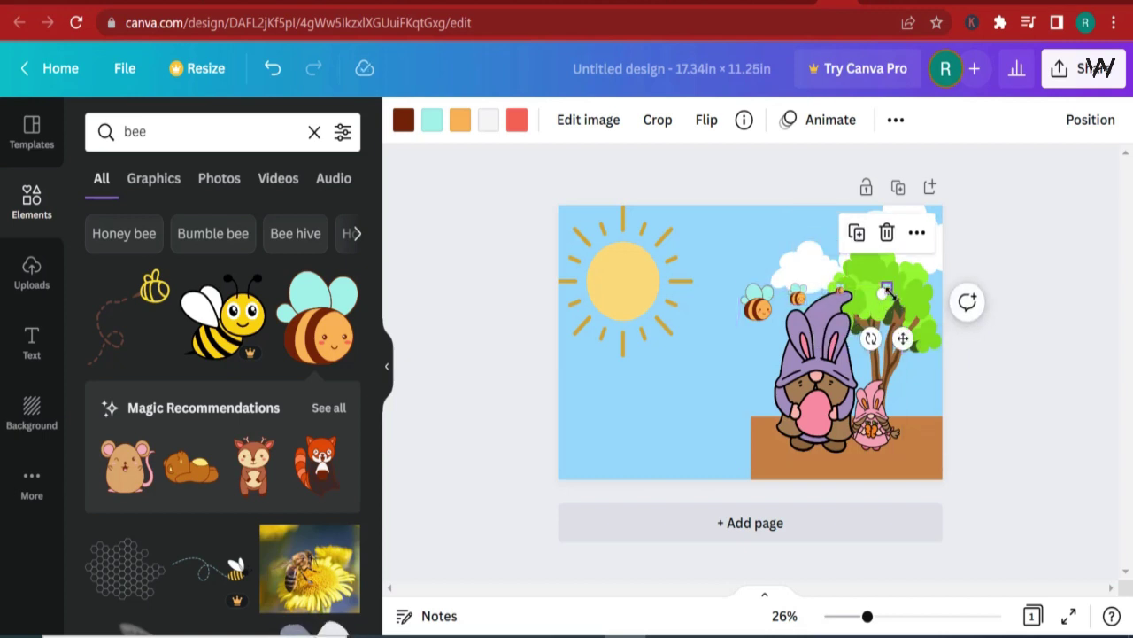
drag(892, 296, 857, 348)
click(875, 307)
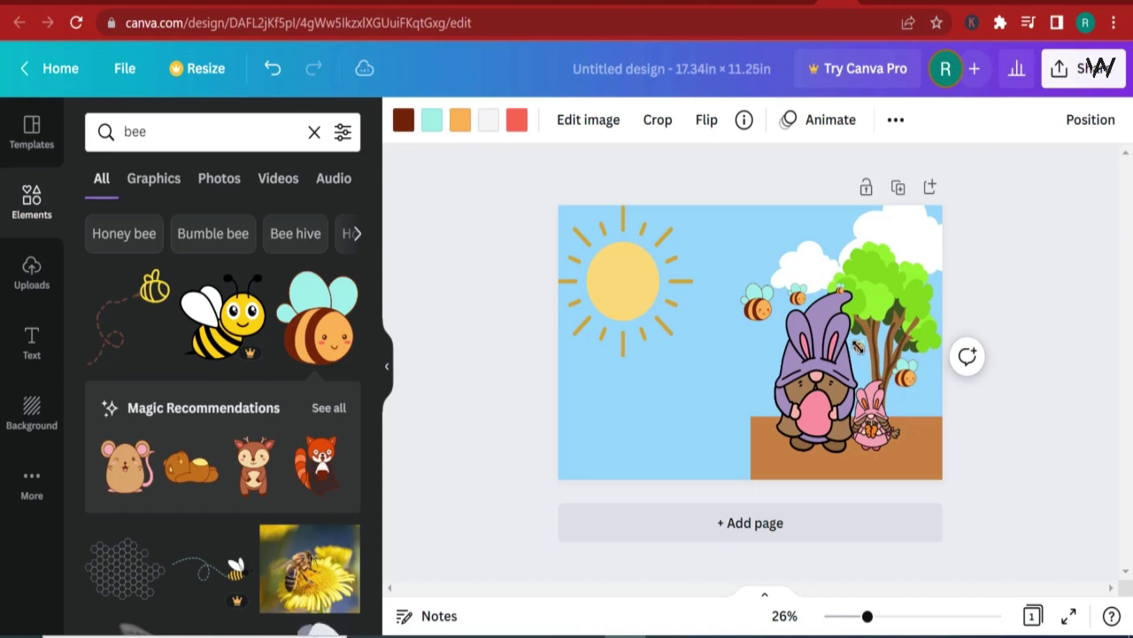
drag(857, 347, 856, 346)
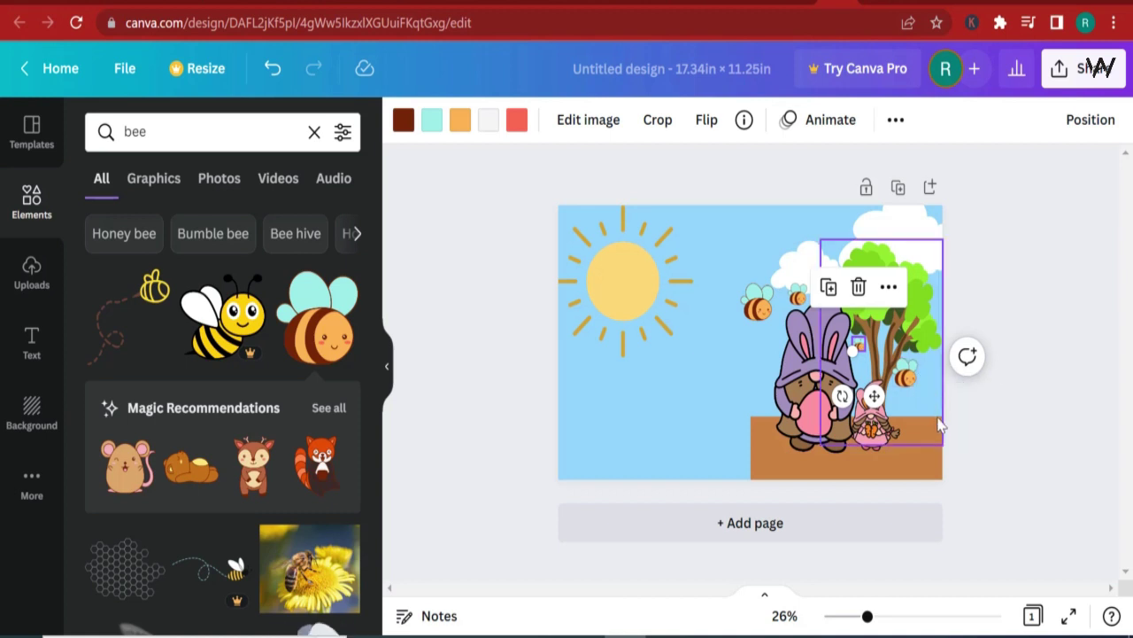
click(1009, 481)
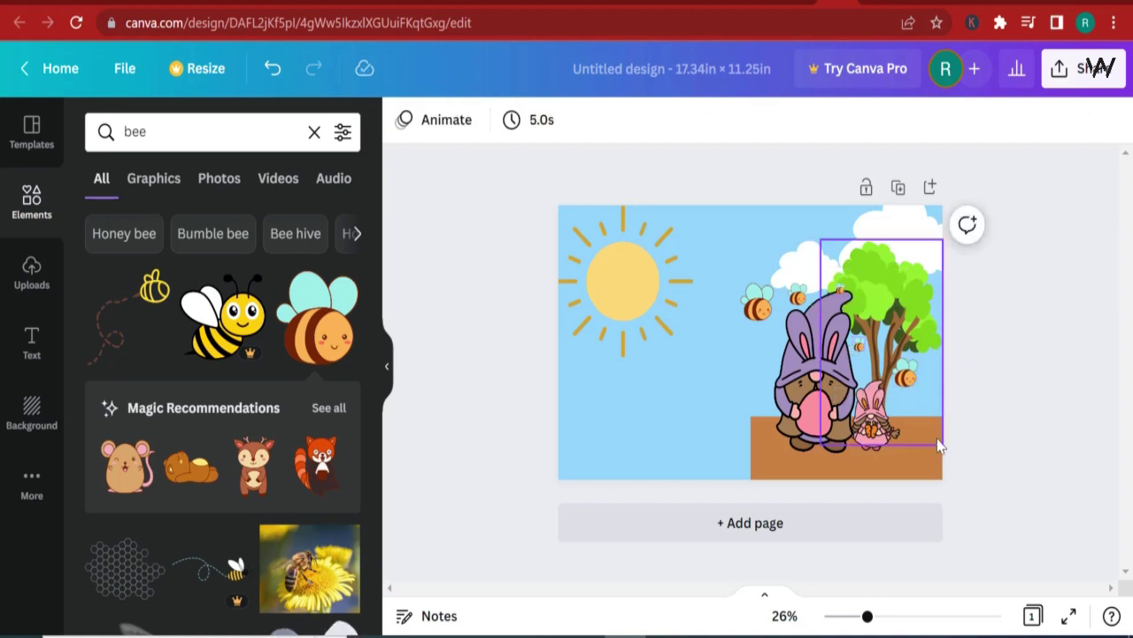
Search the elements for "honey" and place a small striped honey pot on the ground beside the small pink gnome
click(189, 134)
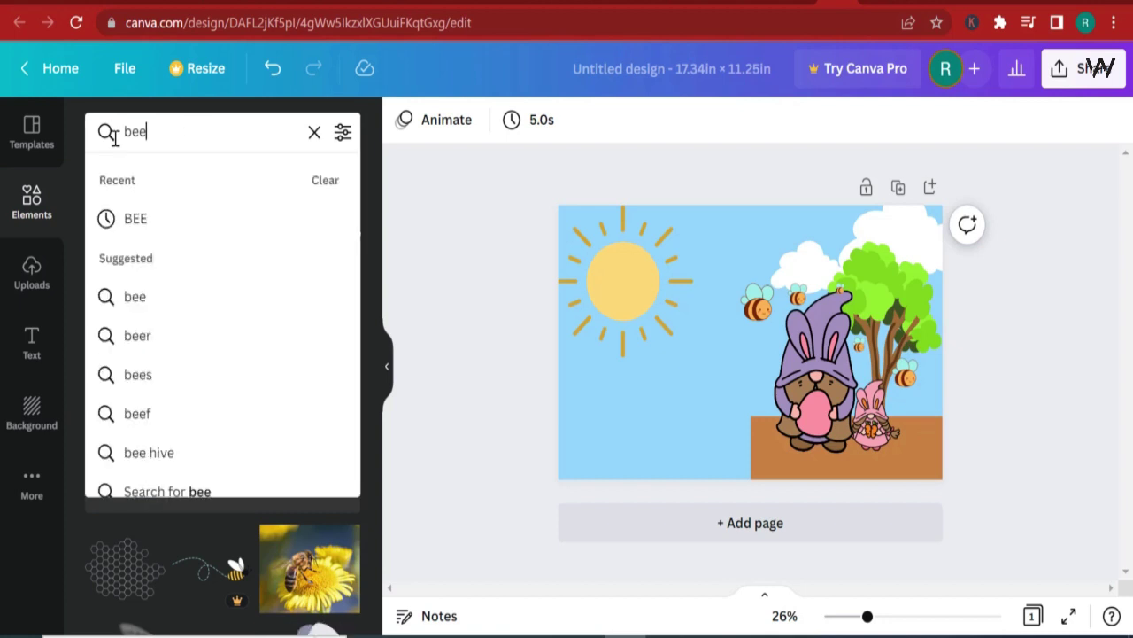
double_click(135, 131)
key(BackSpace)
text(honey)
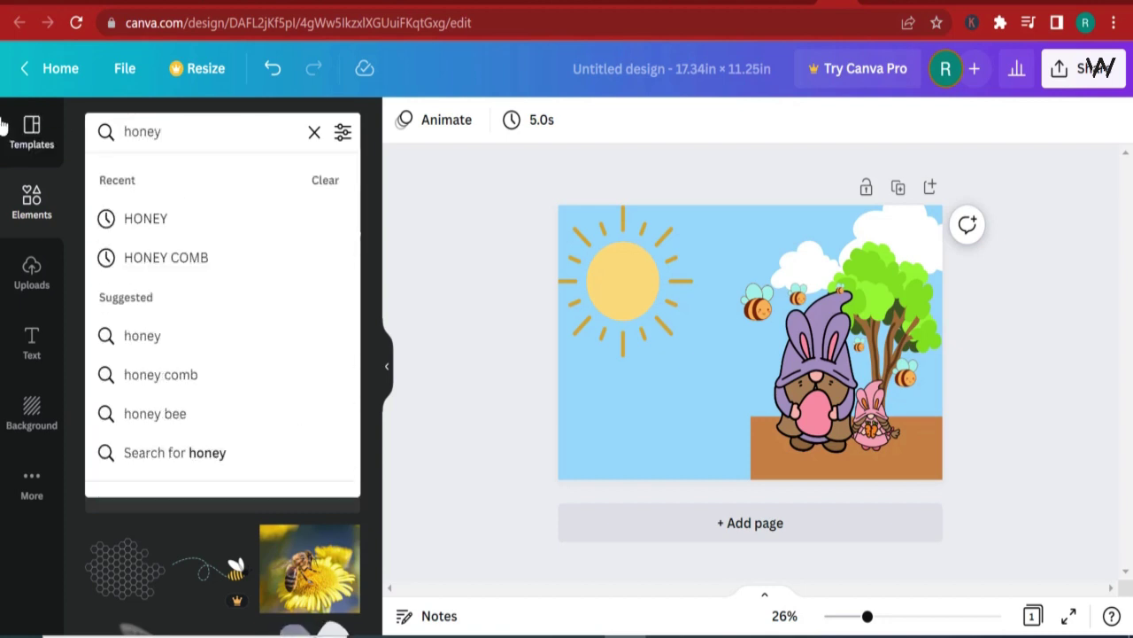
key(Return)
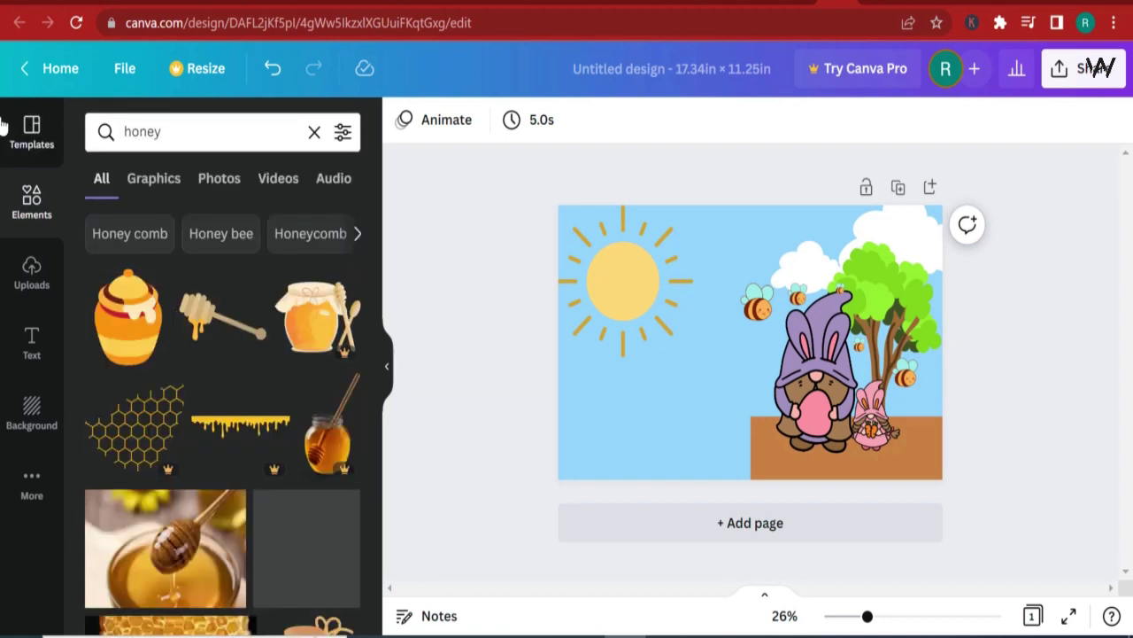
click(141, 353)
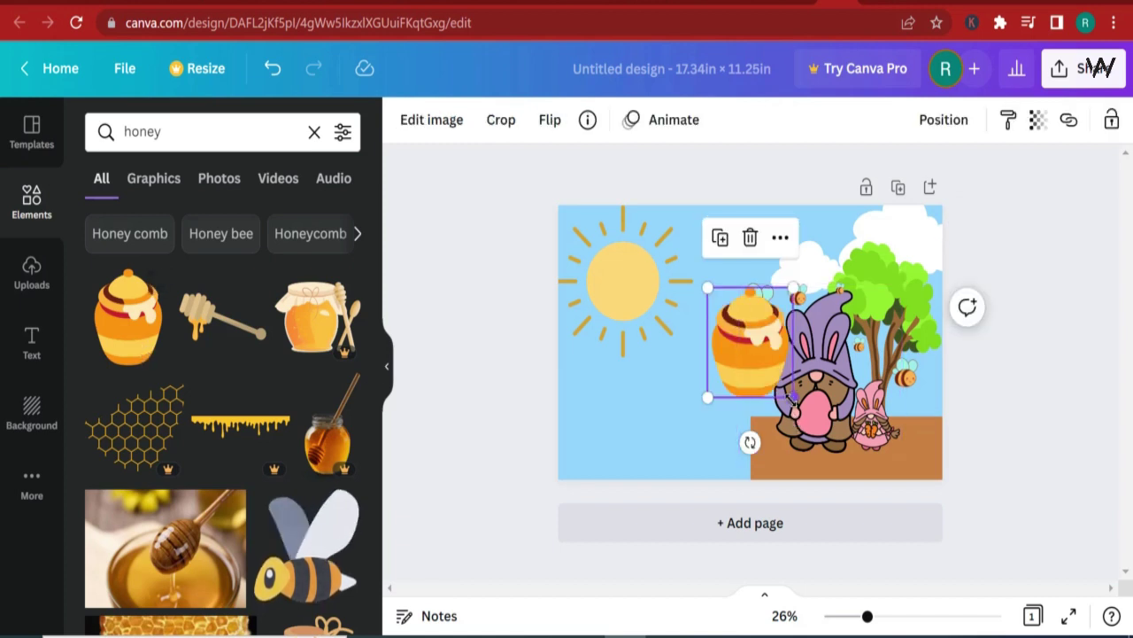
drag(793, 397, 917, 427)
click(997, 467)
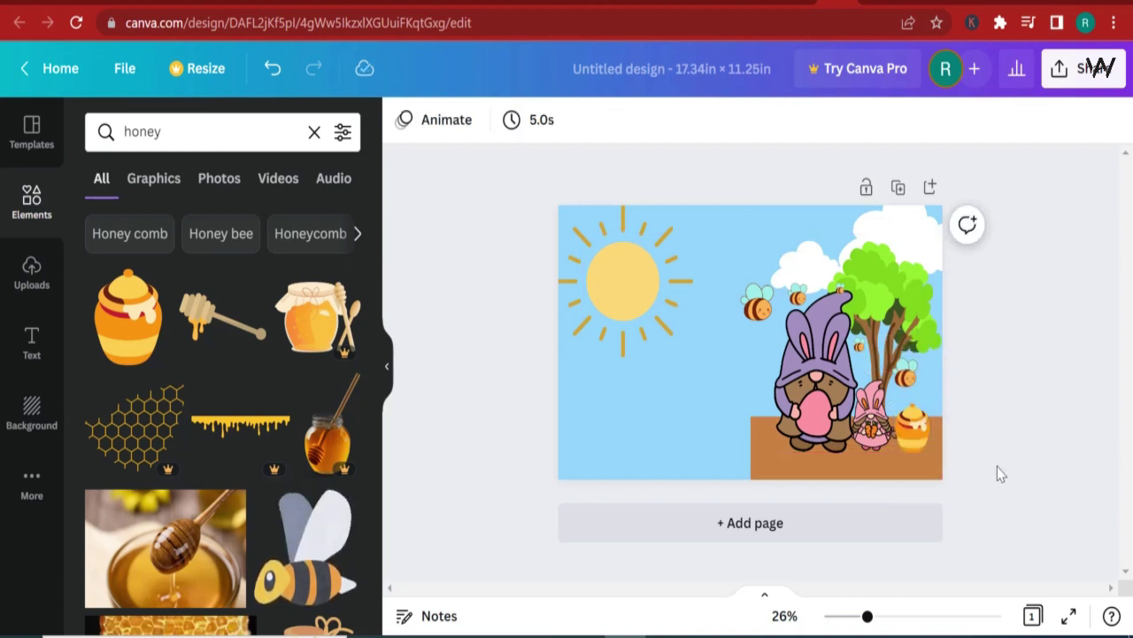
Fill the brown ground rectangle under the gnomes with bright lime green from the document colors
click(803, 470)
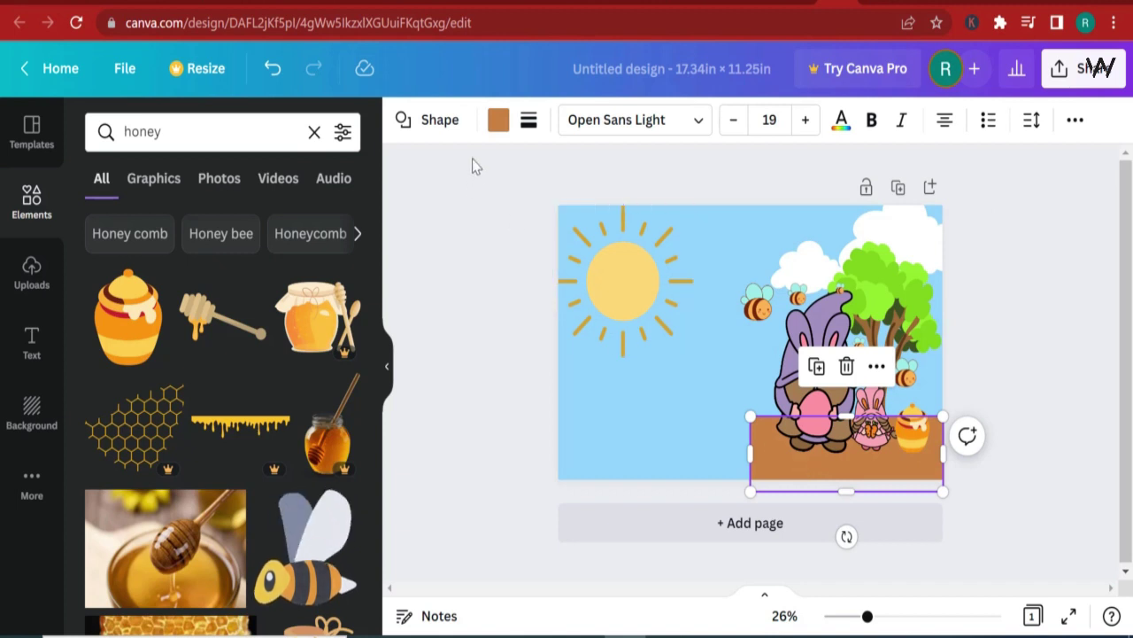
click(499, 121)
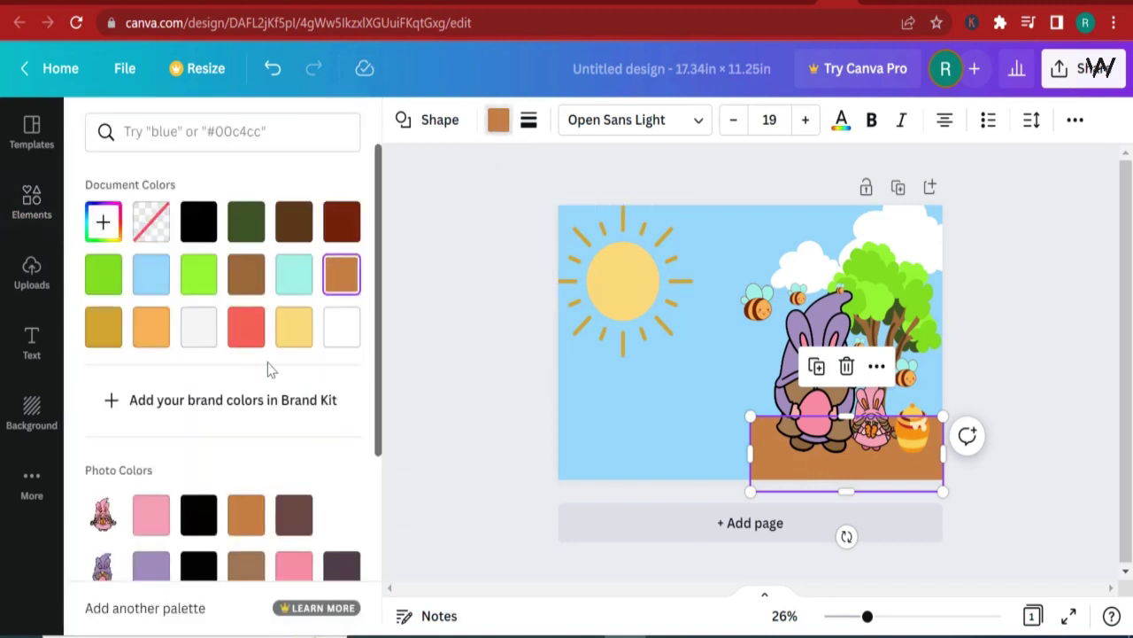
click(103, 276)
click(185, 278)
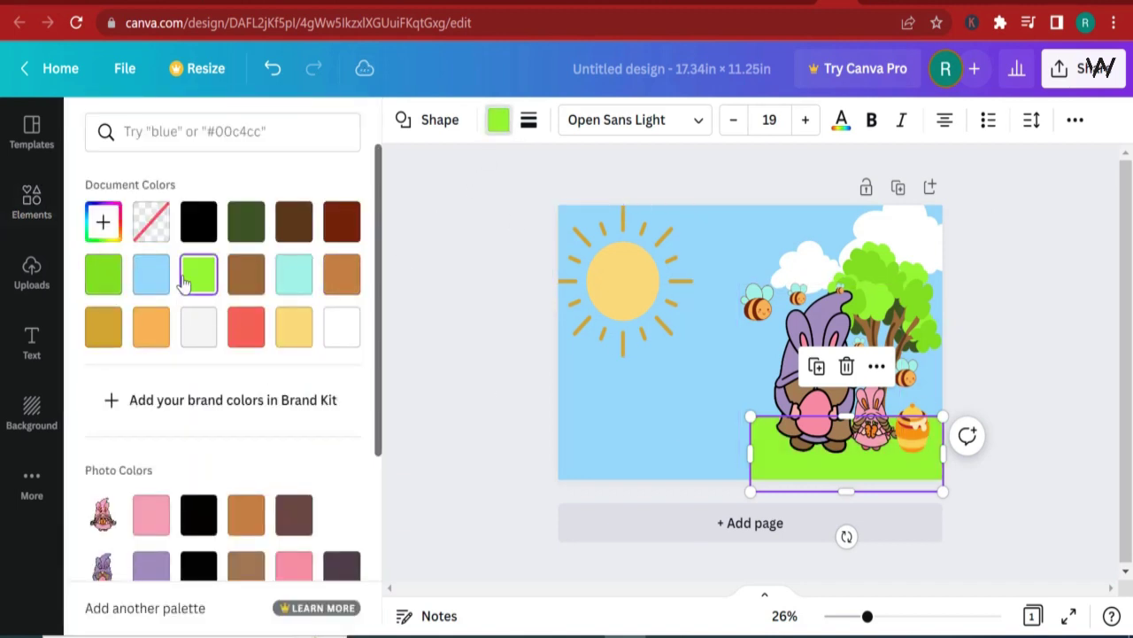
key(Escape)
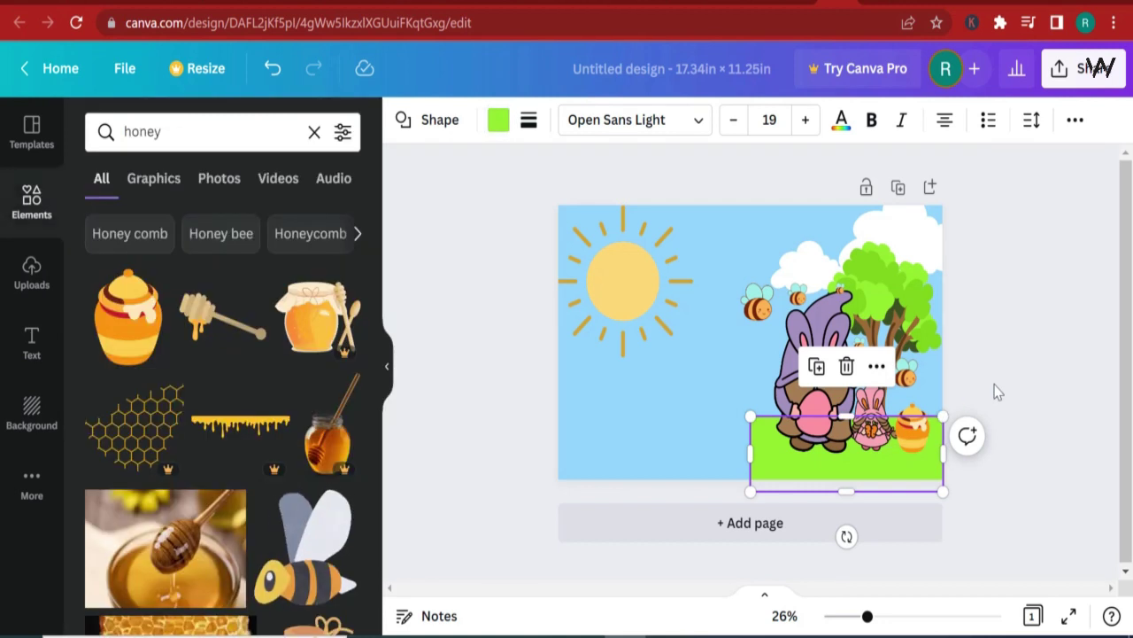
Darken the ground rectangle's fill to a deeper green using a custom color
click(1029, 431)
click(848, 483)
click(498, 120)
click(103, 221)
drag(299, 278, 316, 290)
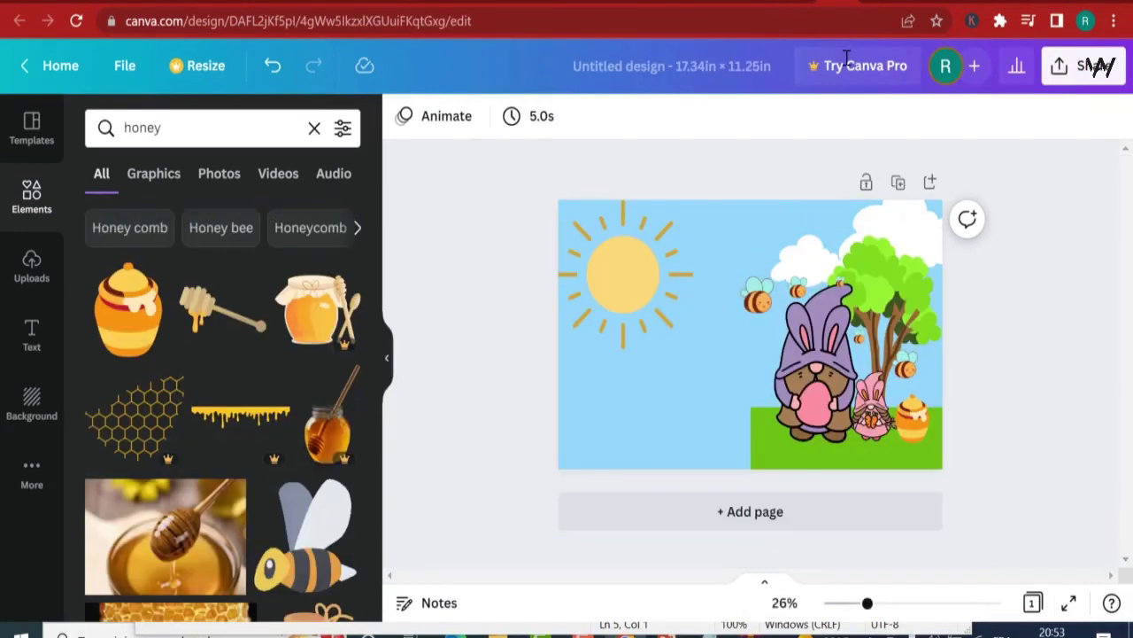
Add a heading text to the page and set its font to Barabara
click(32, 334)
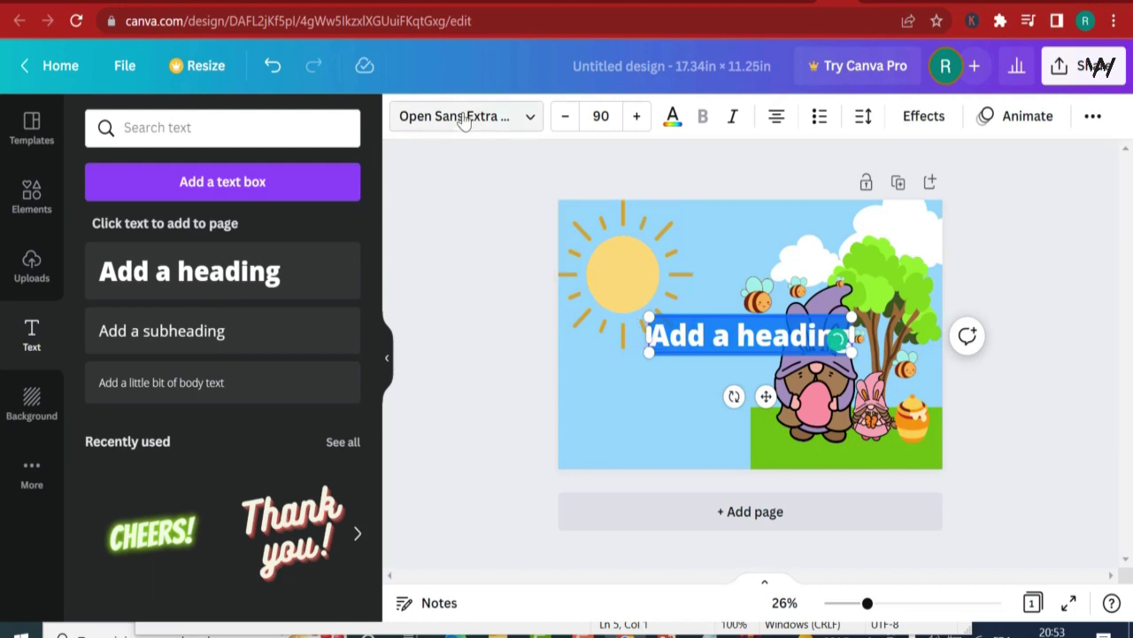
click(462, 118)
click(165, 124)
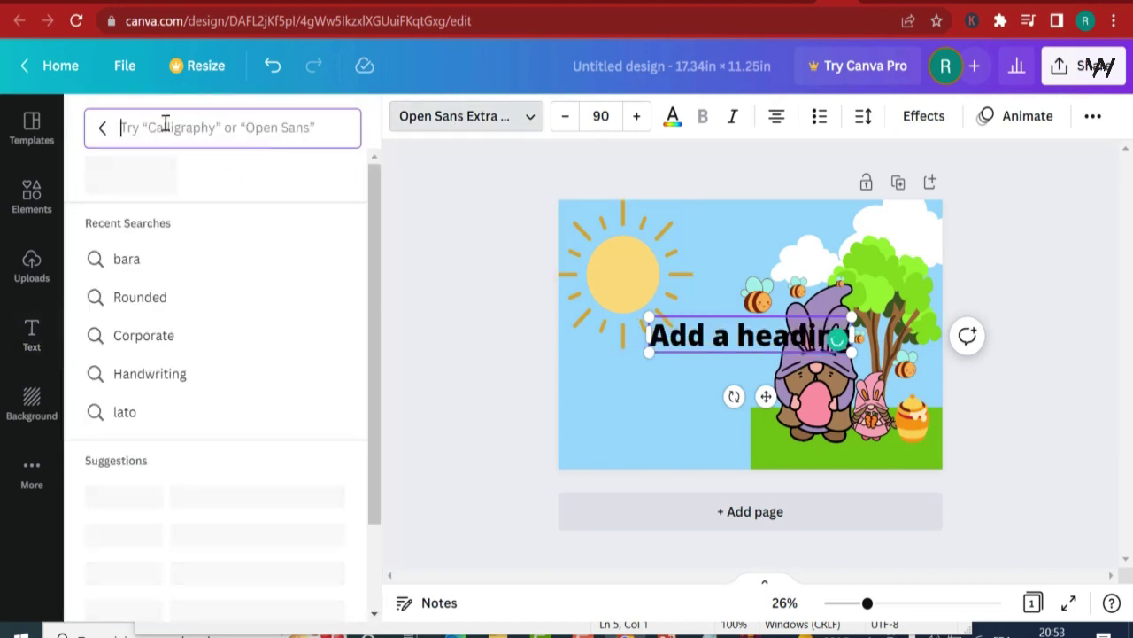
text(bara)
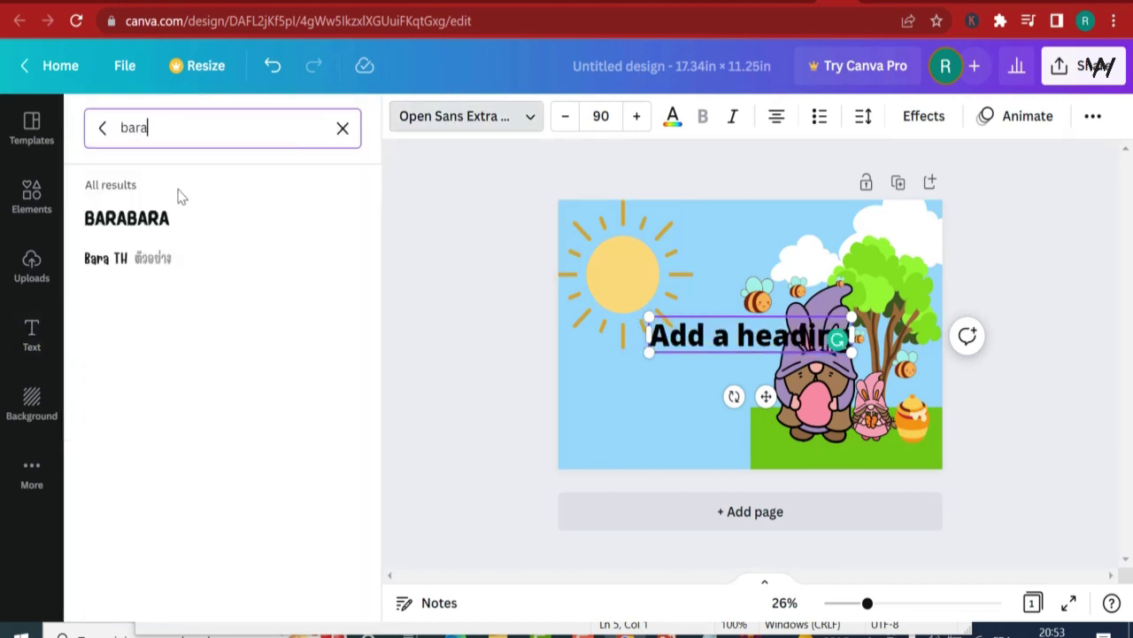
click(147, 220)
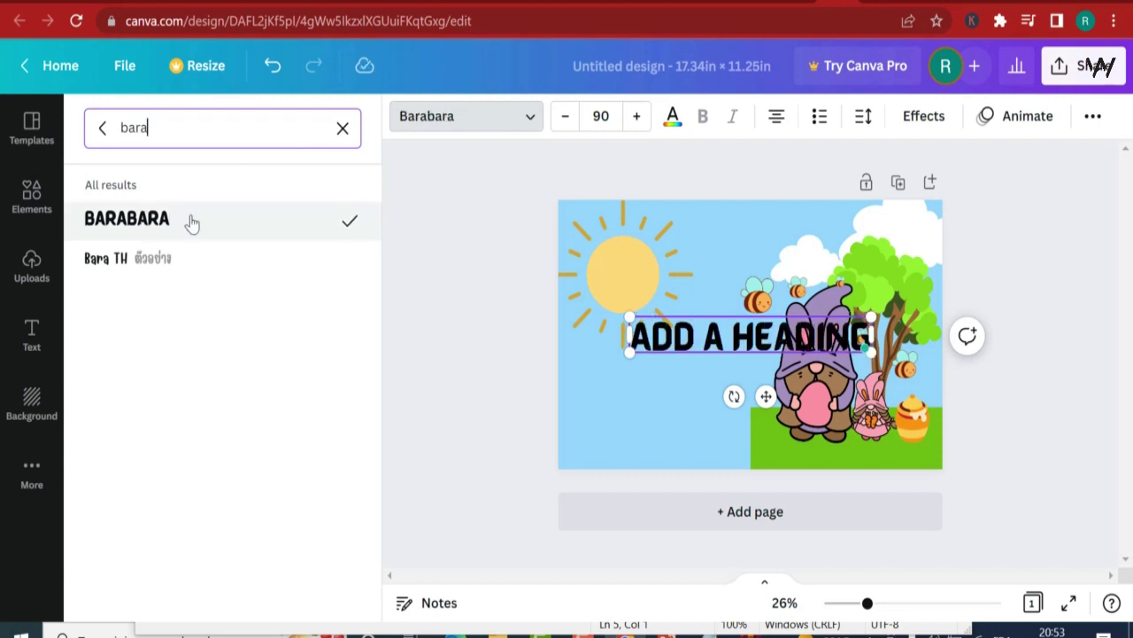
Replace the heading's placeholder text with "DWARVES"
double_click(735, 345)
triple_click(735, 345)
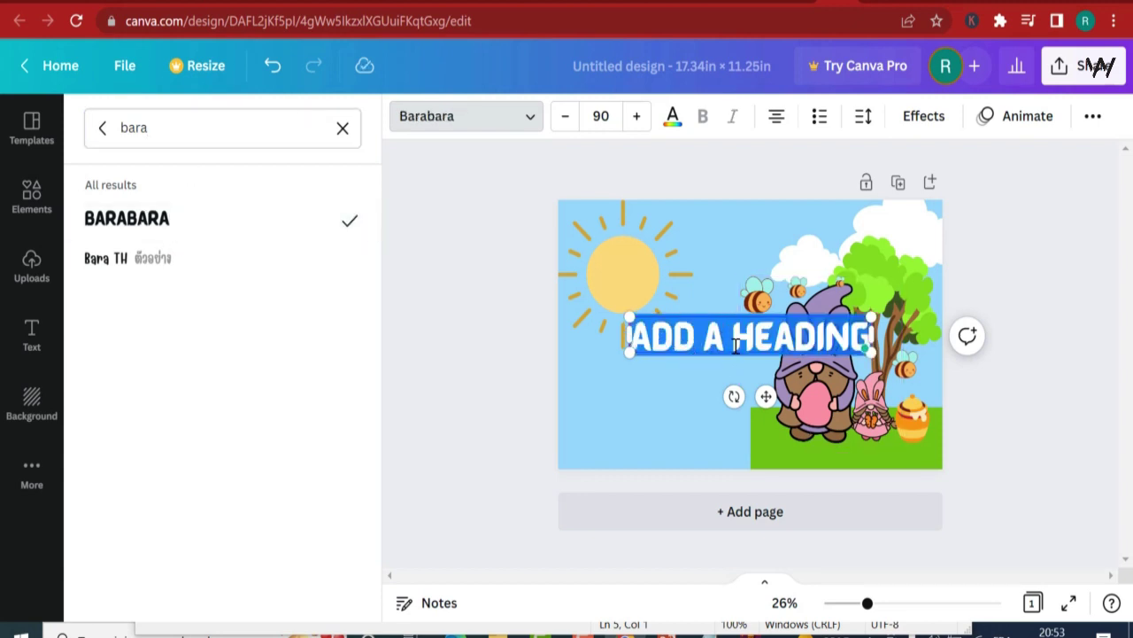
text(BOOK)
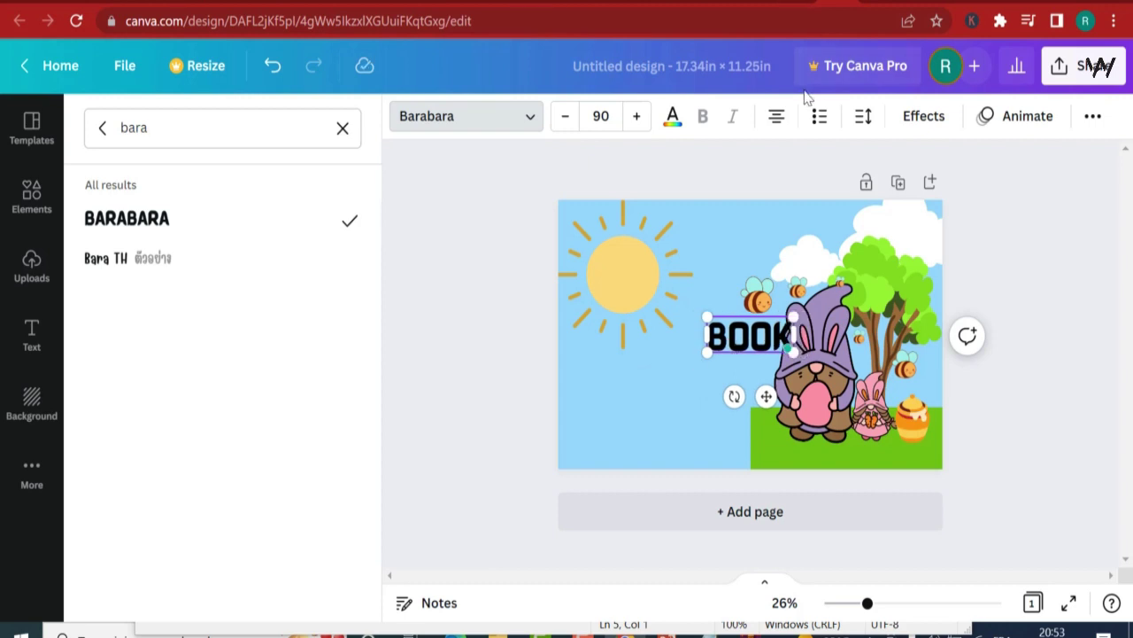
key(BackSpace)
key(BackSpace)
key(BackSpace)
key(BackSpace)
text(DWA)
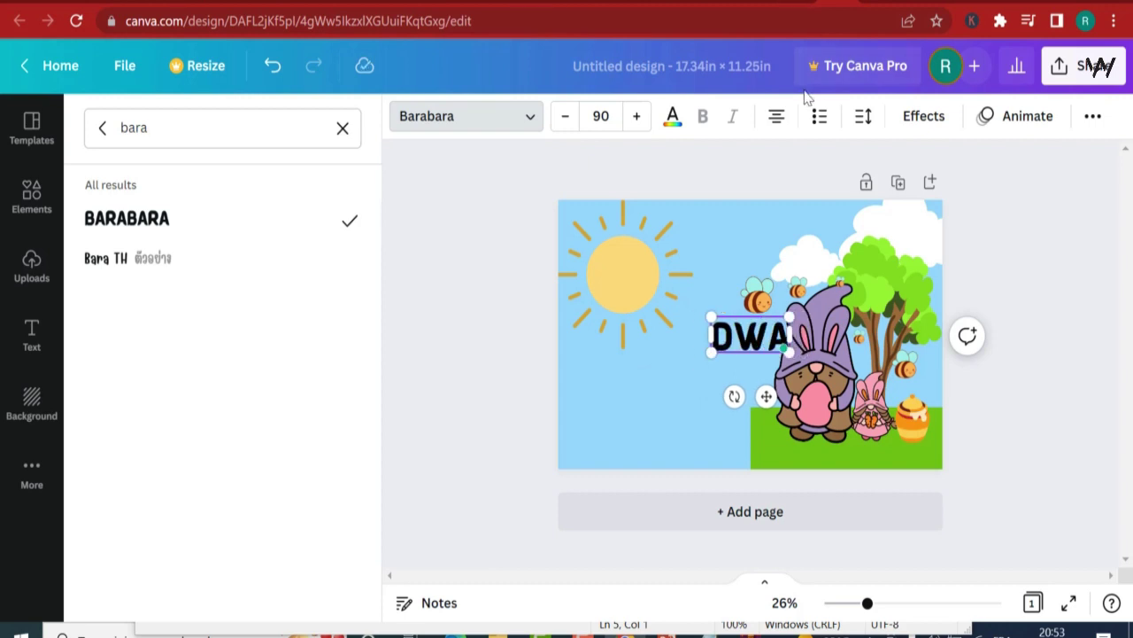
text(RVES)
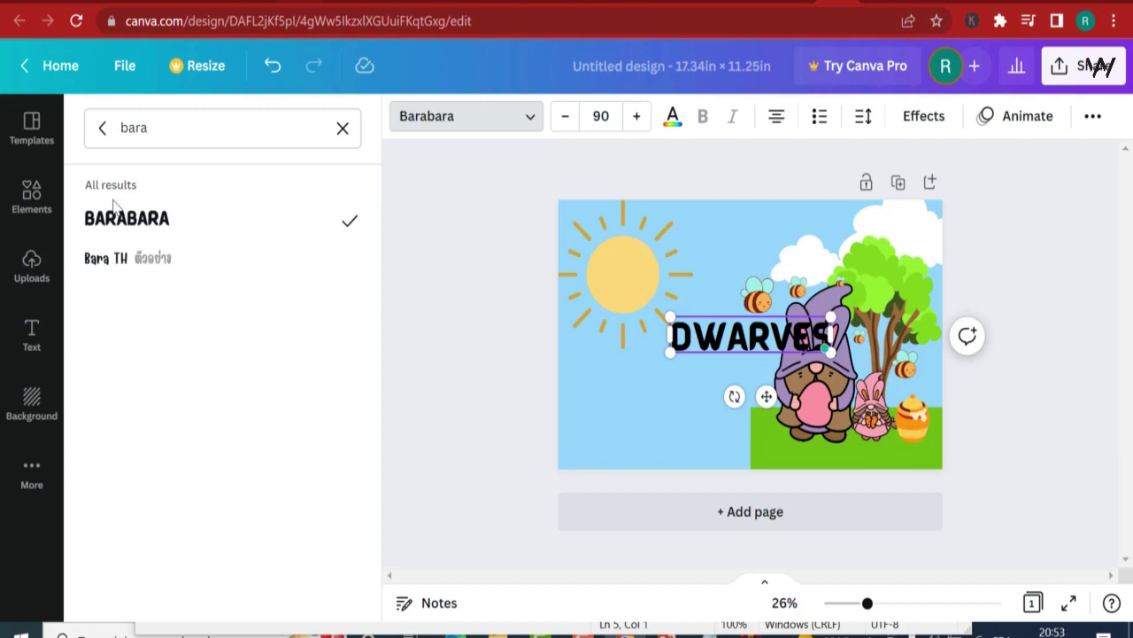
Apply the Splice text effect to the DWARVES heading with thickness 98 and offset 0
click(673, 116)
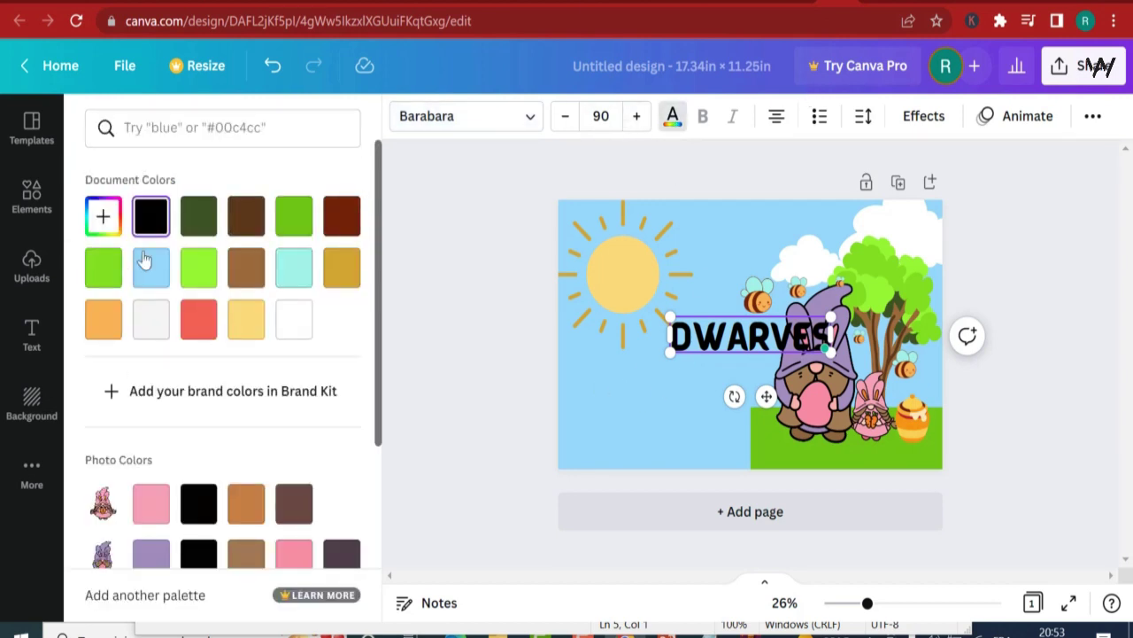
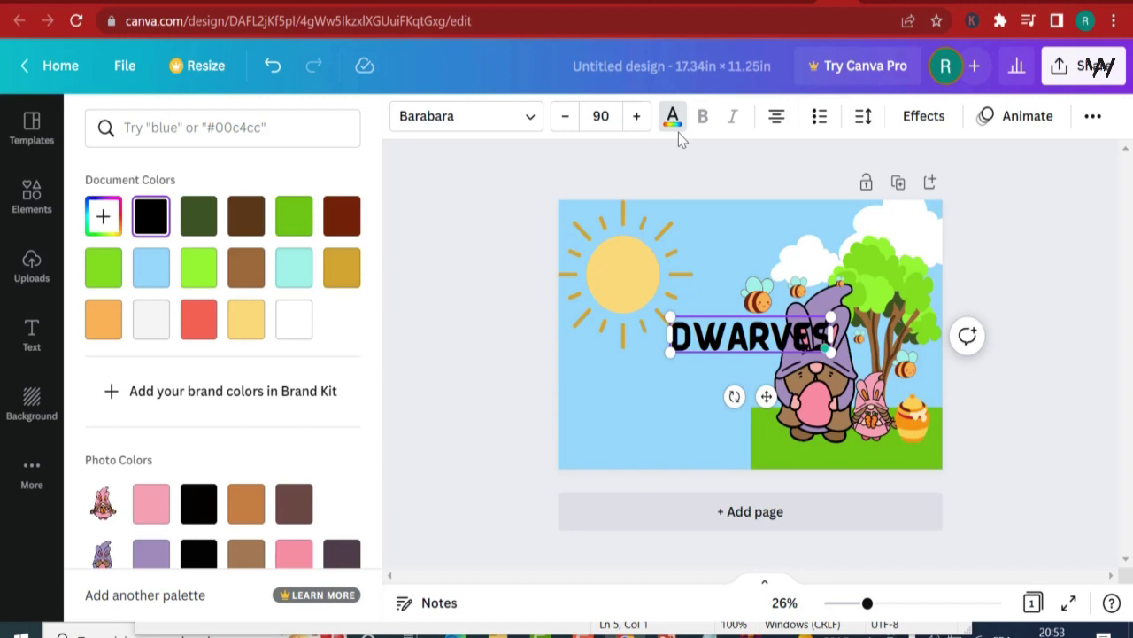
click(916, 116)
click(236, 375)
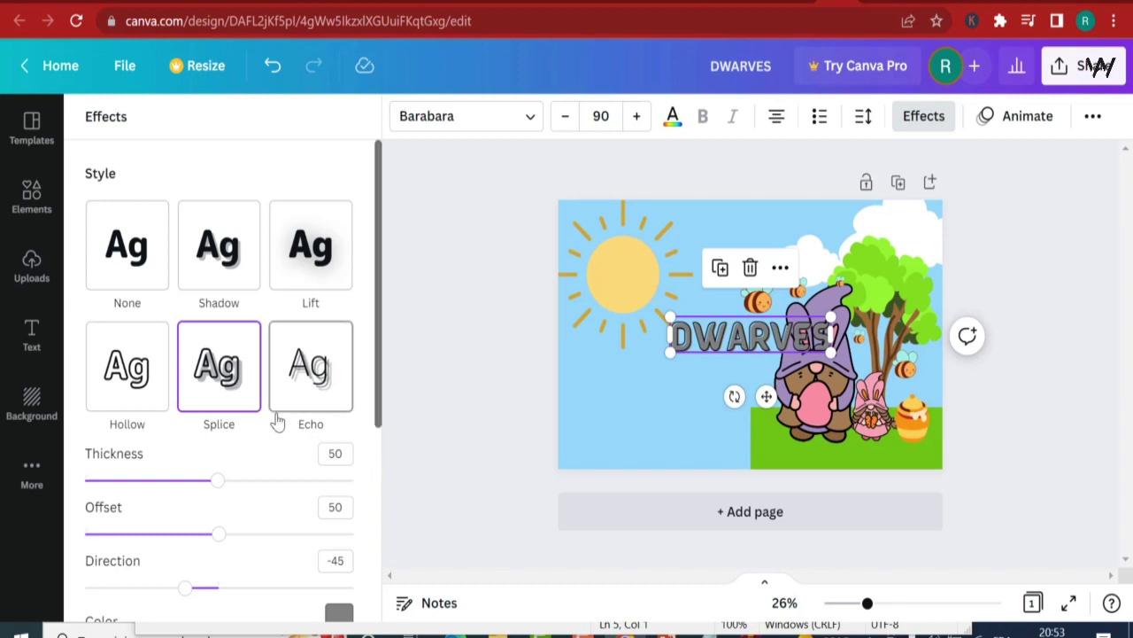
scroll(284, 416, down, 1)
drag(208, 447, 46, 441)
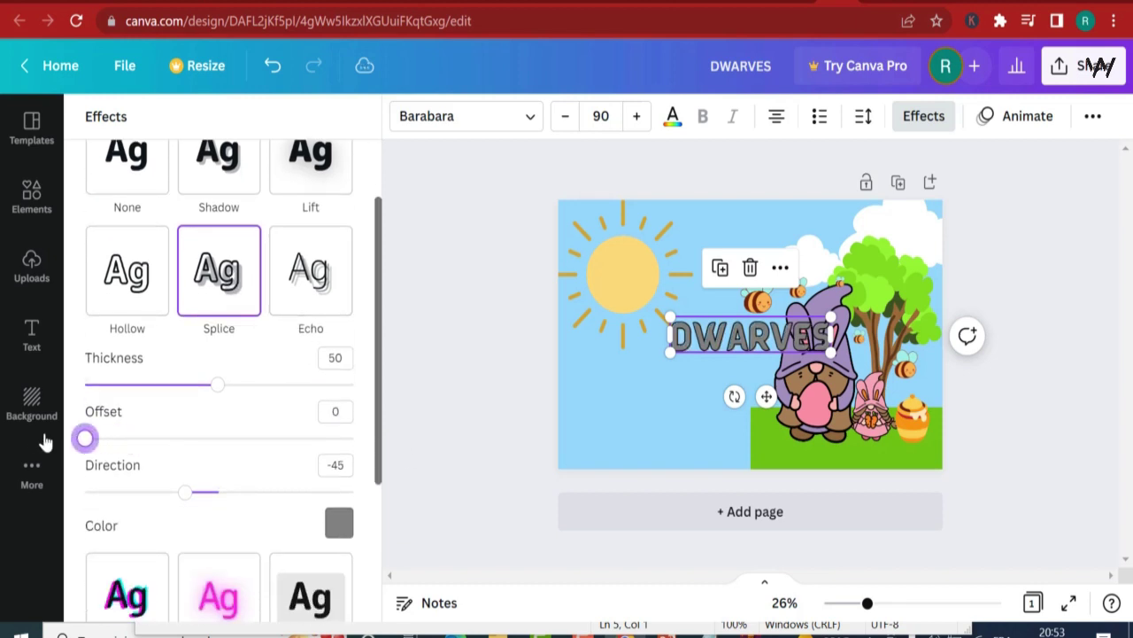
drag(220, 385, 359, 391)
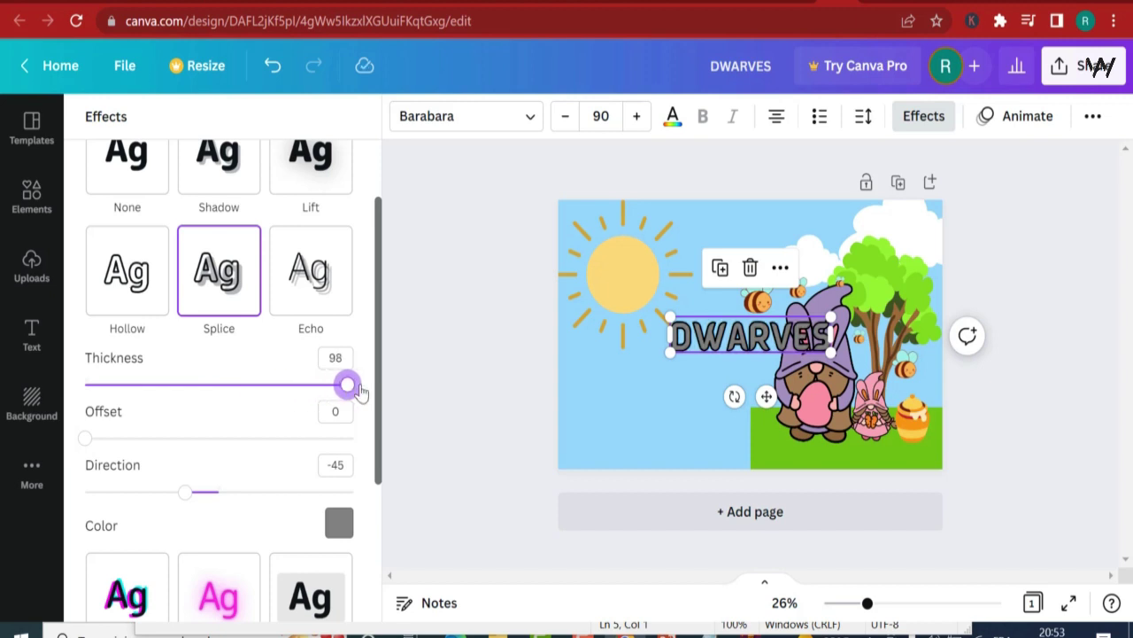
scroll(266, 416, down, 1)
scroll(207, 465, down, 1)
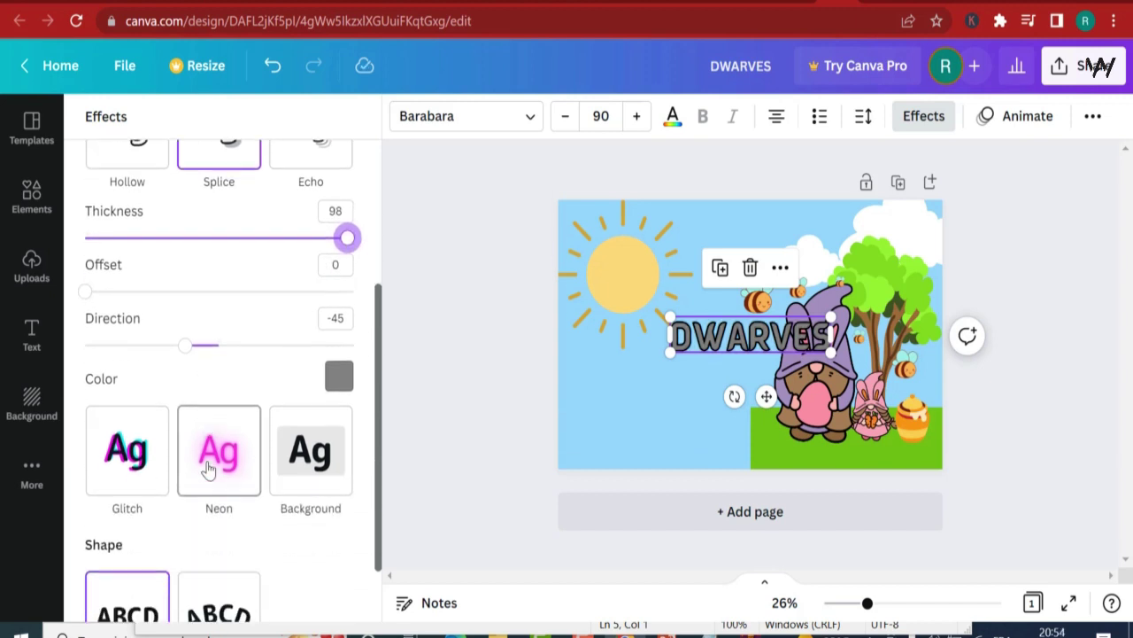
scroll(207, 451, up, 3)
Set the Splice effect color of the DWARVES heading to the medium violet-blue from the default colors
click(816, 337)
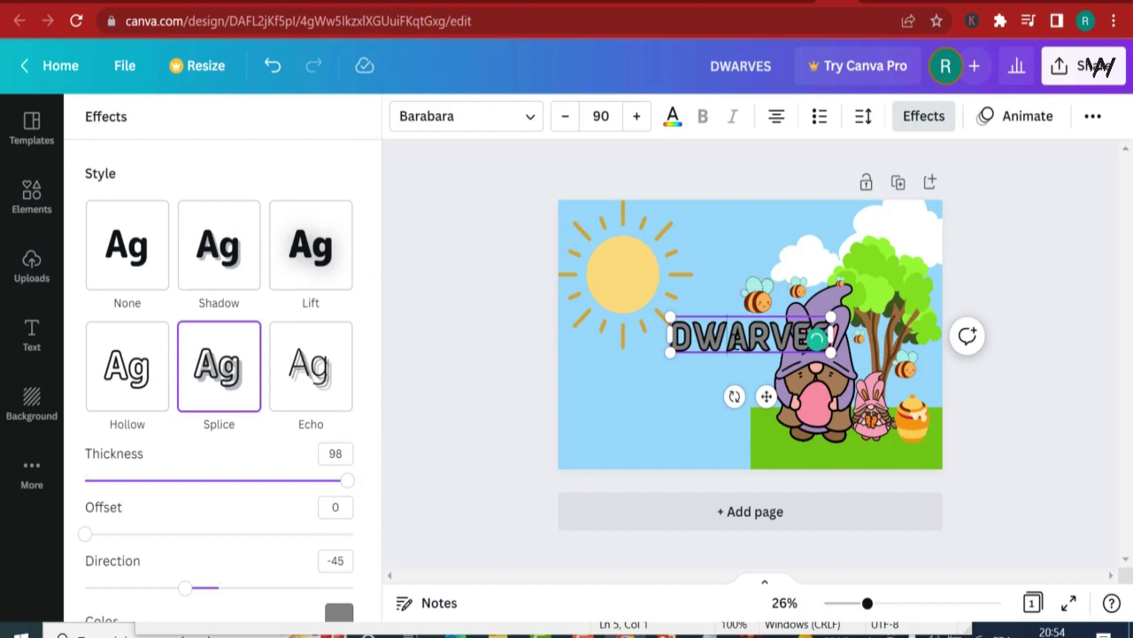
click(339, 612)
scroll(236, 430, down, 1)
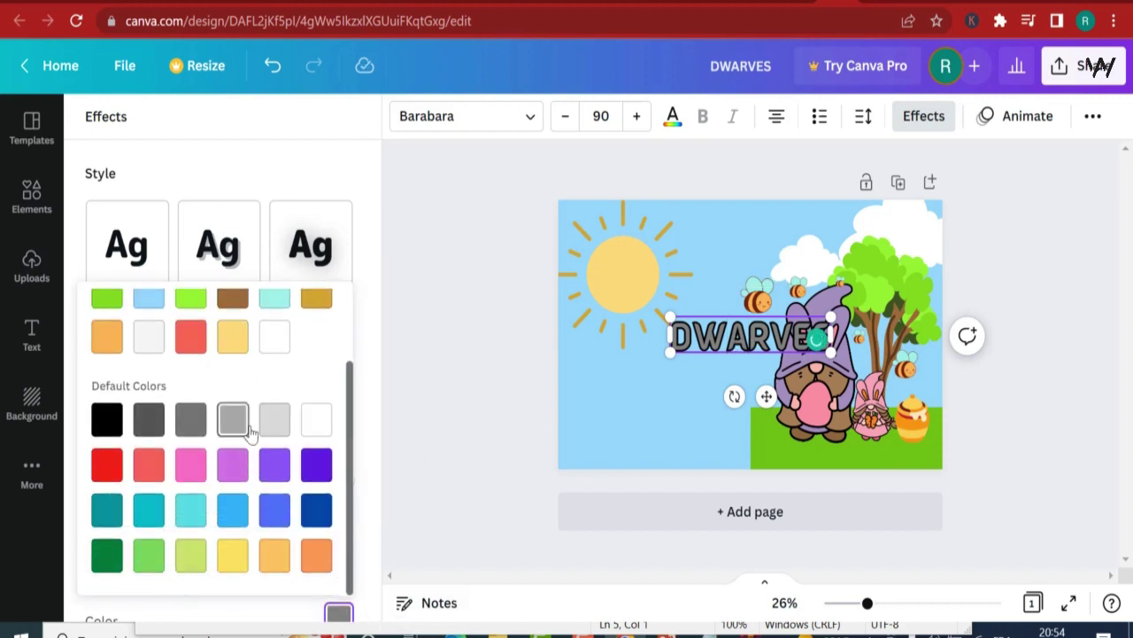
click(233, 510)
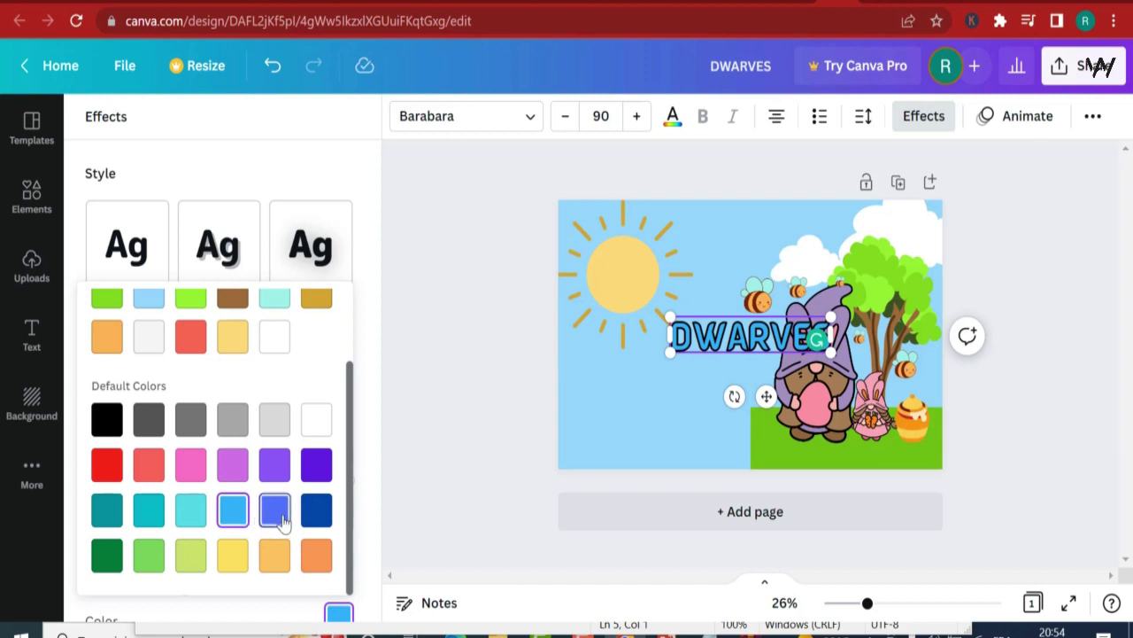
click(274, 510)
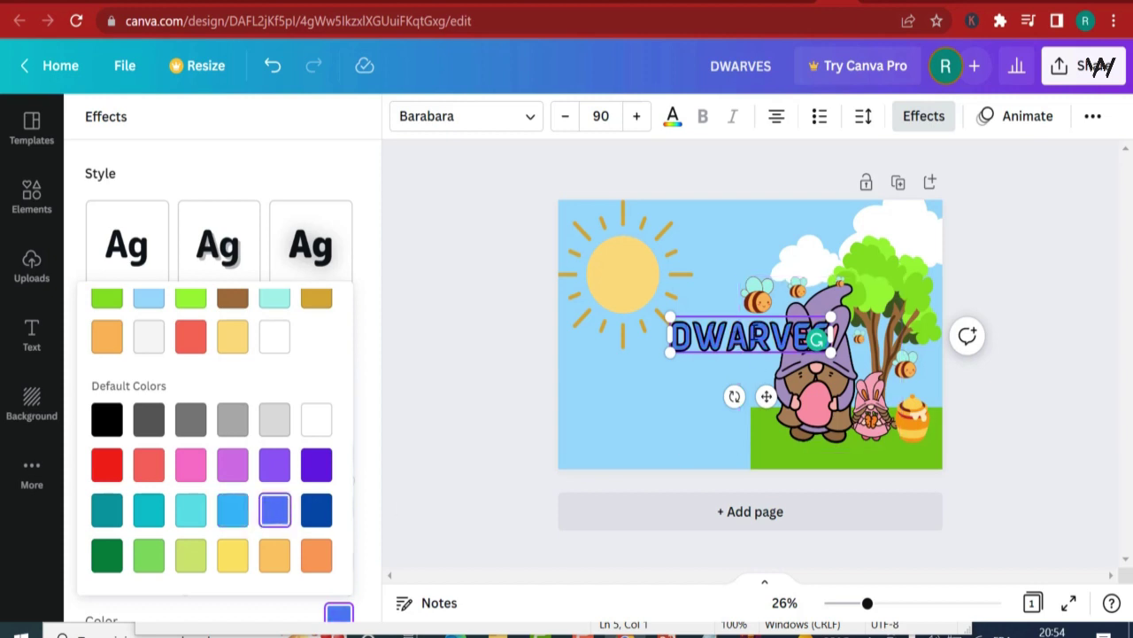
Move the DWARVES heading to the upper part of the front cover, above the gnomes and bees
click(771, 336)
key(Escape)
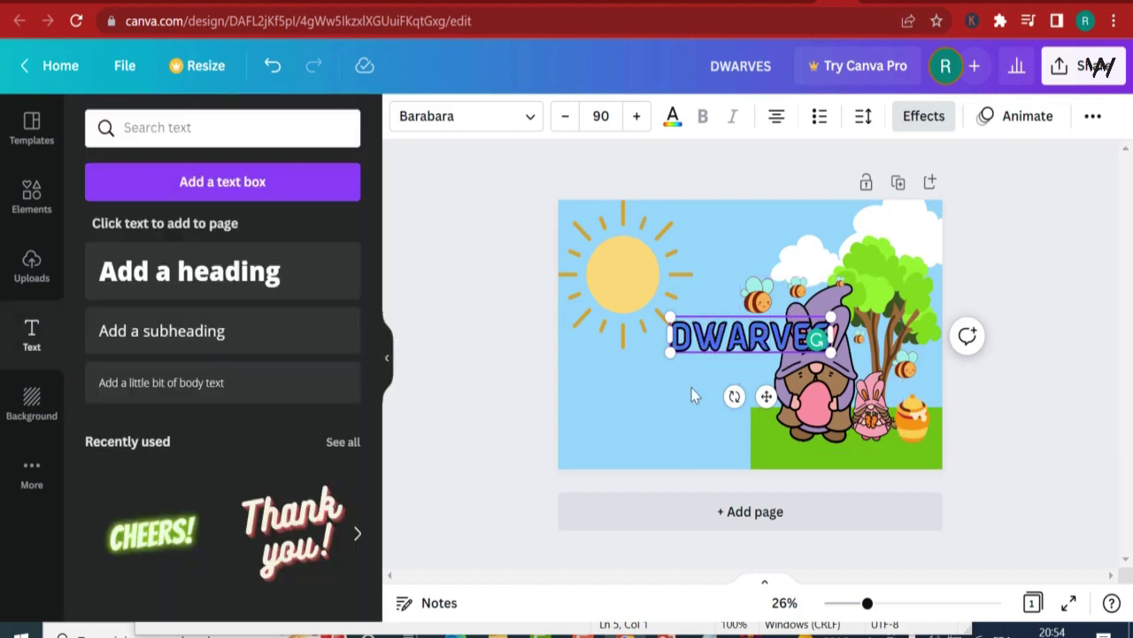
click(658, 390)
click(822, 323)
drag(822, 323, 849, 248)
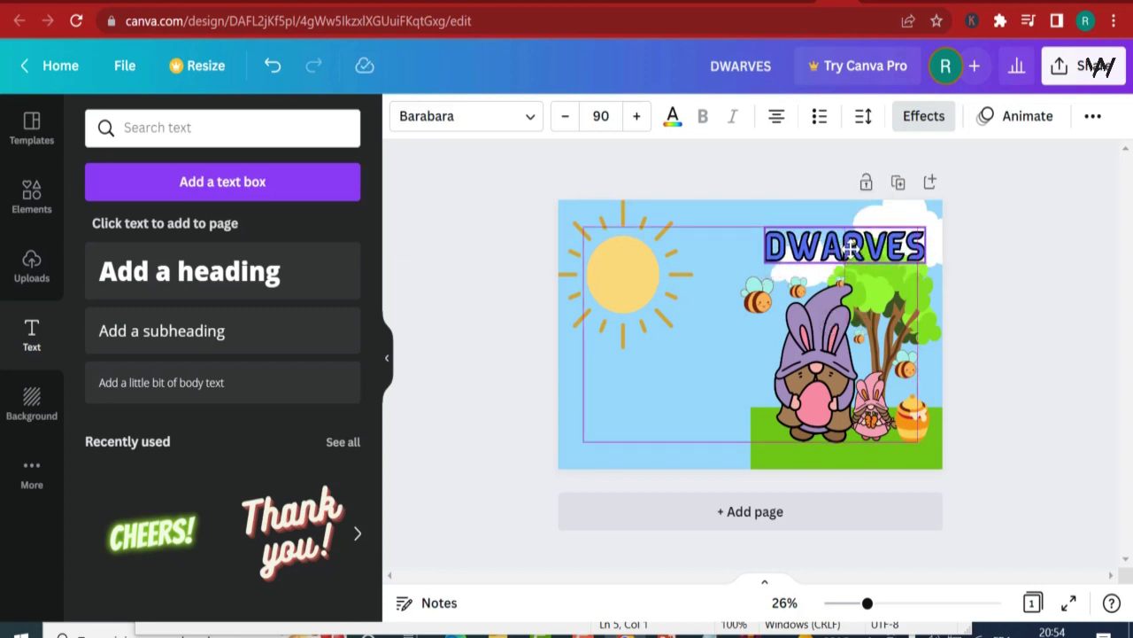
click(1017, 330)
Duplicate the DWARVES heading and scale the copy down to font size 65.8 directly beneath the original
click(851, 252)
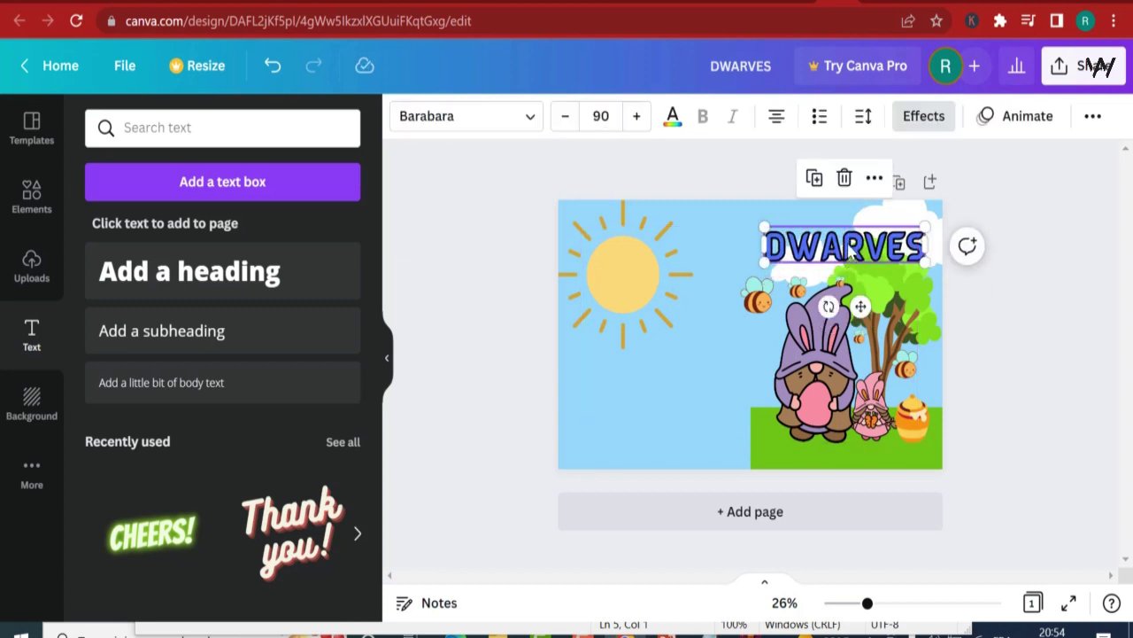
click(815, 181)
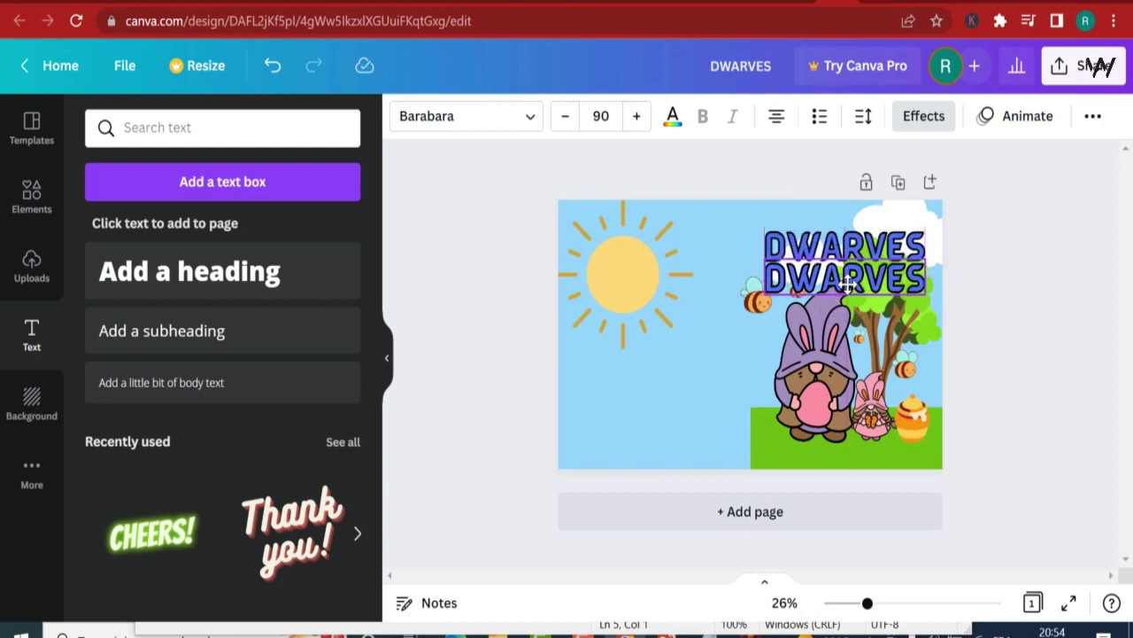
drag(906, 298, 869, 275)
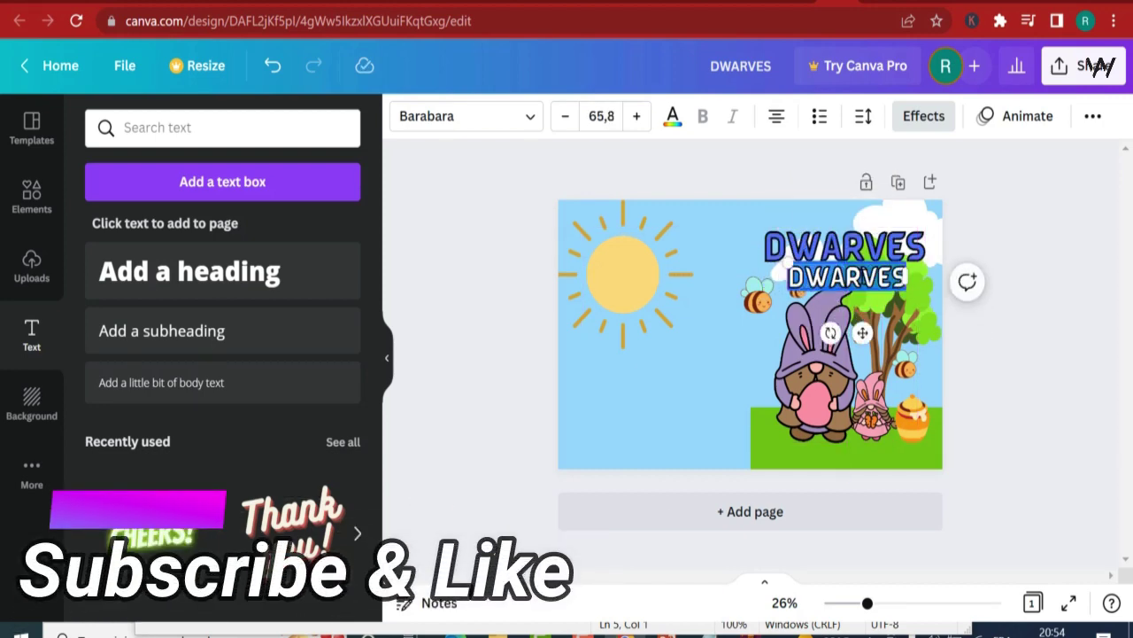
Replace the text of the smaller DWARVES copy with "COLORING BOOK"
key(BackSpace)
text(COLRO)
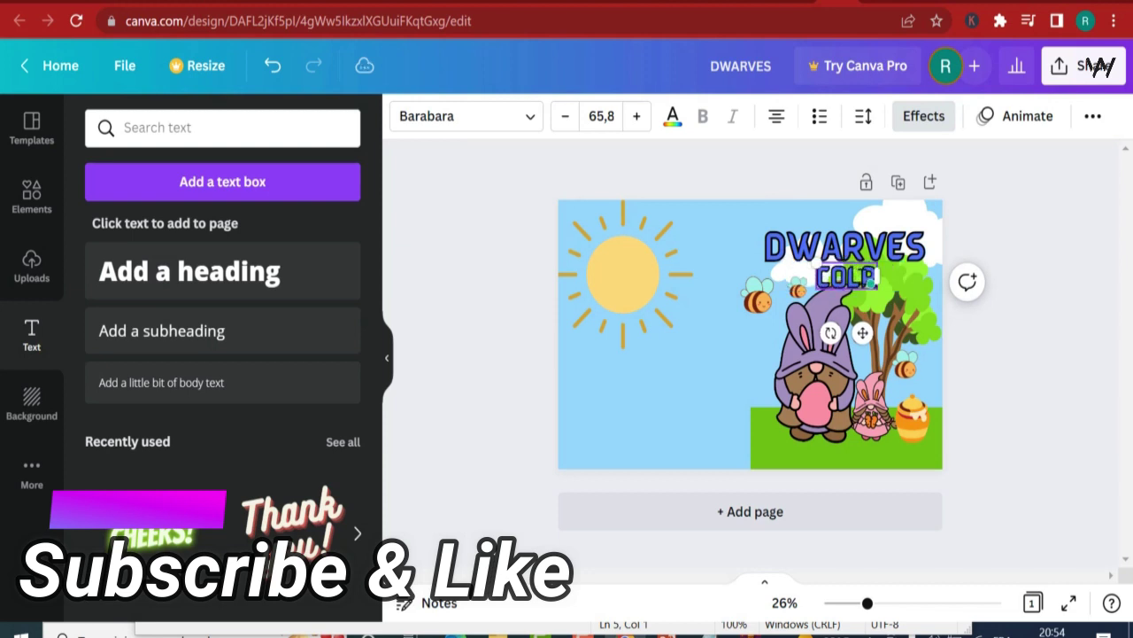
key(BackSpace)
key(BackSpace)
text(ORING P)
text(OOK)
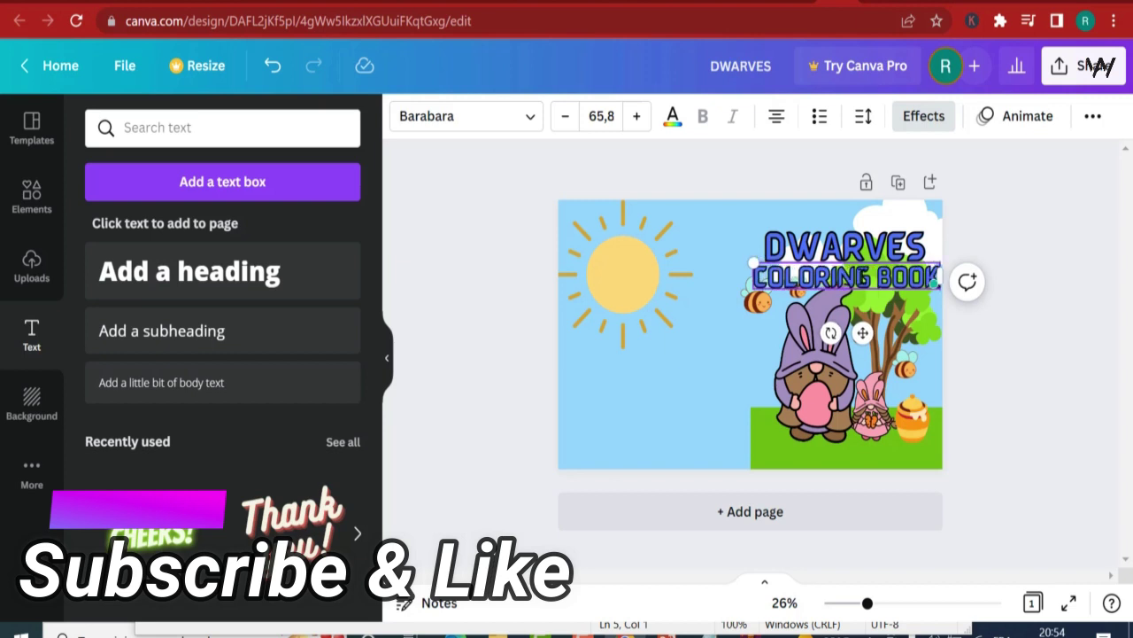
key(BackSpace)
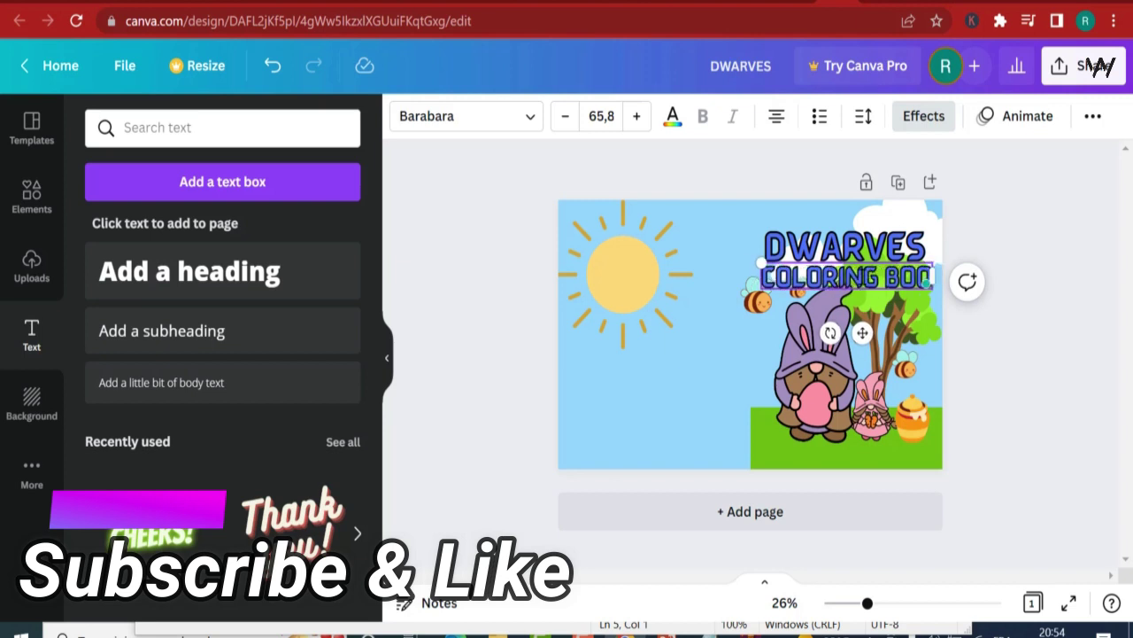
text(K)
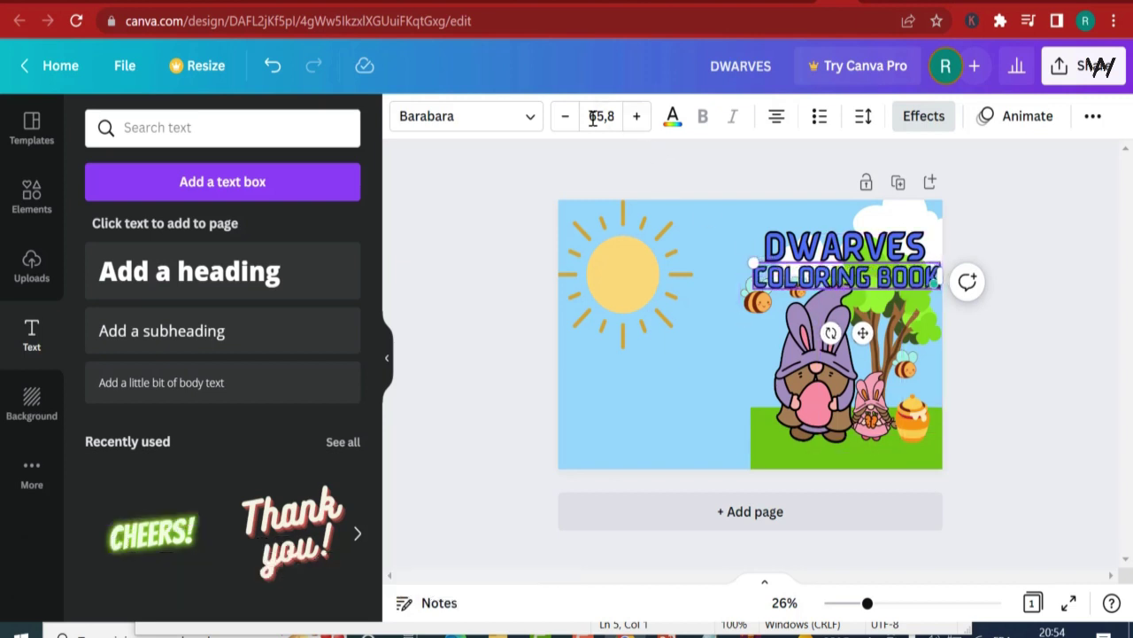
Set the font size of the COLORING BOOK subtitle to 45
click(594, 117)
click(589, 114)
click(590, 115)
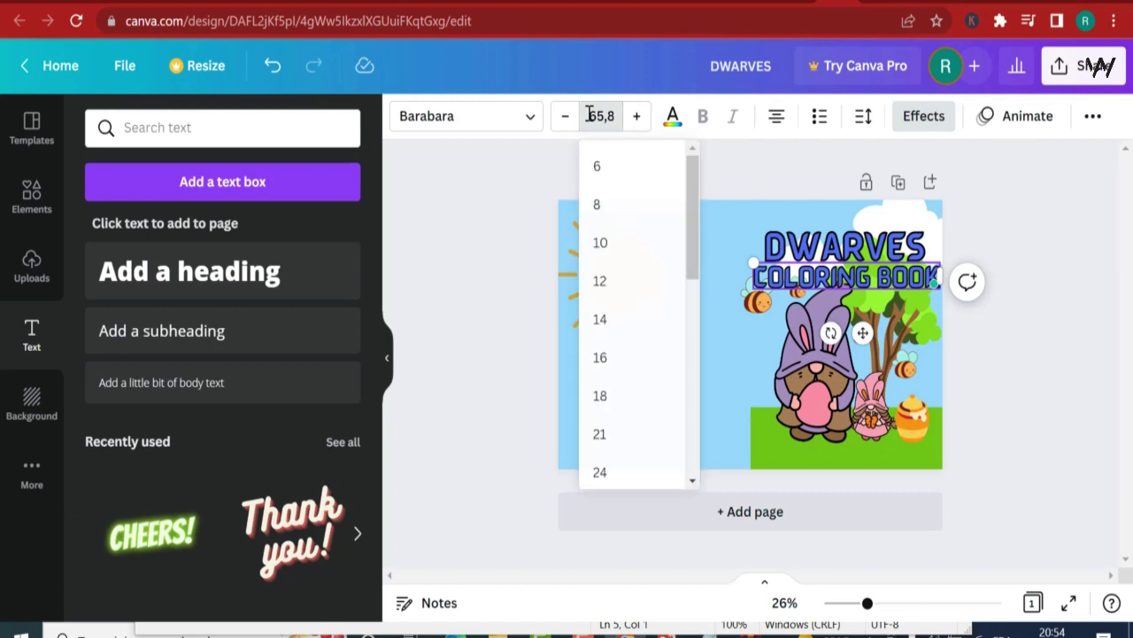
click(590, 115)
click(590, 115)
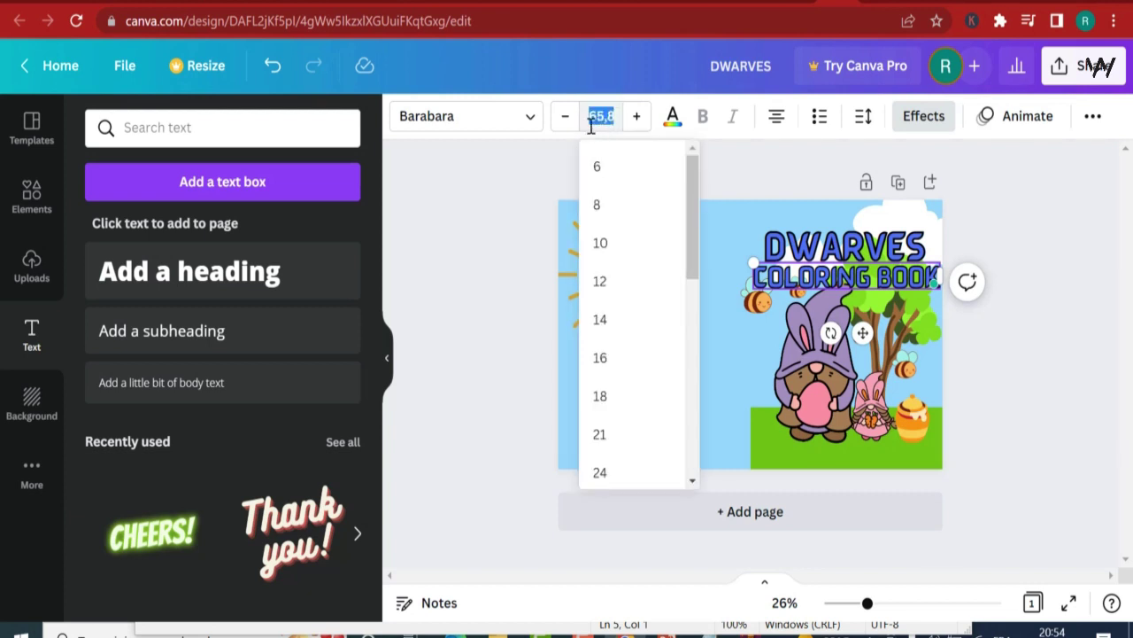
text(45)
key(Return)
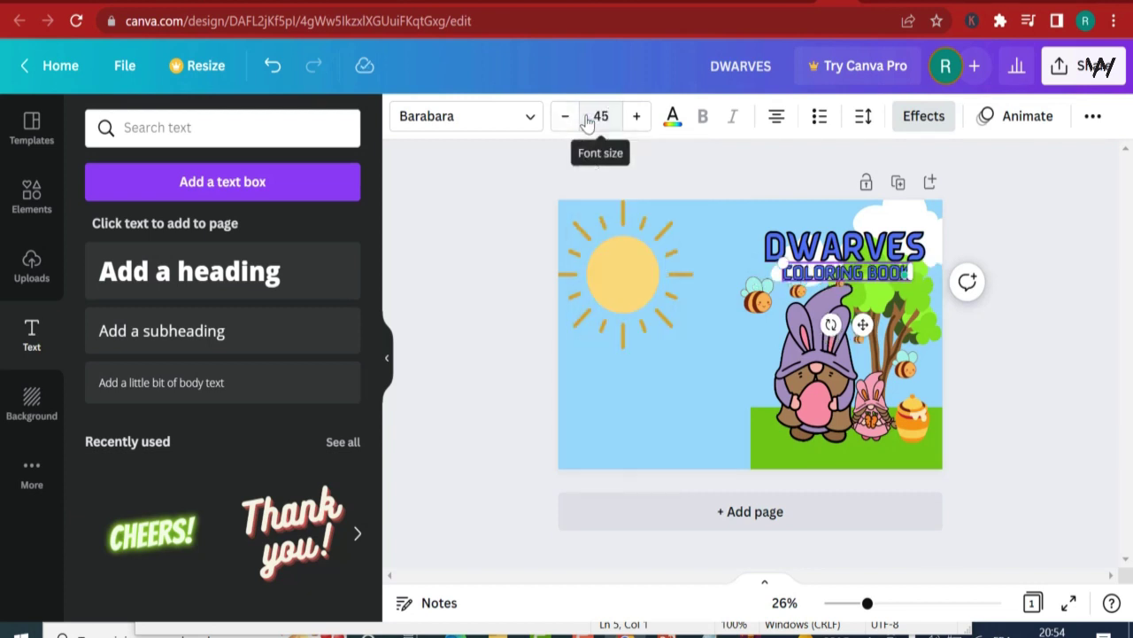
click(1000, 376)
Enlarge the COLORING BOOK subtitle to font size 48.3 and position it centered just below the DWARVES heading
click(894, 283)
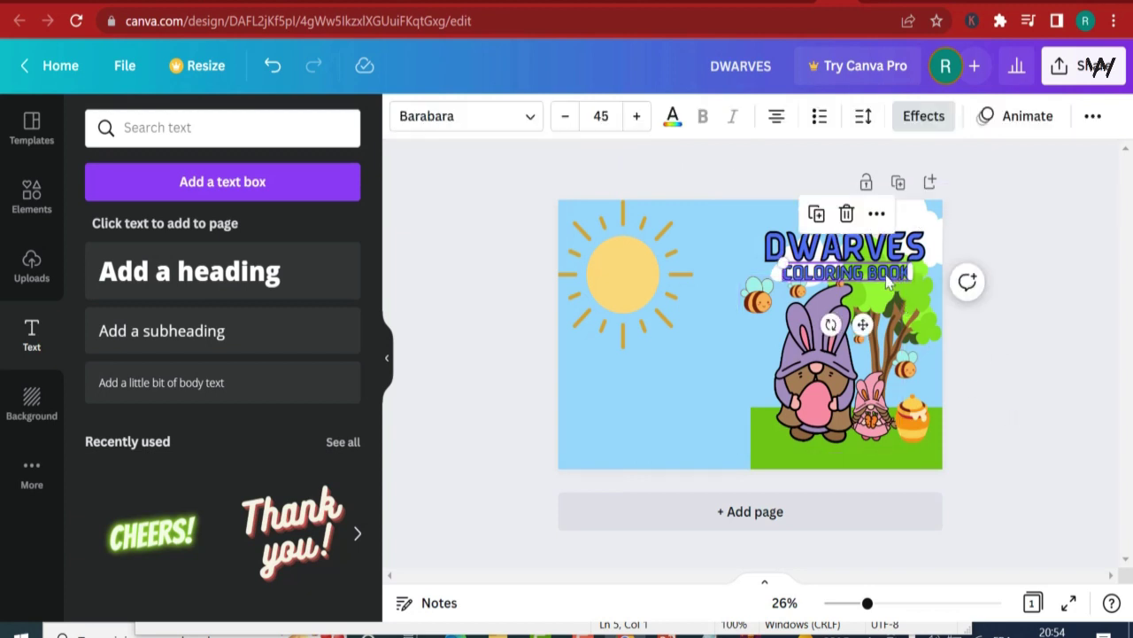
mouse_move(894, 283)
mouse_down()
mouse_move(876, 274)
mouse_move(918, 285)
mouse_move(883, 281)
mouse_up()
click(1045, 345)
click(892, 287)
click(1033, 384)
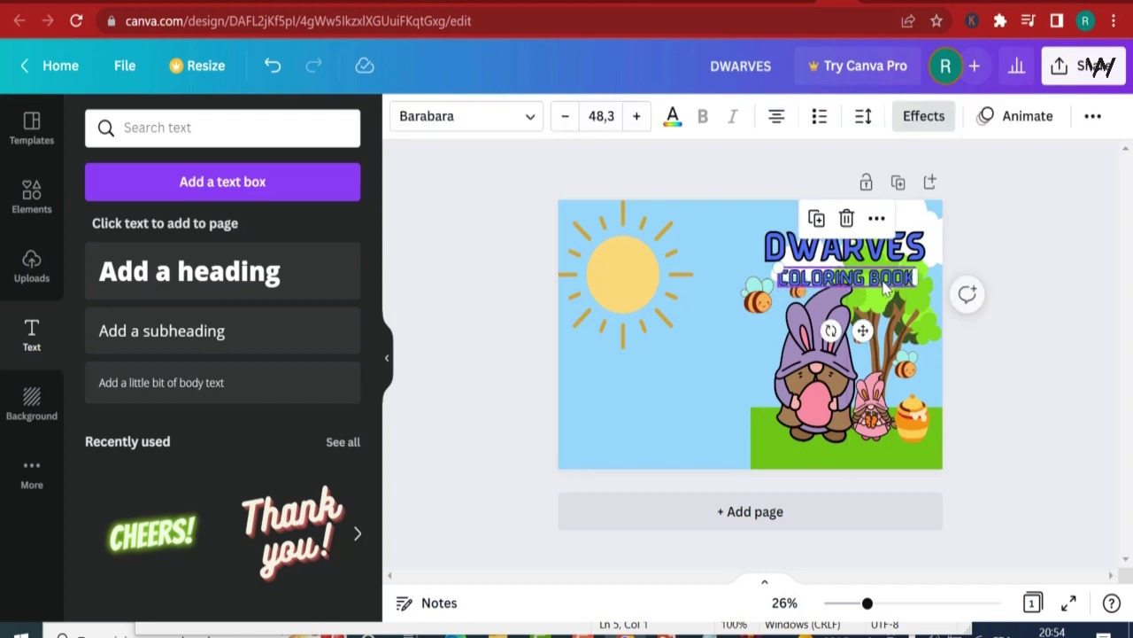
click(1017, 354)
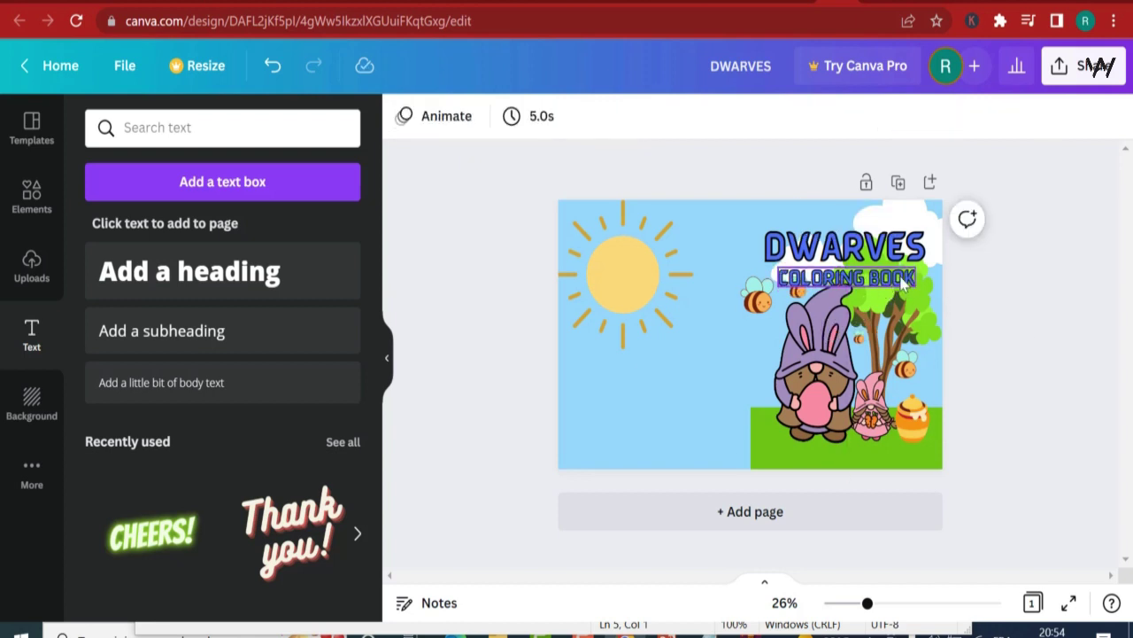
Place a copy of the COLORING BOOK subtitle on the grass below the gnomes and change its text to "FOR CHILDREN"
click(842, 282)
drag(842, 282, 856, 462)
double_click(857, 458)
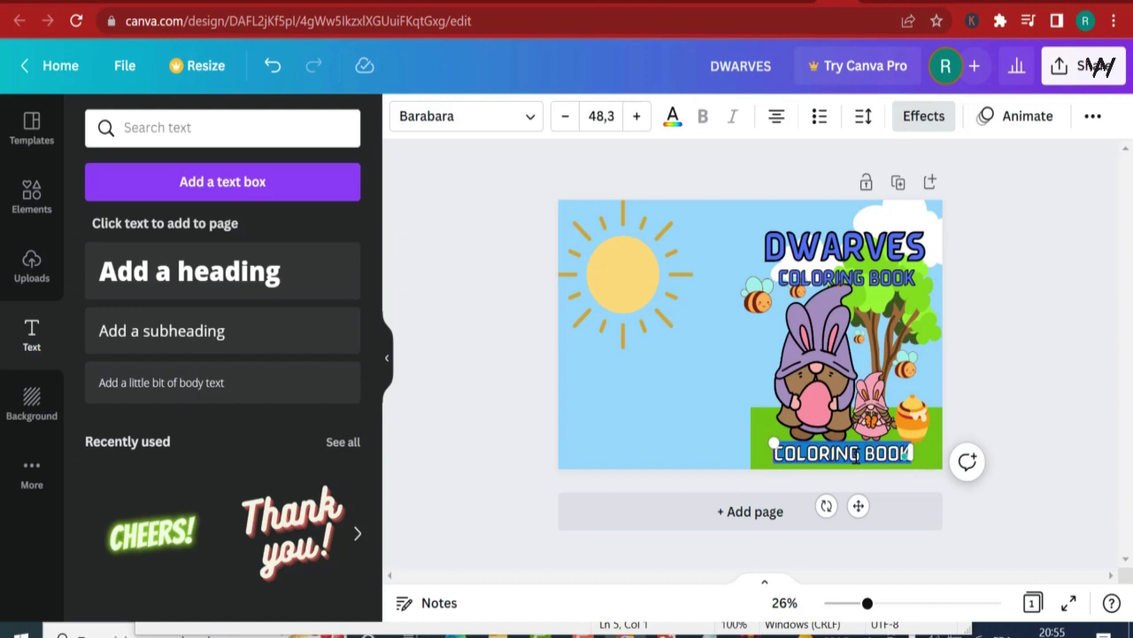
text(FOR CHILDRE)
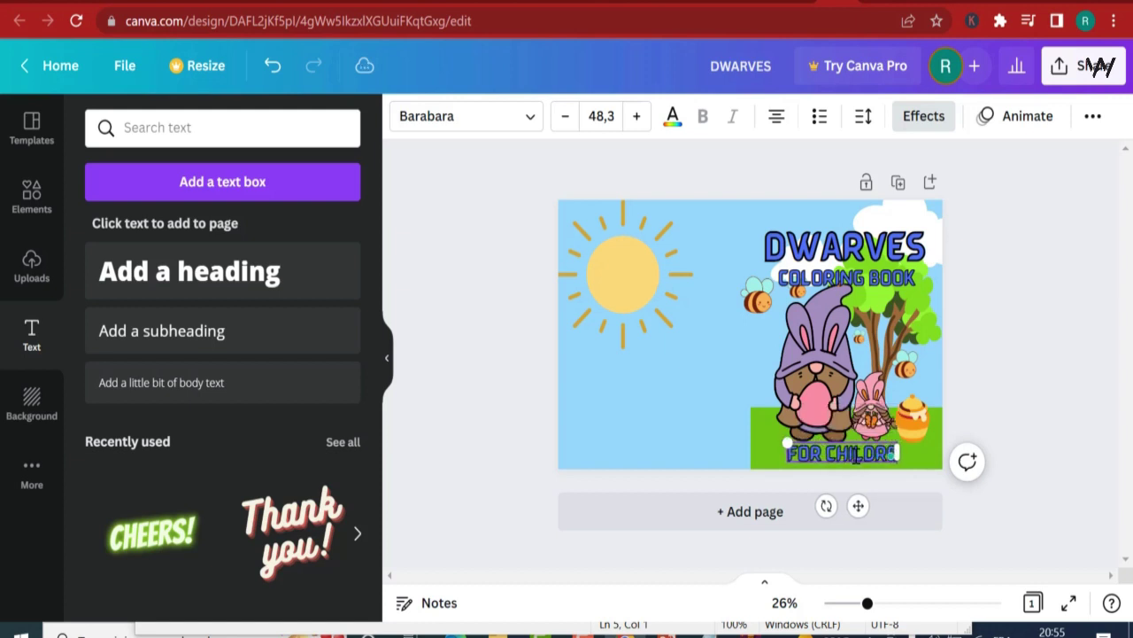
text(N)
click(1005, 522)
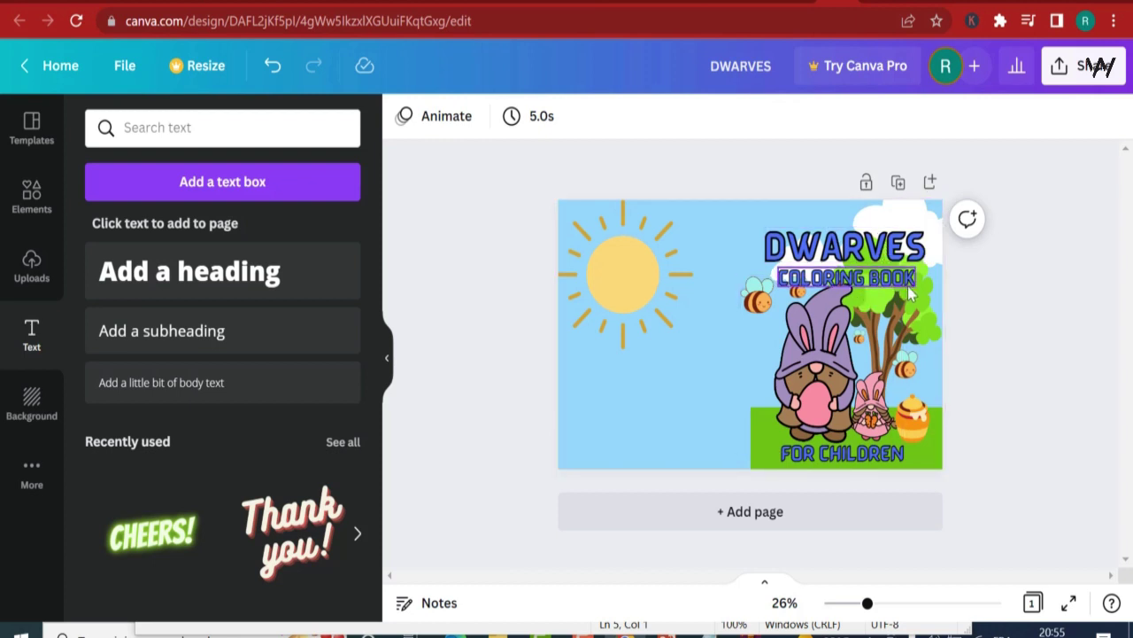
Set the text color of the DWARVES heading to the custom dark green #008916, trying white and red first
click(858, 257)
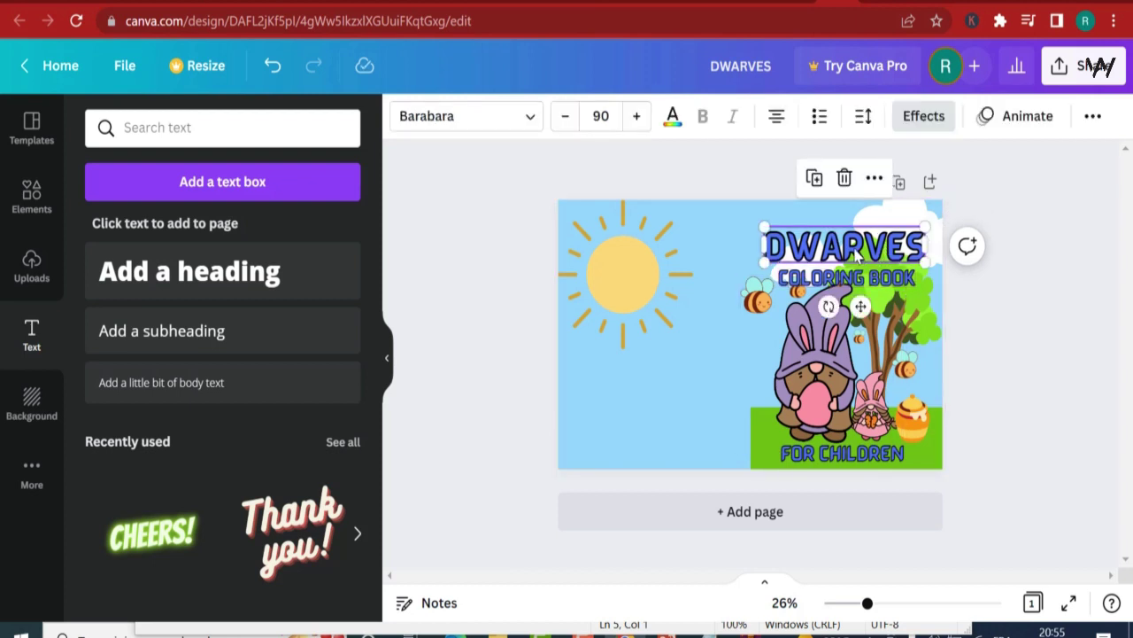
click(673, 118)
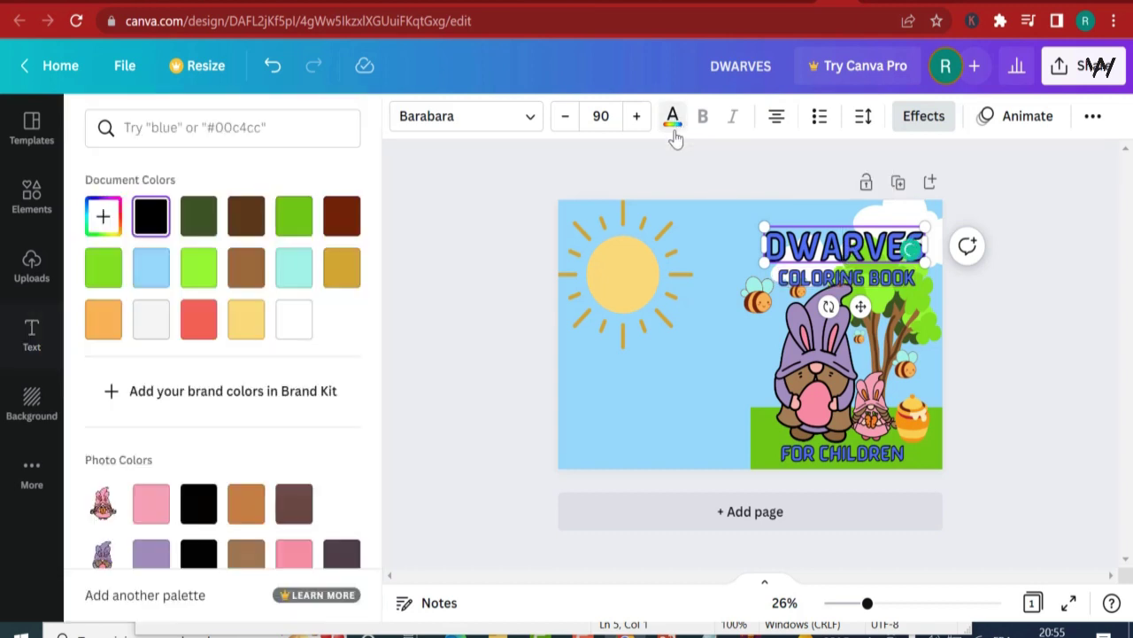
click(165, 225)
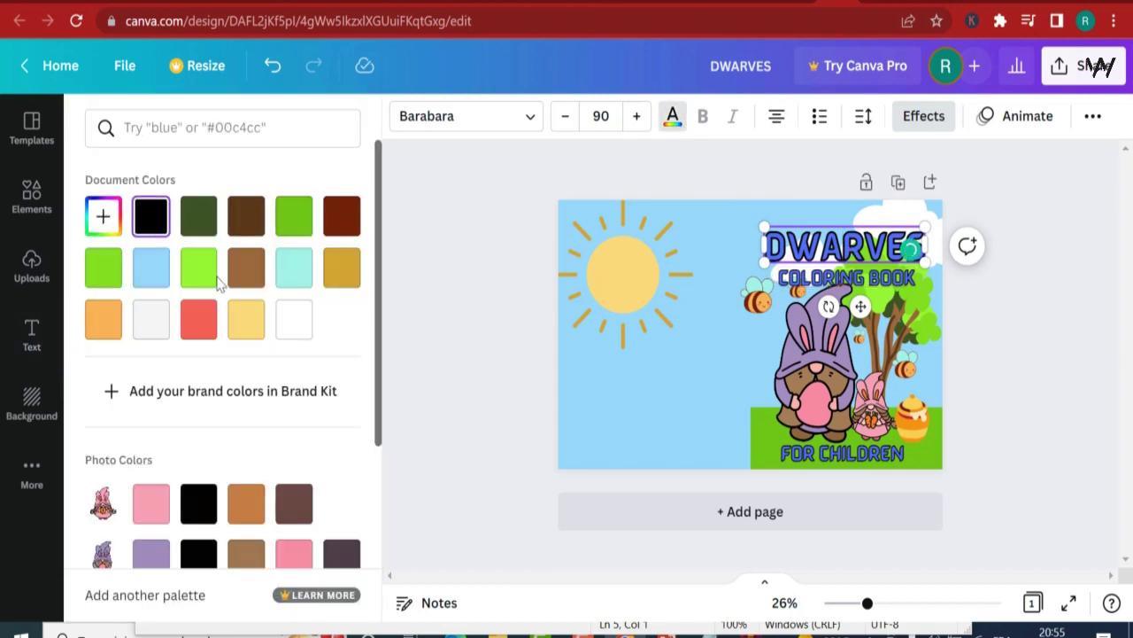
scroll(228, 317, down, 3)
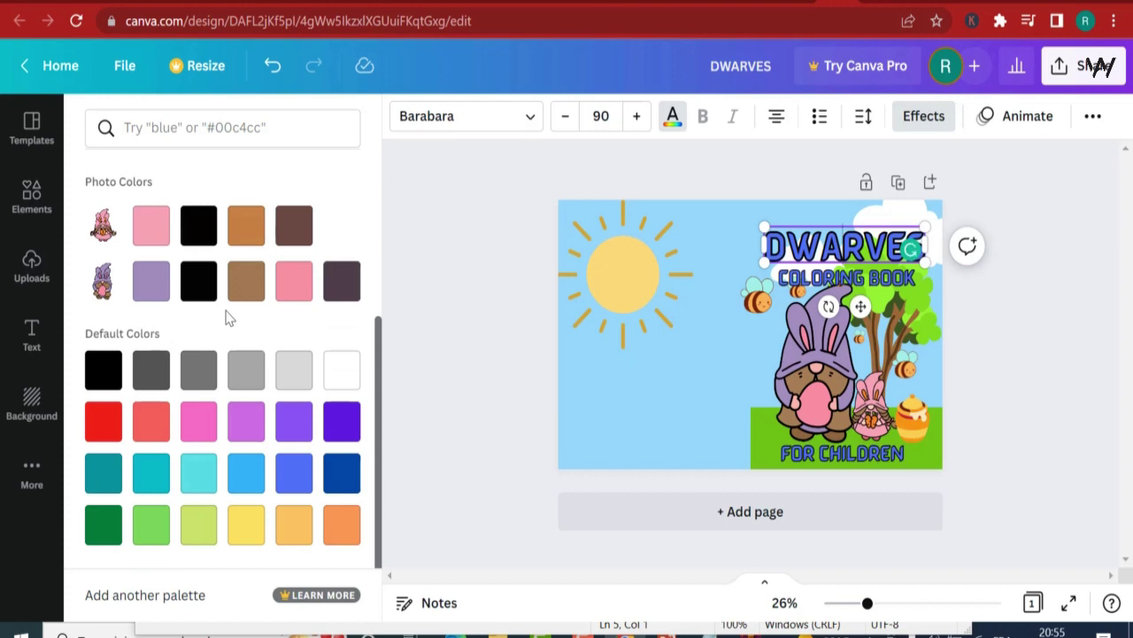
scroll(228, 317, up, 3)
scroll(228, 317, down, 3)
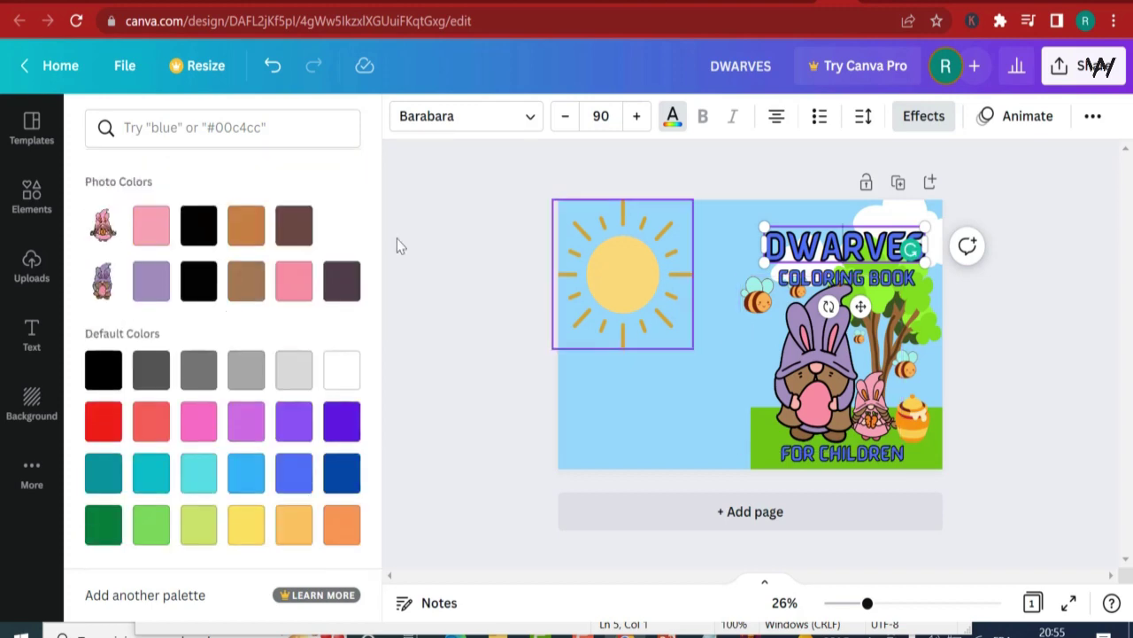
scroll(229, 317, up, 3)
click(103, 216)
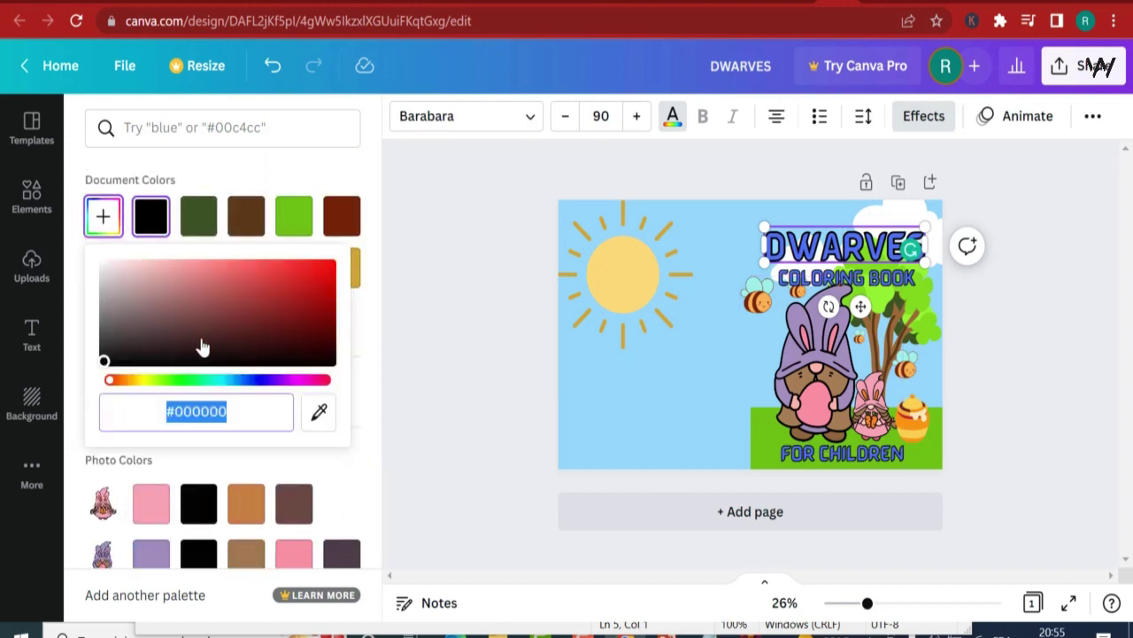
drag(103, 357, 79, 249)
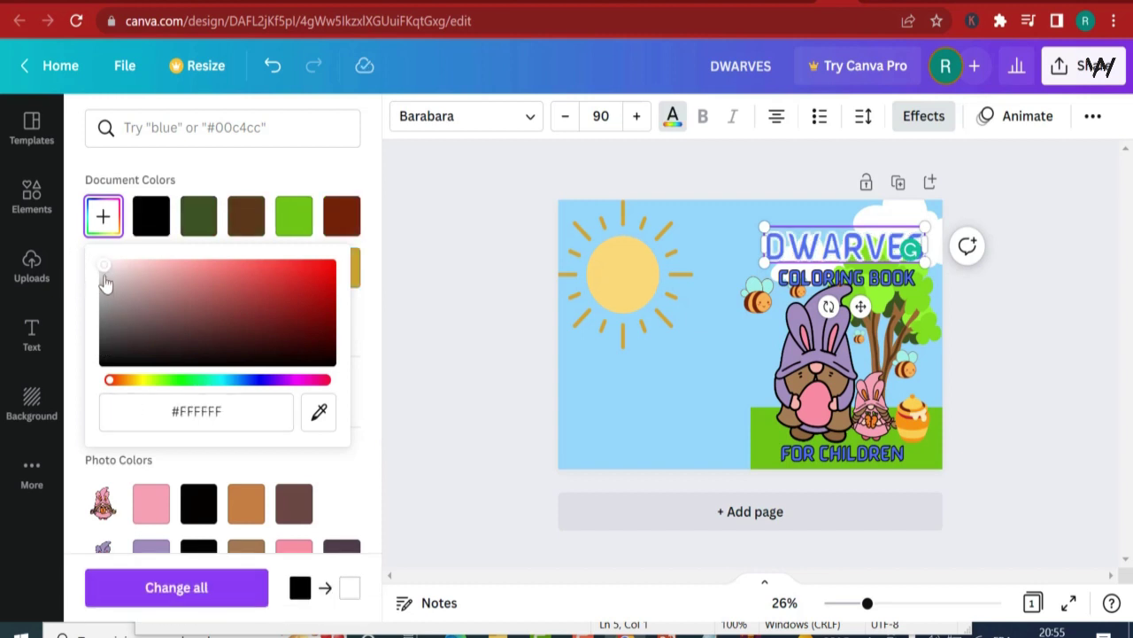
drag(106, 282, 288, 280)
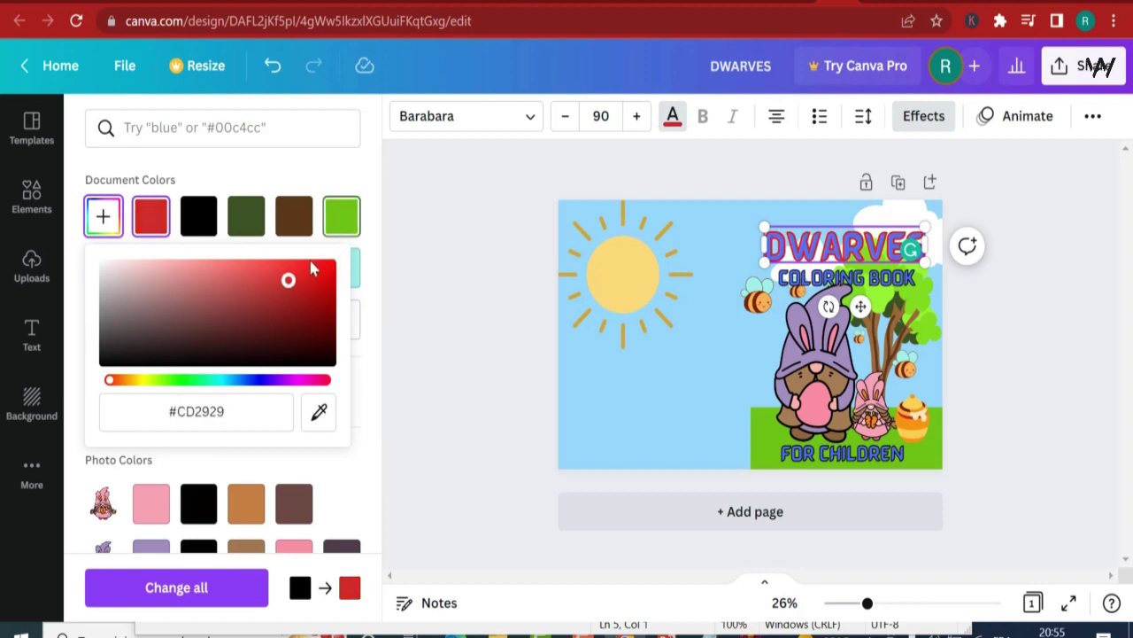
drag(120, 380, 188, 383)
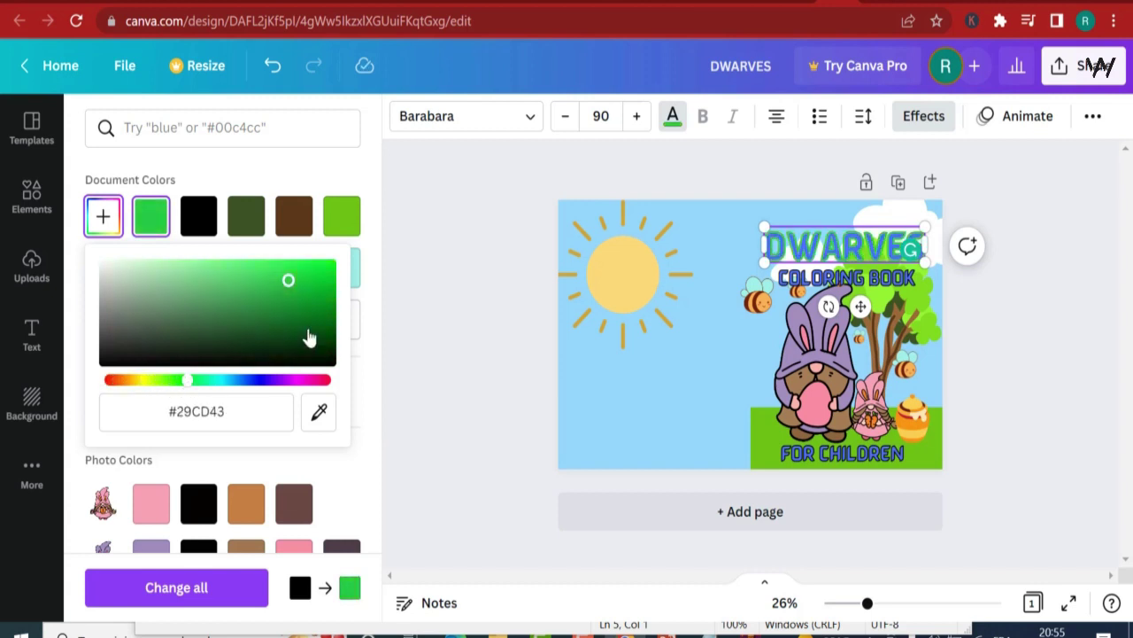
drag(293, 289, 372, 315)
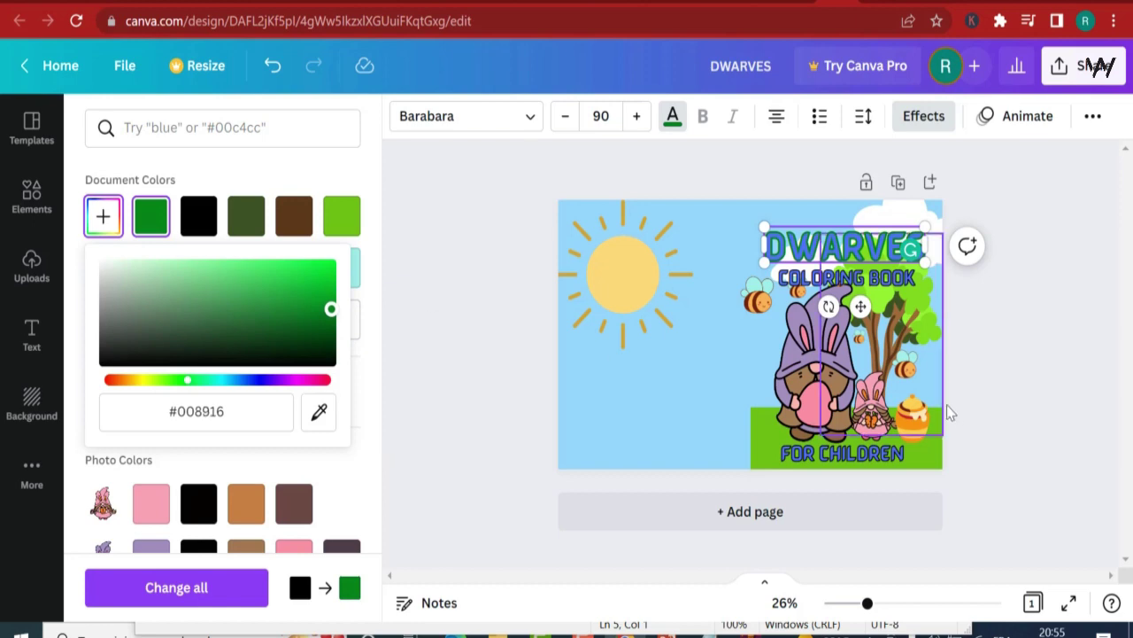
click(990, 389)
click(1044, 363)
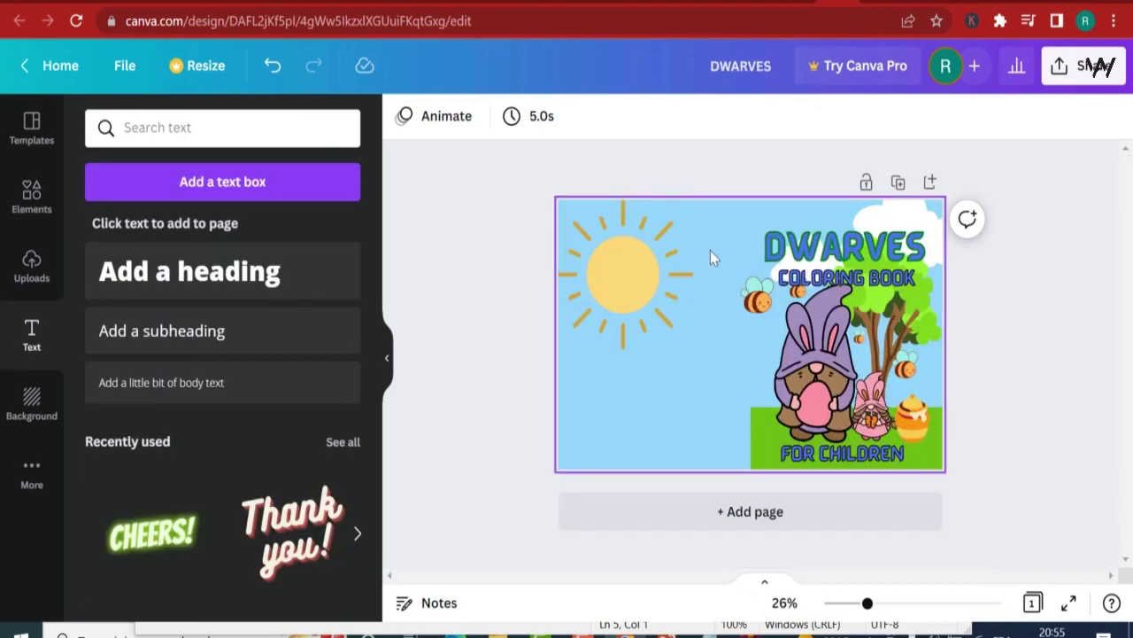
Change the color of the sun's rays to the custom bright yellow #FAFF00
click(623, 274)
click(403, 116)
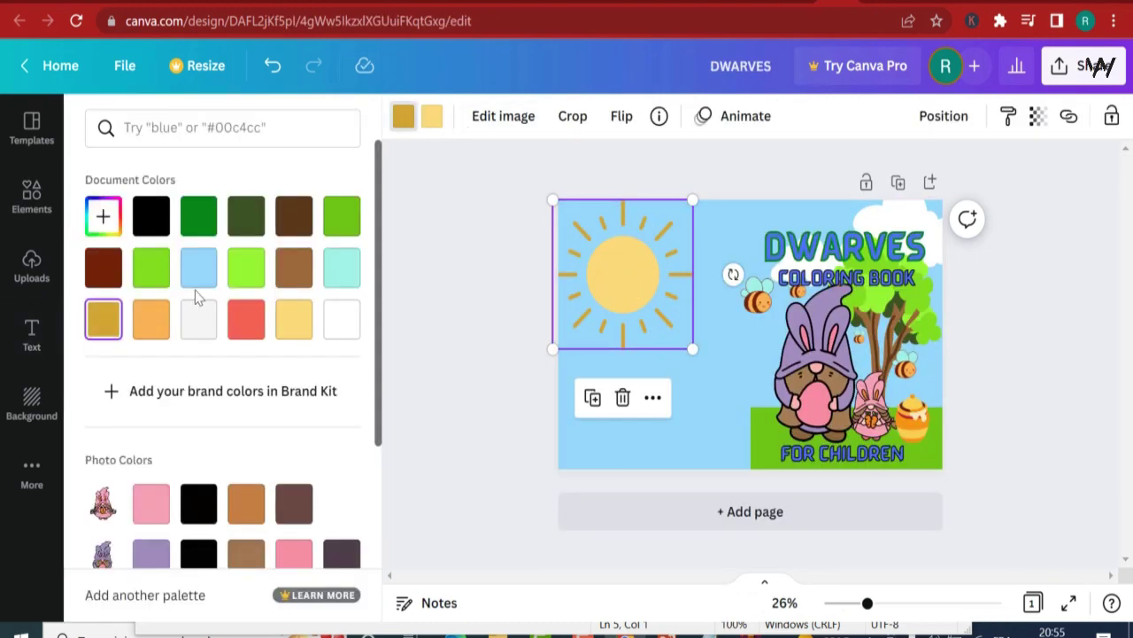
click(104, 217)
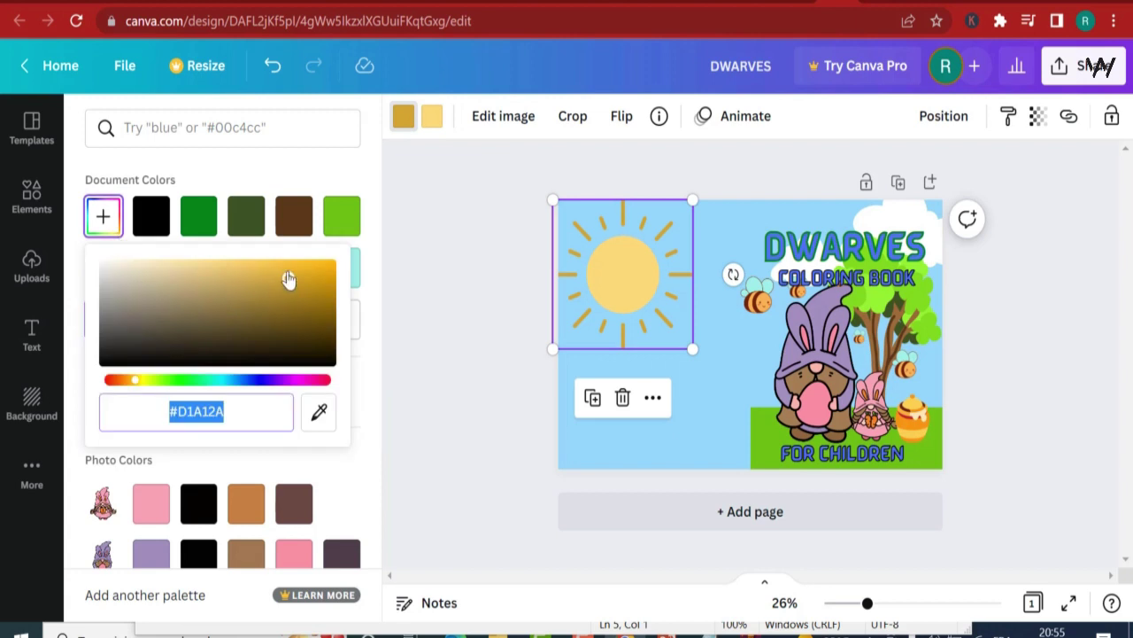
drag(142, 383, 147, 383)
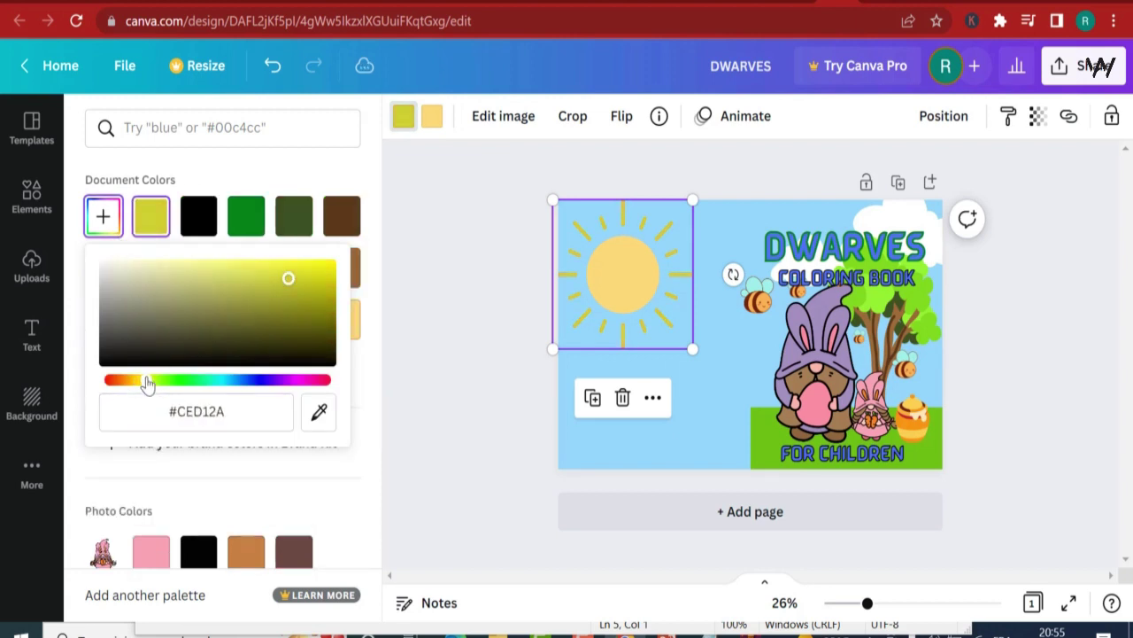
drag(299, 283, 335, 262)
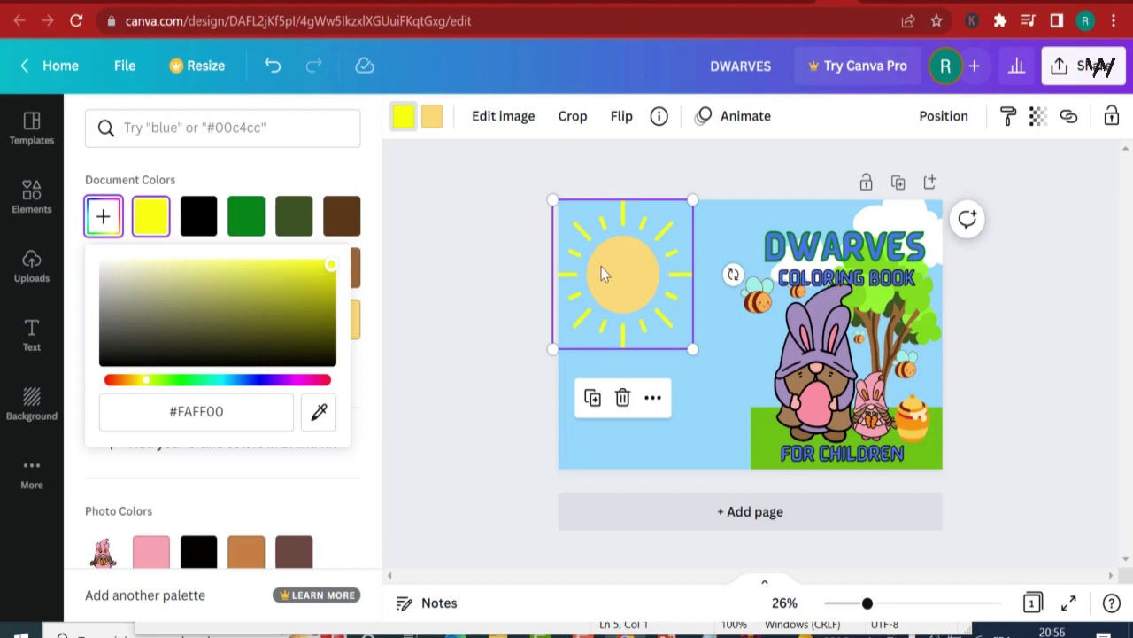
Recolor the sun's center disc to the same bright yellow #FAFF00 as its rays, and deselect it
click(601, 274)
click(433, 118)
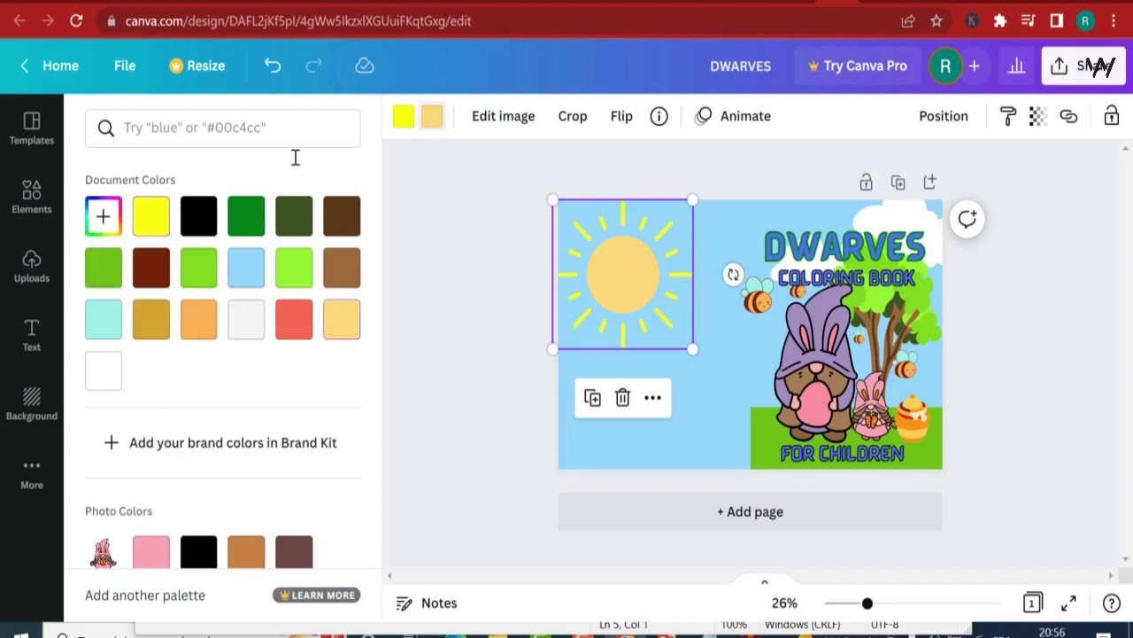
click(151, 216)
click(102, 216)
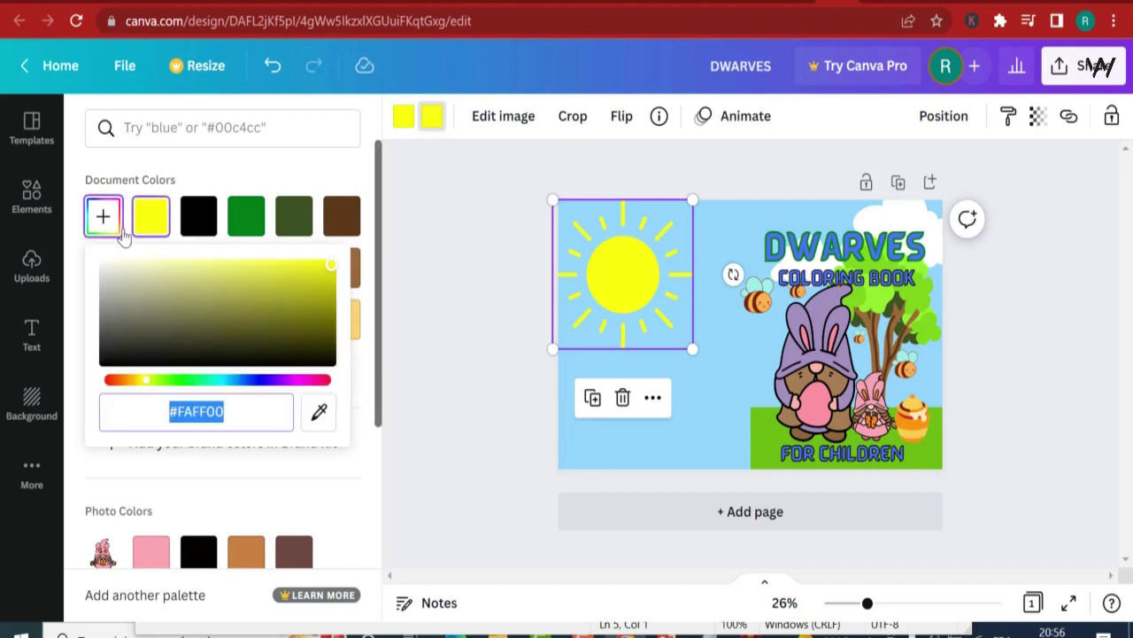
click(688, 298)
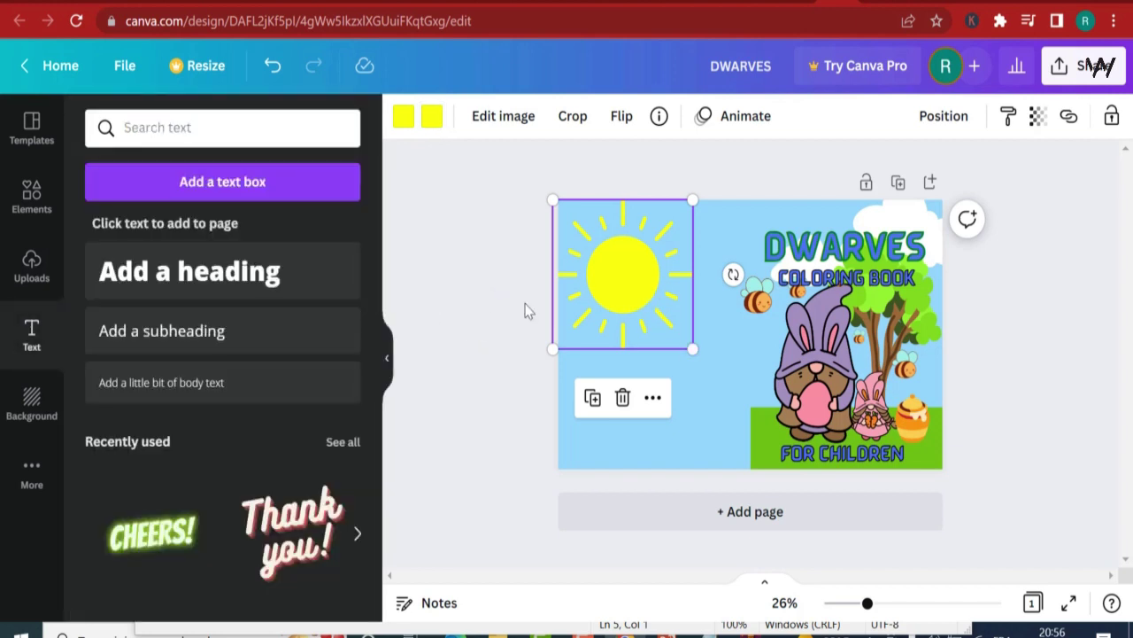
click(452, 311)
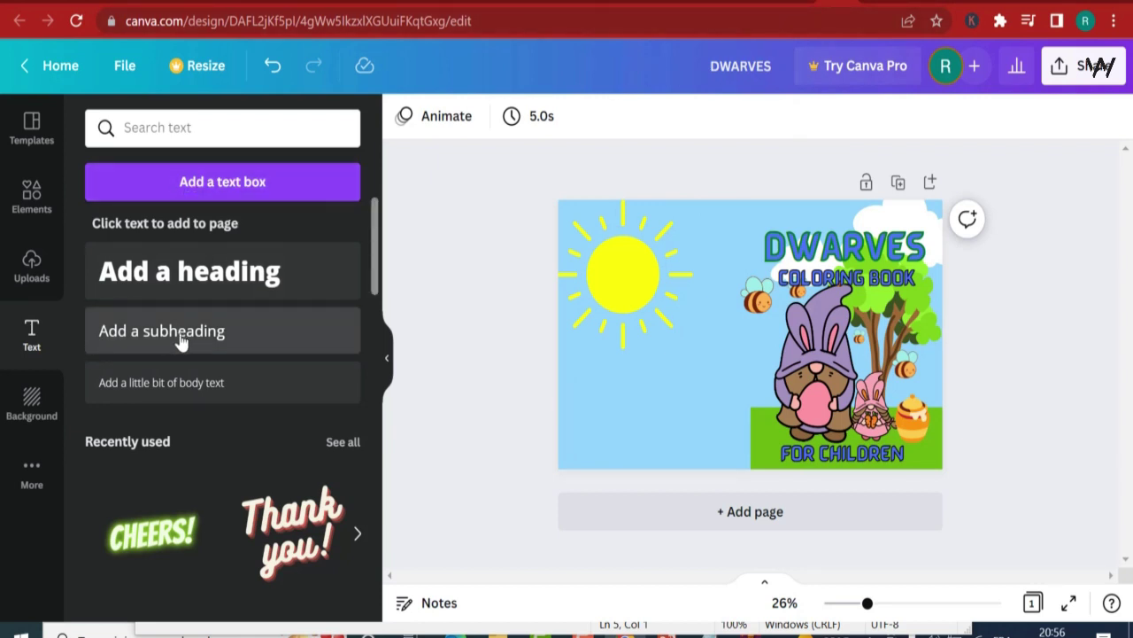
Place a subheading over the sun and replace its text with "Created for kids that love dwarves and bees", copied from the Gnome coloring book design
drag(630, 253, 651, 285)
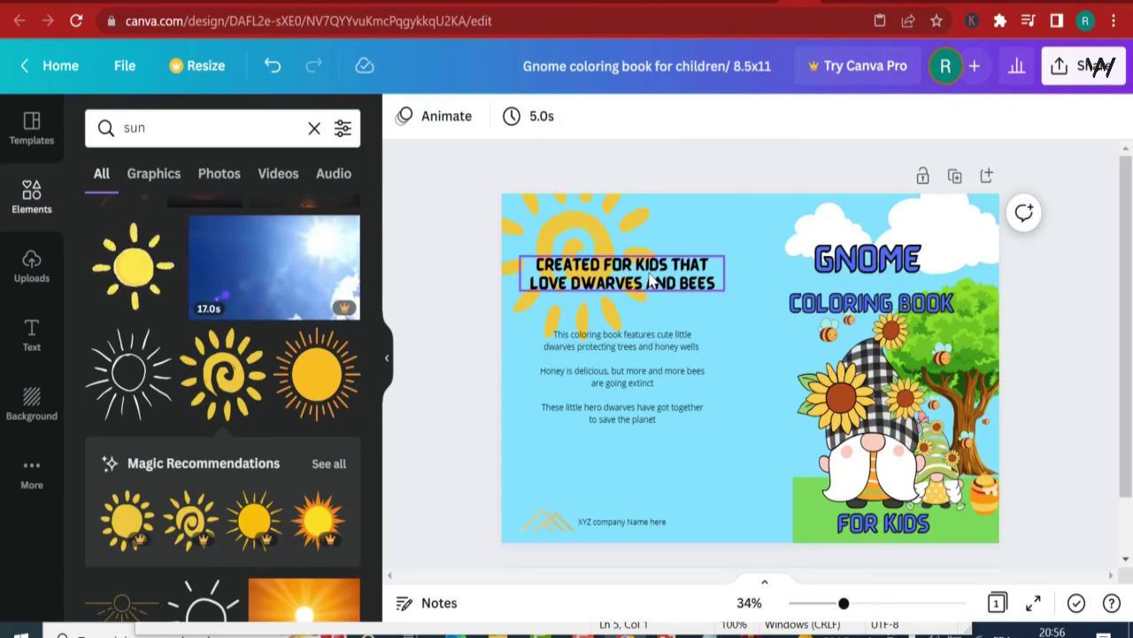
click(650, 282)
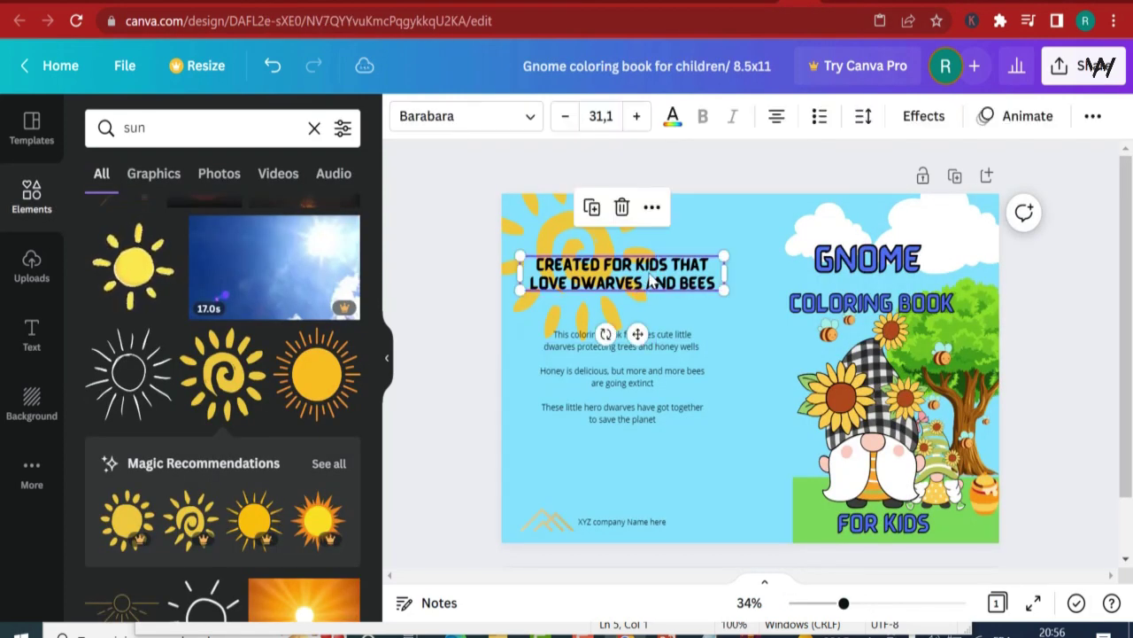
double_click(651, 282)
right_click(642, 274)
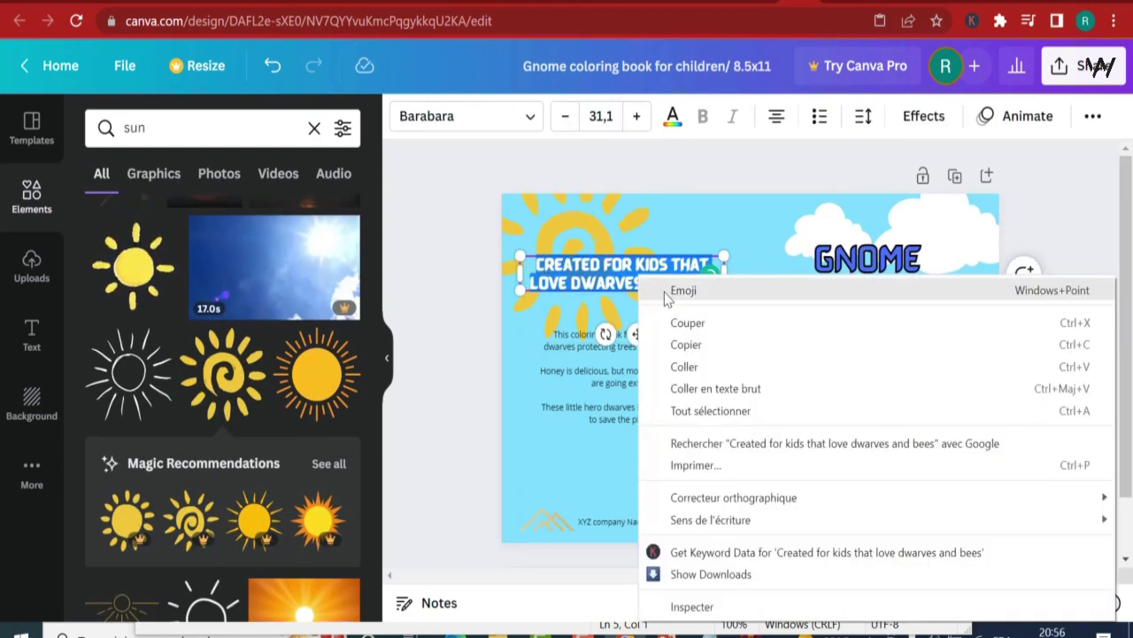
click(729, 345)
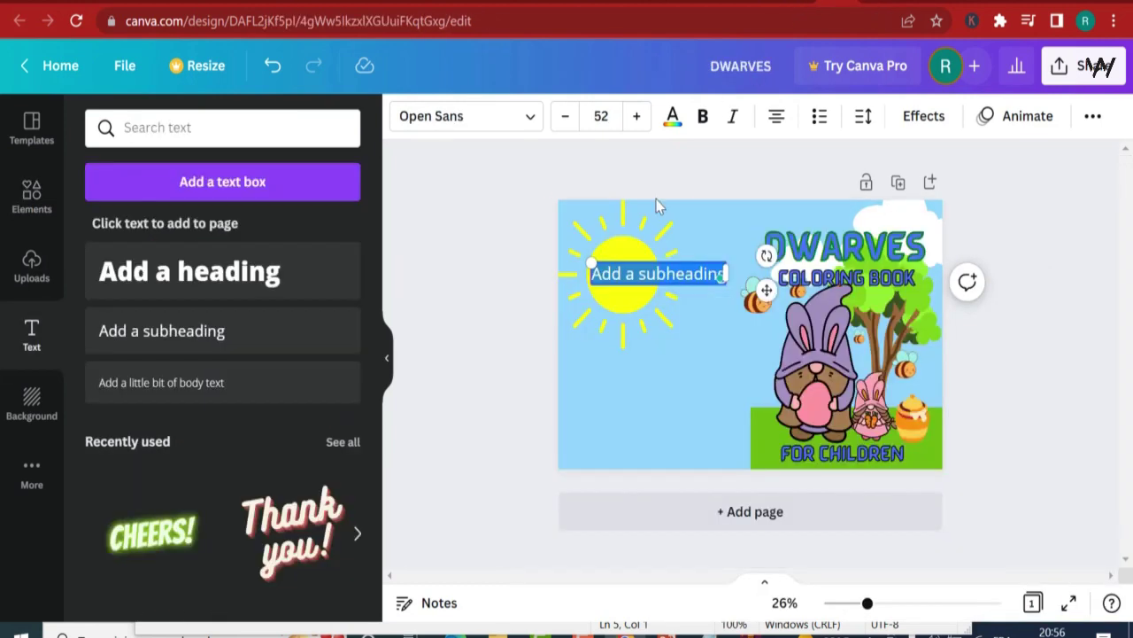
double_click(636, 281)
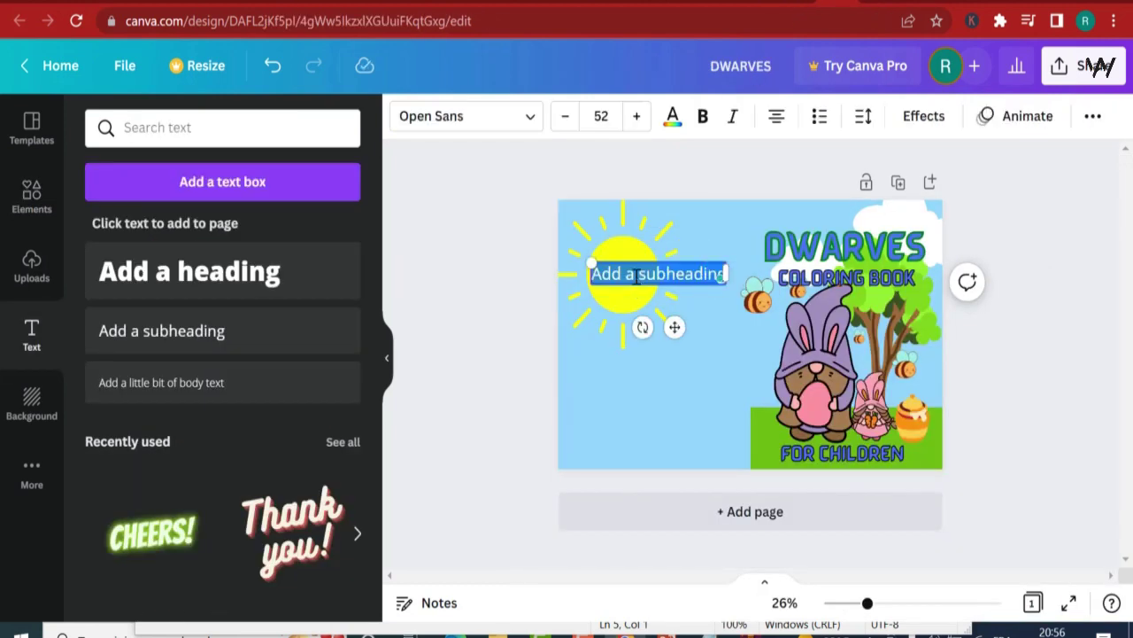
text(Created for kids that love dwarves and bees)
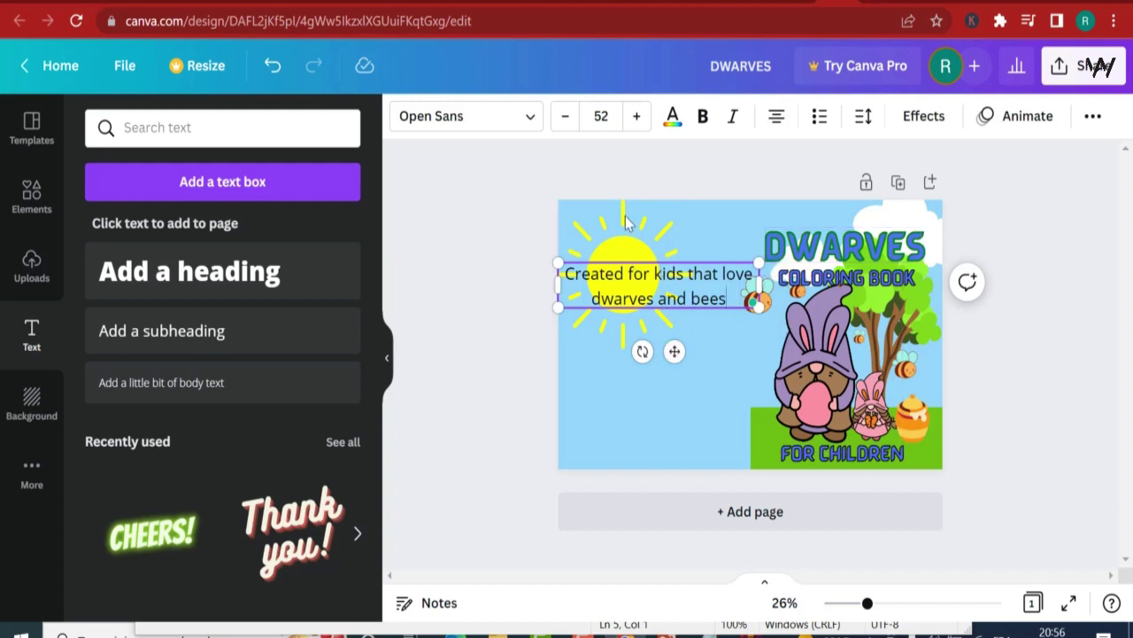
Search the text designs for "BARAB"
click(174, 130)
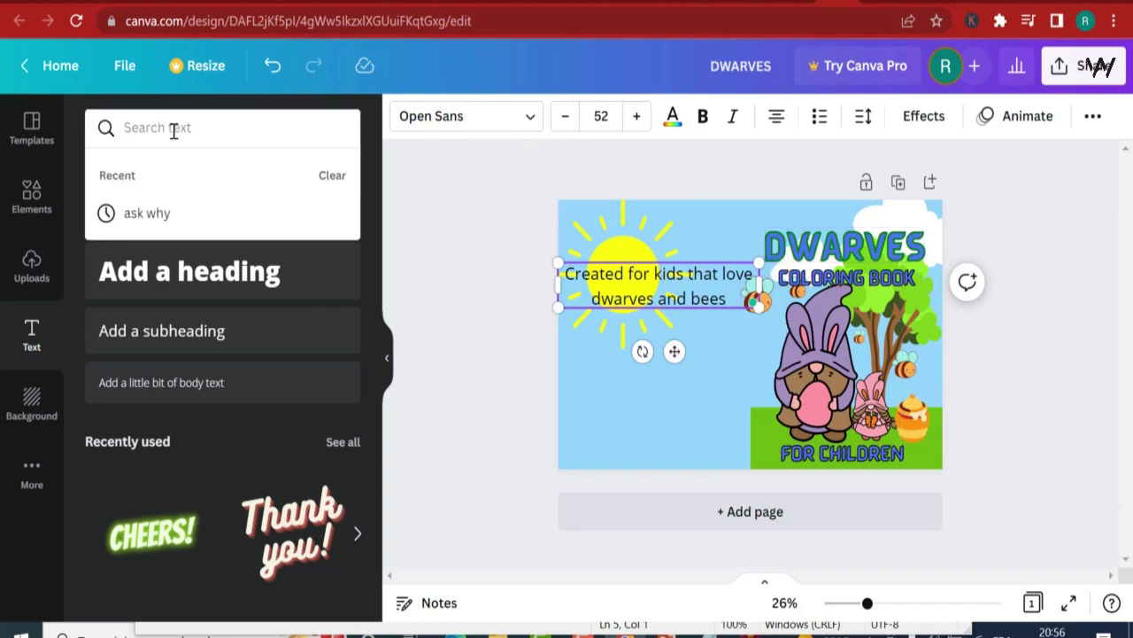
text(AB)
key(BackSpace)
key(BackSpace)
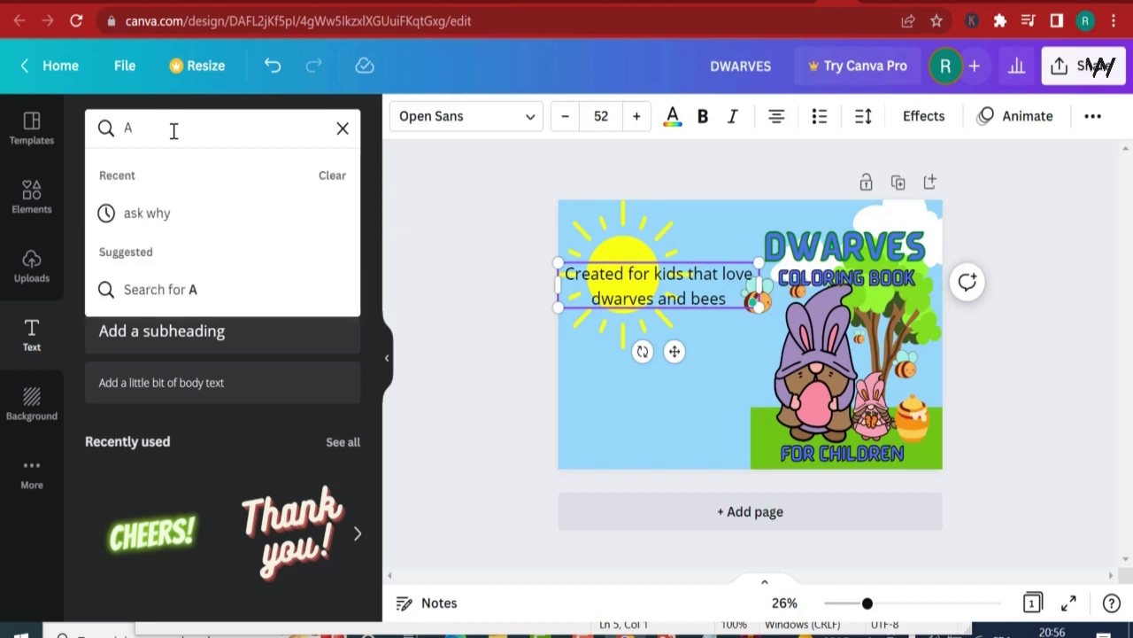
text(BARAB)
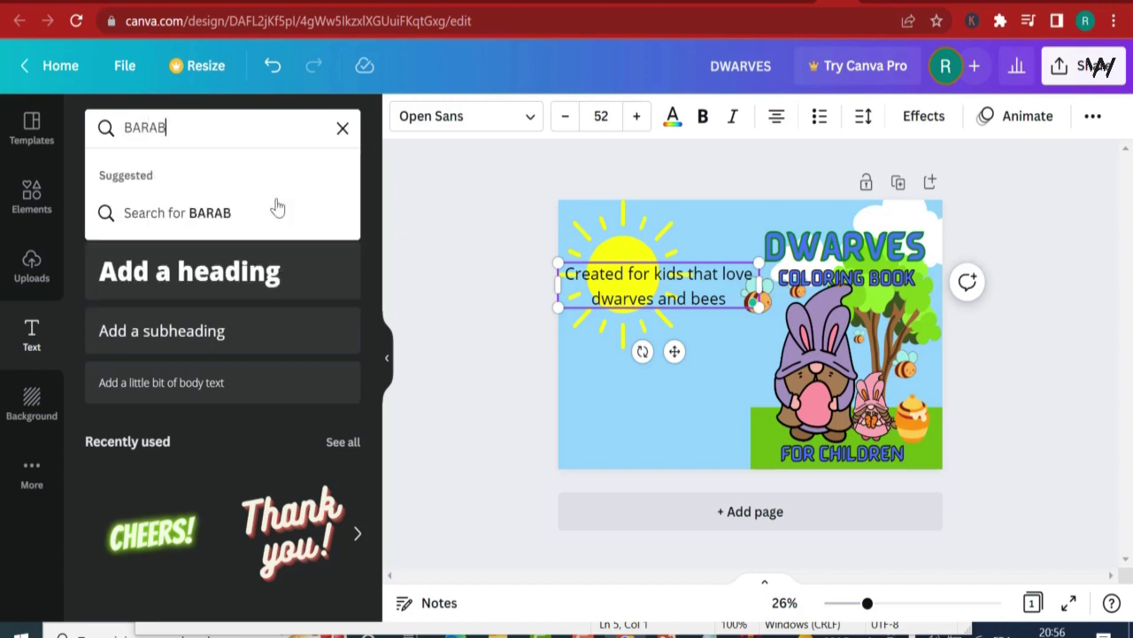
click(190, 227)
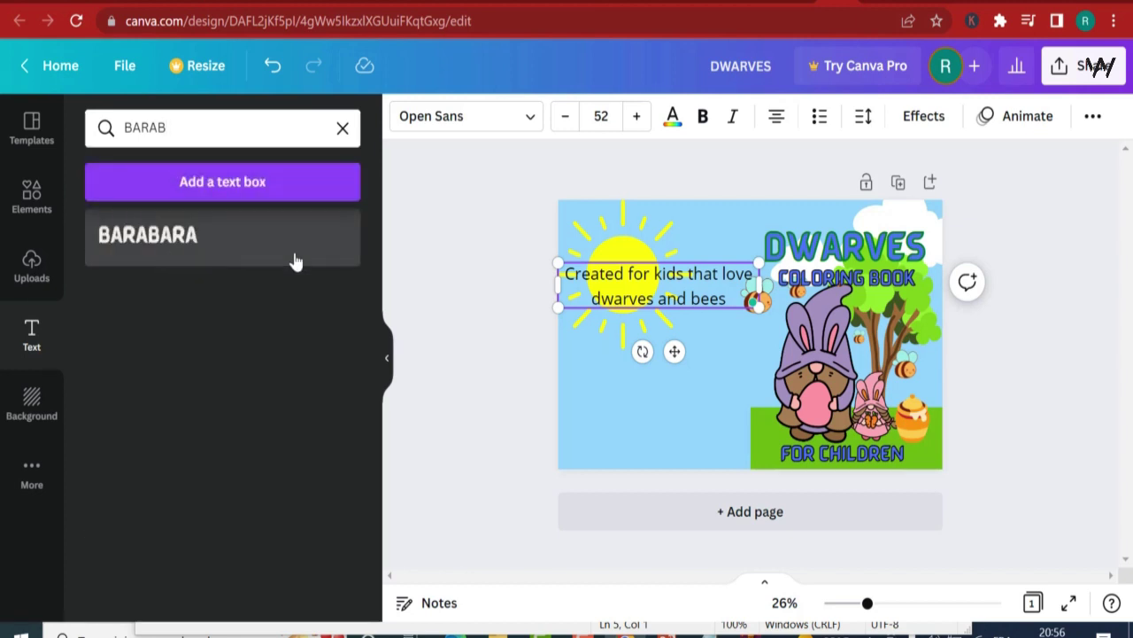
Change the whole "Created for kids that love dwarves and bees" tagline to the Barabara font at size 30
key(ctrl+a)
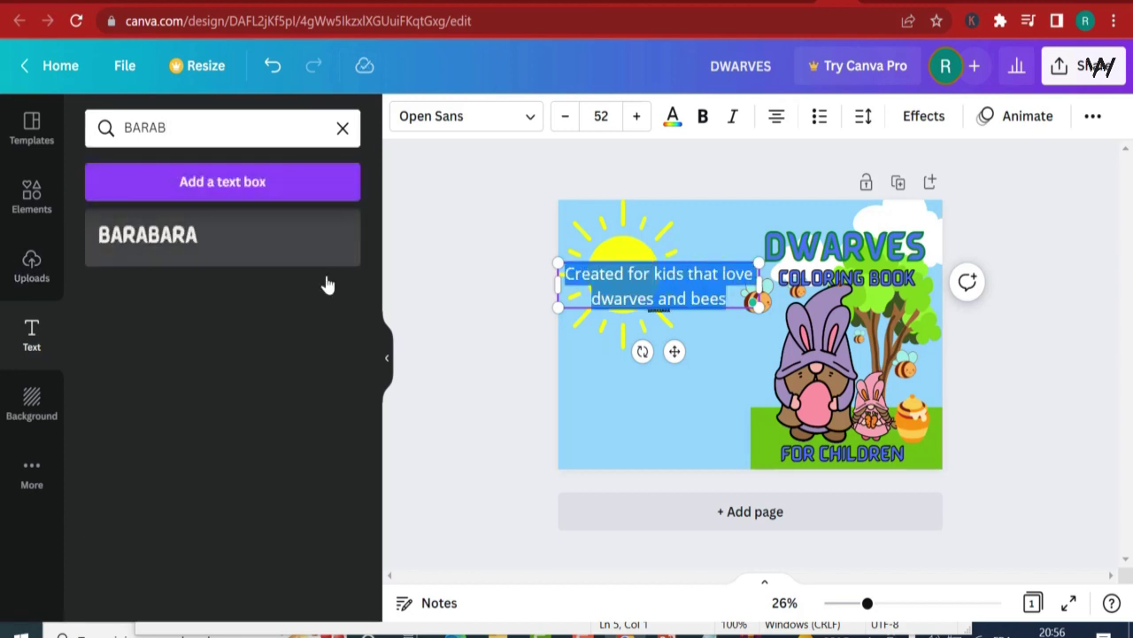
click(664, 297)
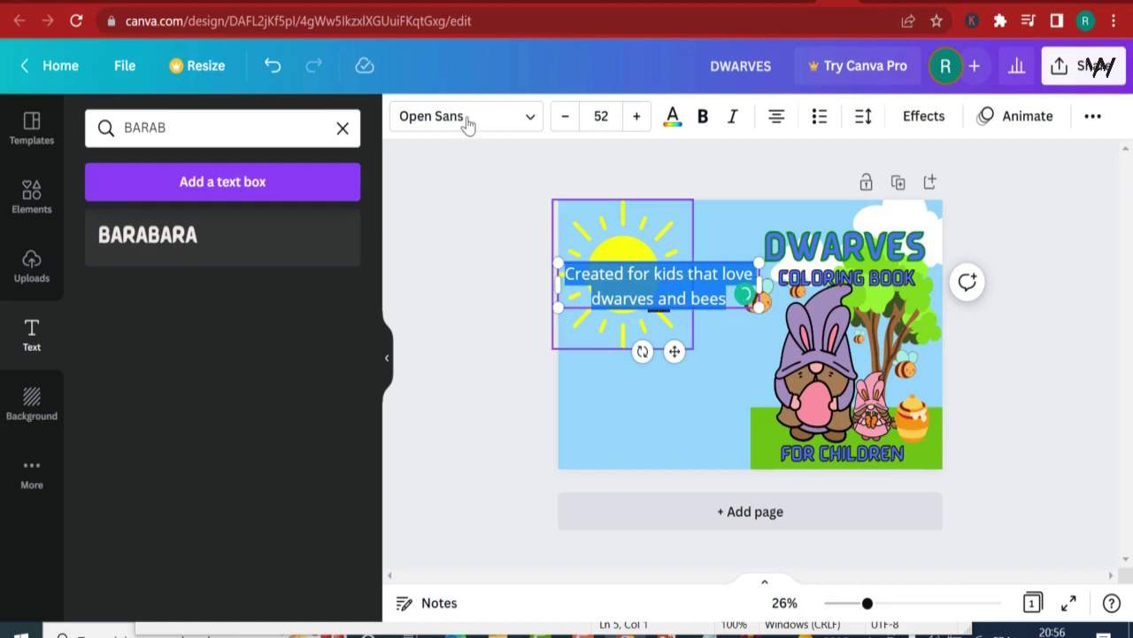
click(496, 129)
click(124, 221)
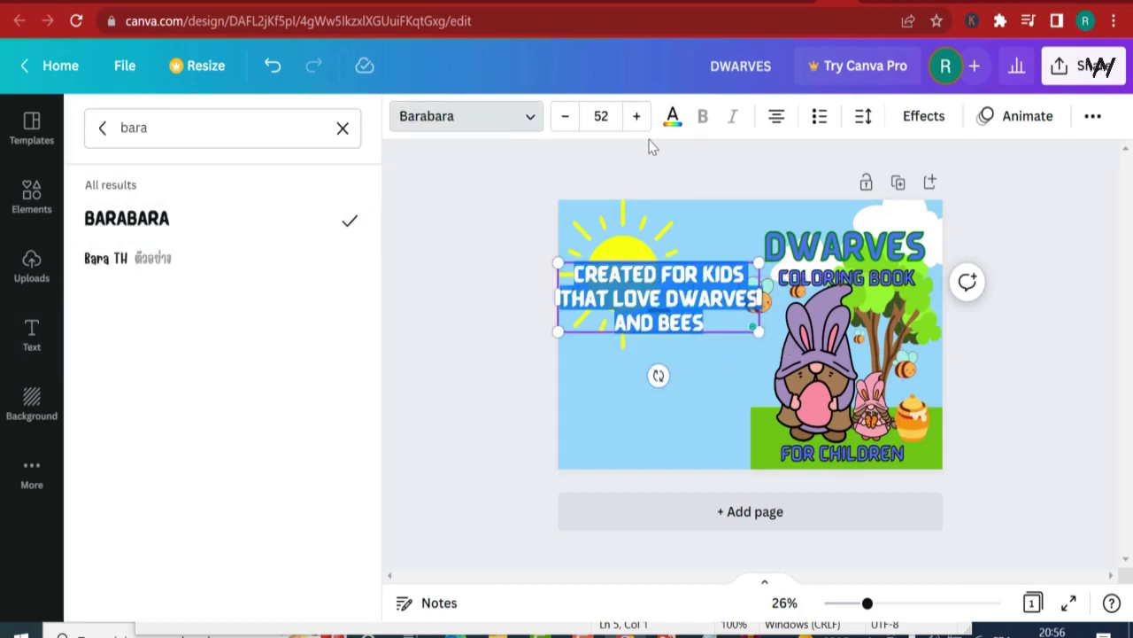
click(601, 116)
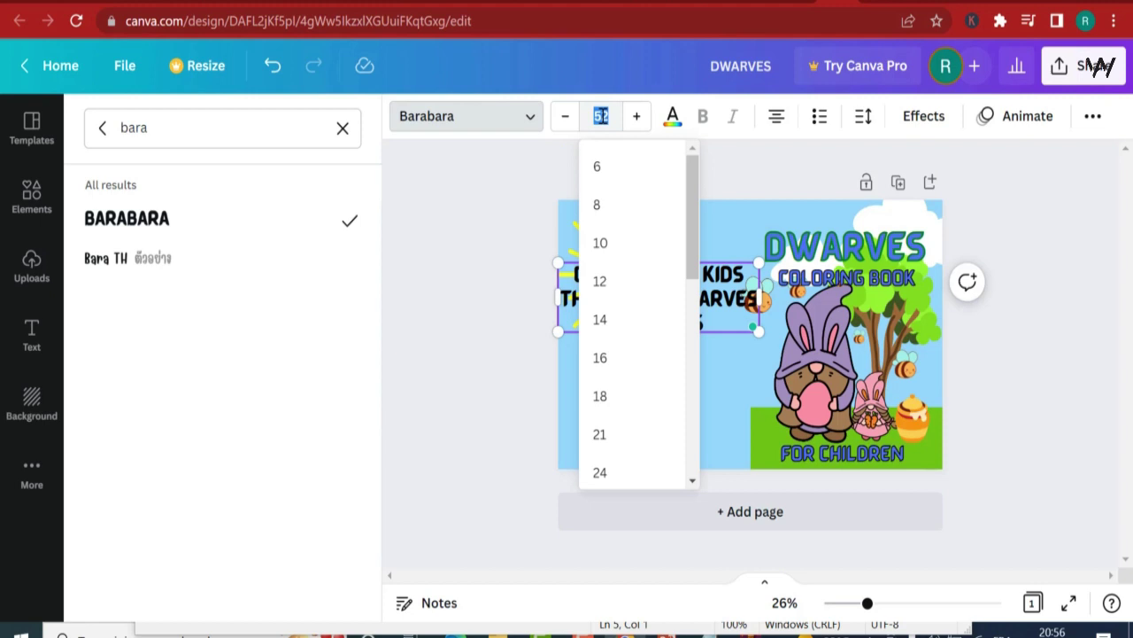
key(Return)
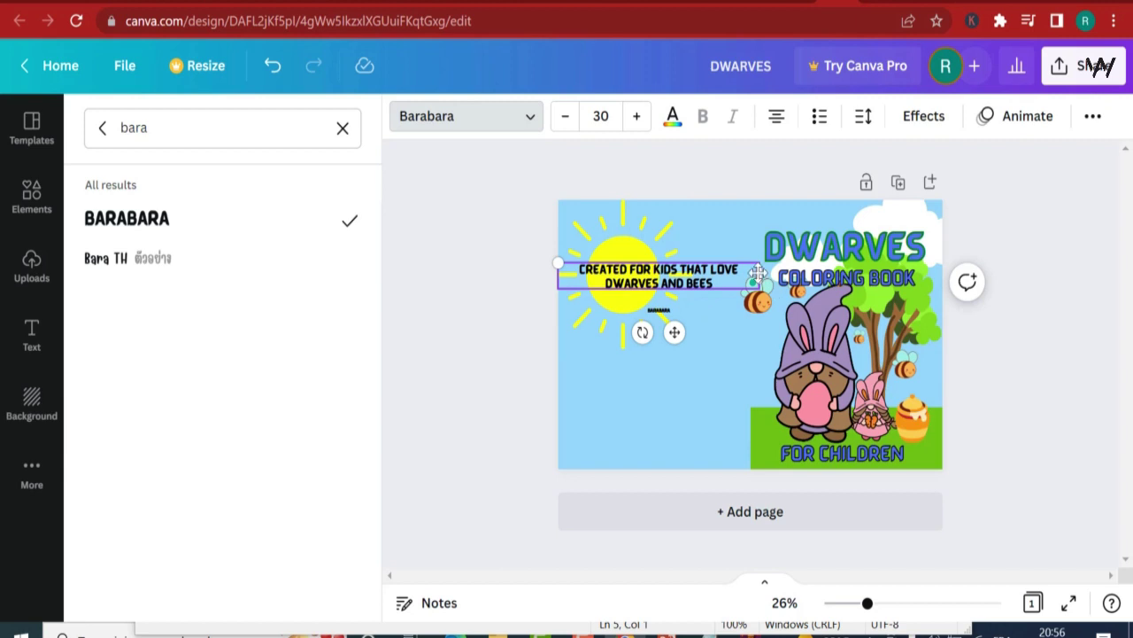
Narrow the tagline's text box so its first line ends after "THAT", and position it across the sun
drag(758, 273, 726, 275)
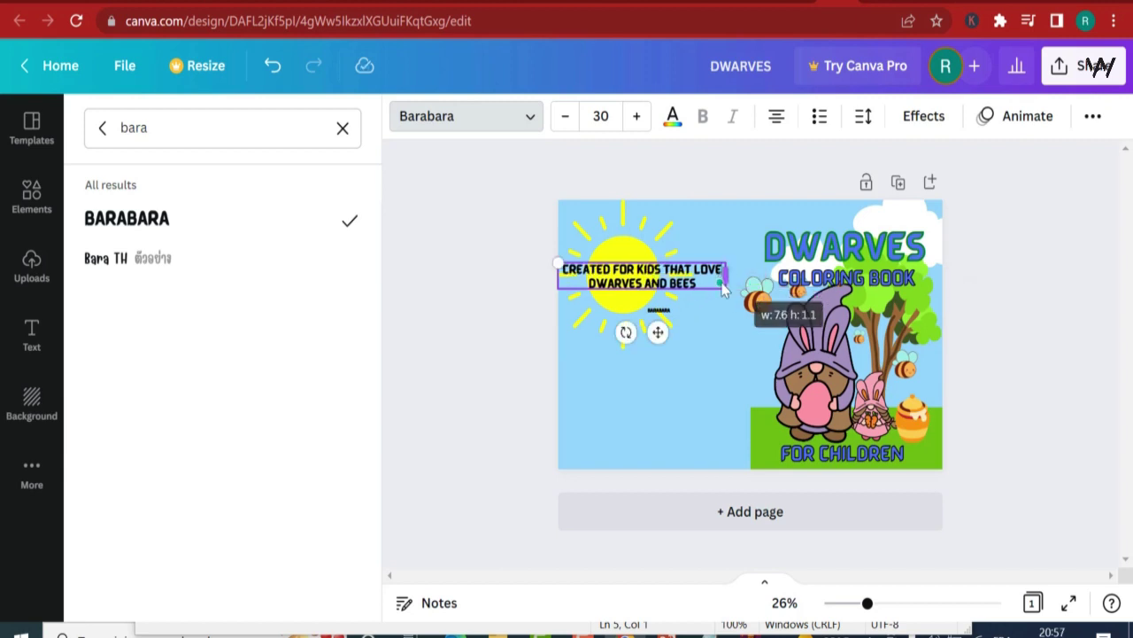
click(675, 341)
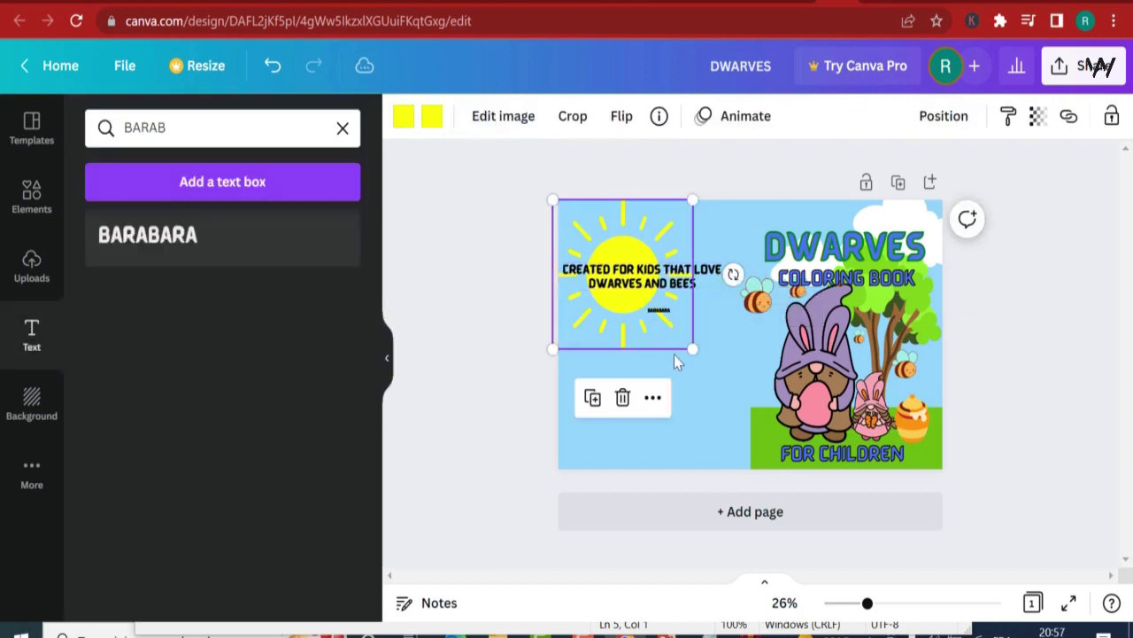
click(704, 397)
drag(688, 280, 727, 282)
click(542, 295)
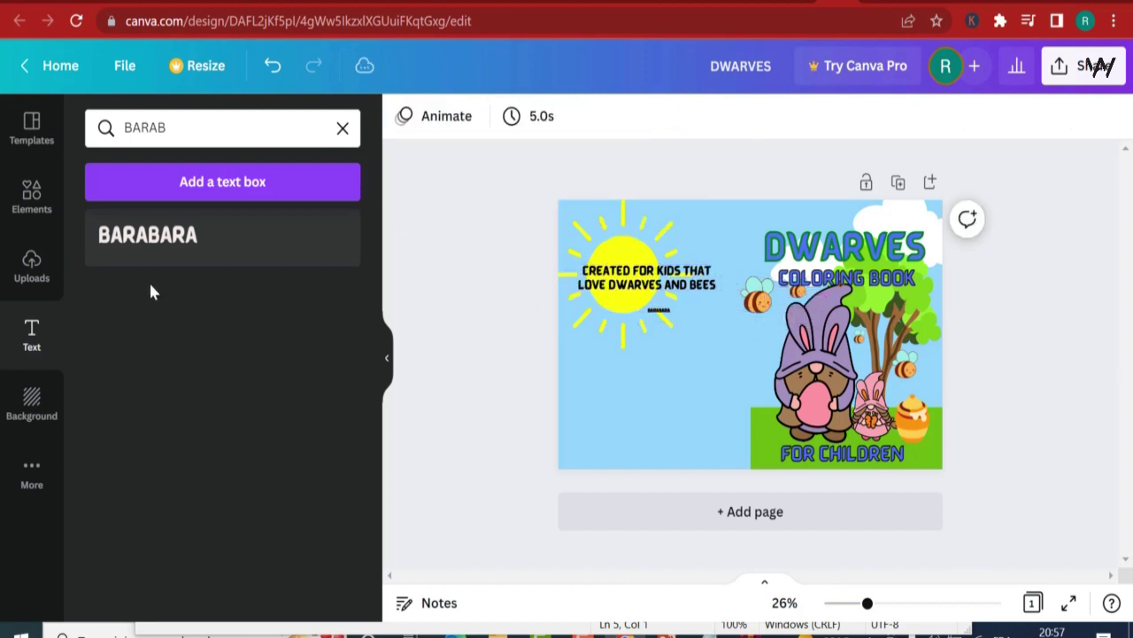
Add another subheading text box and place it on the blue area below the sun
click(28, 341)
click(195, 337)
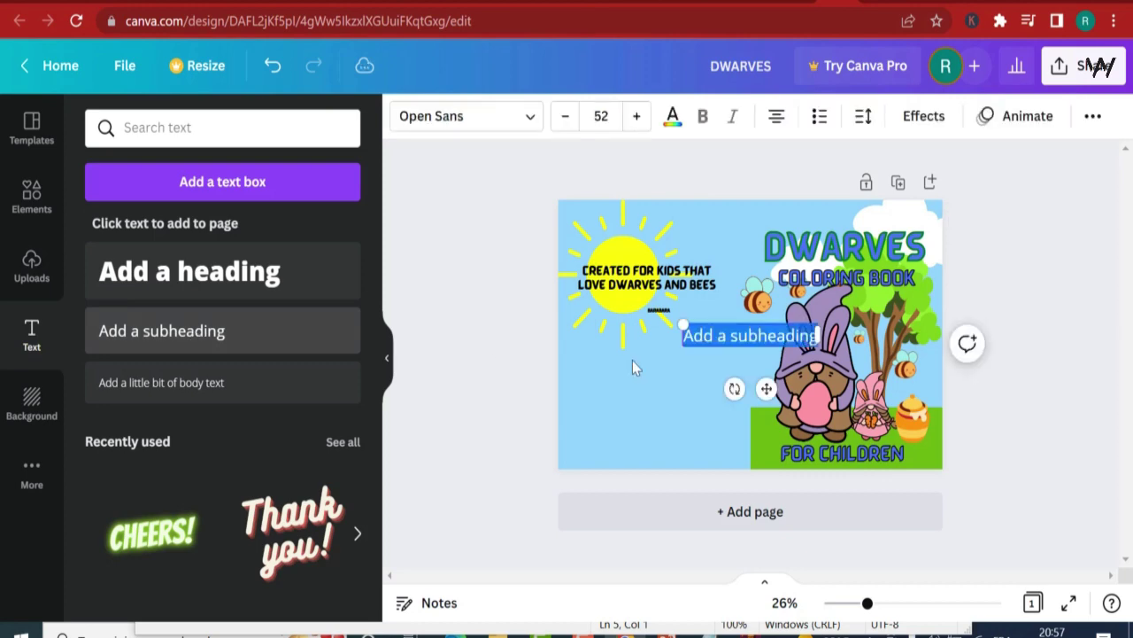
drag(704, 347, 599, 369)
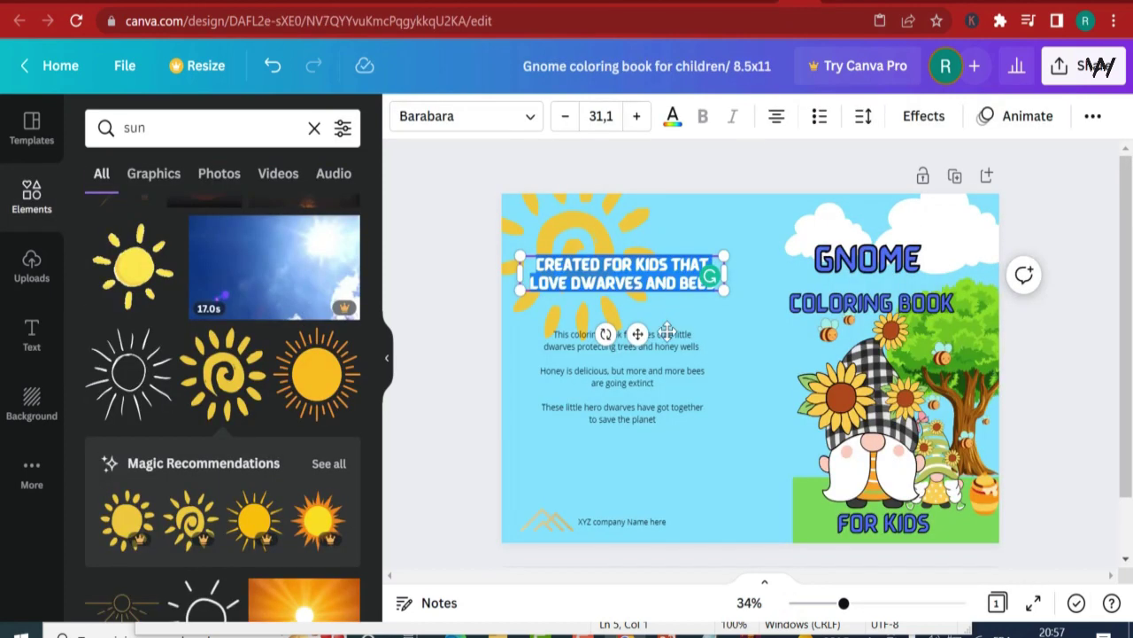
Copy the three-paragraph blurb starting "This coloring book features cute little dwarves" from the Gnome coloring book design into the new subheading
click(641, 422)
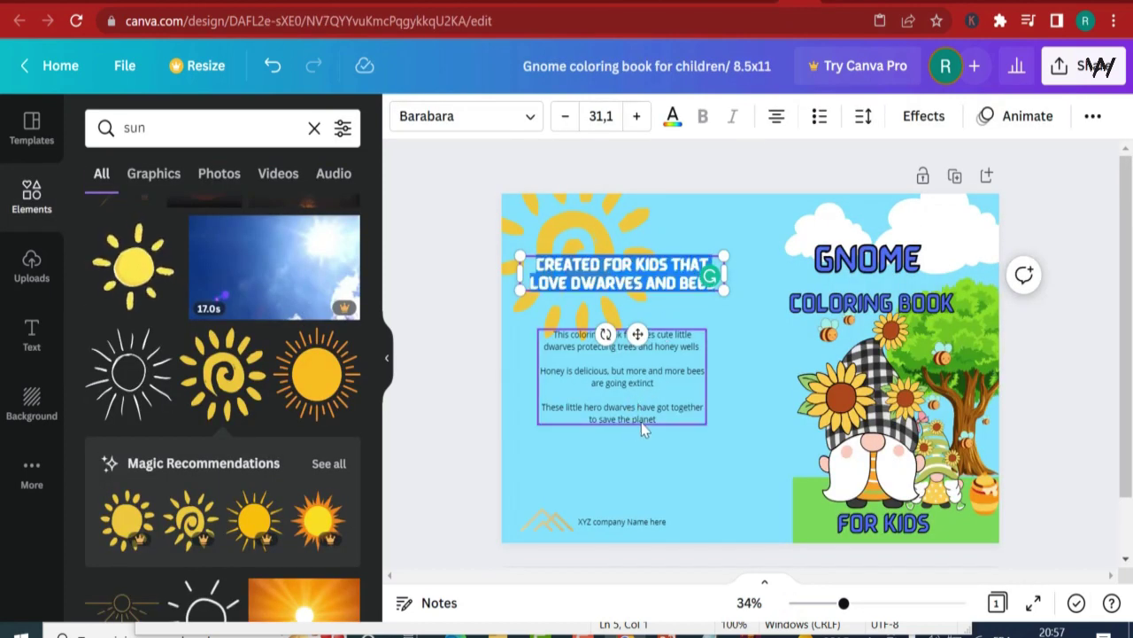
drag(672, 421, 536, 332)
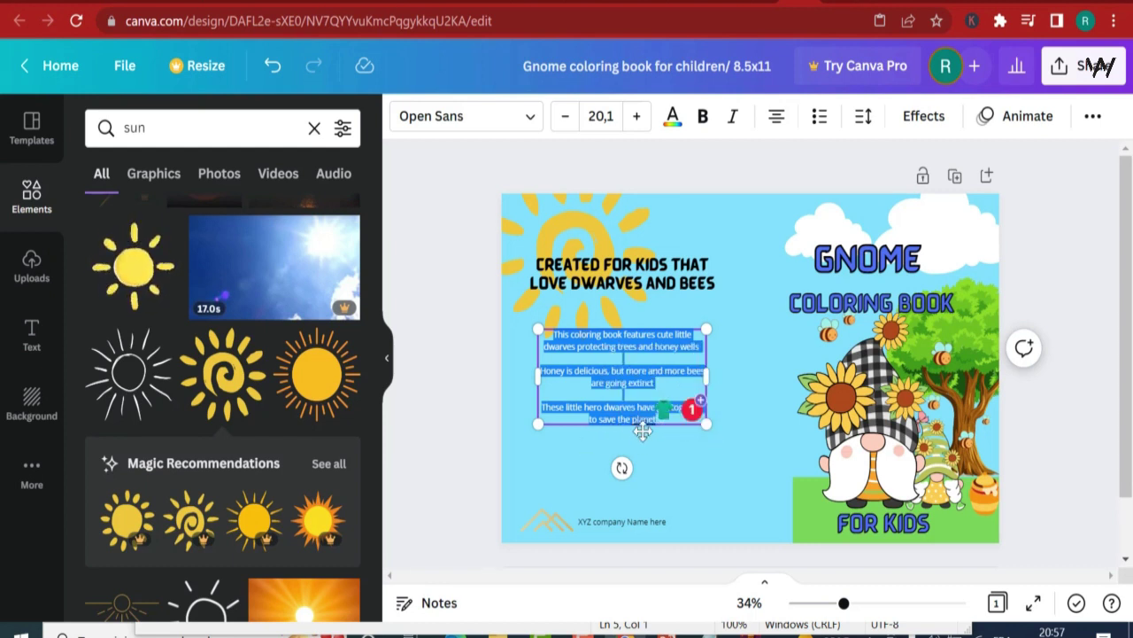
right_click(639, 382)
click(713, 107)
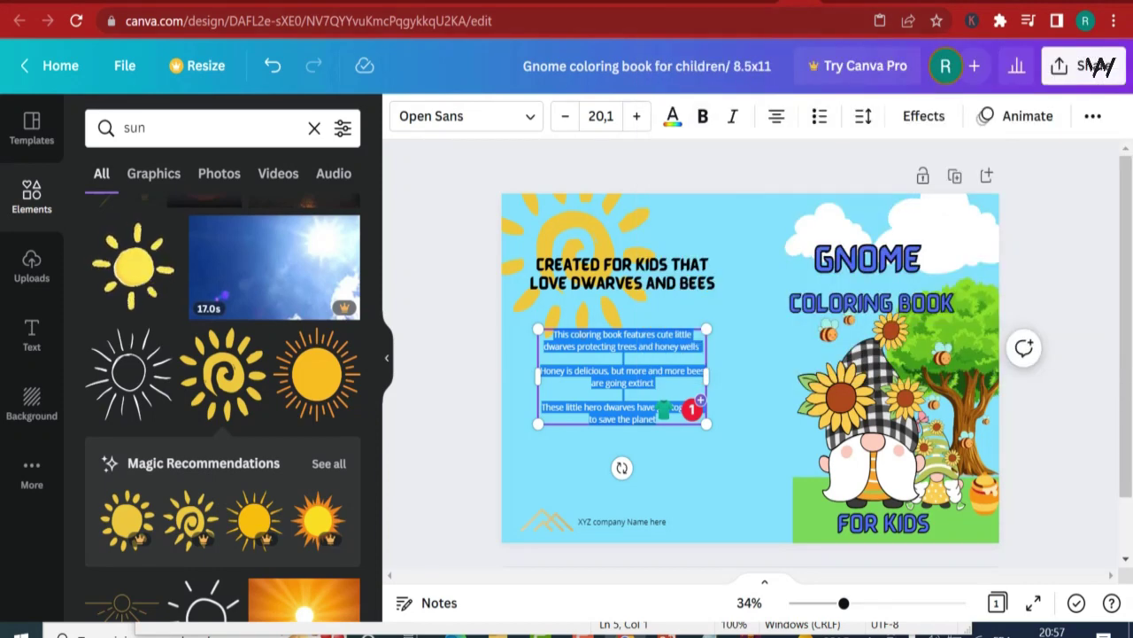
click(761, 1)
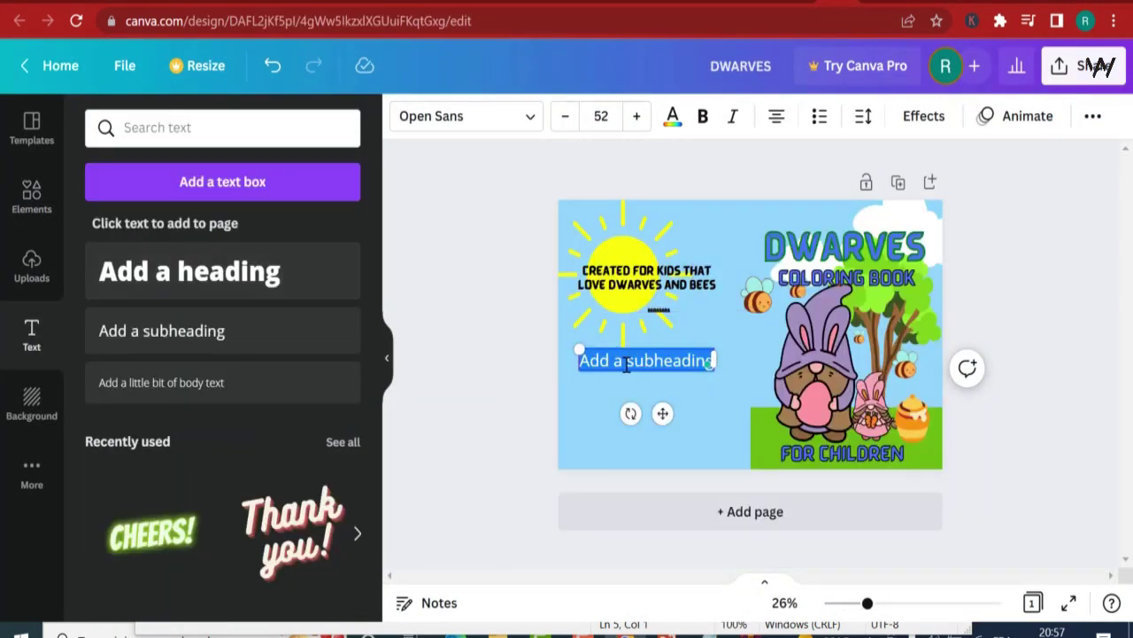
text(This coloring book features cute little dwarves protecting trees and honey wells  Honey is delicious, but more and more bees are going extinct)
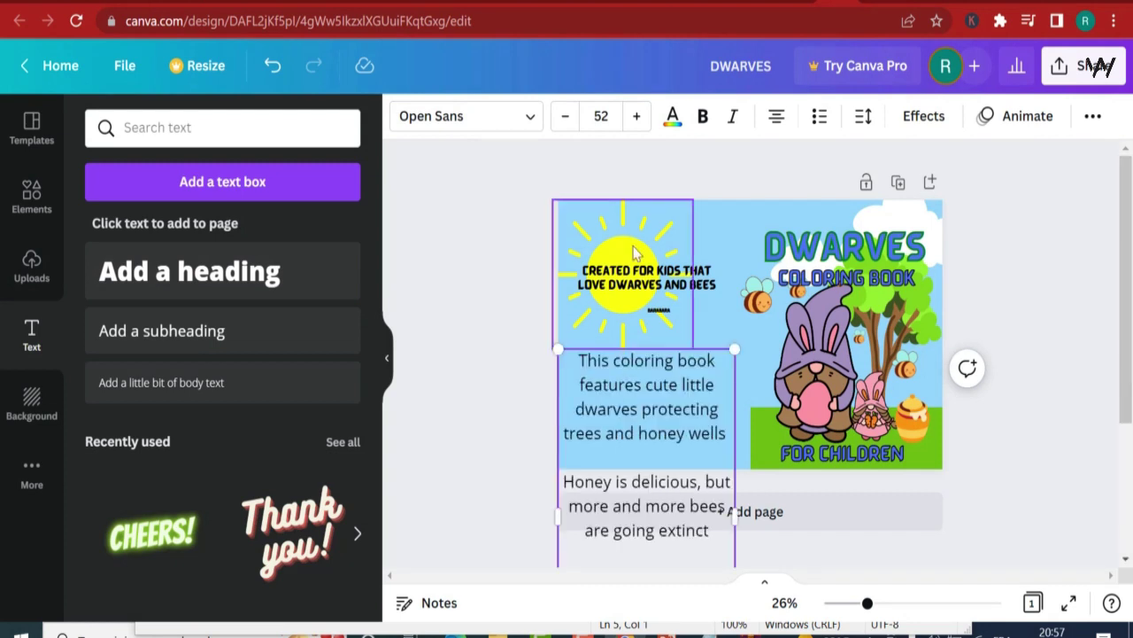
Set the font size of the entire back-cover blurb to 24, trying 20 first
click(601, 104)
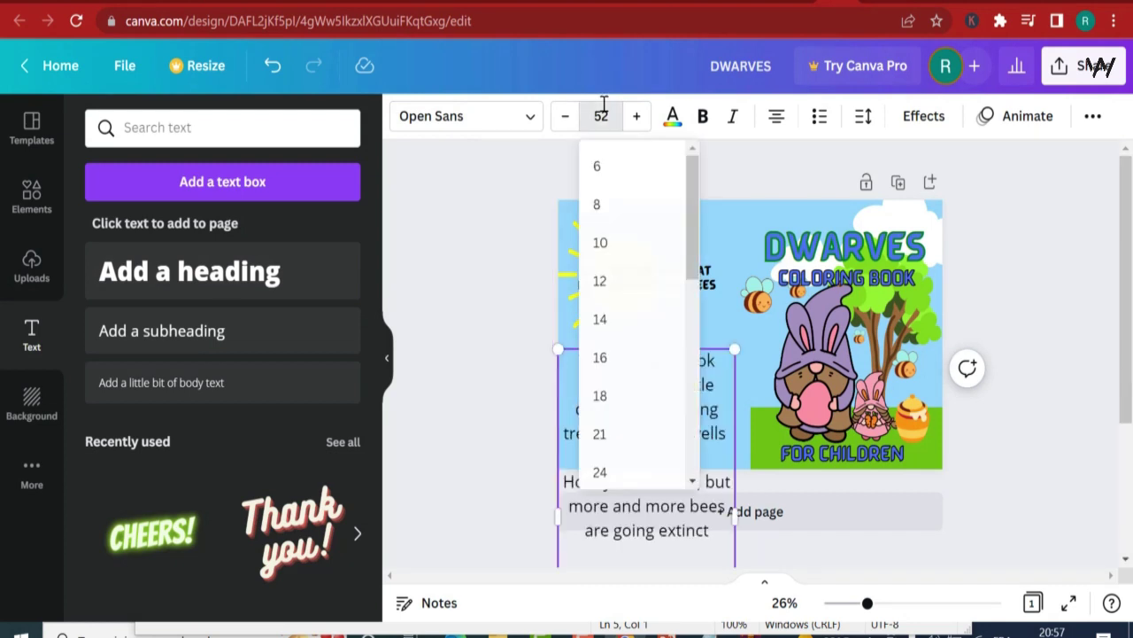
key(Escape)
click(601, 115)
text(1)
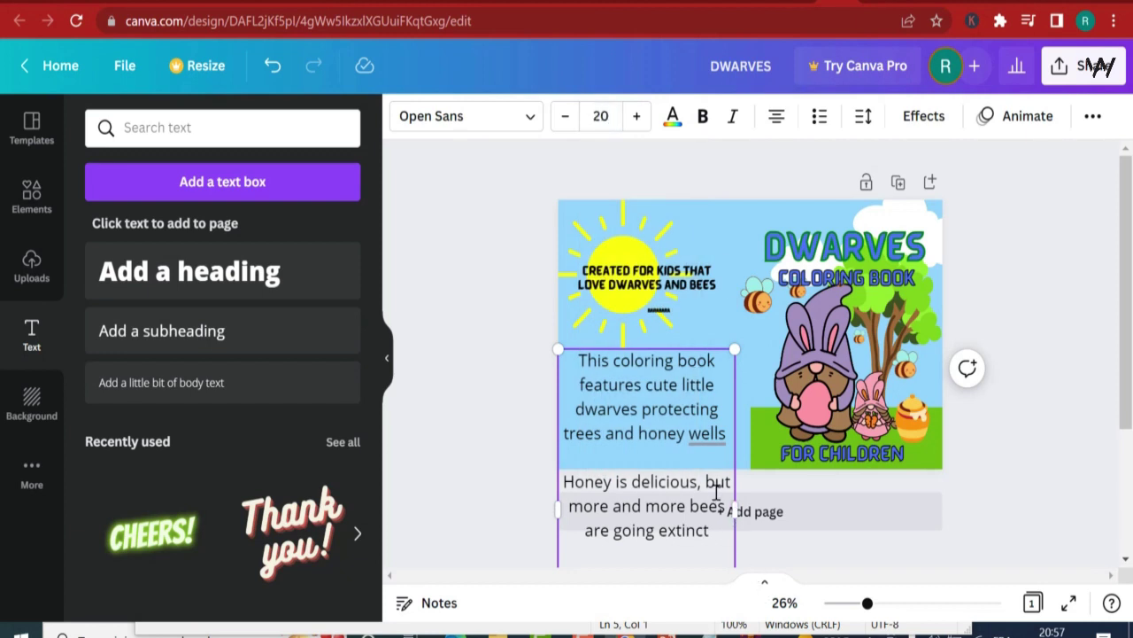
scroll(712, 501, down, 3)
drag(675, 464, 565, 174)
click(599, 116)
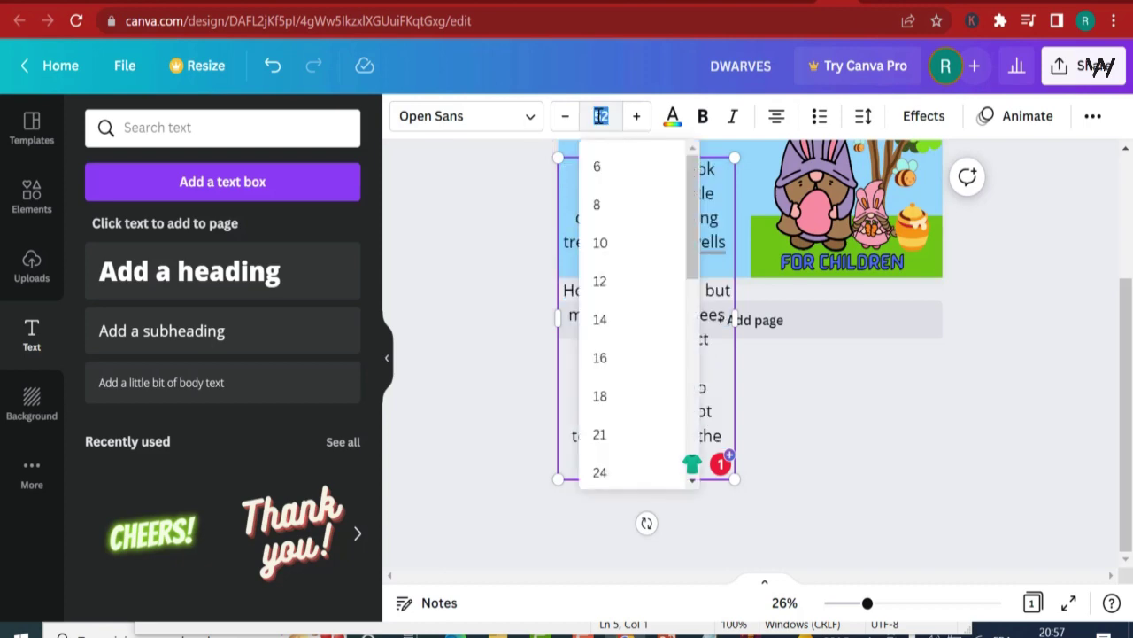
key(Return)
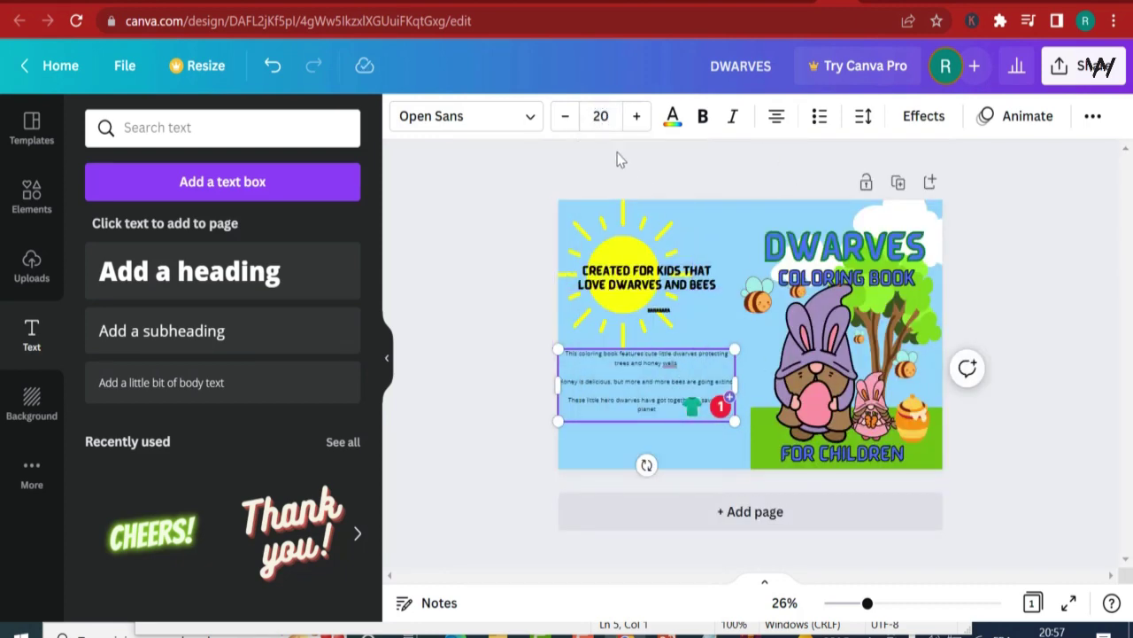
click(597, 109)
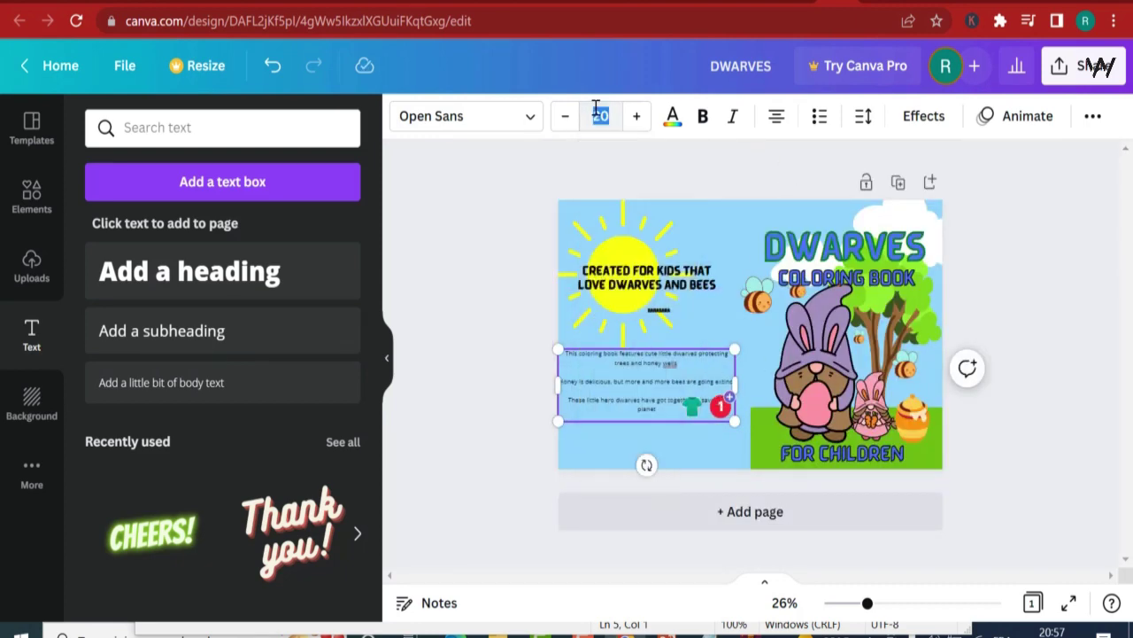
text(24)
key(Return)
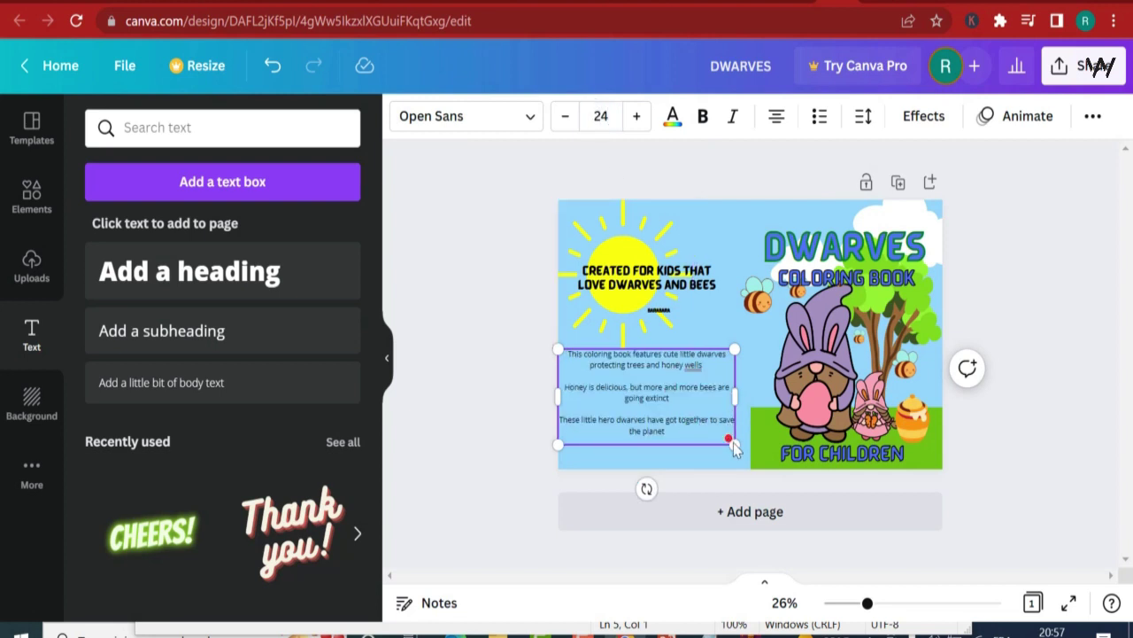
Narrow the back-cover blurb's text box and add the suggested period after "wells"
drag(714, 393, 688, 398)
click(625, 378)
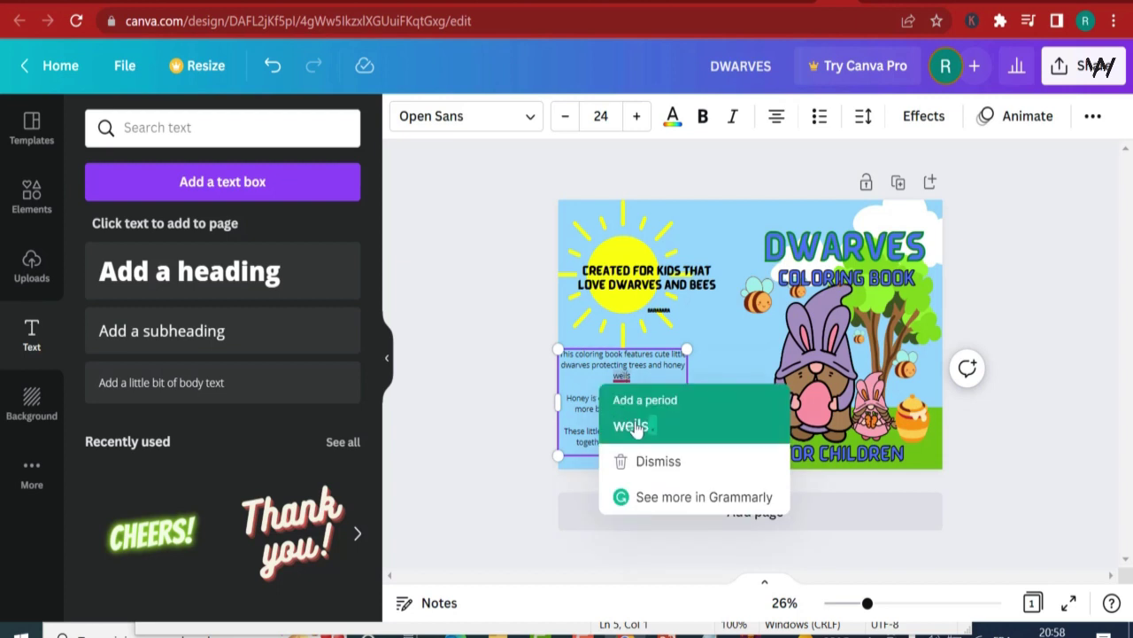
click(637, 426)
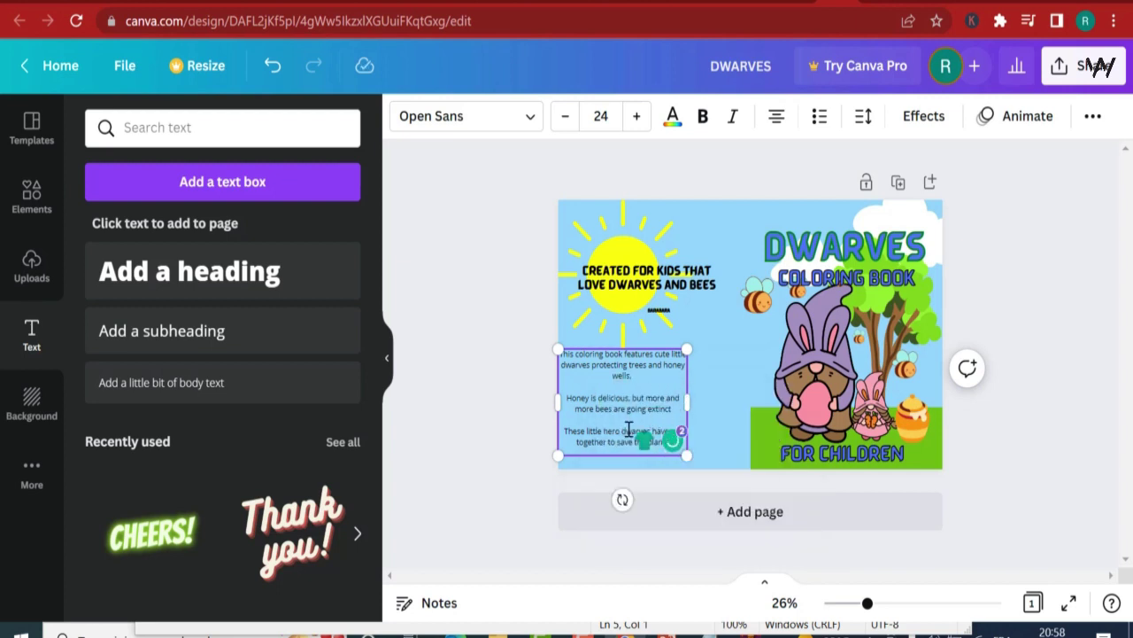
Move the blurb up and inward so it sits beneath the tagline, overlapping the sun's lower rays
click(696, 372)
click(620, 380)
drag(612, 378, 648, 355)
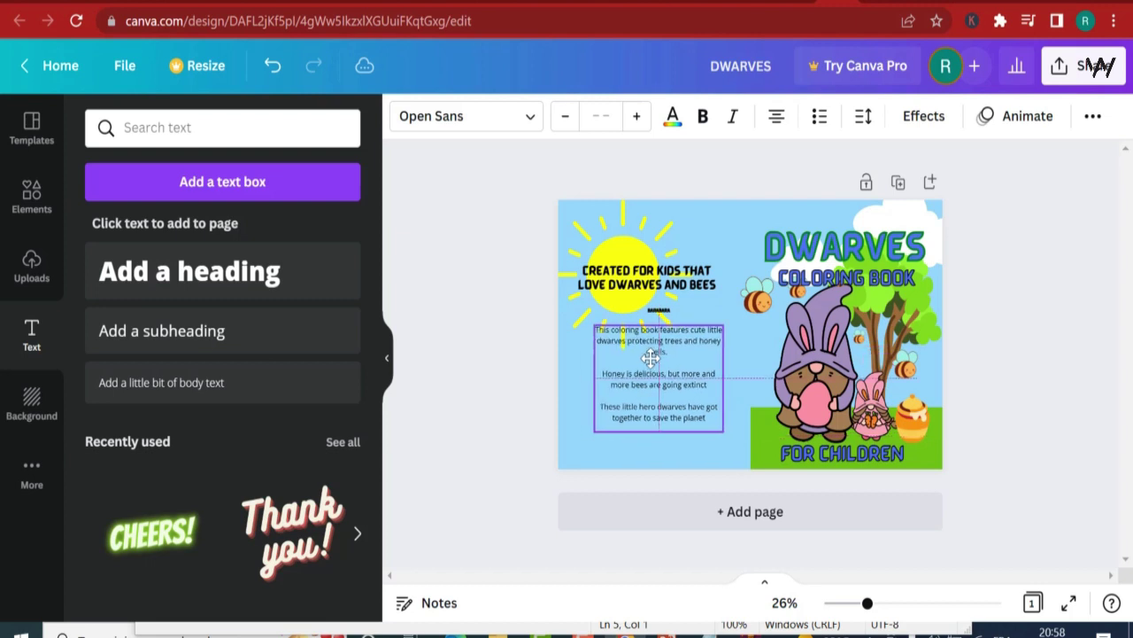
Narrow the tagline's text box, set its font size to 26, and align it over the blurb
click(602, 283)
drag(598, 274, 618, 285)
drag(738, 277, 713, 281)
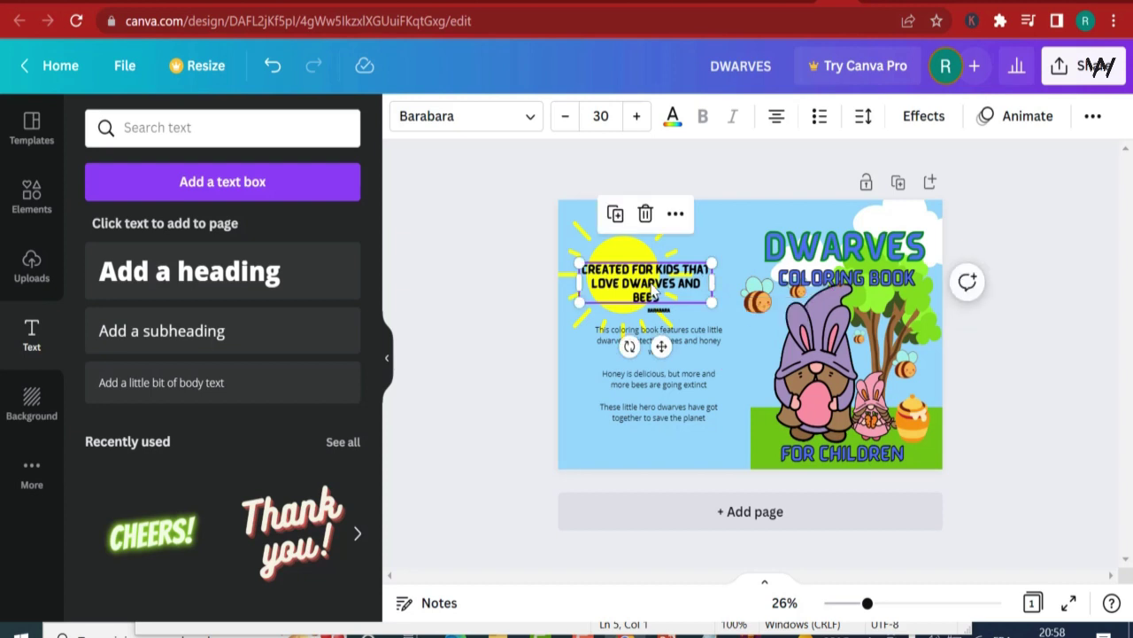
click(602, 116)
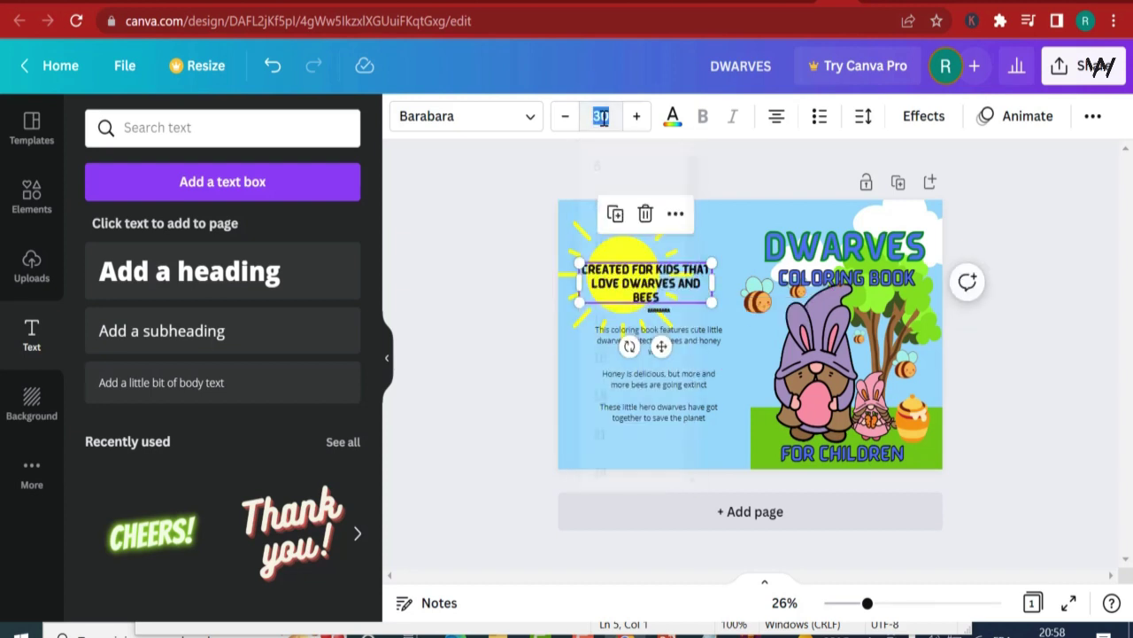
key(Return)
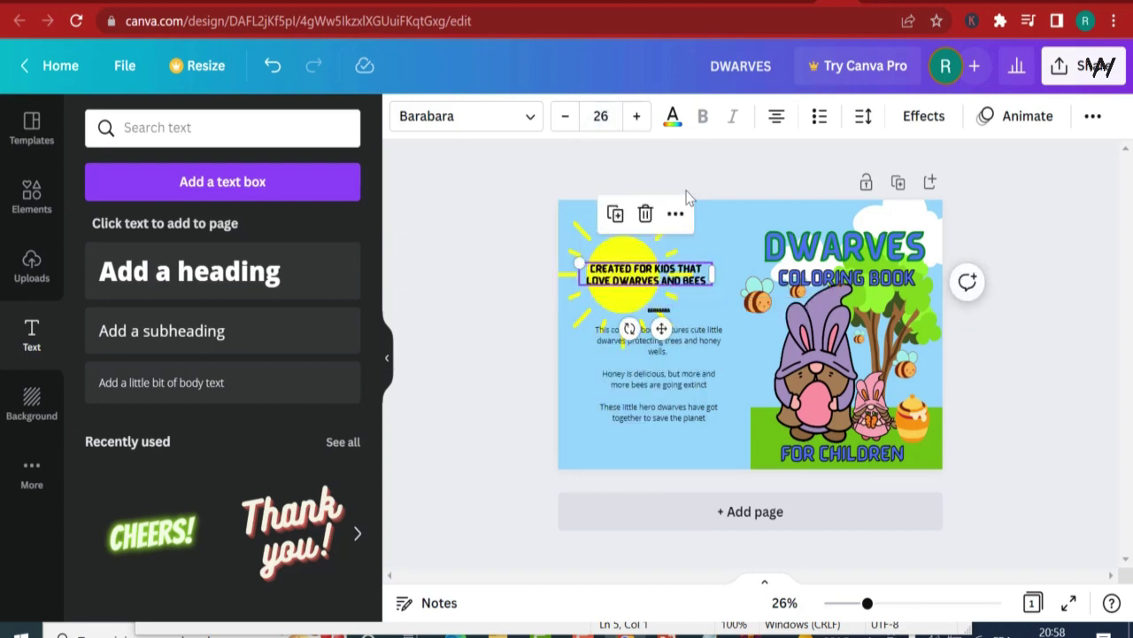
drag(642, 280, 639, 271)
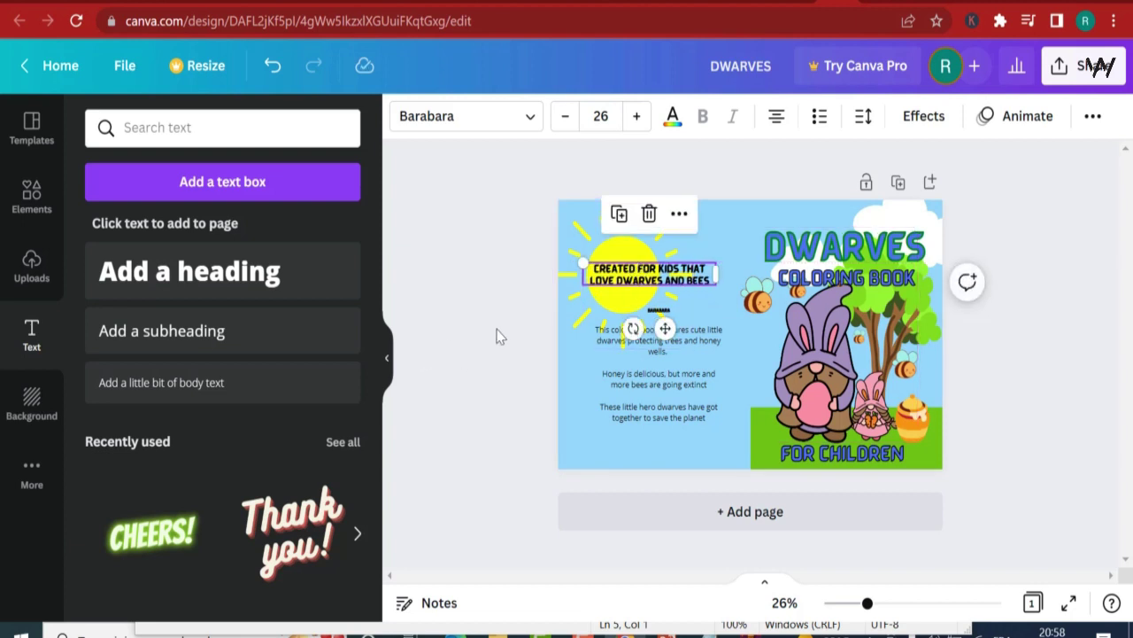
Add a subheading to the back cover reading "XYZ Company name here"
click(163, 338)
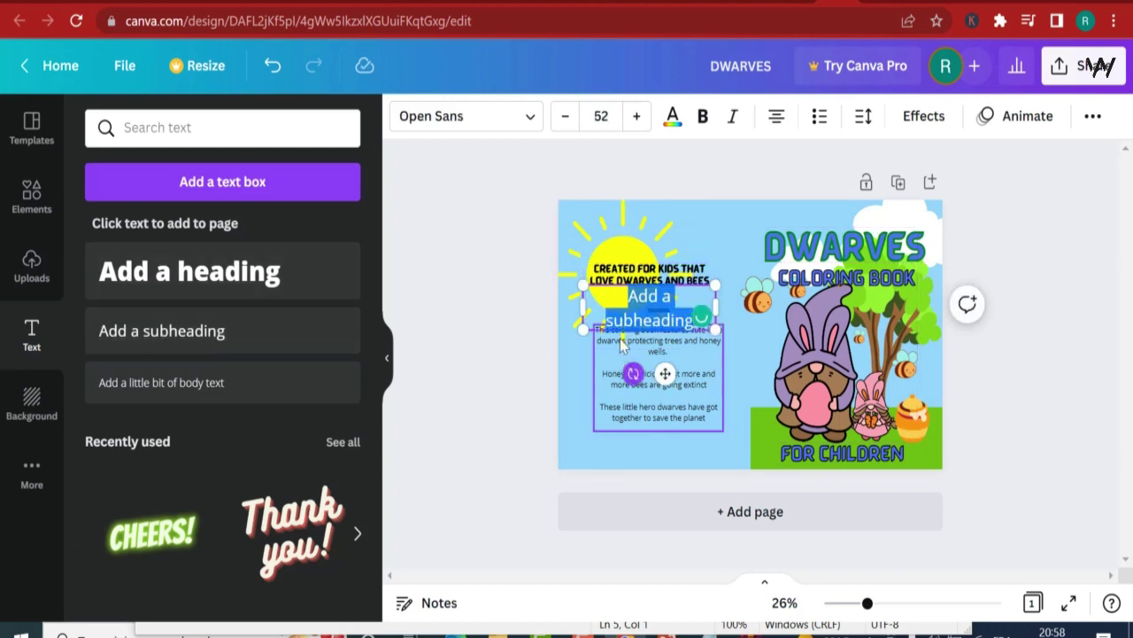
text(By)
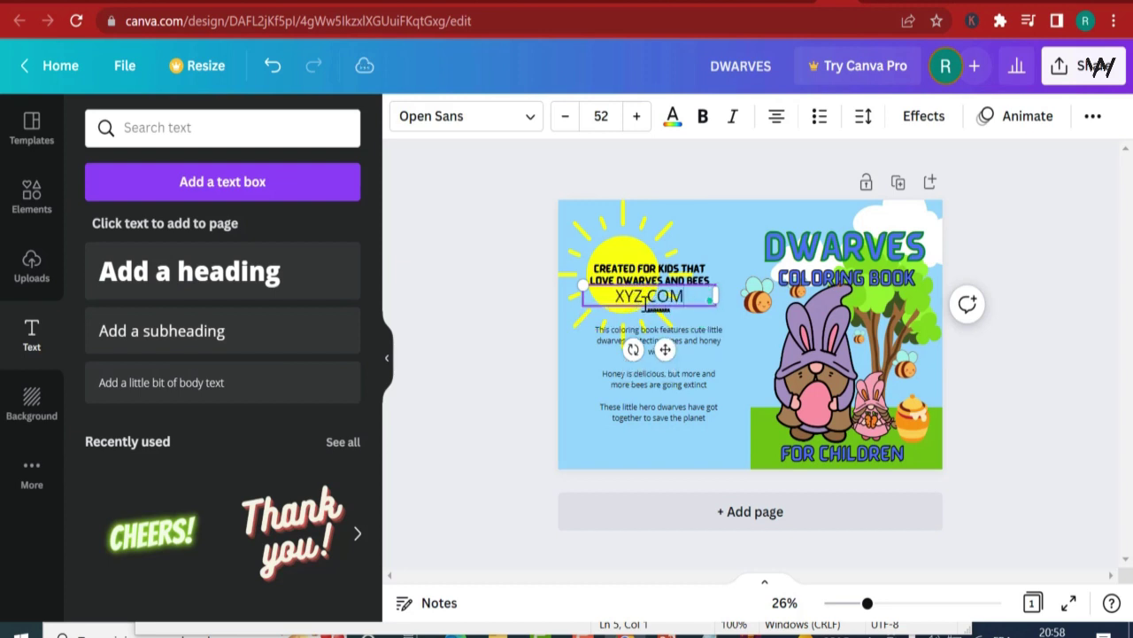
text(Z Compan)
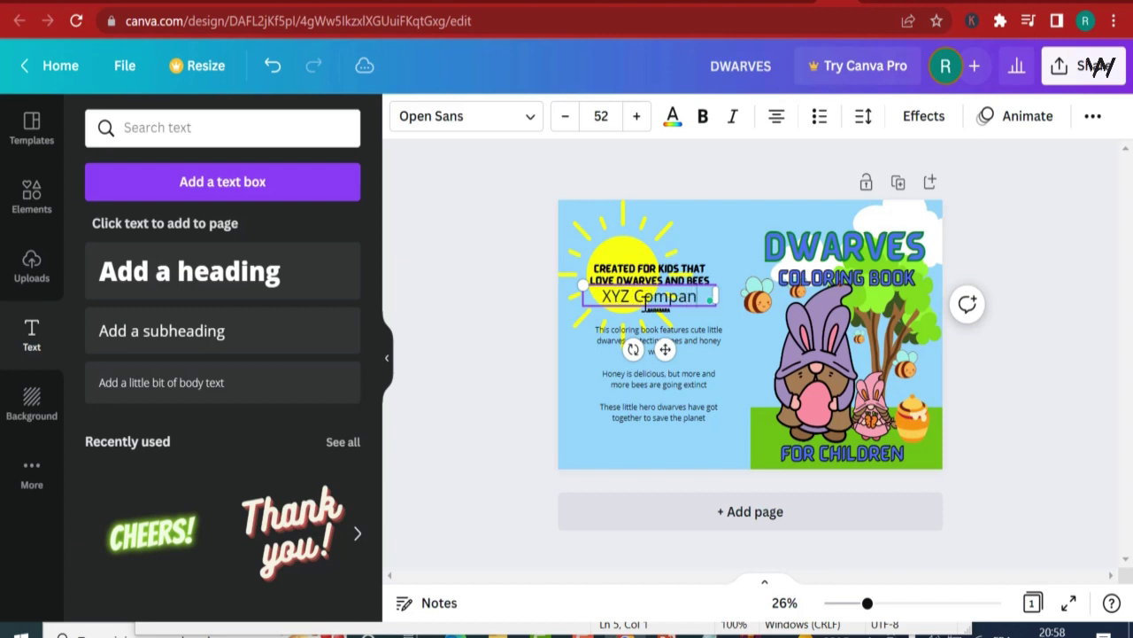
text(y name here)
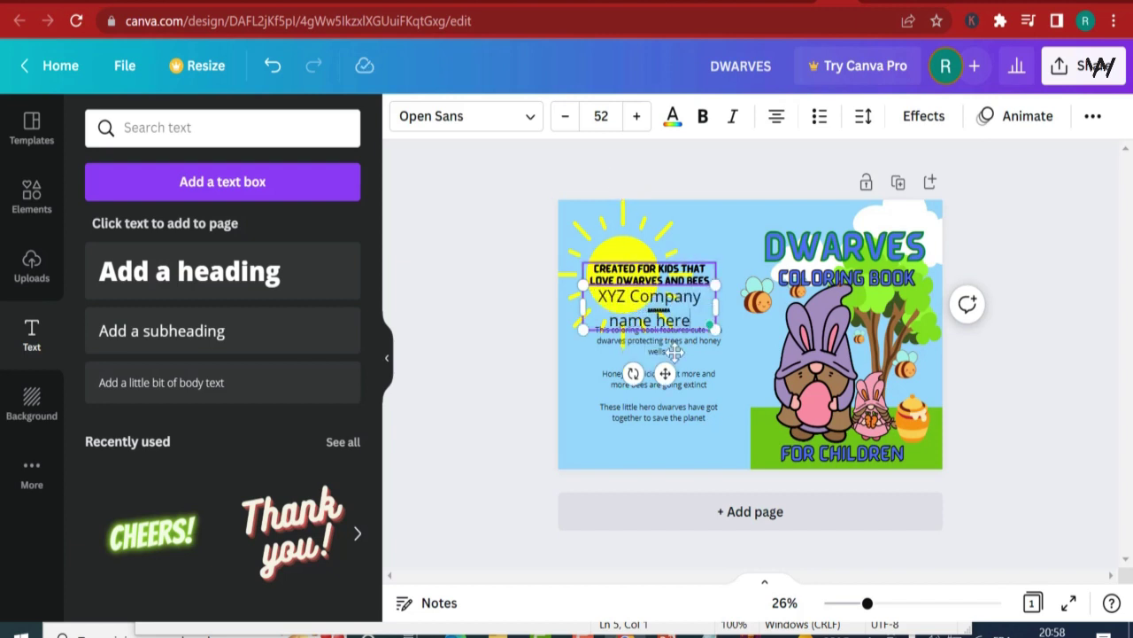
Set the company name's font size to 17 and move the line to the bottom of the back cover
key(ctrl+a)
click(602, 113)
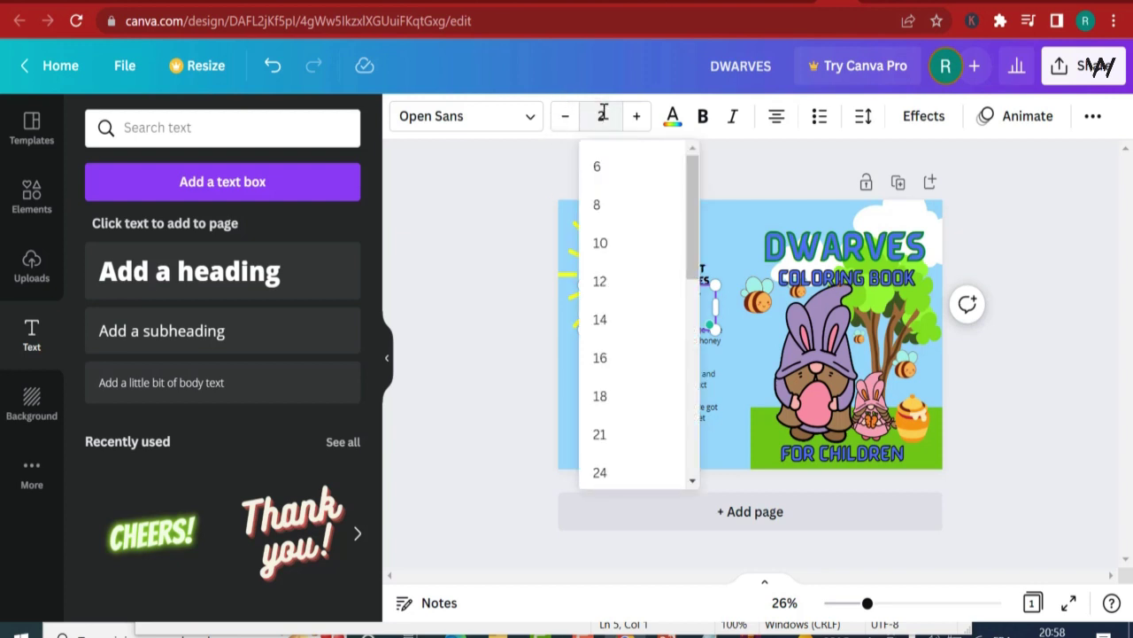
text(17)
key(Return)
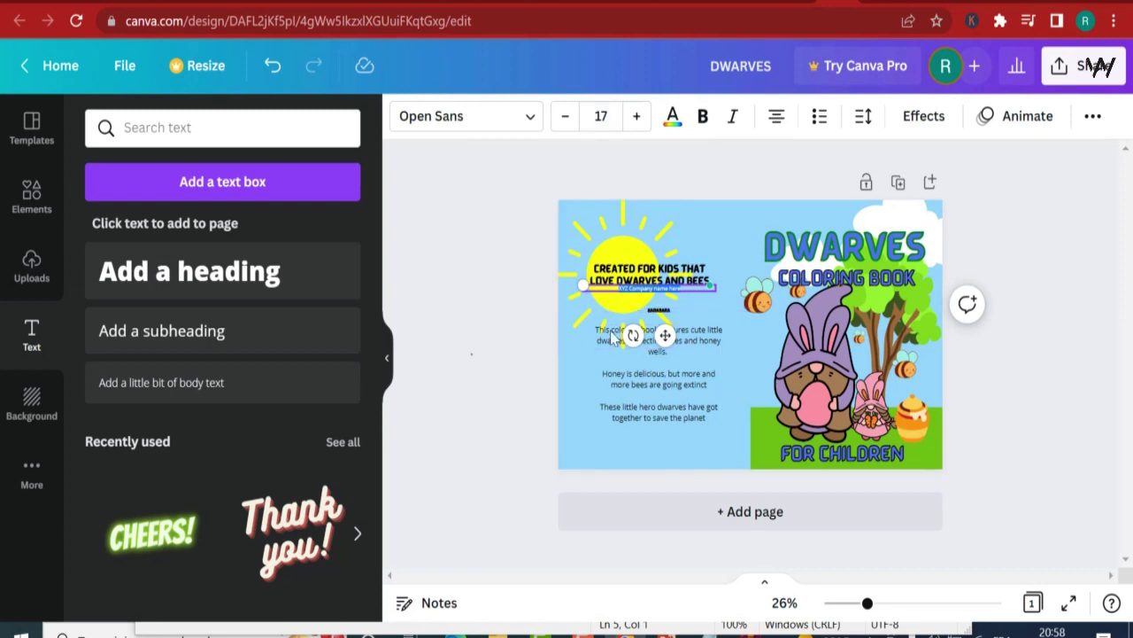
click(576, 365)
click(699, 297)
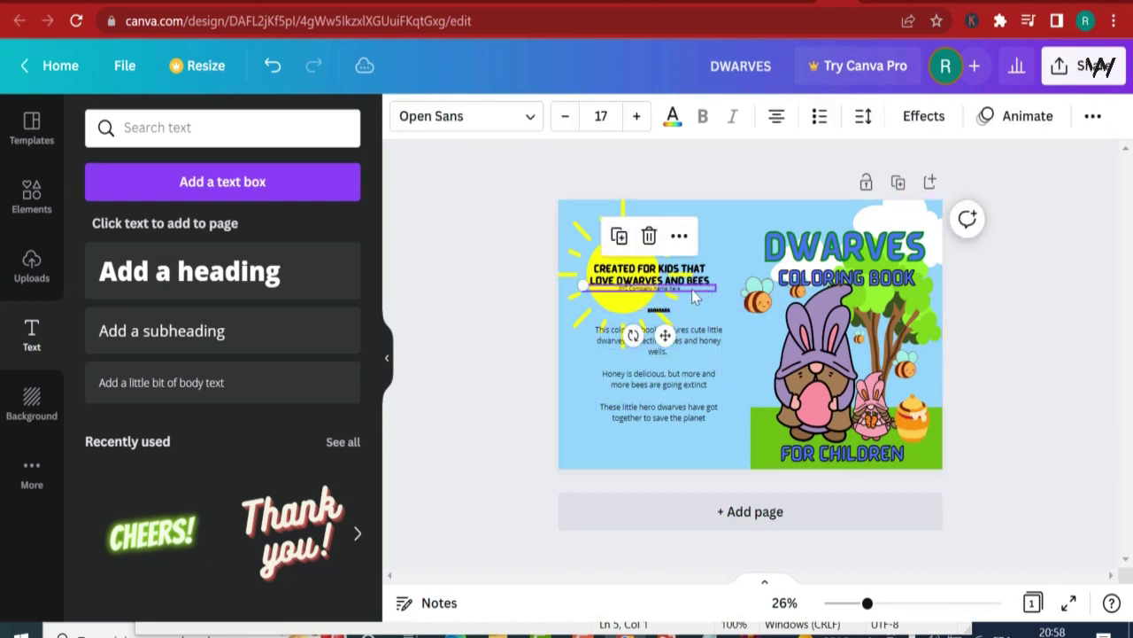
drag(699, 297, 687, 451)
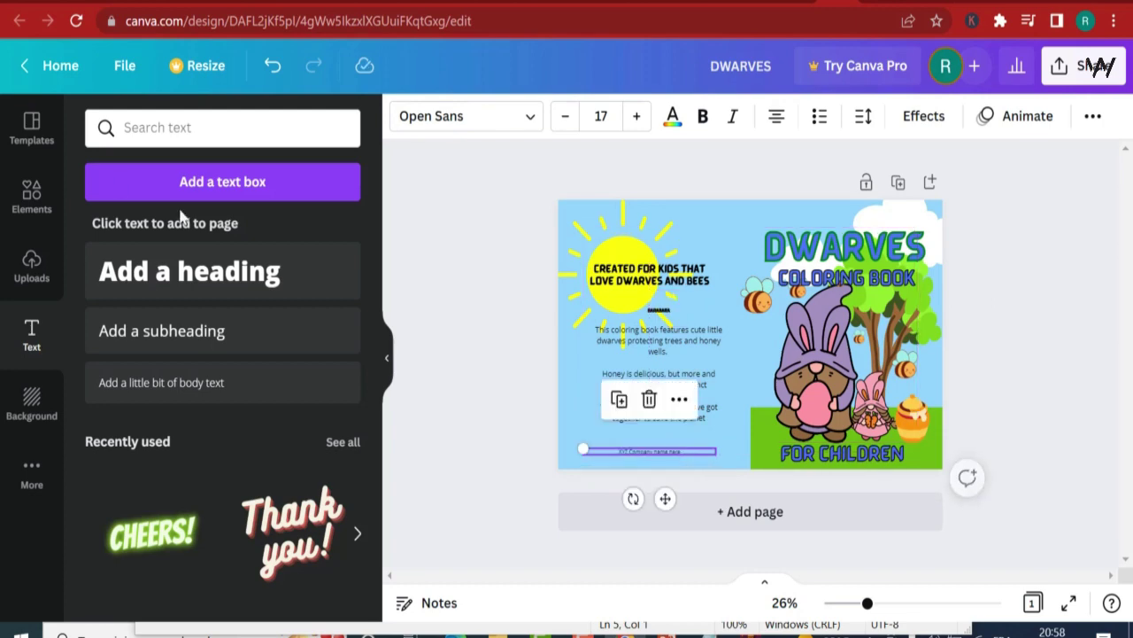
Search the design elements for "logo"
click(189, 127)
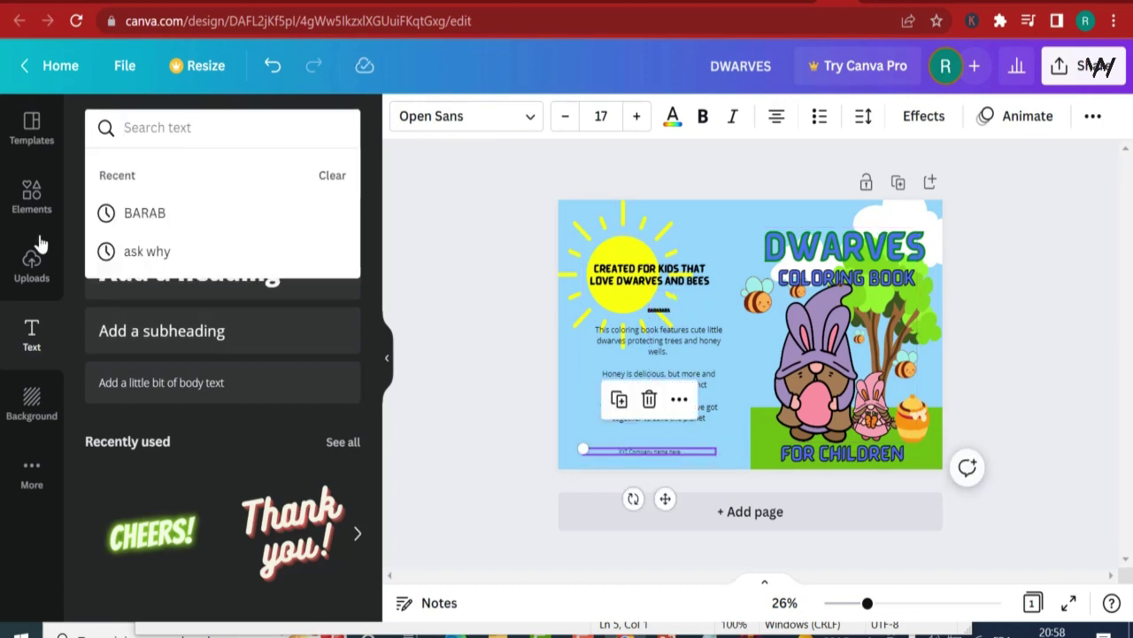
click(32, 195)
click(180, 131)
text(honey)
key(Return)
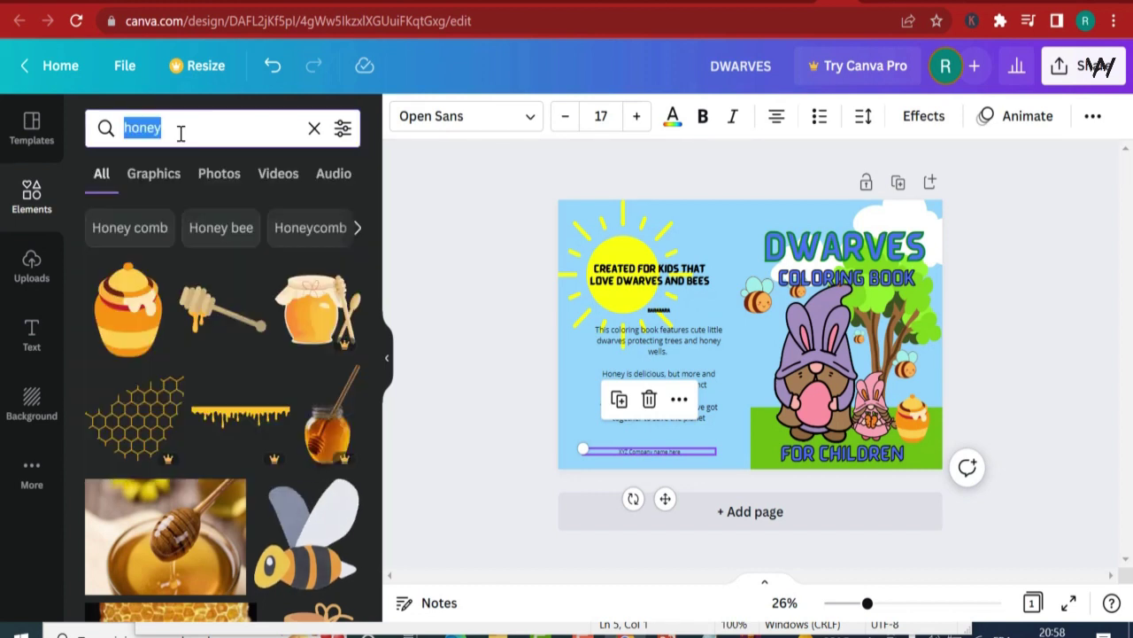
text(logo)
key(Return)
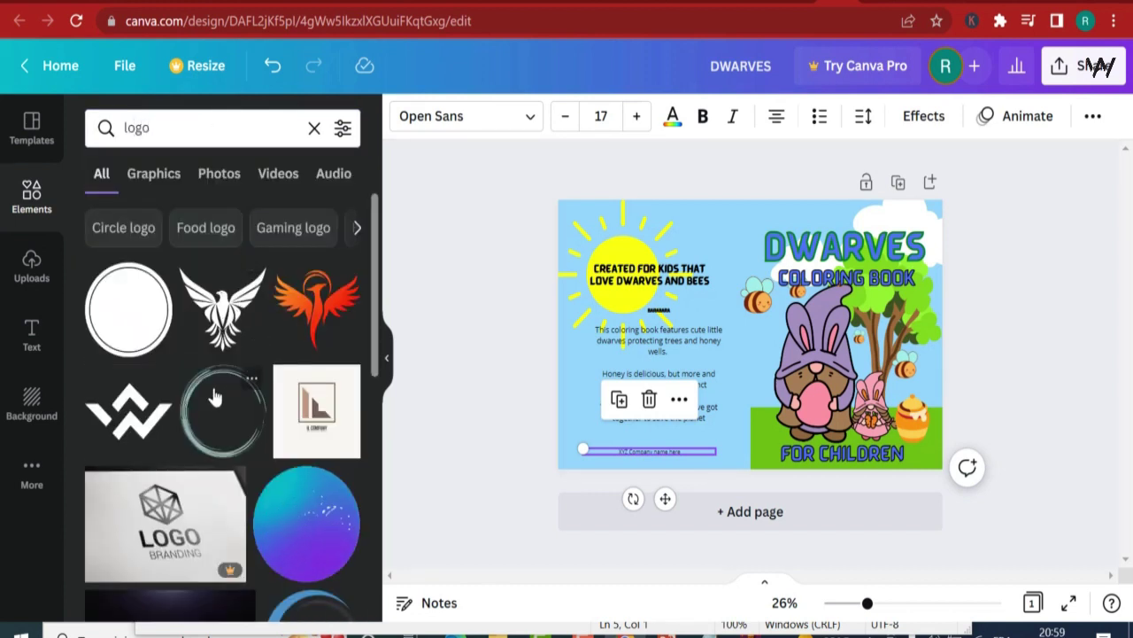
Add the golden lotus logo, shrink it, and place it in the lower-left area of the back cover
scroll(215, 398, down, 7)
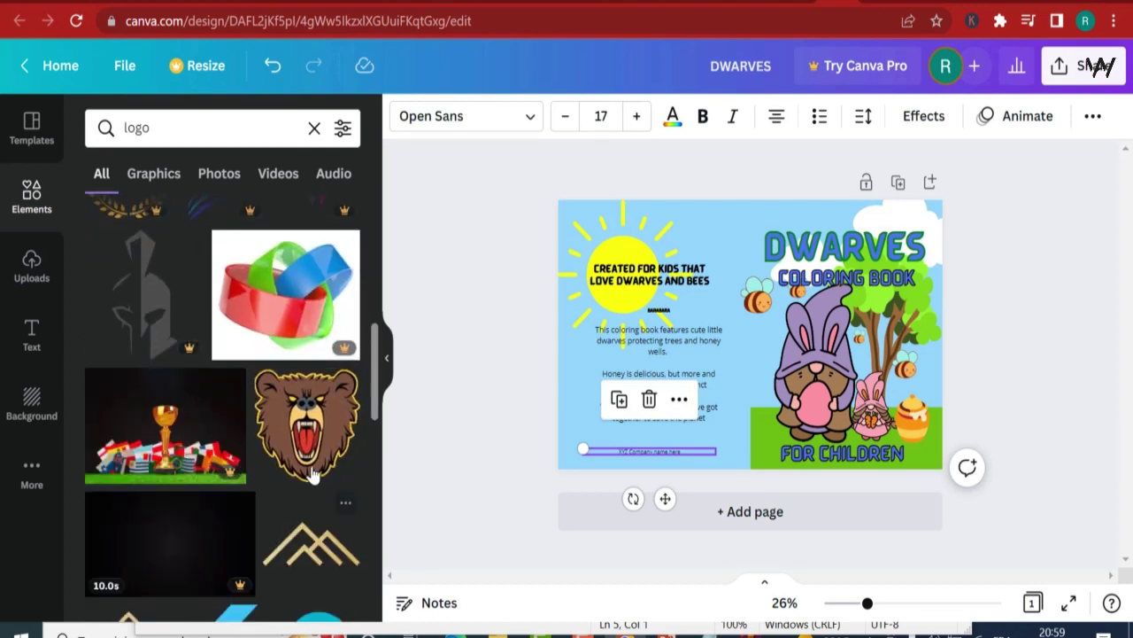
scroll(314, 461, down, 2)
click(121, 485)
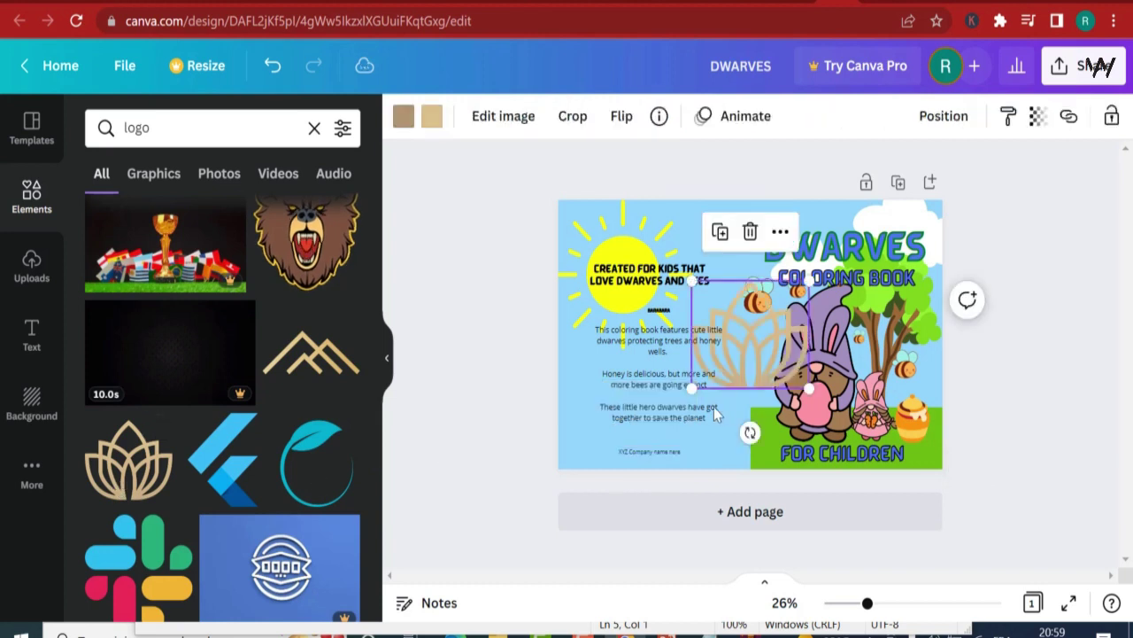
drag(749, 354, 595, 432)
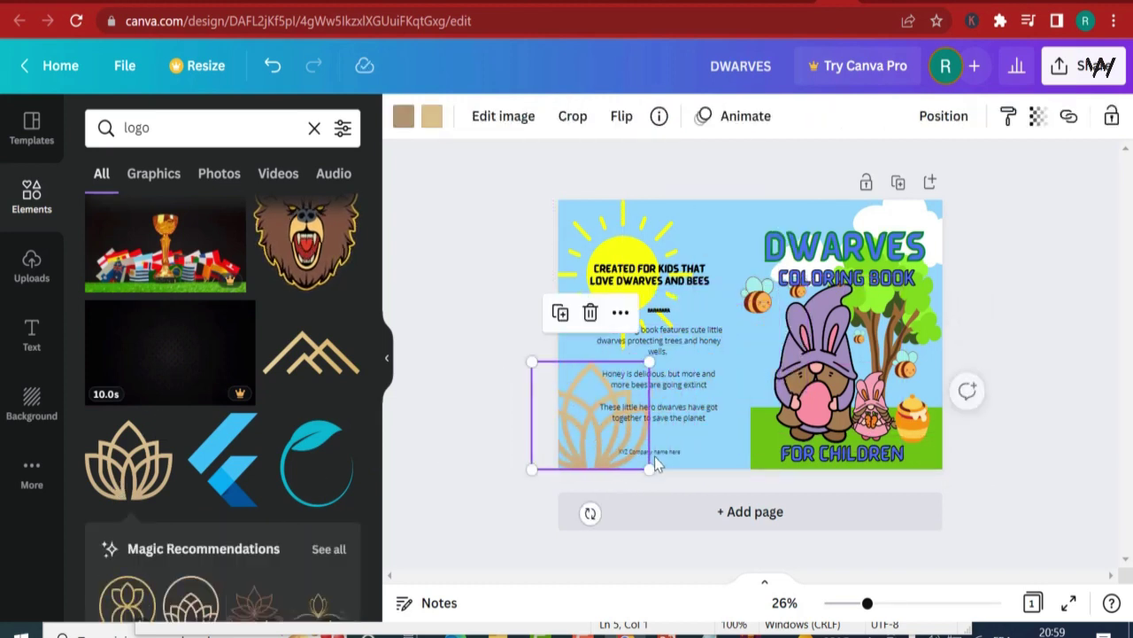
drag(647, 466, 603, 442)
Narrow the company name's text box and position it beside the lotus logo
click(664, 457)
click(664, 458)
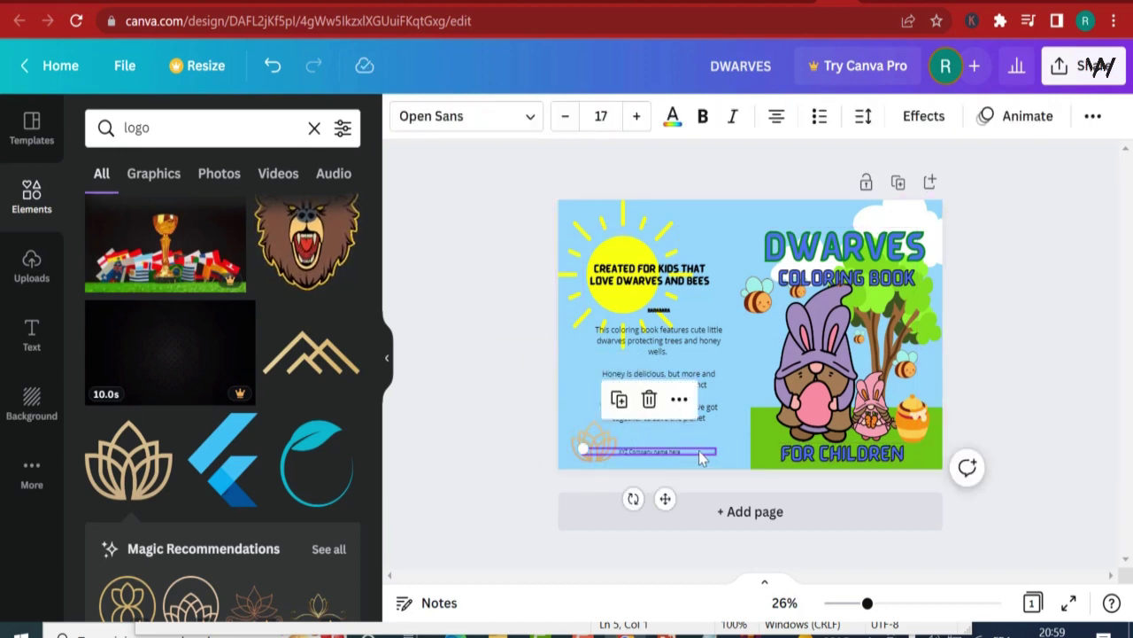
drag(716, 458, 657, 461)
drag(583, 444, 666, 454)
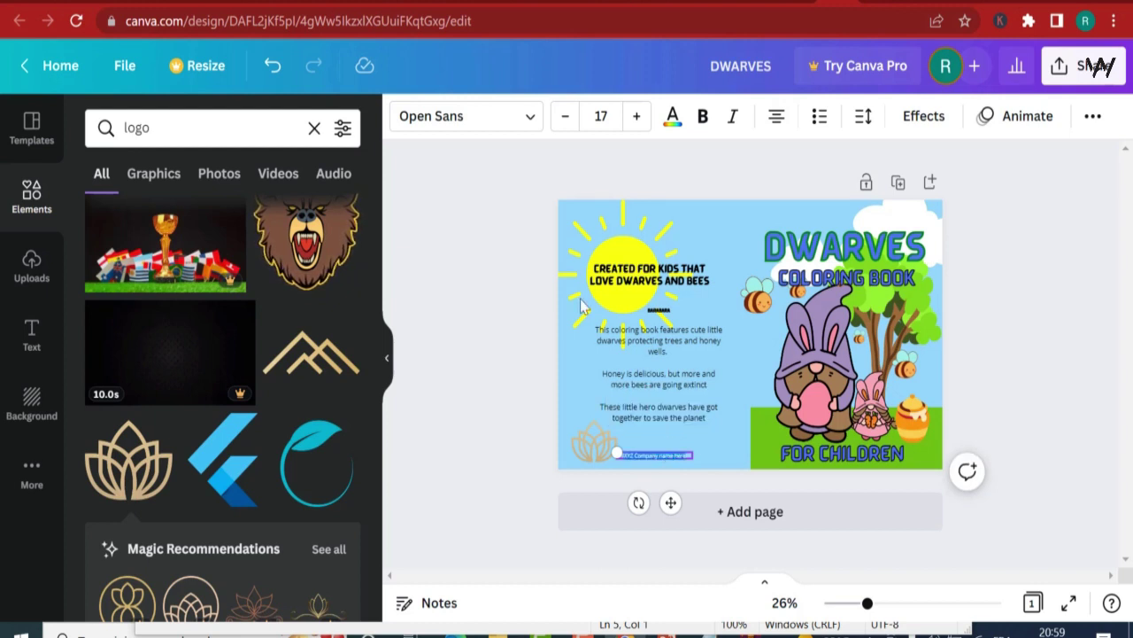
Try the Barabara font on the company name and undo the font change
click(469, 121)
click(151, 218)
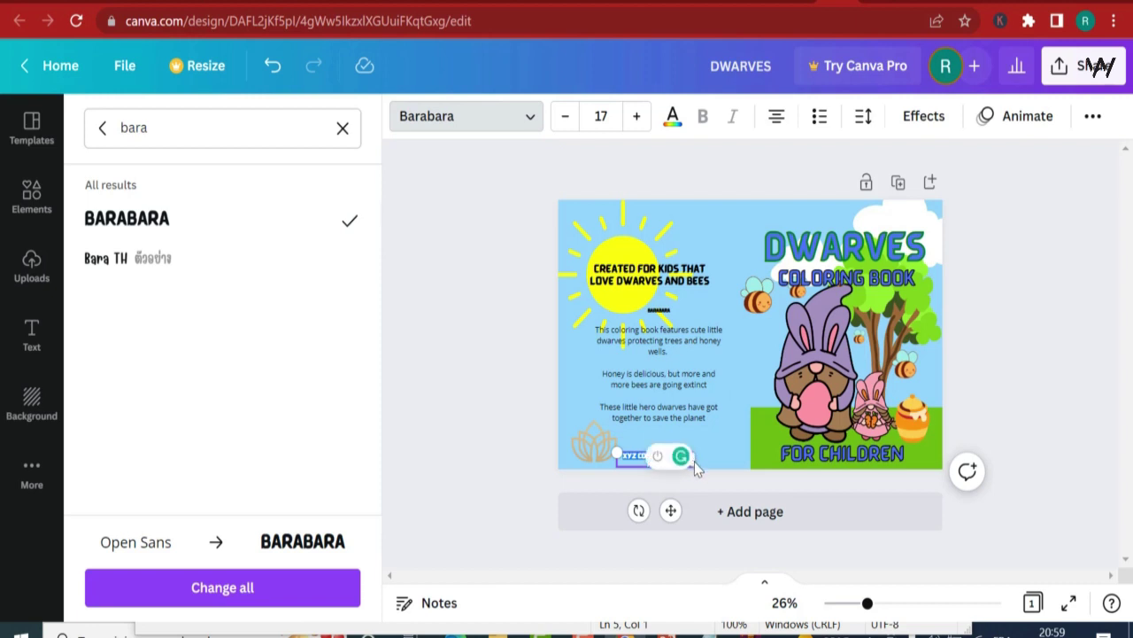
key(Escape)
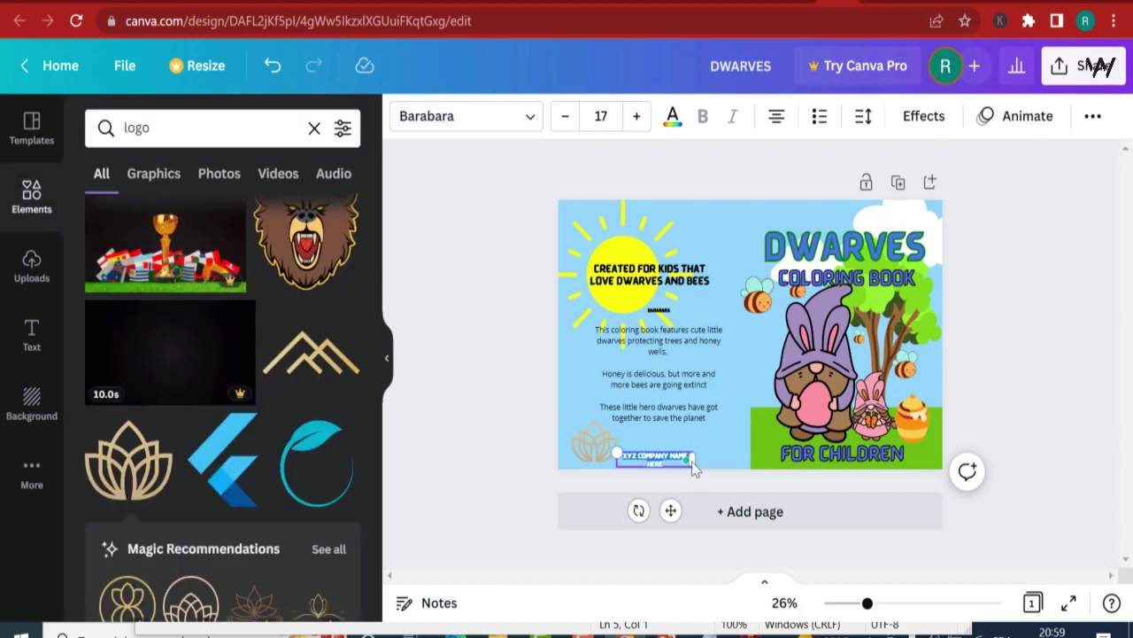
click(270, 67)
click(464, 417)
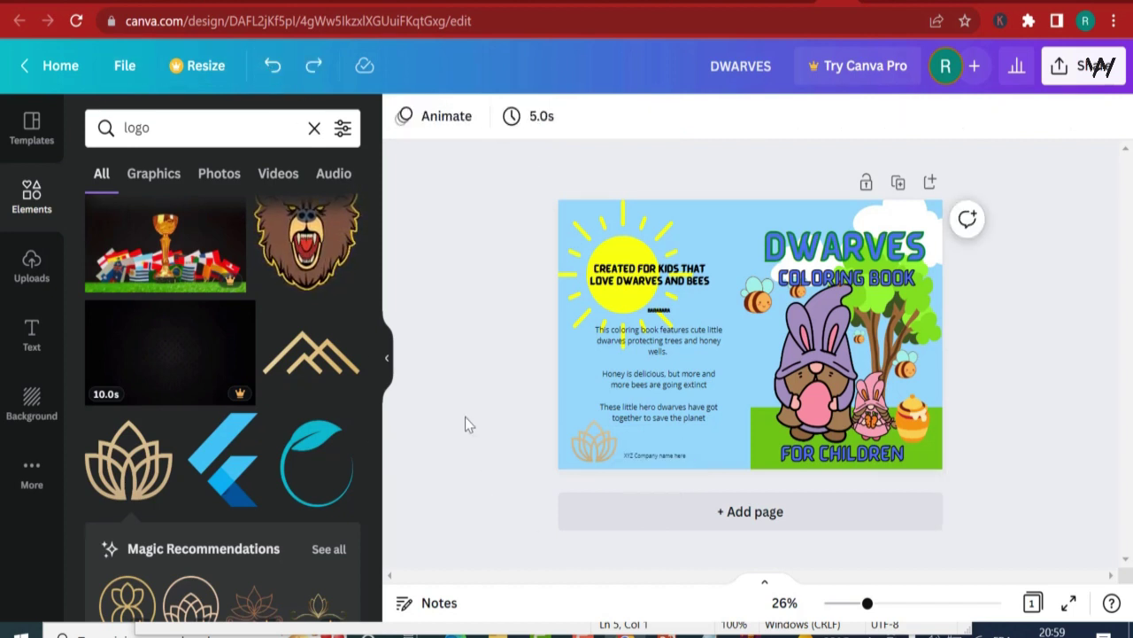
Delete the tiny leftover text element between the tagline and the blurb
click(662, 310)
key(Delete)
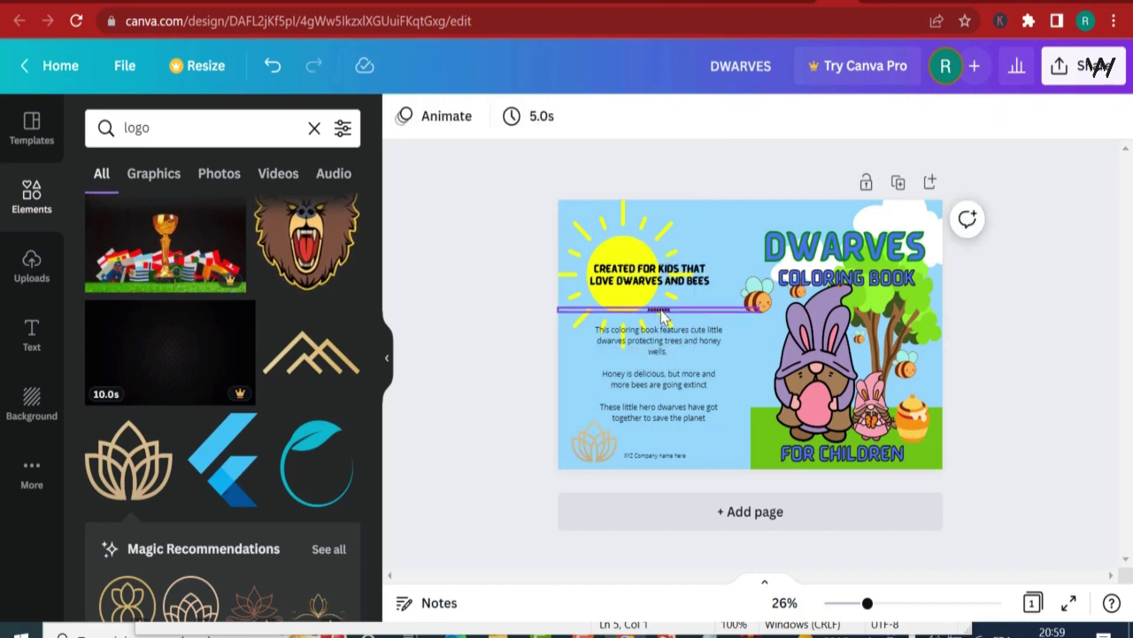
click(662, 310)
key(Delete)
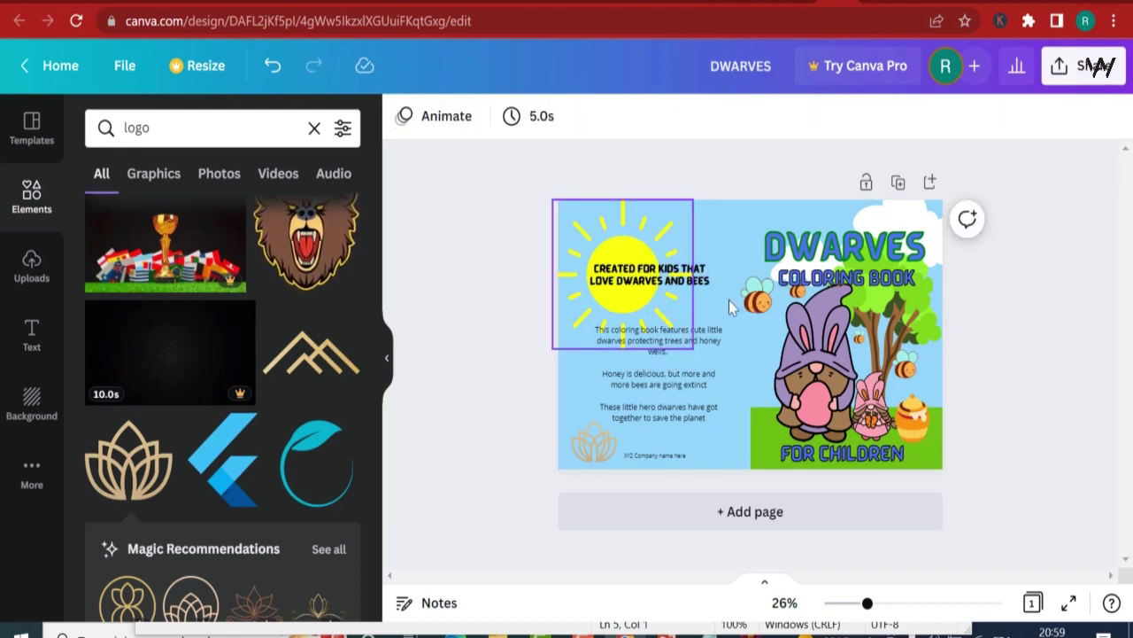
Move the blurb up so it sits directly beneath the tagline, and deselect it
click(657, 393)
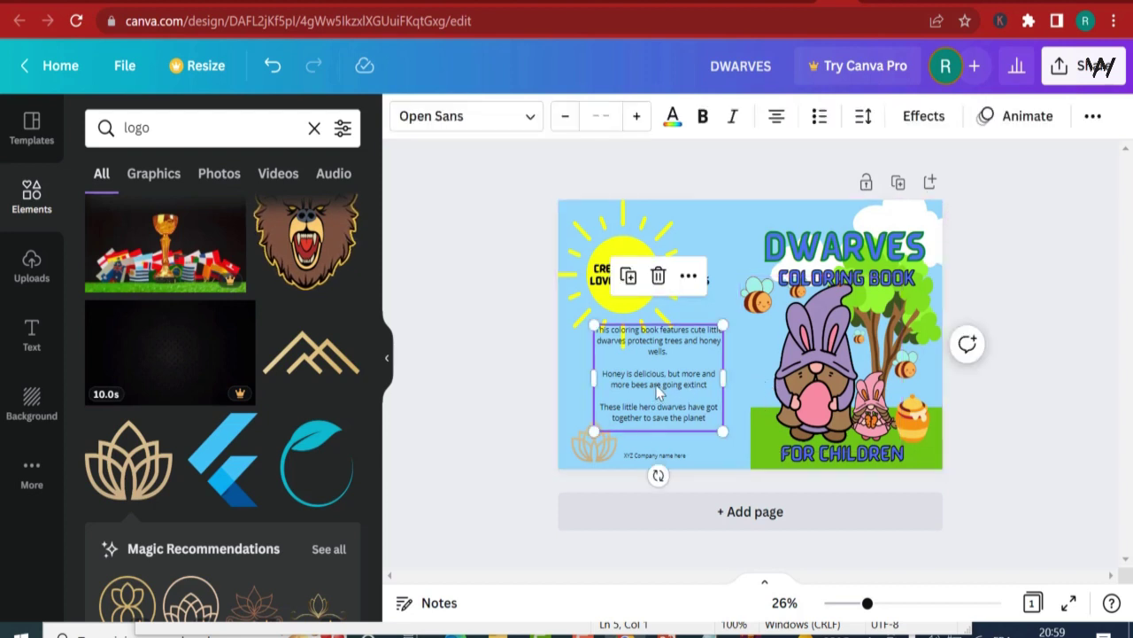
drag(660, 393, 651, 362)
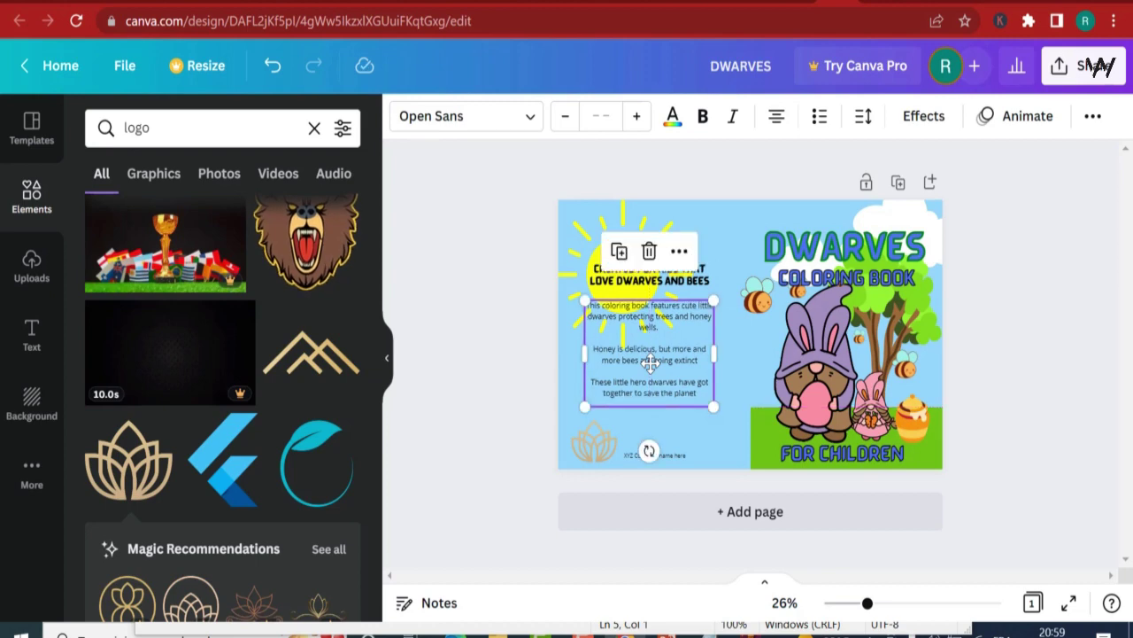
click(1035, 426)
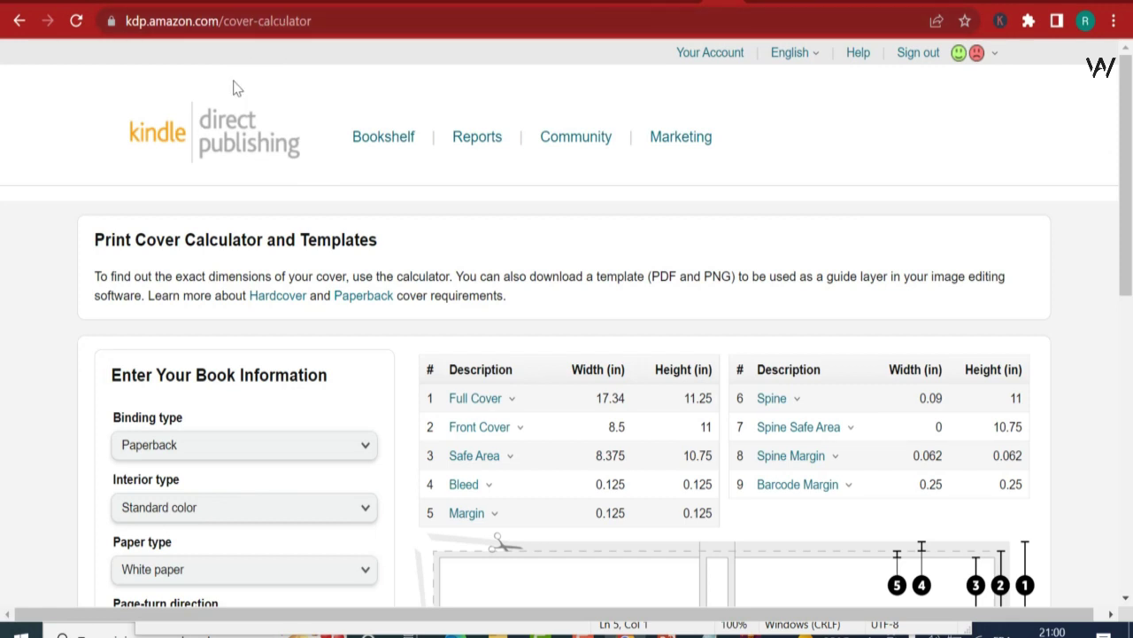
Switch to the KDP Cover Calculator and reopen it from the Google results for "kdp cover generator"
click(188, 23)
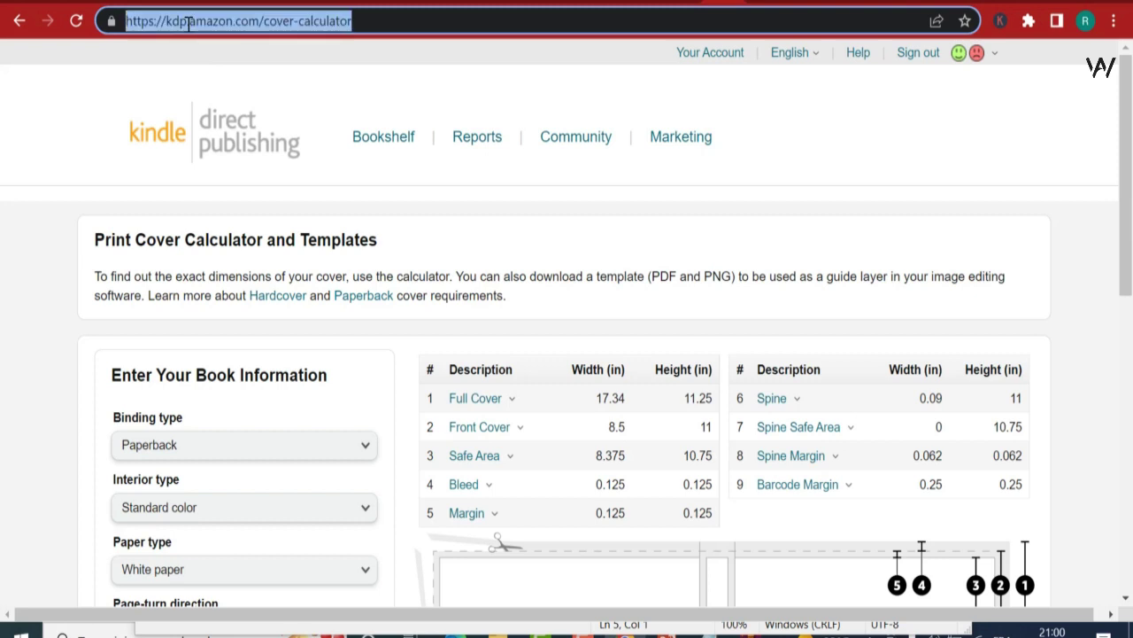
click(201, 94)
scroll(200, 94, down, 2)
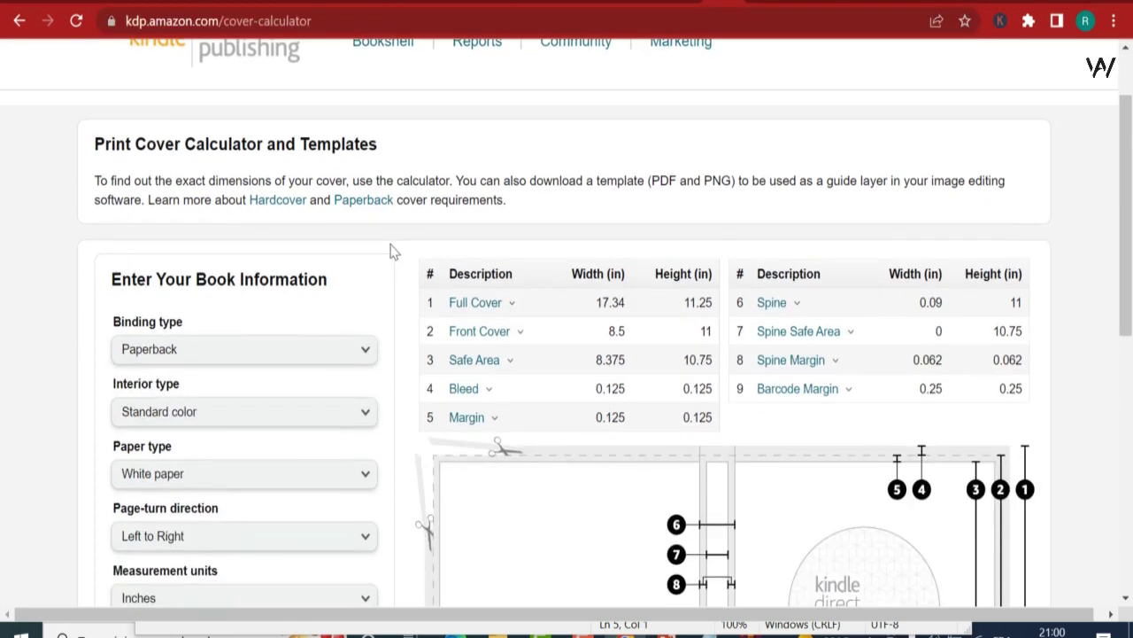
scroll(203, 150, up, 2)
key(alt+Left)
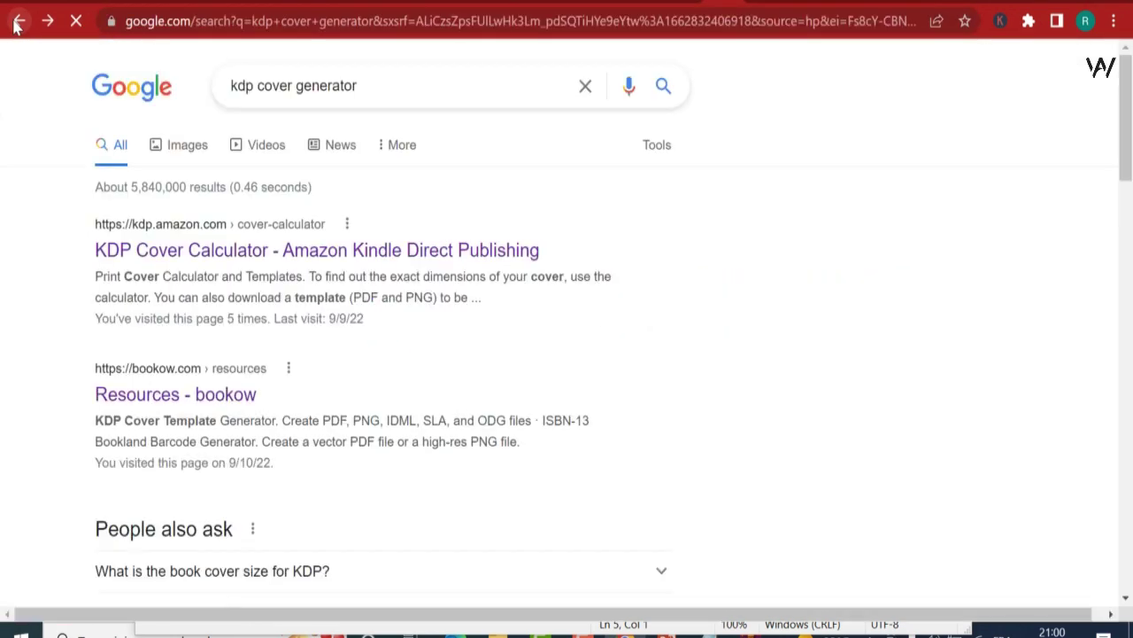
click(187, 255)
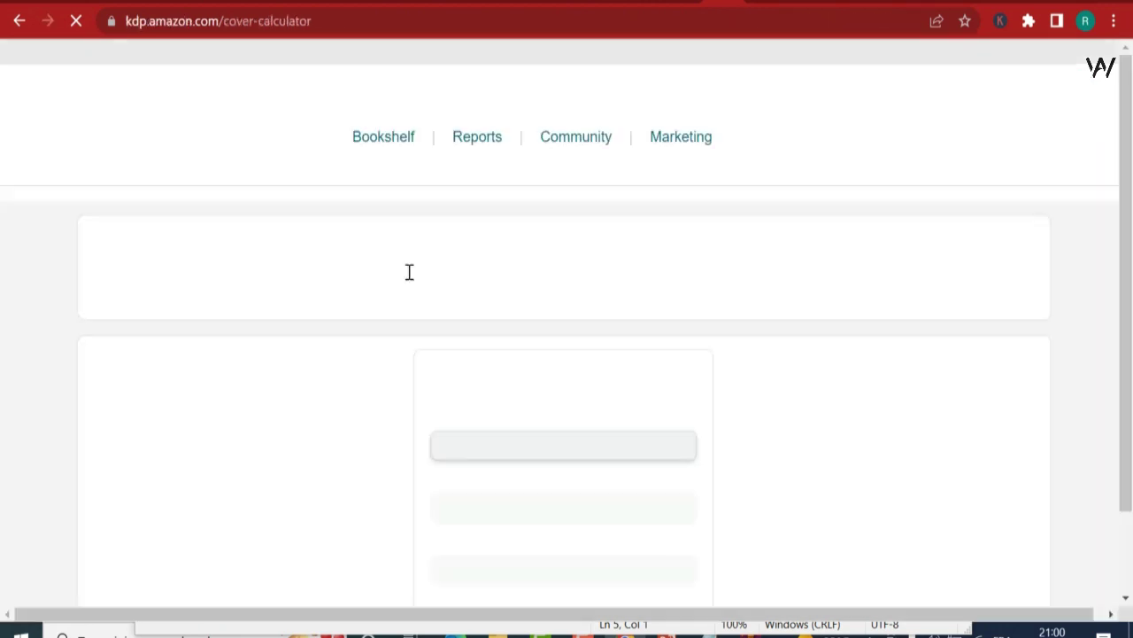
Set the book's binding type to Paperback, the interior type to Standard color and the paper type to White paper
scroll(641, 237, down, 3)
click(518, 161)
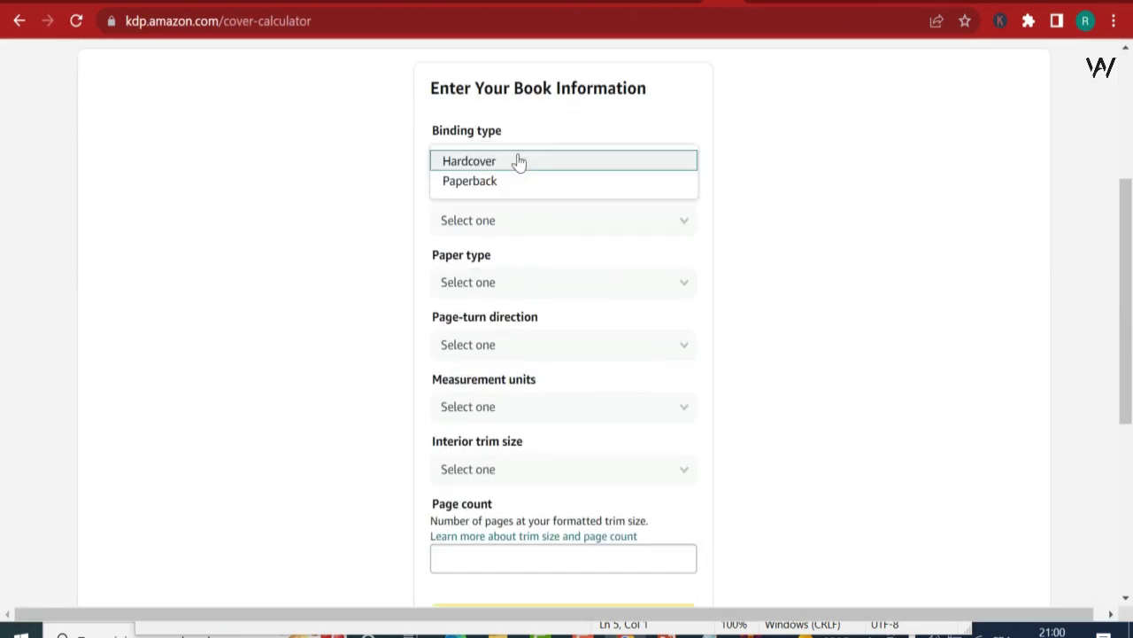
click(500, 180)
click(528, 230)
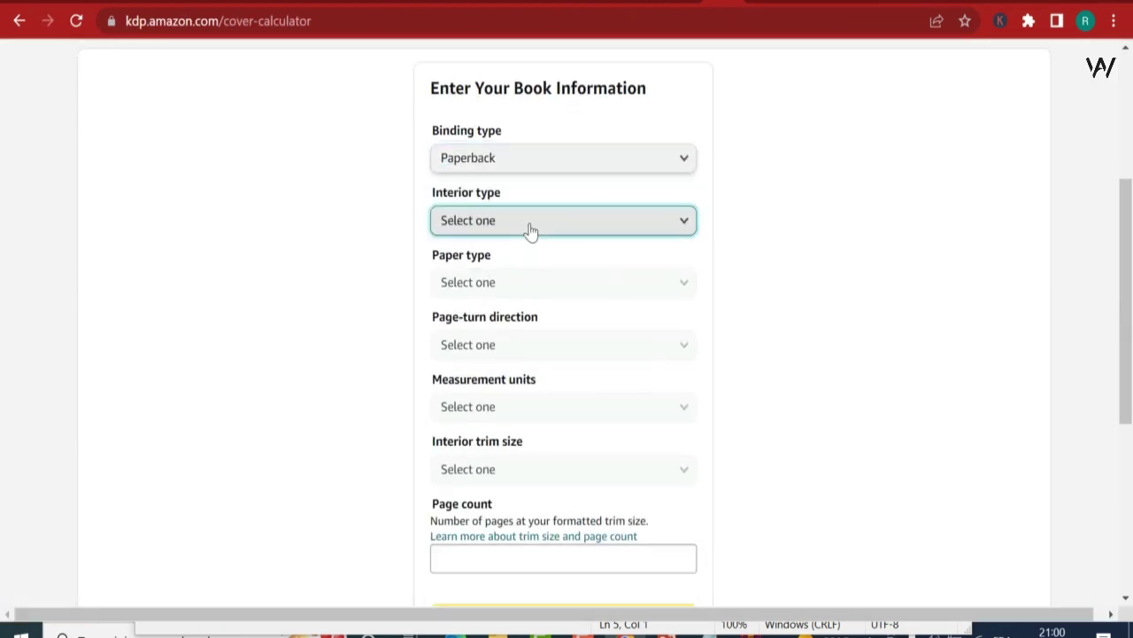
click(509, 266)
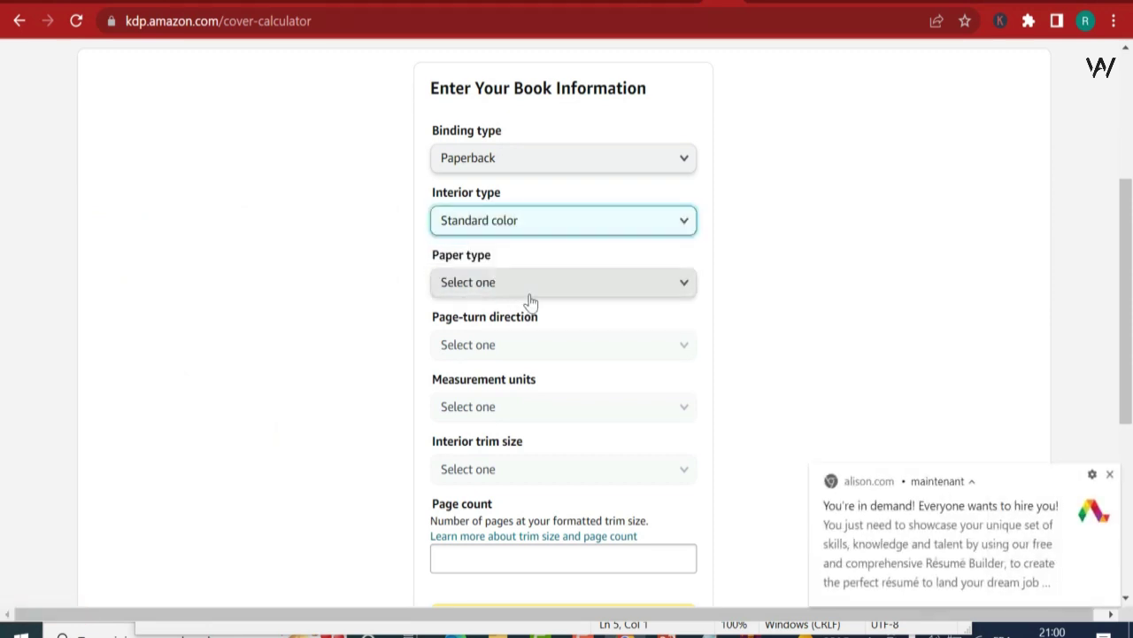
click(529, 301)
click(494, 292)
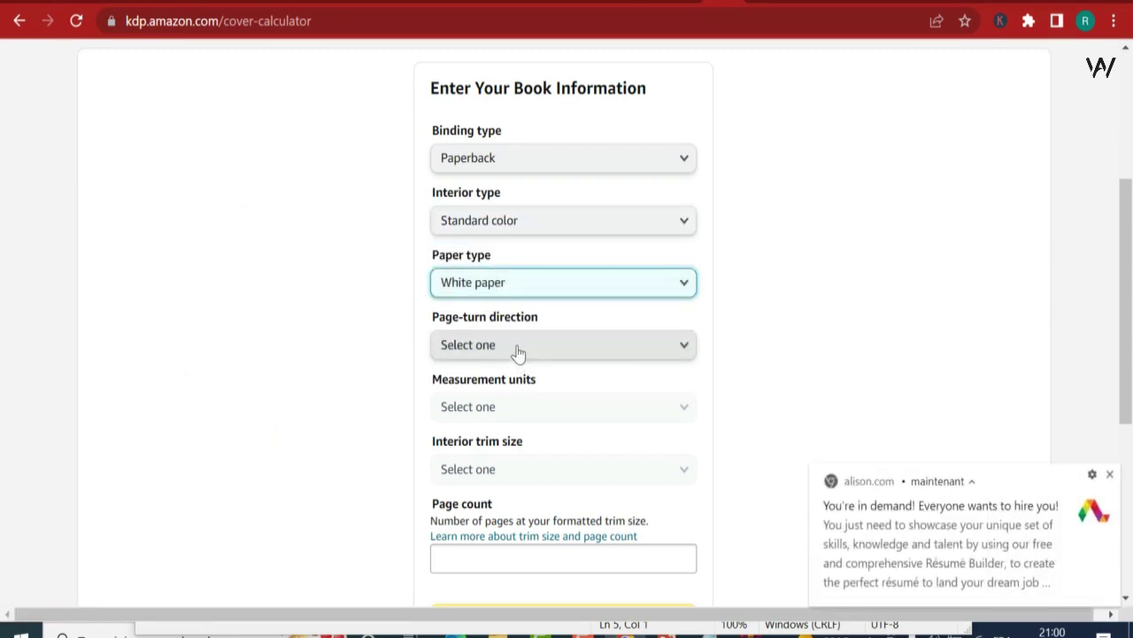
Set the page-turn direction to Left to Right, the measurement units to Inches and the interior trim size to 8.5 x 11 in
click(516, 355)
click(492, 347)
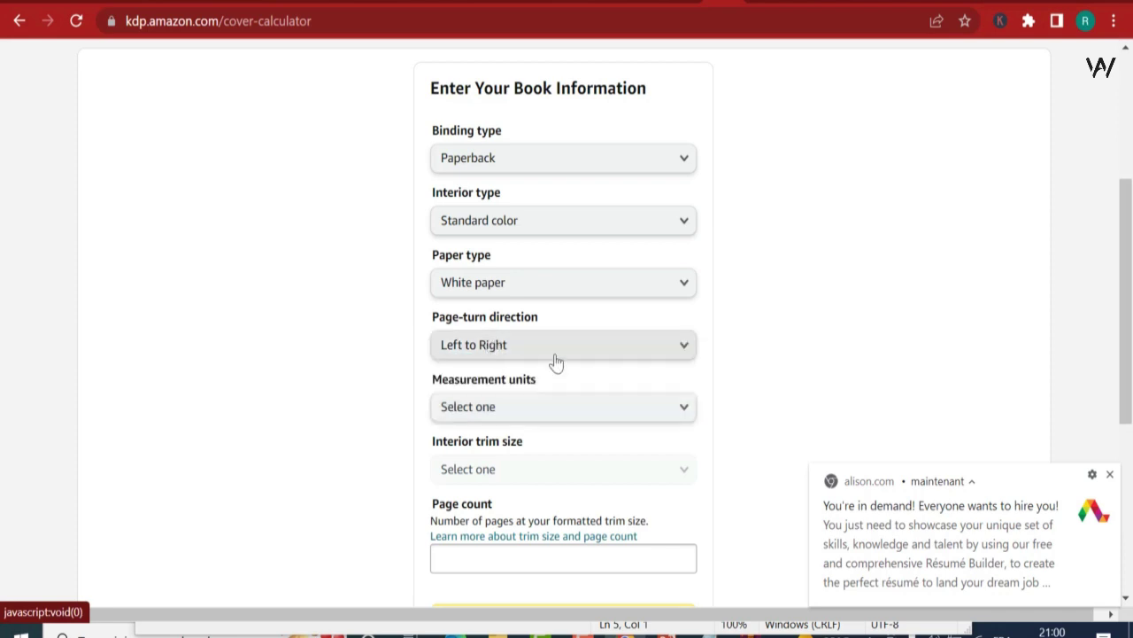
click(543, 409)
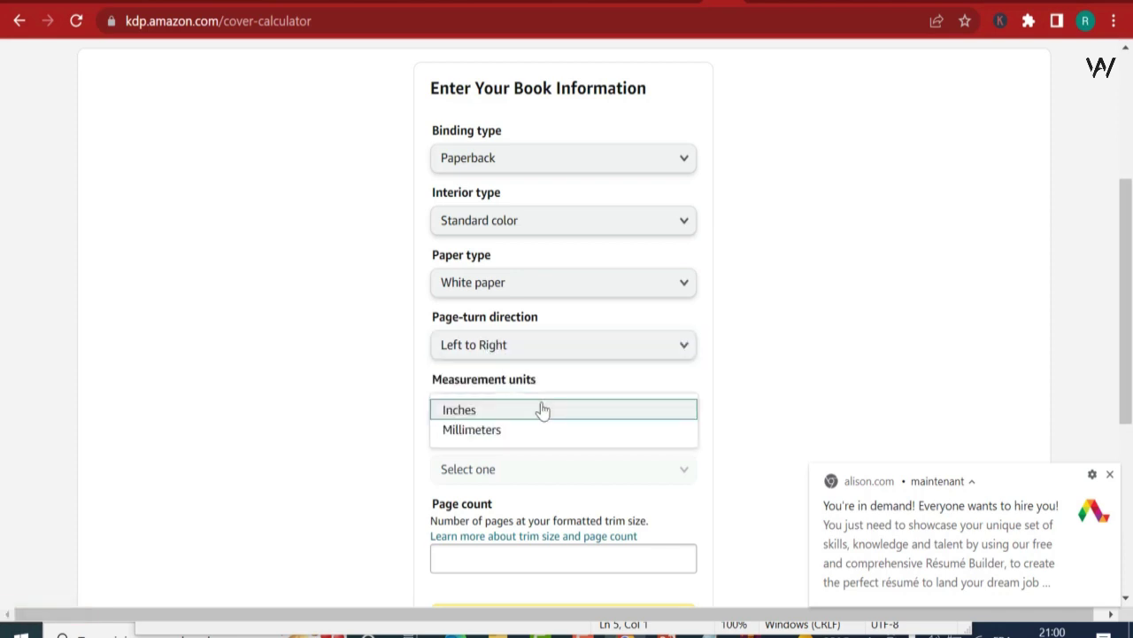
click(472, 412)
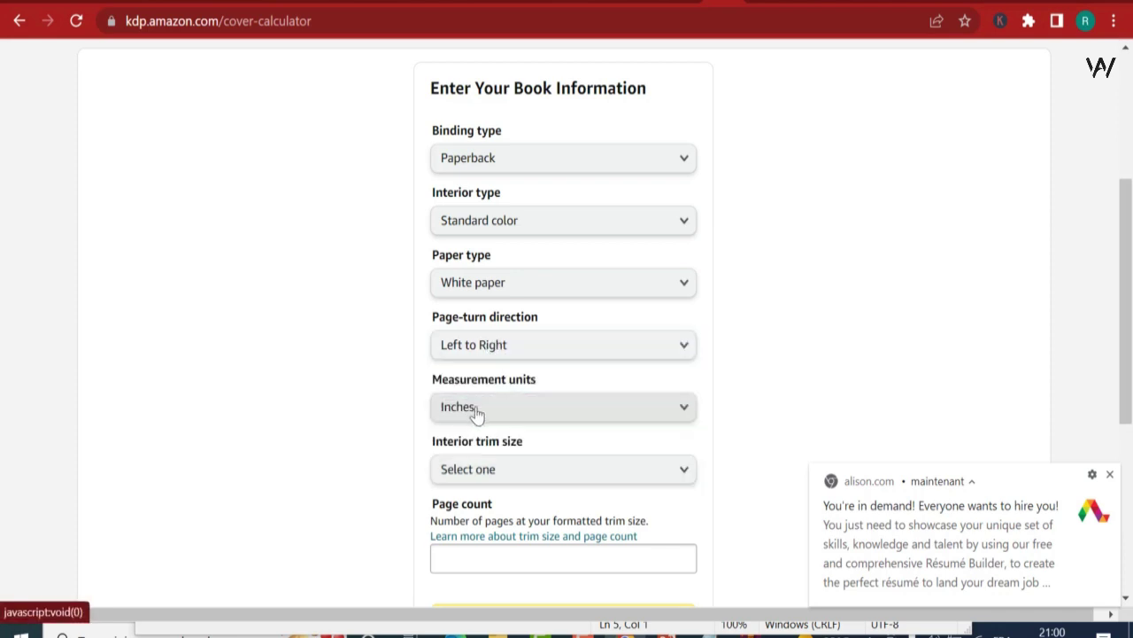
click(515, 474)
click(474, 366)
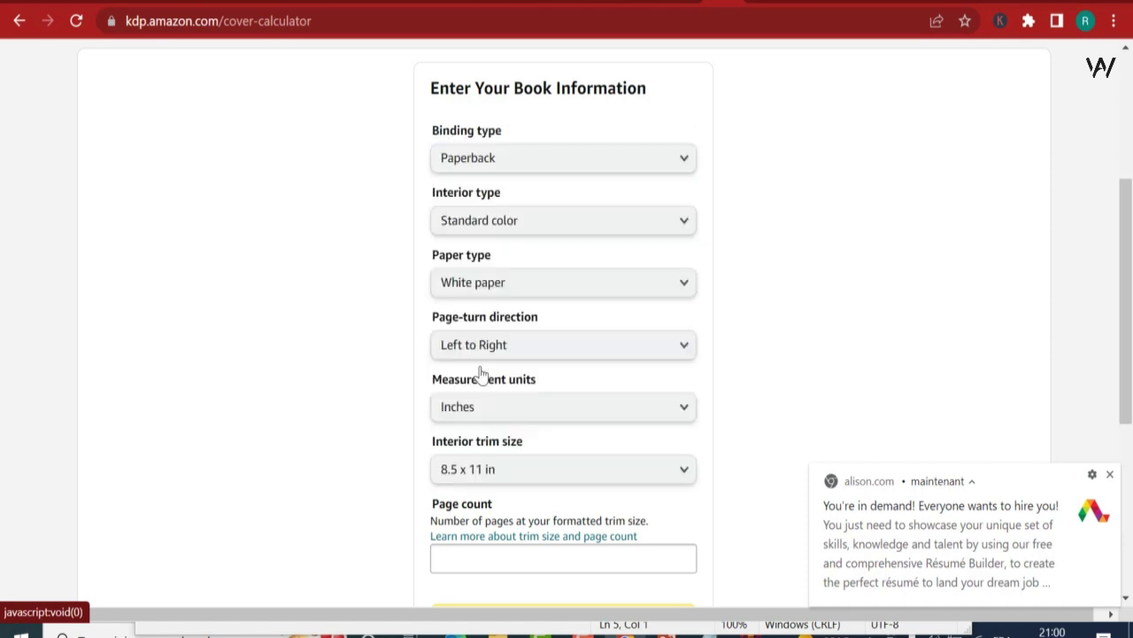
Set the page count to 40 and calculate the cover dimensions
scroll(598, 475, down, 1)
click(537, 461)
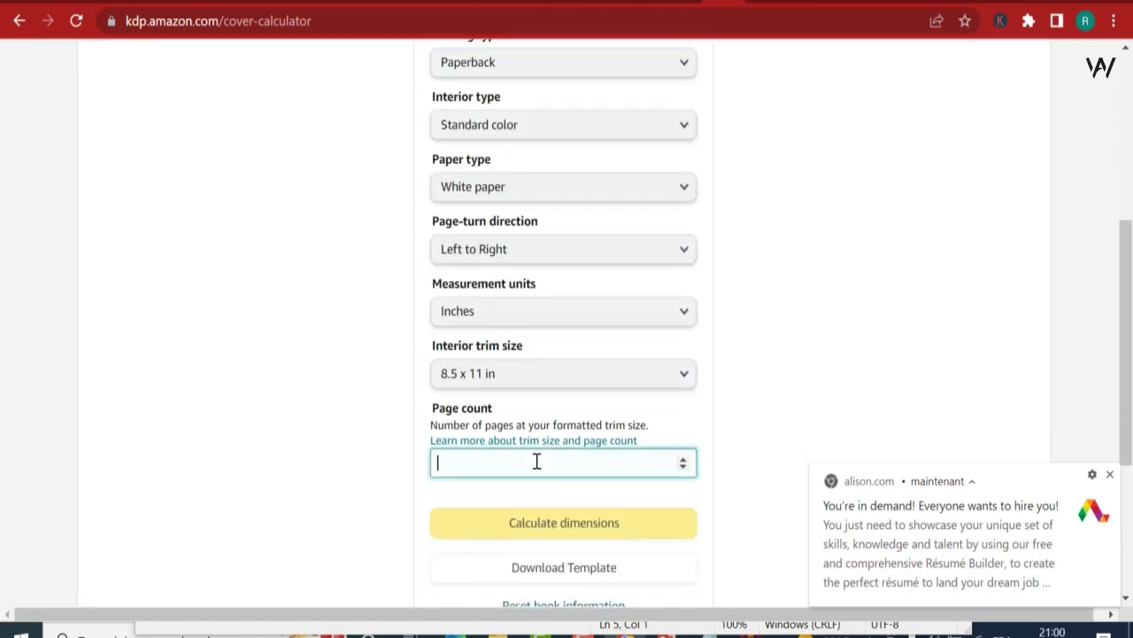
click(777, 430)
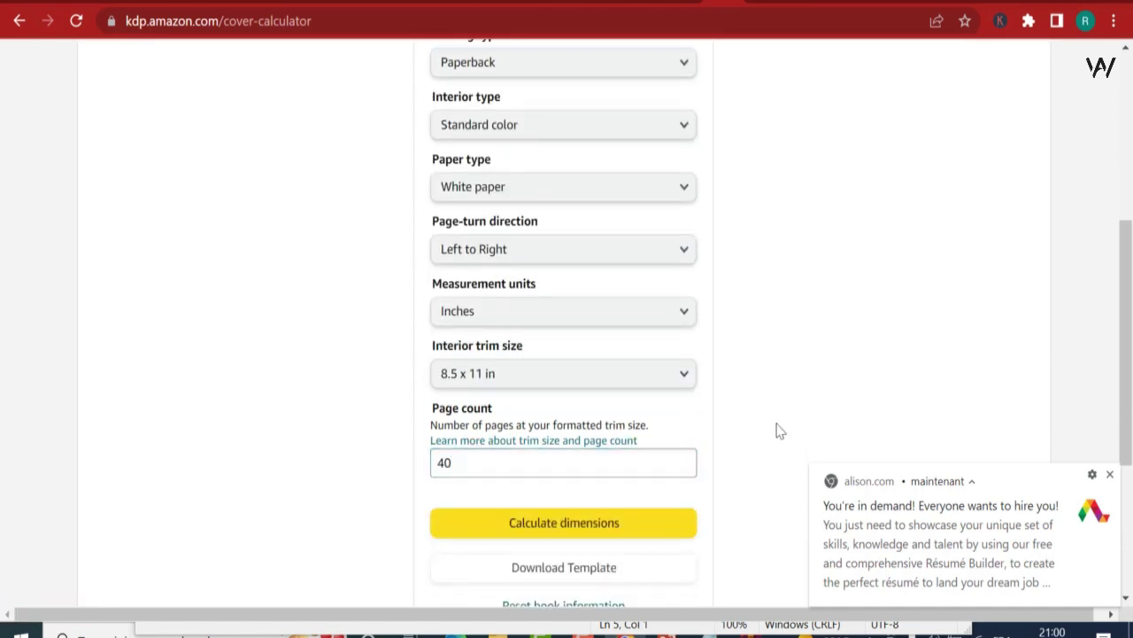
click(1109, 477)
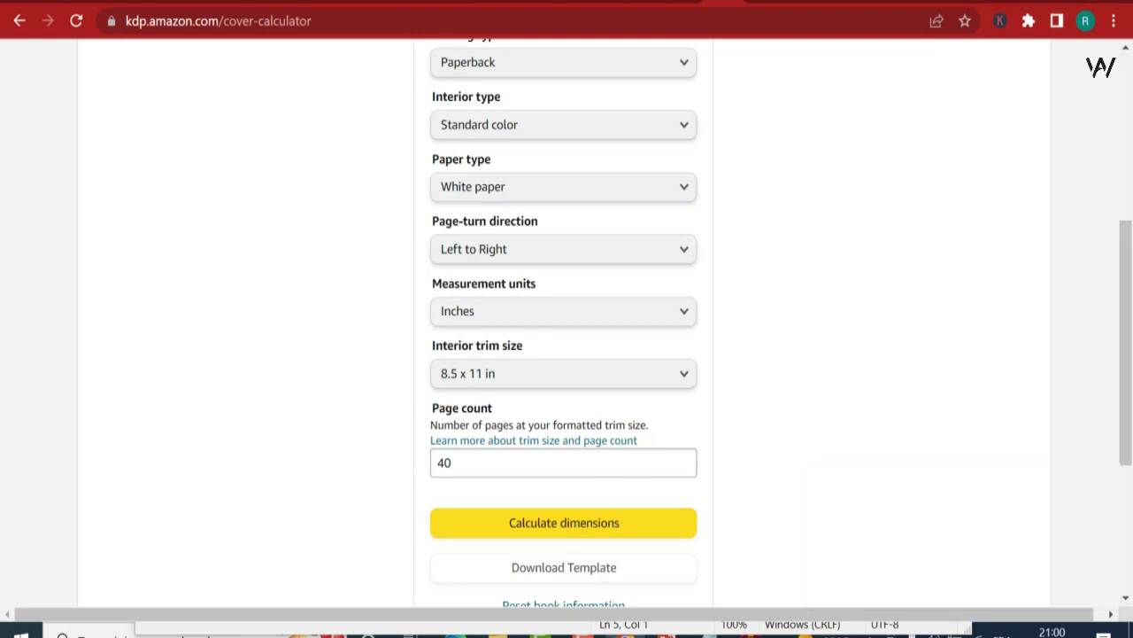
click(586, 535)
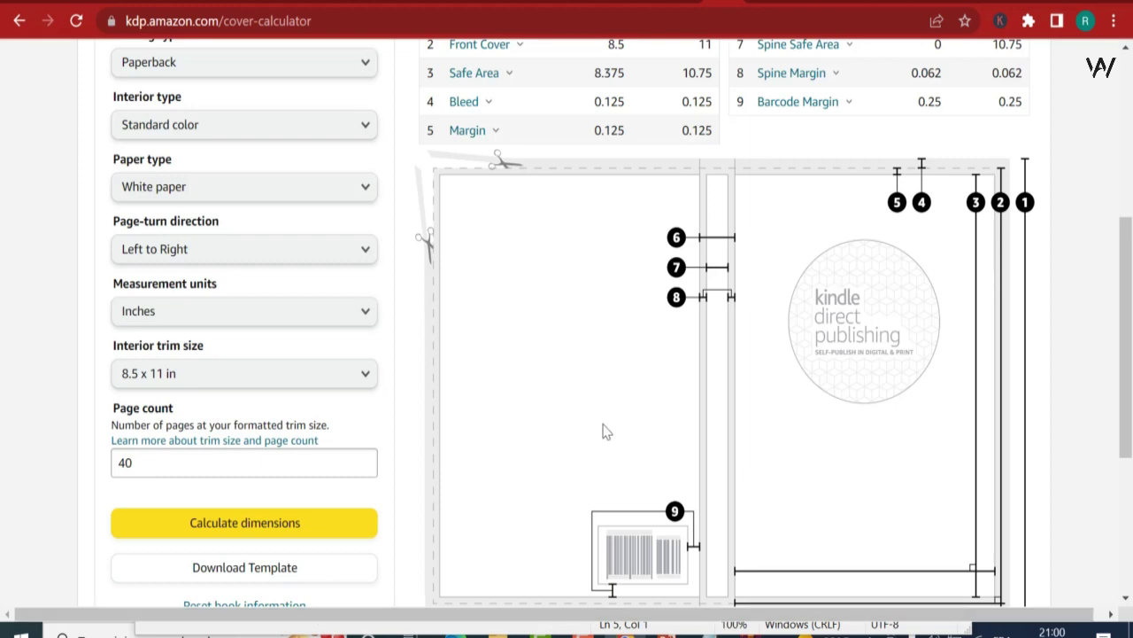
Switch to File Explorer and look through the Téléchargements folder for the cover template
mouse_move(497, 630)
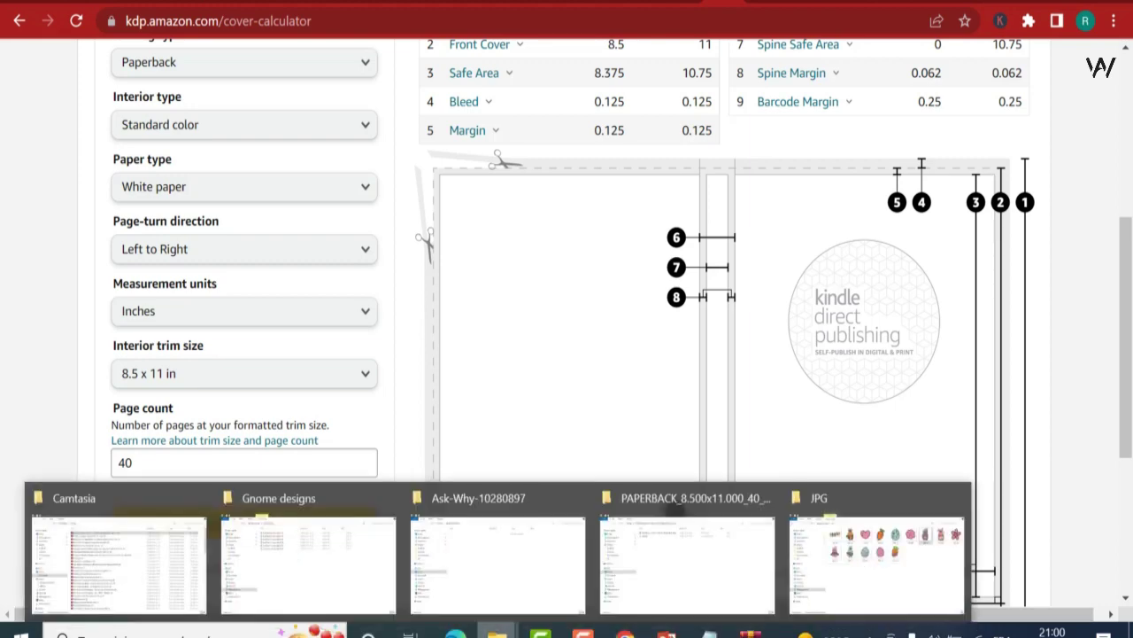
click(872, 580)
click(84, 126)
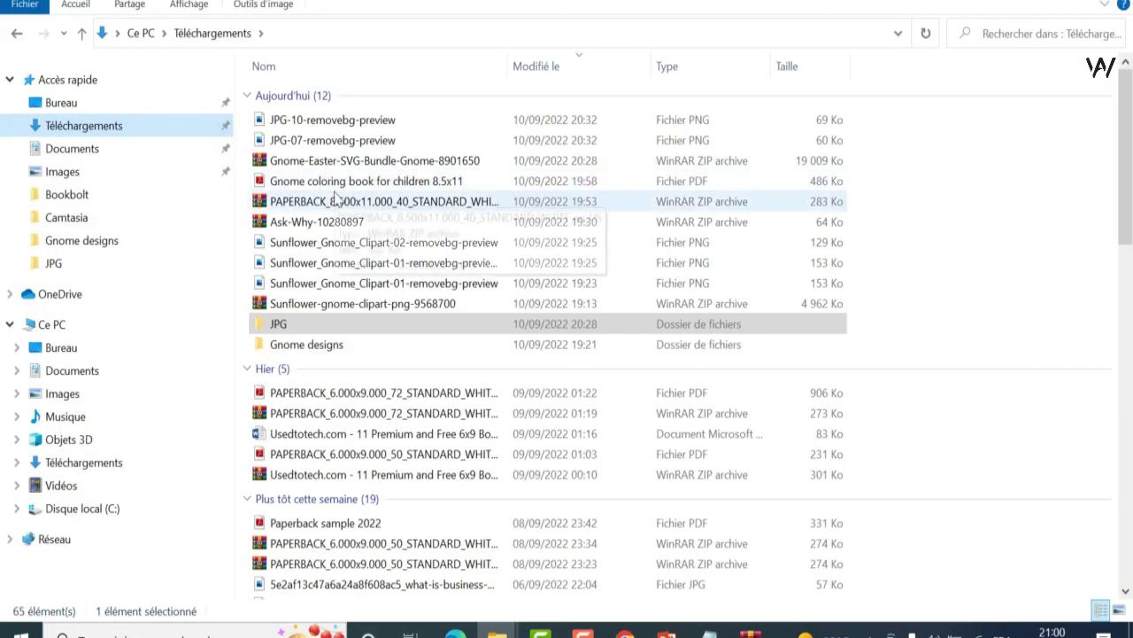
scroll(365, 290, down, 1)
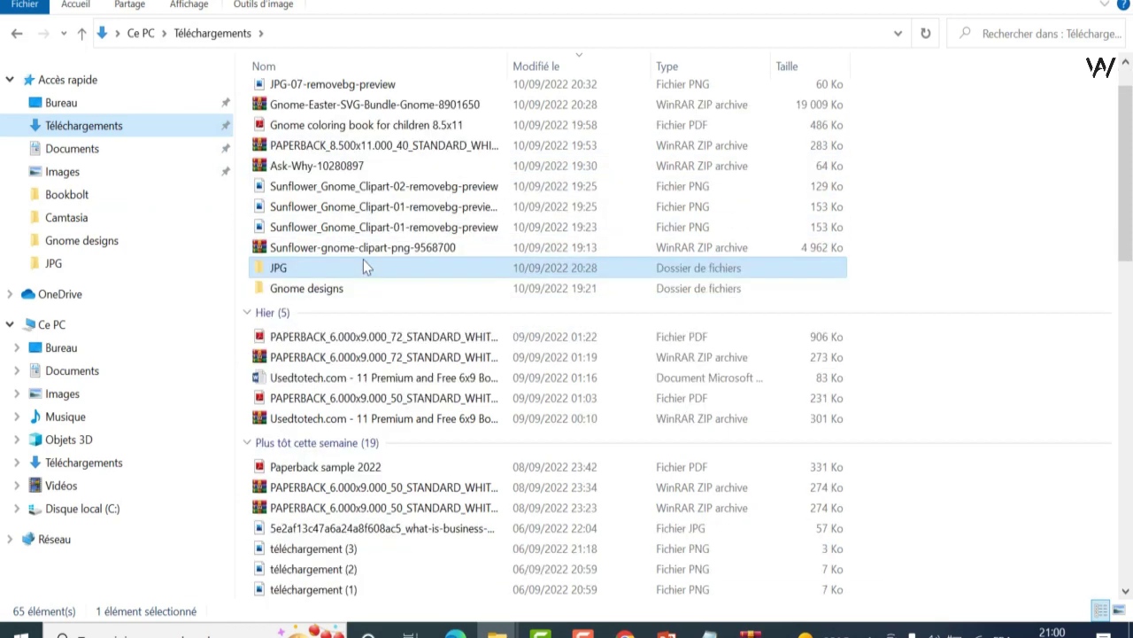
scroll(381, 261, up, 1)
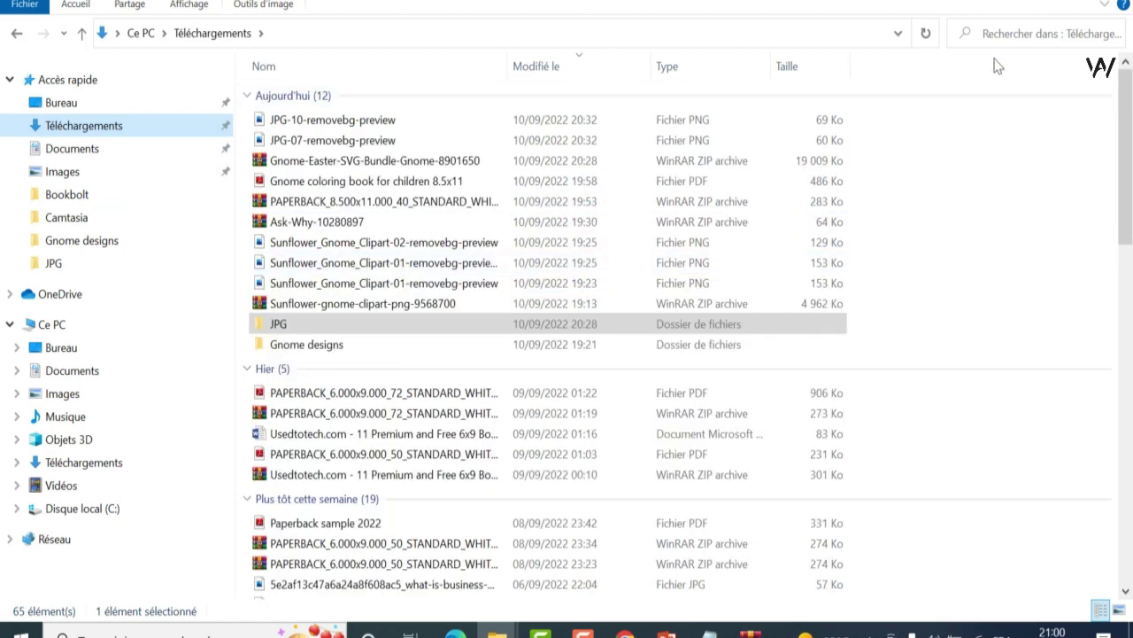
Search the Téléchargements folder for "paper"
click(1060, 31)
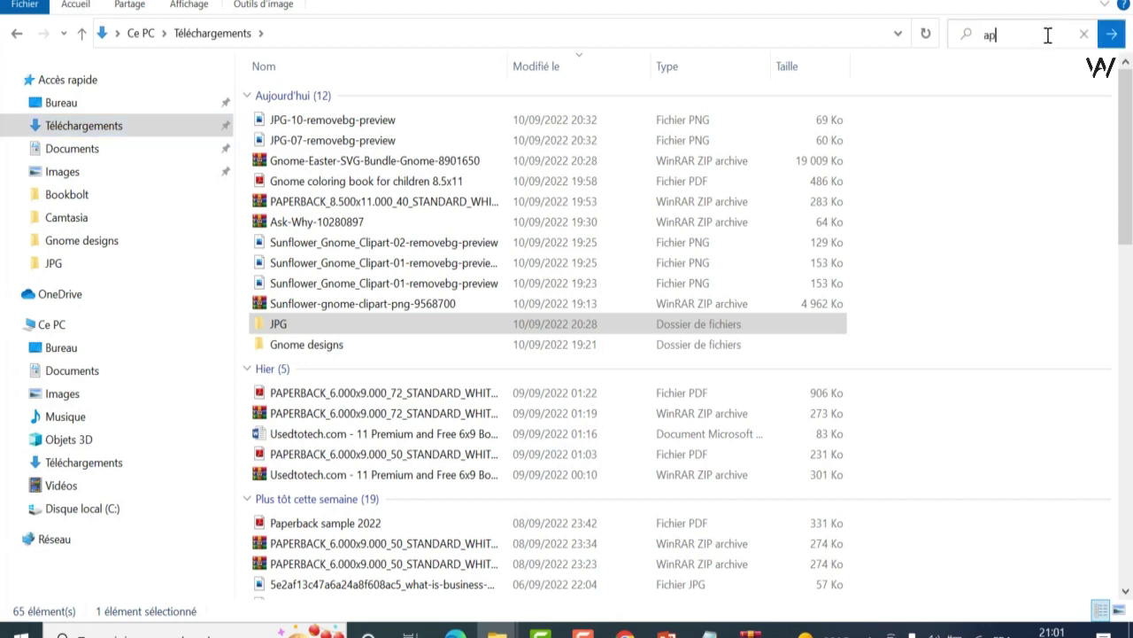
text(paper)
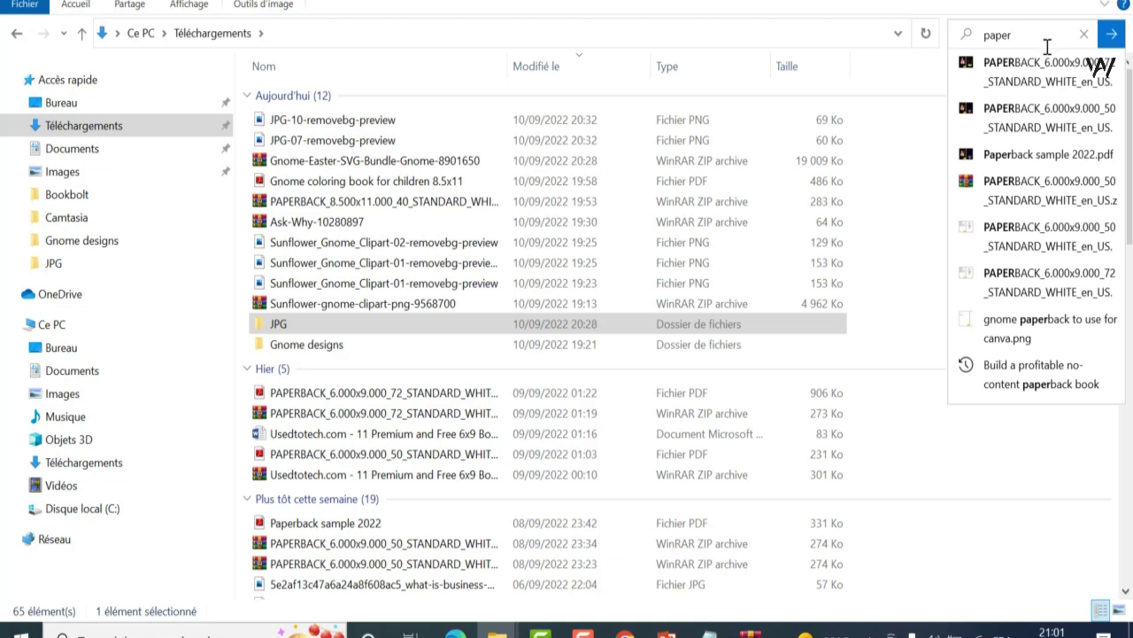
click(1040, 344)
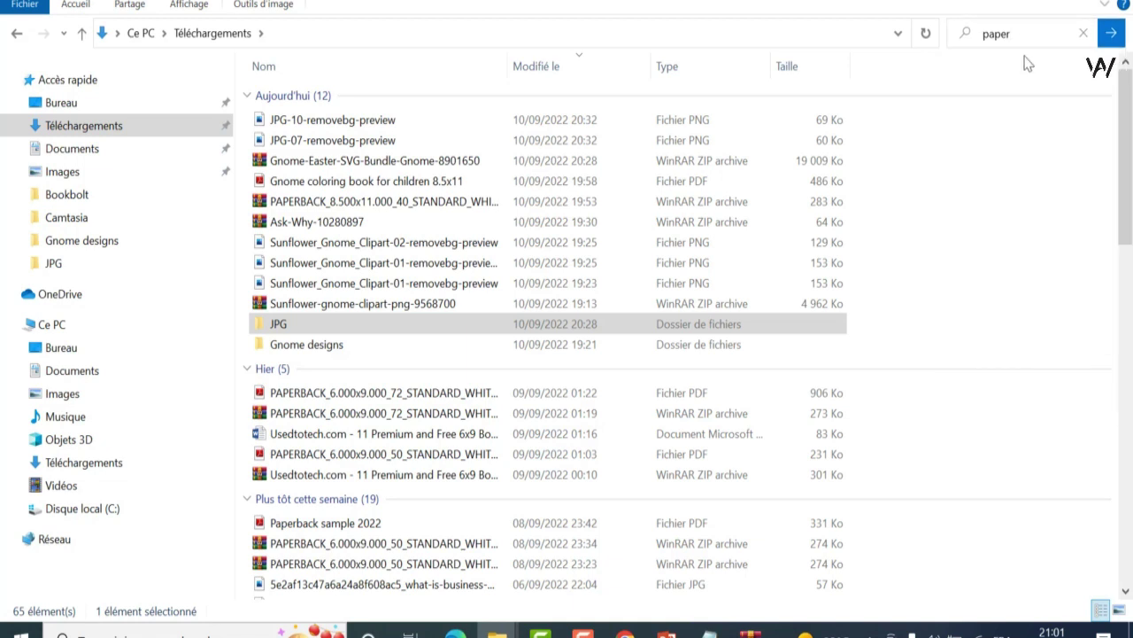
click(1019, 36)
click(1027, 343)
click(1035, 32)
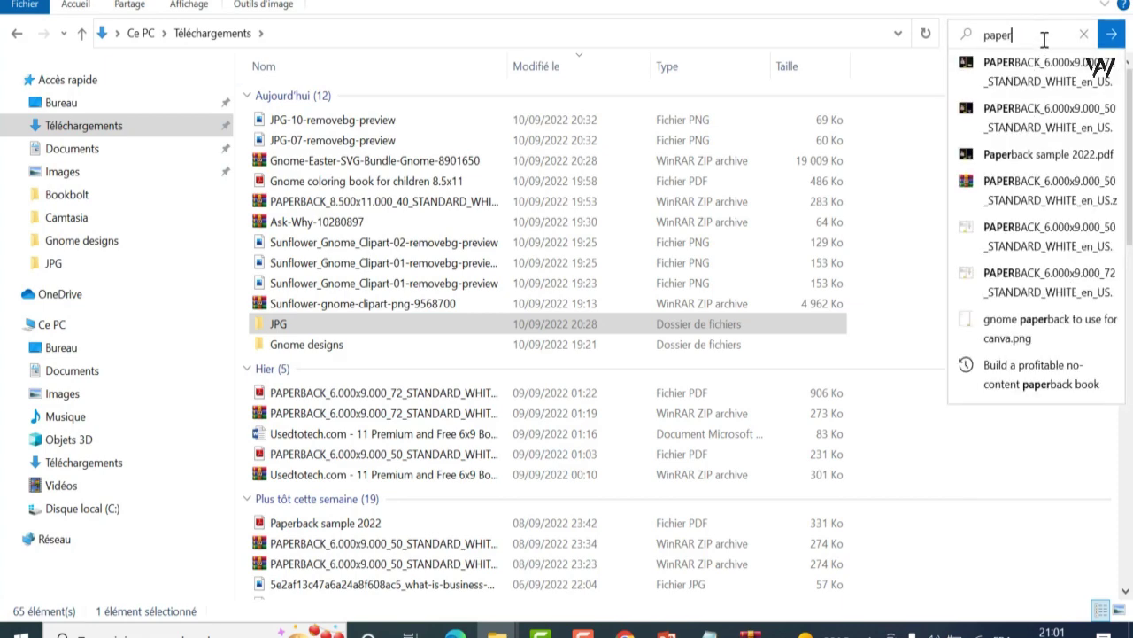
Open "gnome paperback to use for canva.png" from the search suggestions, view the template maximized and close it
key(Down)
key(Down)
key(Down)
key(Down)
key(Down)
key(Down)
key(Down)
key(Escape)
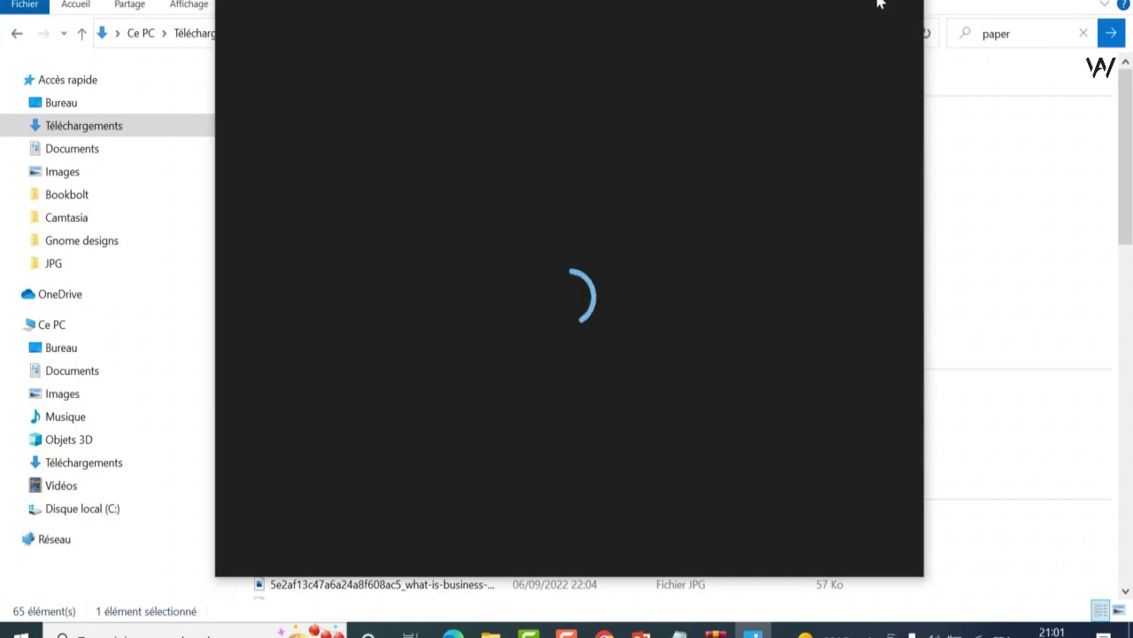
click(869, 2)
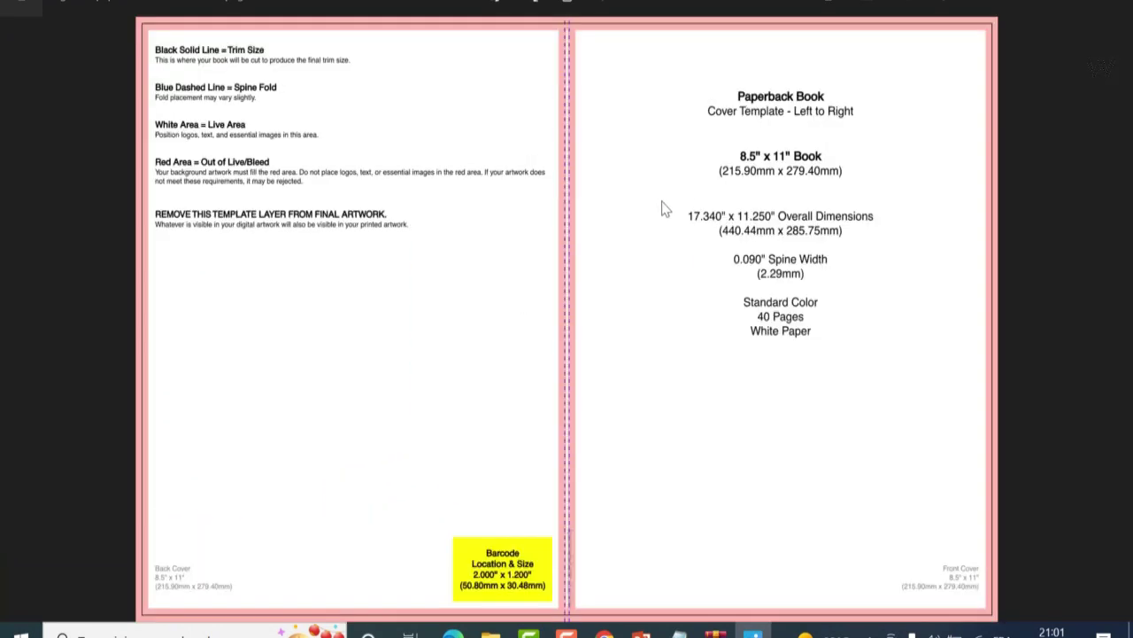
click(1103, 2)
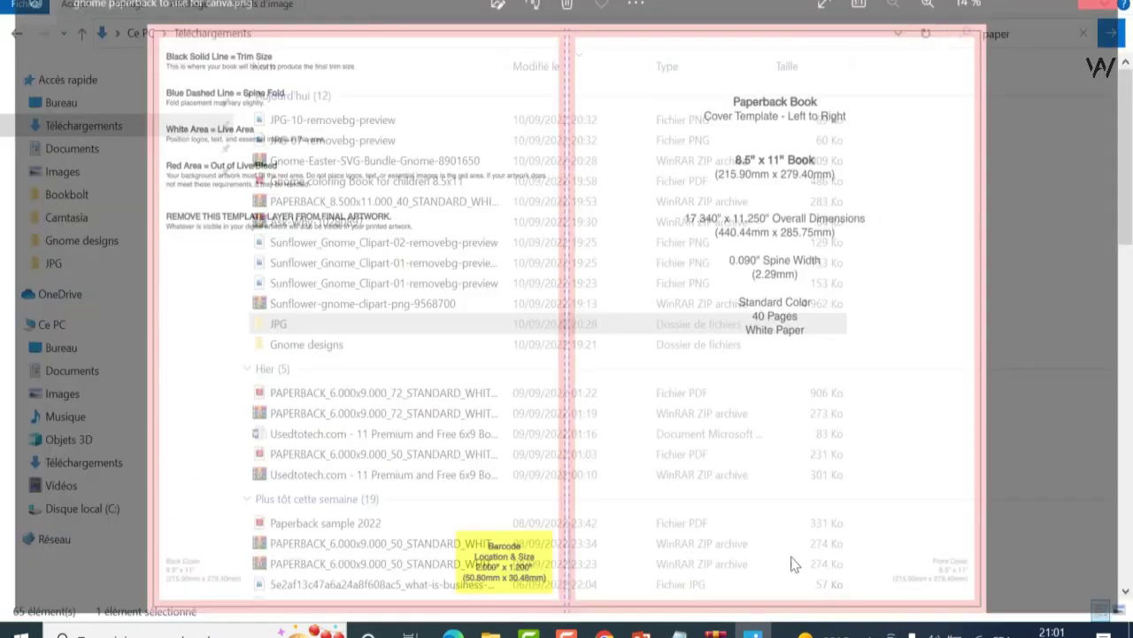
Switch to the DWARVES design in Canva and place the uploaded KDP cover template image on the cover
click(625, 634)
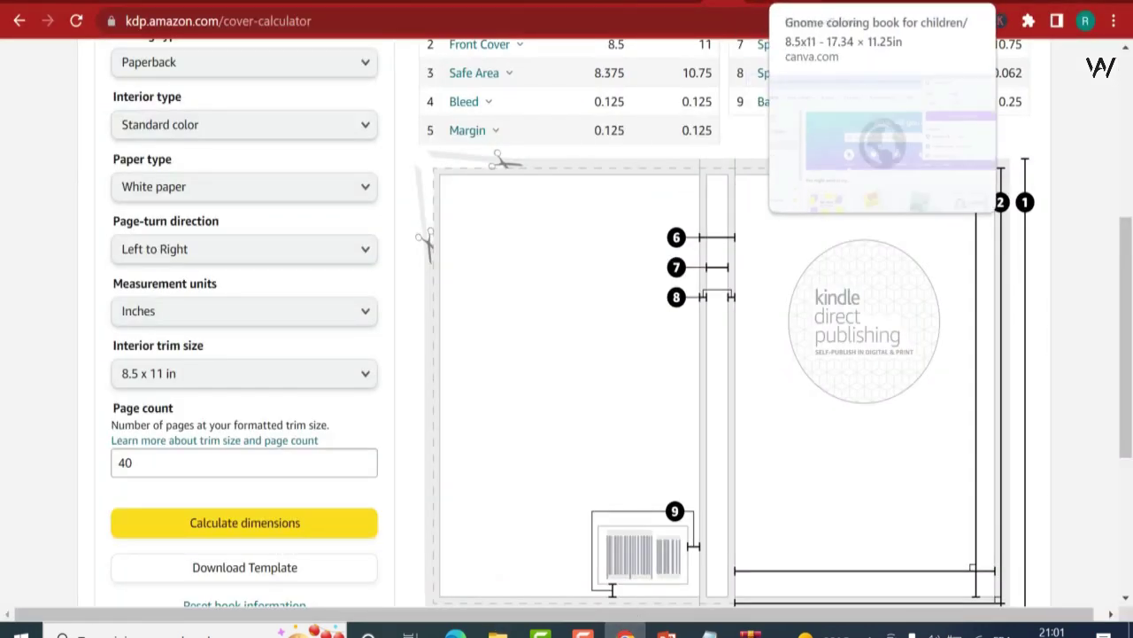
click(885, 3)
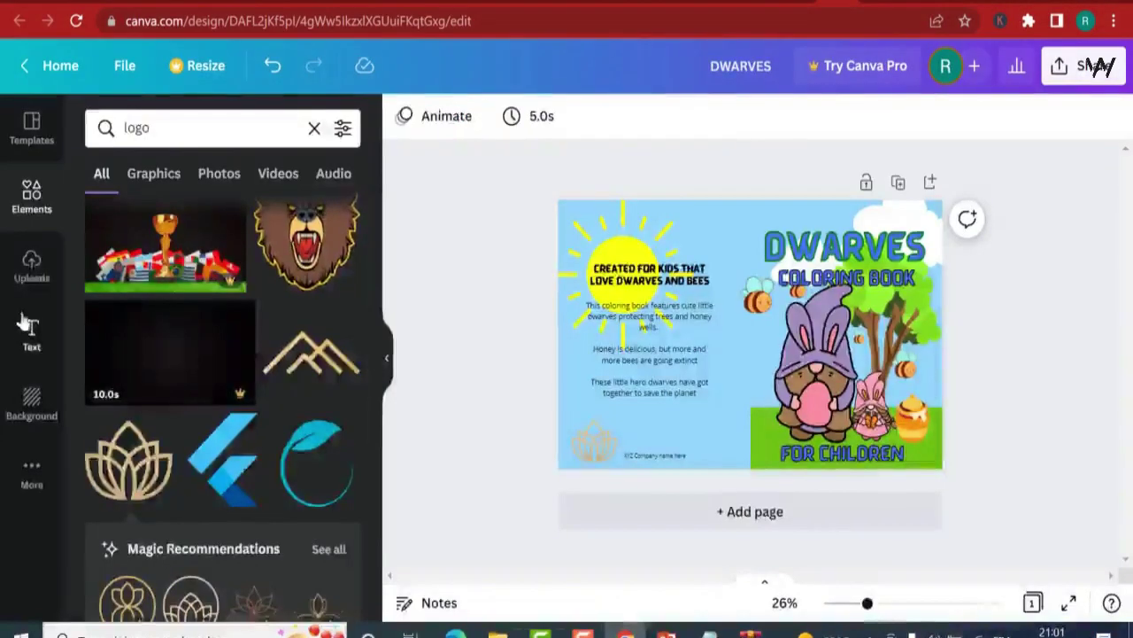
click(29, 266)
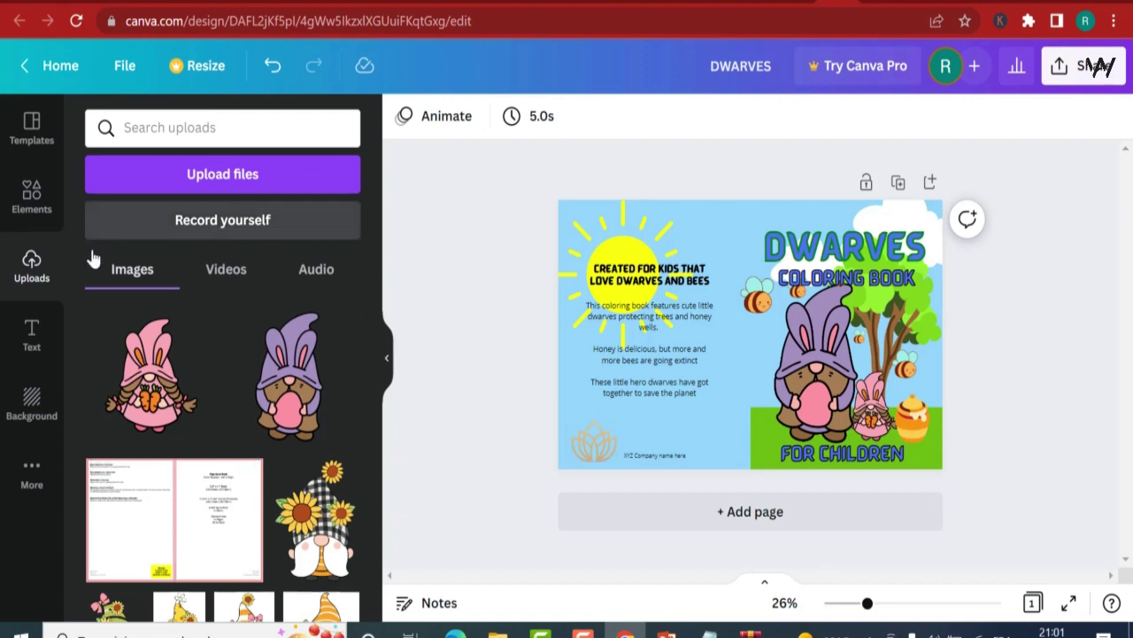
click(257, 193)
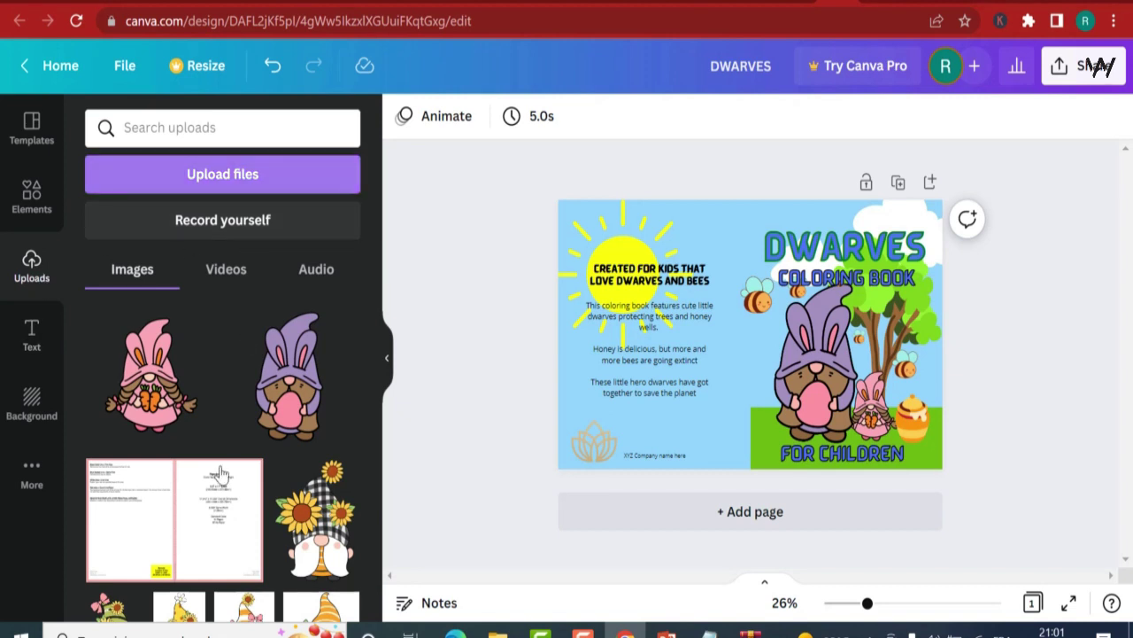
click(184, 529)
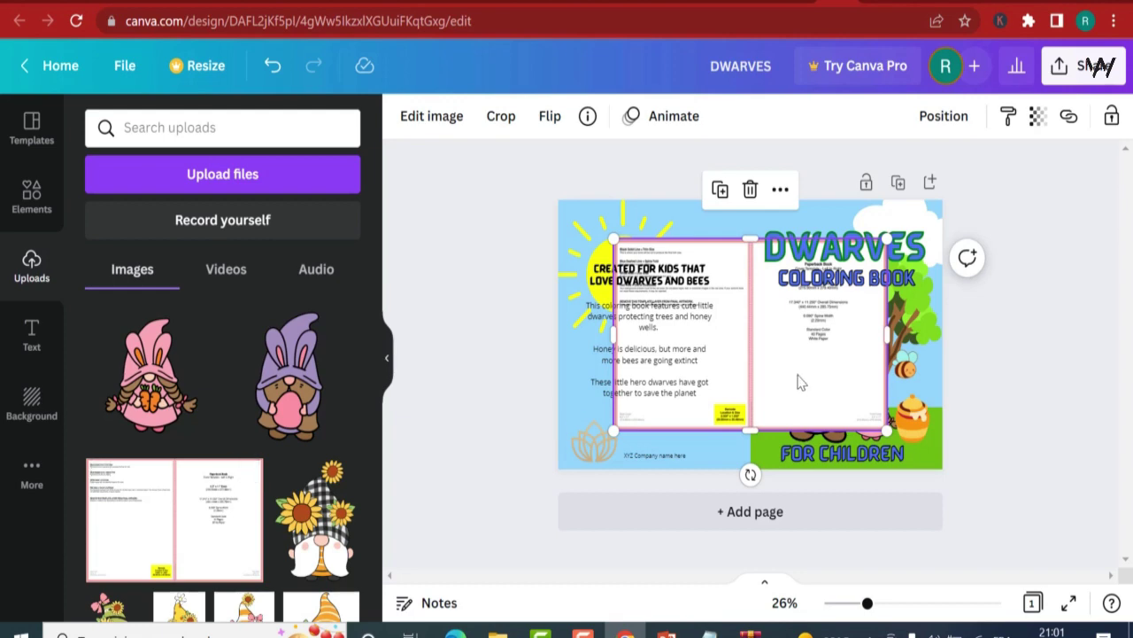
Move the template image so its upper-left corner sits on the cover page's upper-left corner
drag(784, 367, 755, 336)
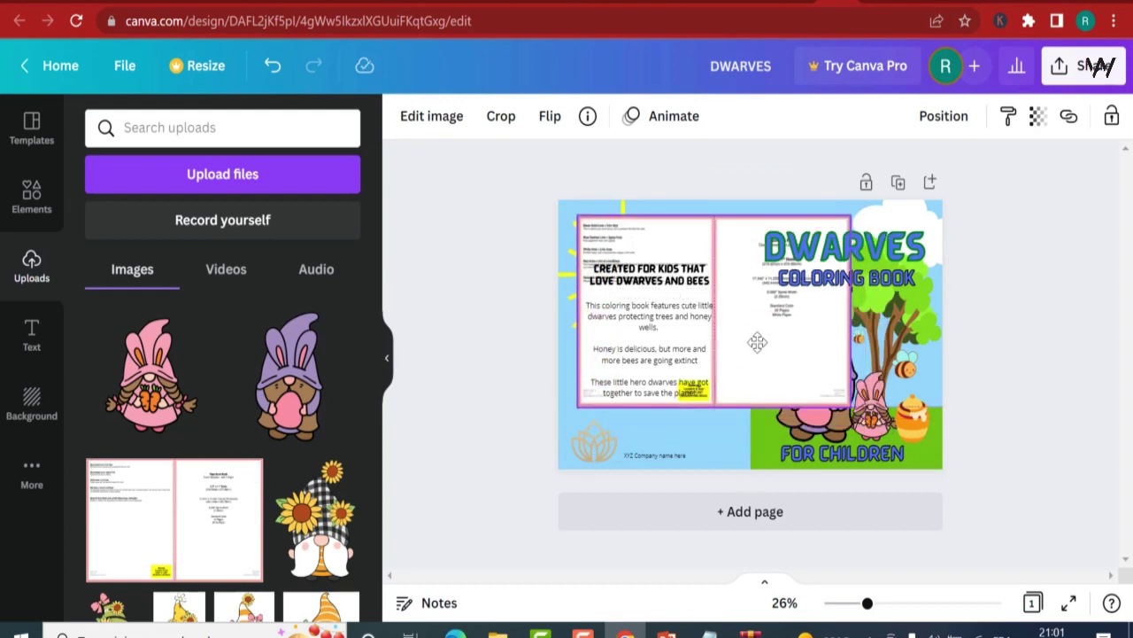
drag(865, 602, 906, 603)
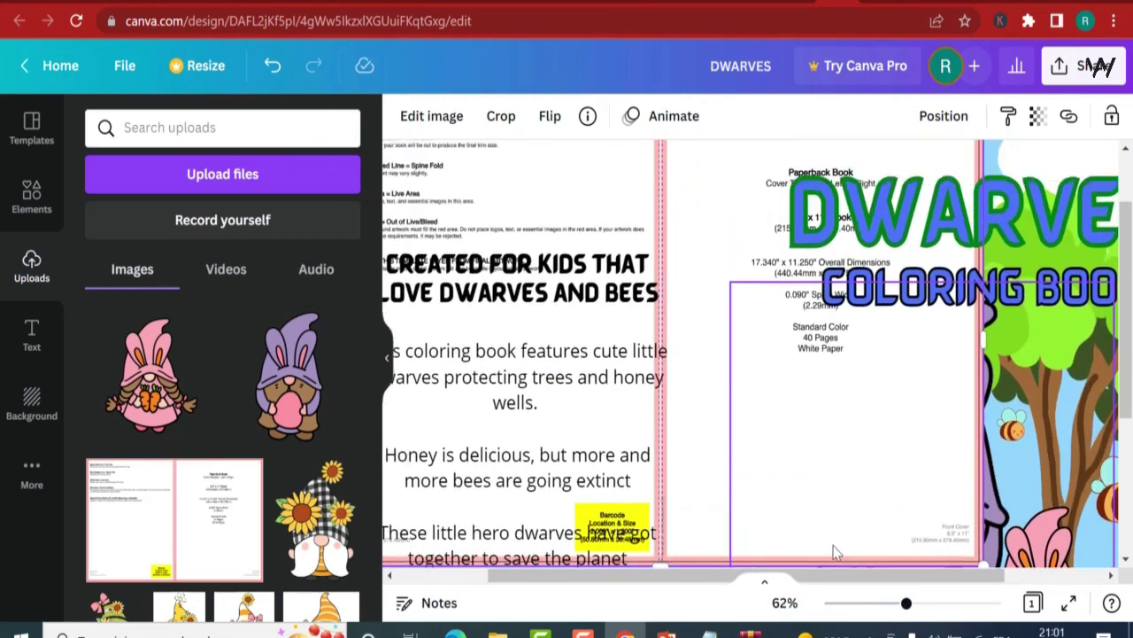
drag(667, 587, 575, 587)
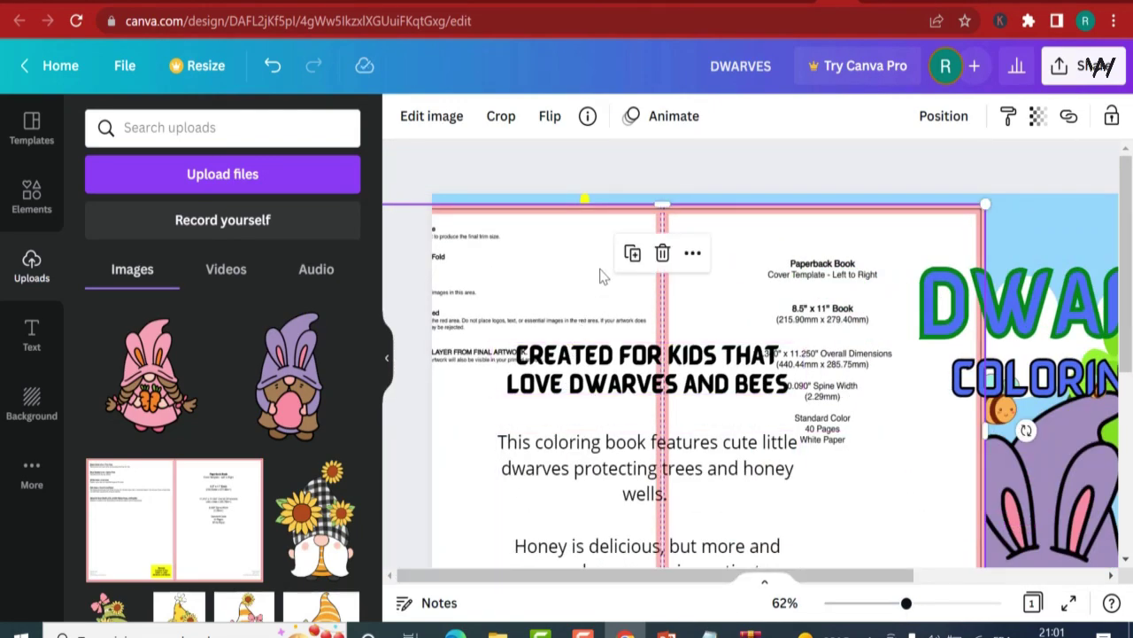
drag(600, 277, 647, 264)
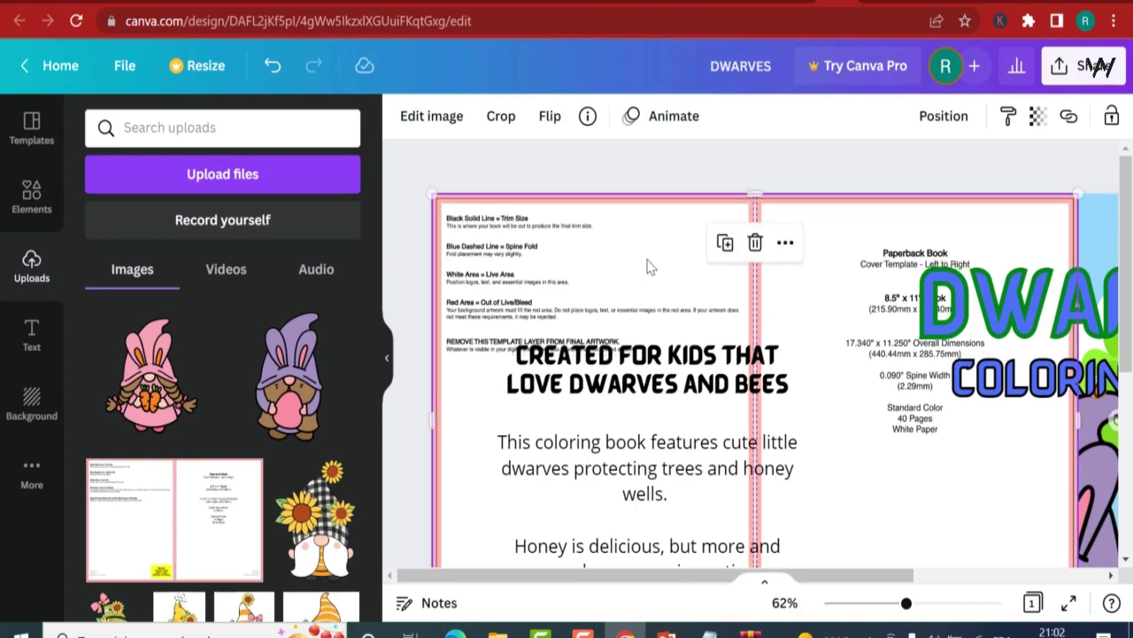
Enlarge the template image proportionally from its lower-right corner so it covers nearly the whole page
scroll(660, 265, down, 1)
drag(906, 609, 872, 609)
drag(840, 404, 958, 487)
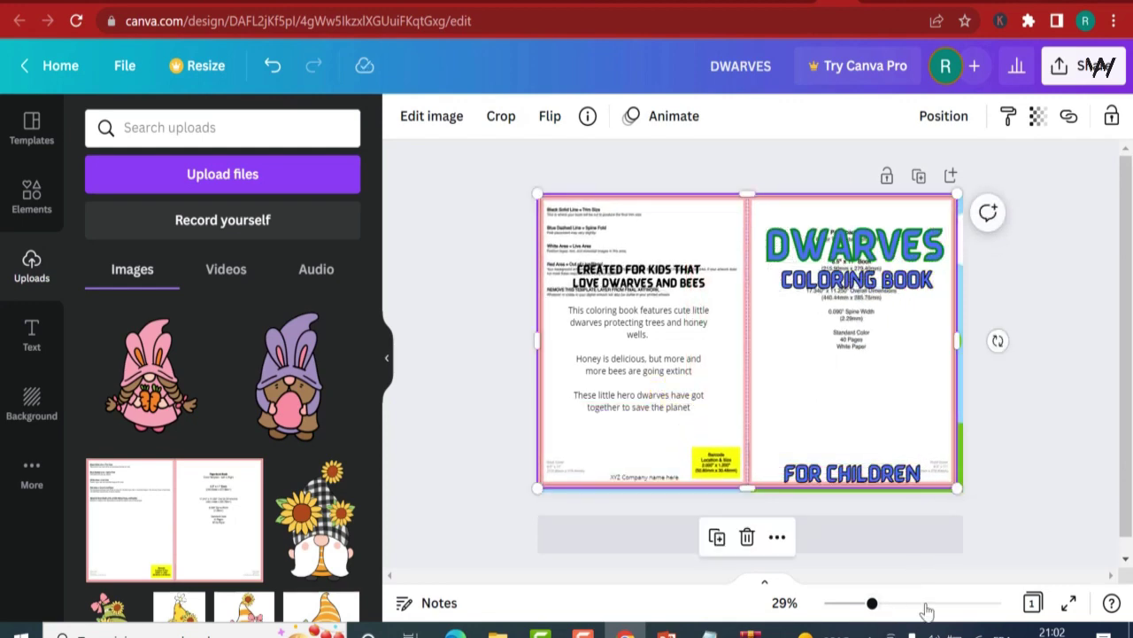
click(924, 603)
scroll(1120, 580, right, 5)
scroll(1032, 455, down, 5)
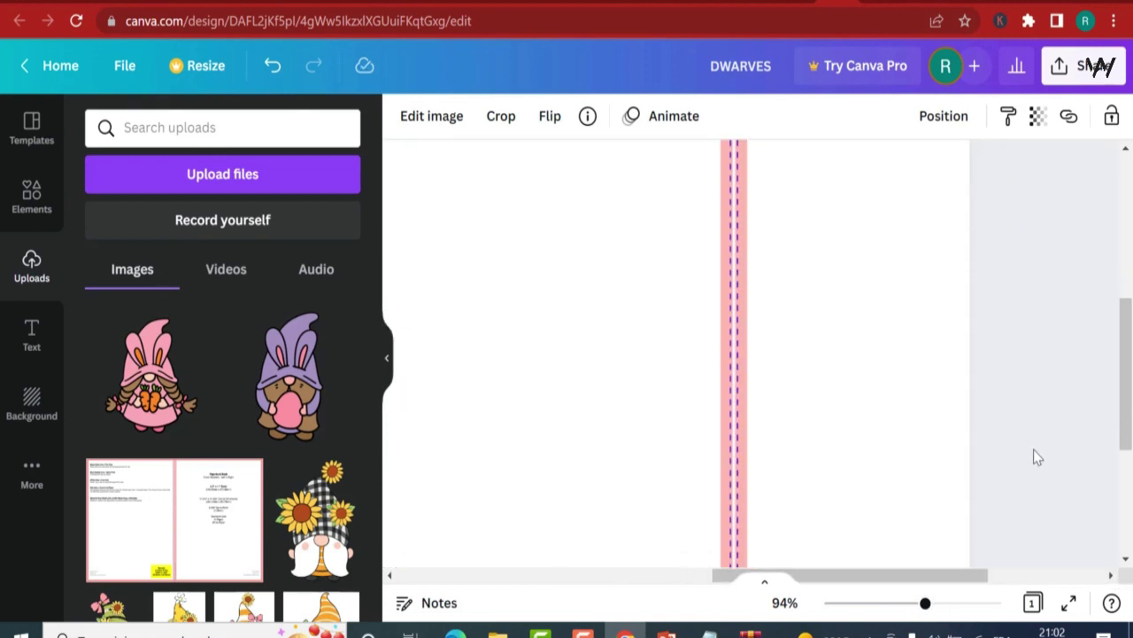
scroll(915, 470, up, 8)
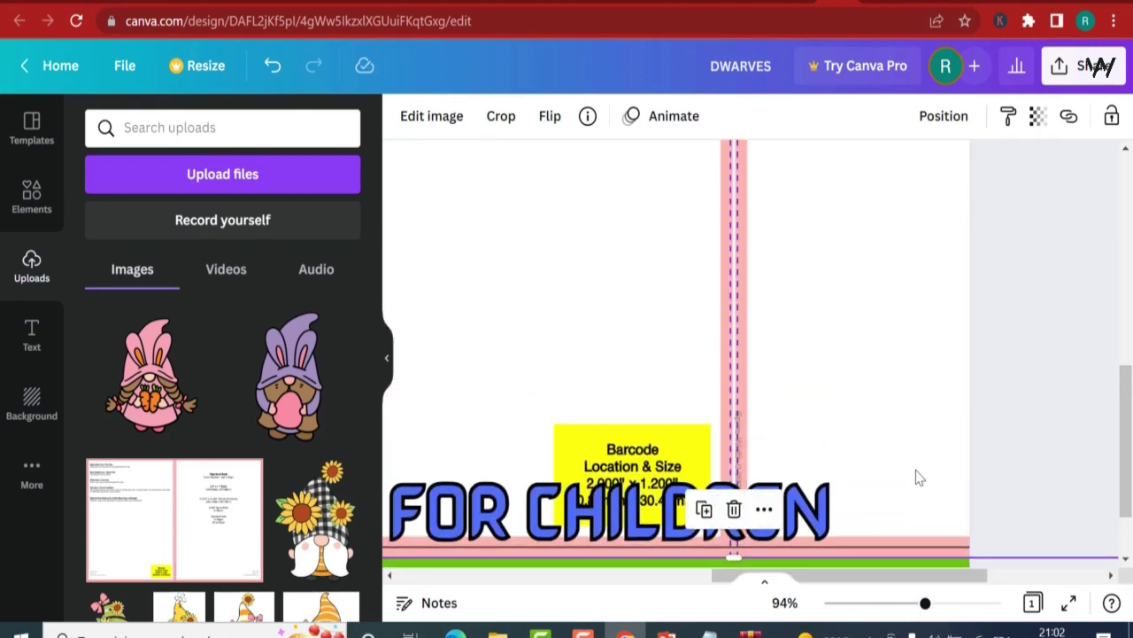
scroll(920, 478, up, 1)
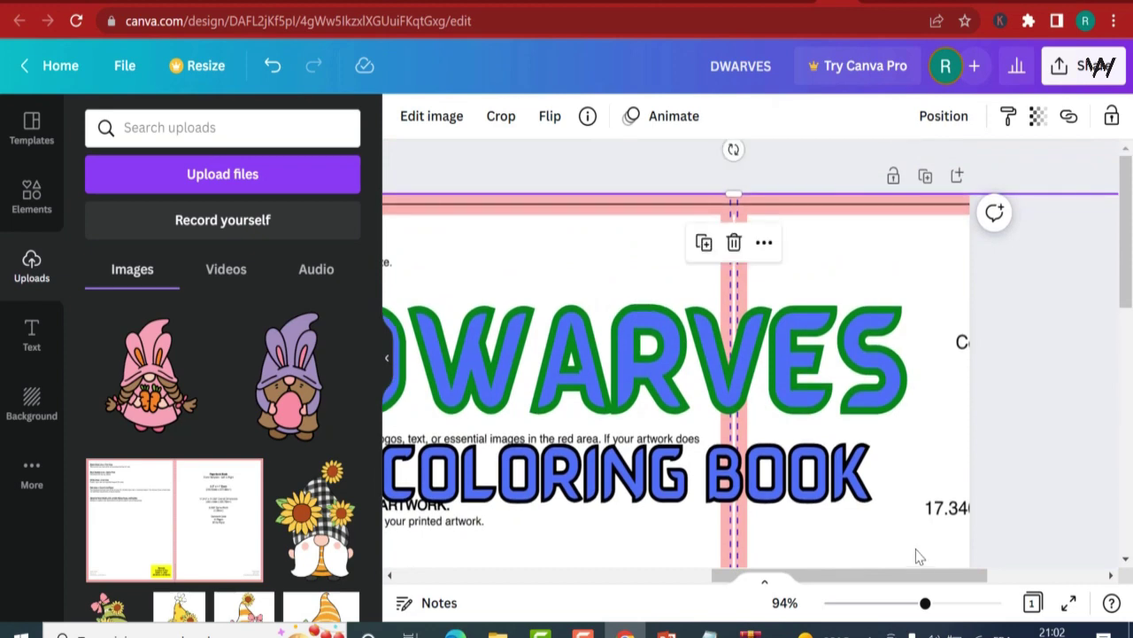
drag(912, 609, 875, 608)
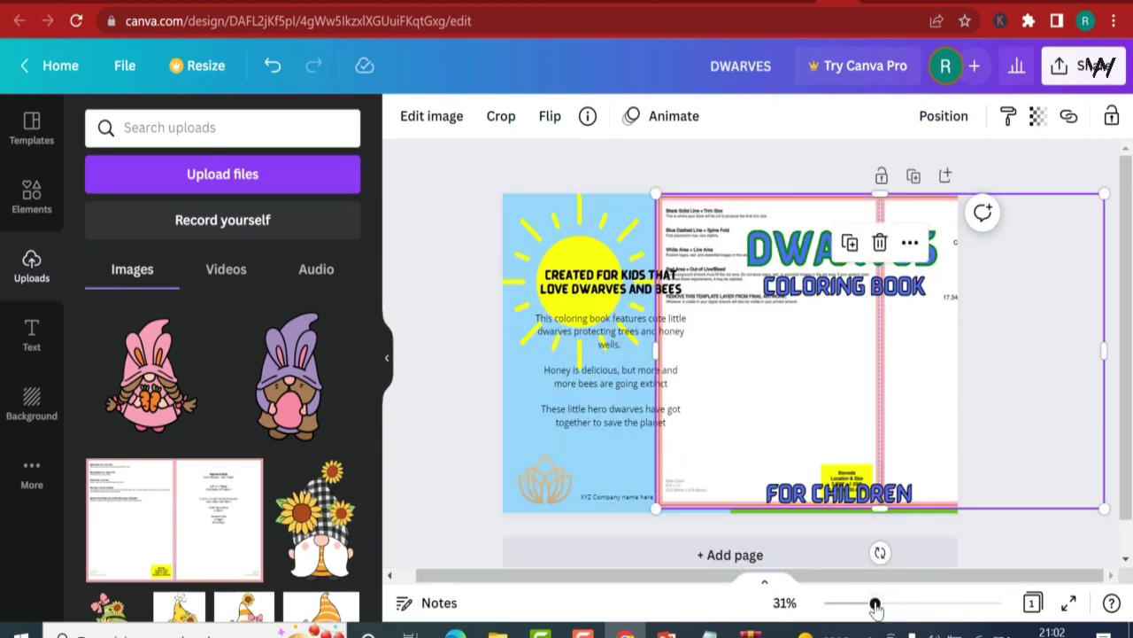
click(266, 70)
click(934, 603)
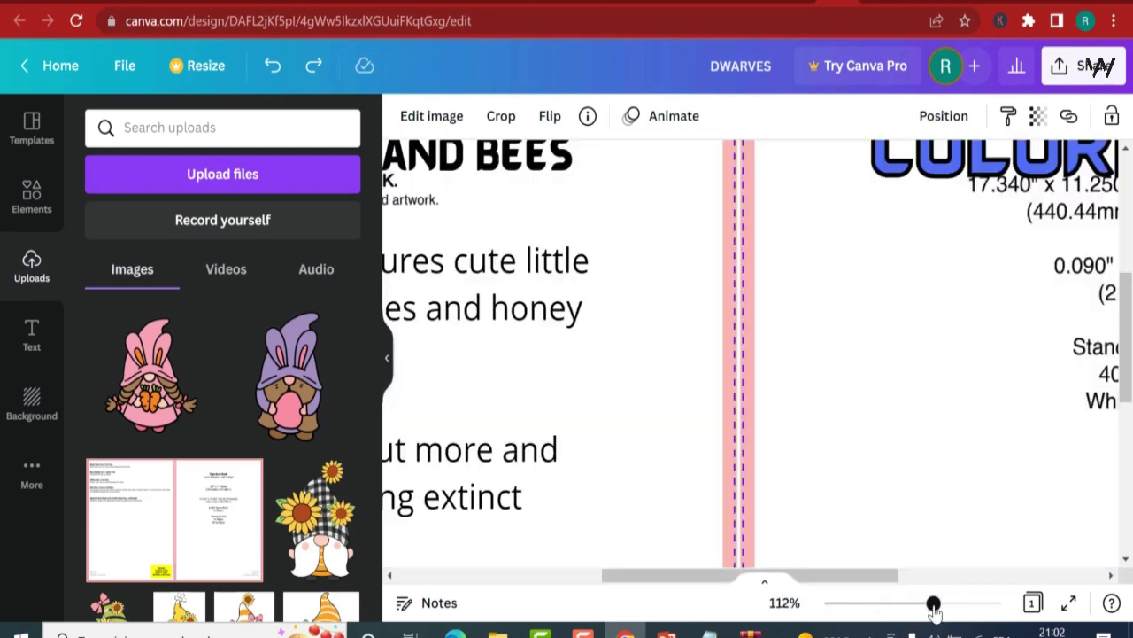
scroll(1097, 577, right, 3)
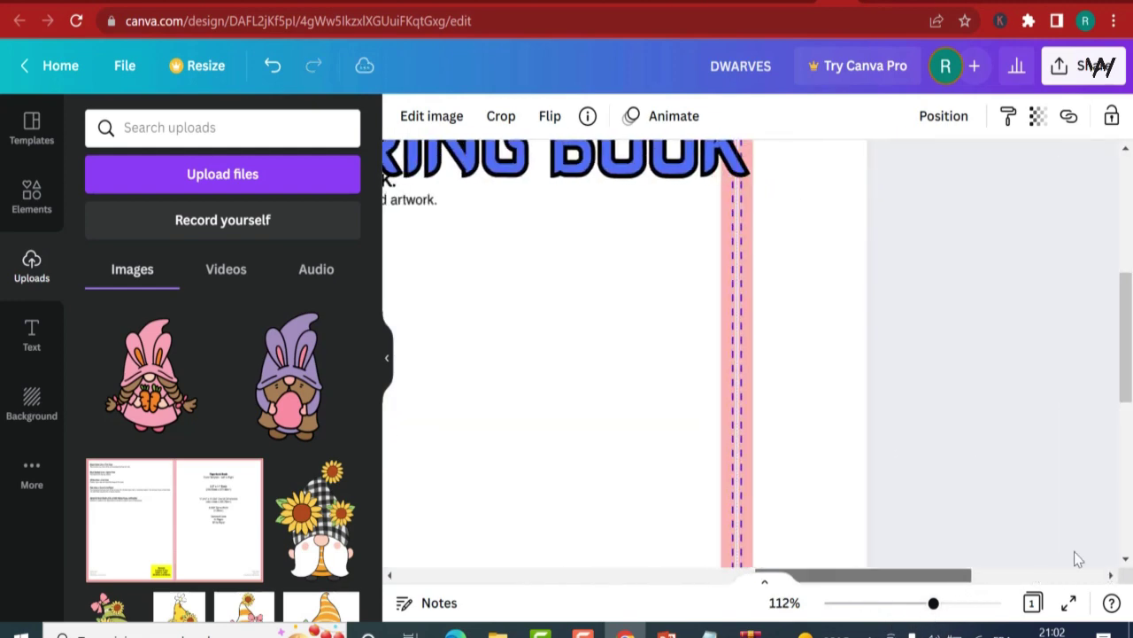
scroll(1033, 496, down, 8)
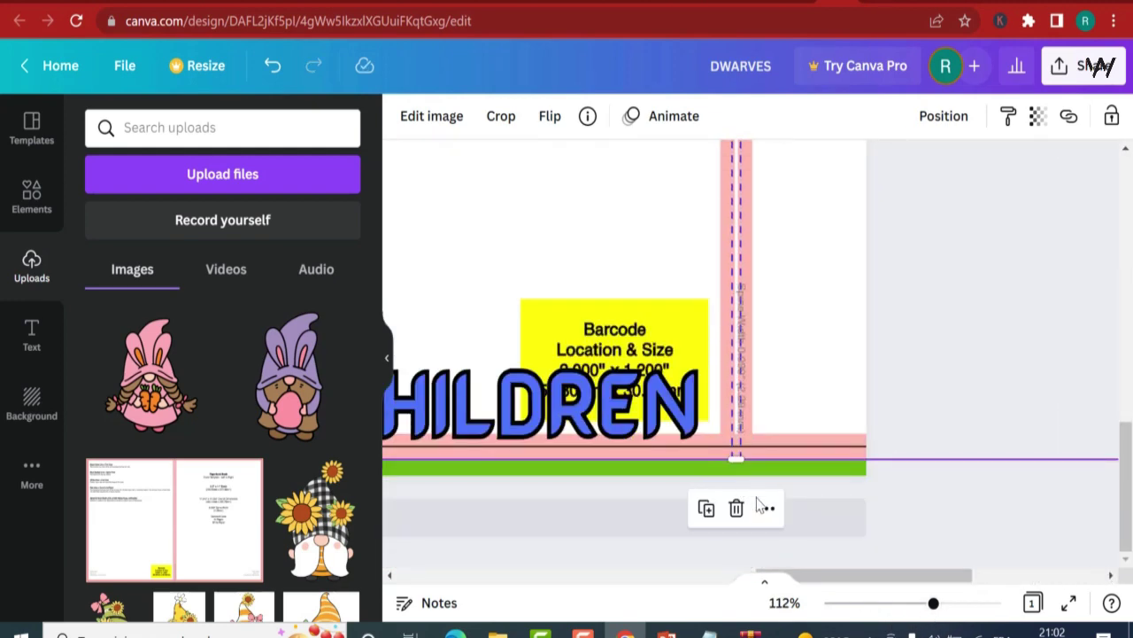
click(887, 603)
scroll(752, 354, up, 3)
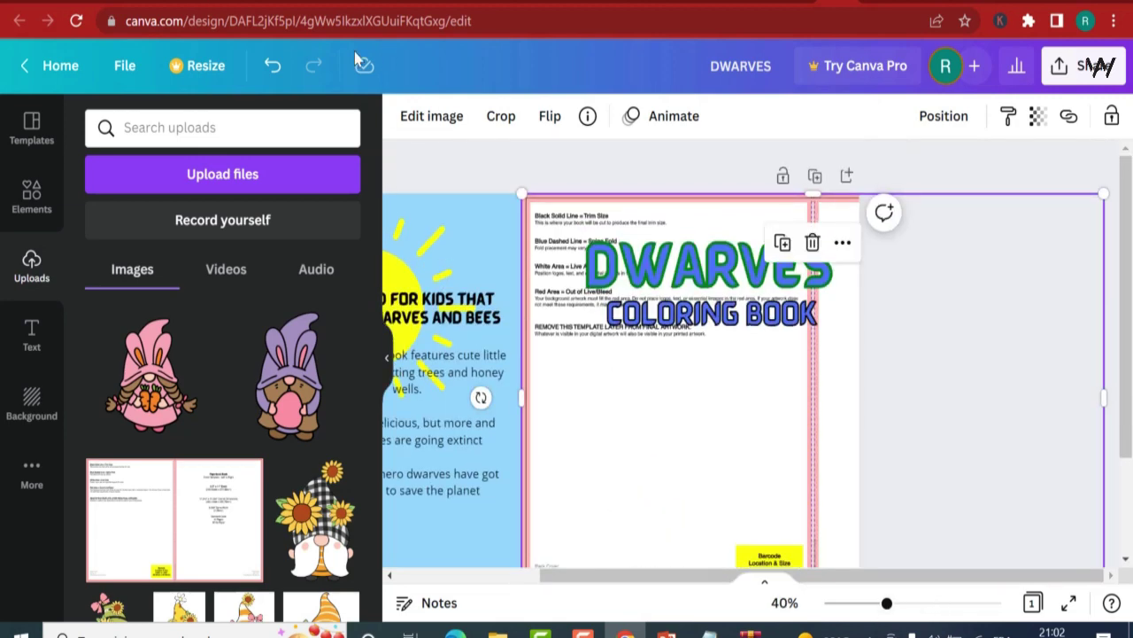
click(273, 65)
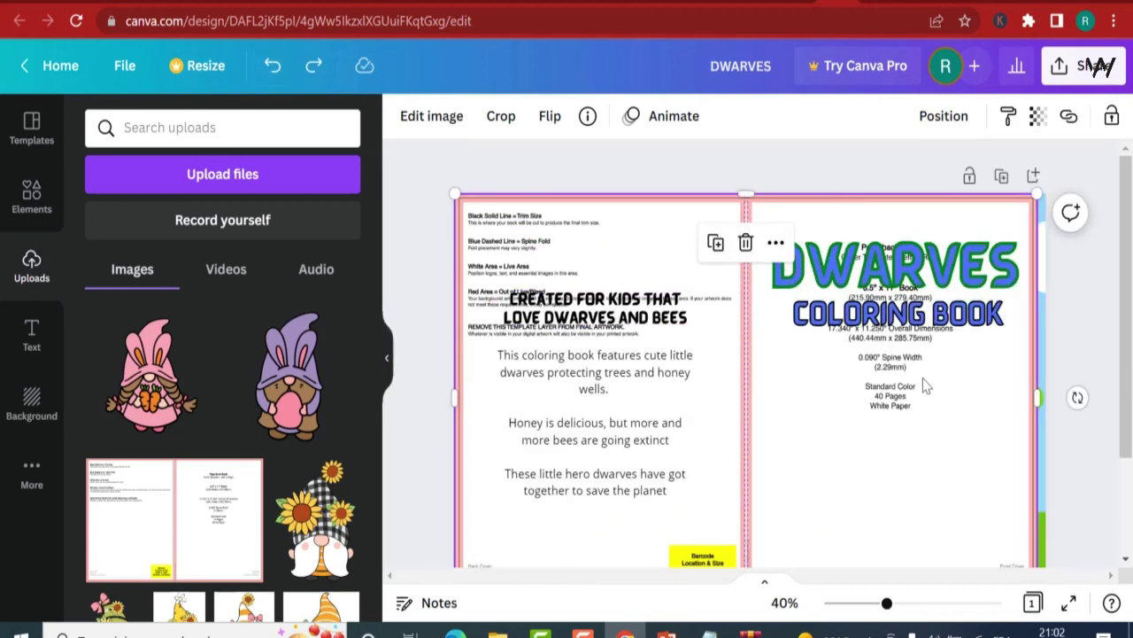
Enlarge the template image from its lower-right corner until it covers the whole cover page
scroll(922, 378, down, 1)
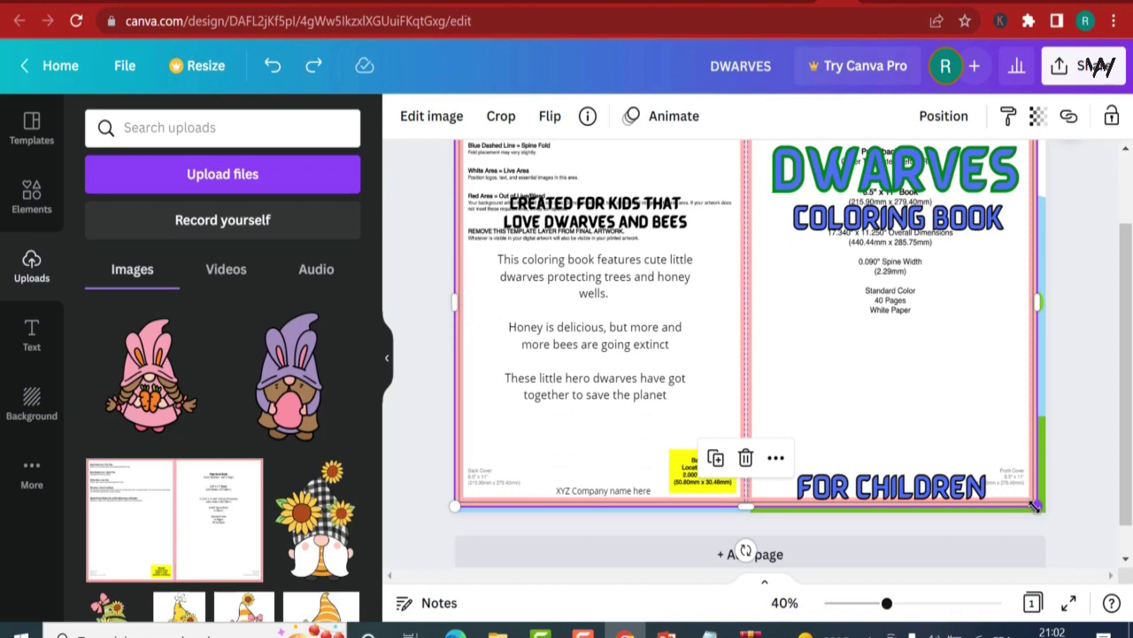
drag(1034, 505, 1080, 467)
click(1082, 469)
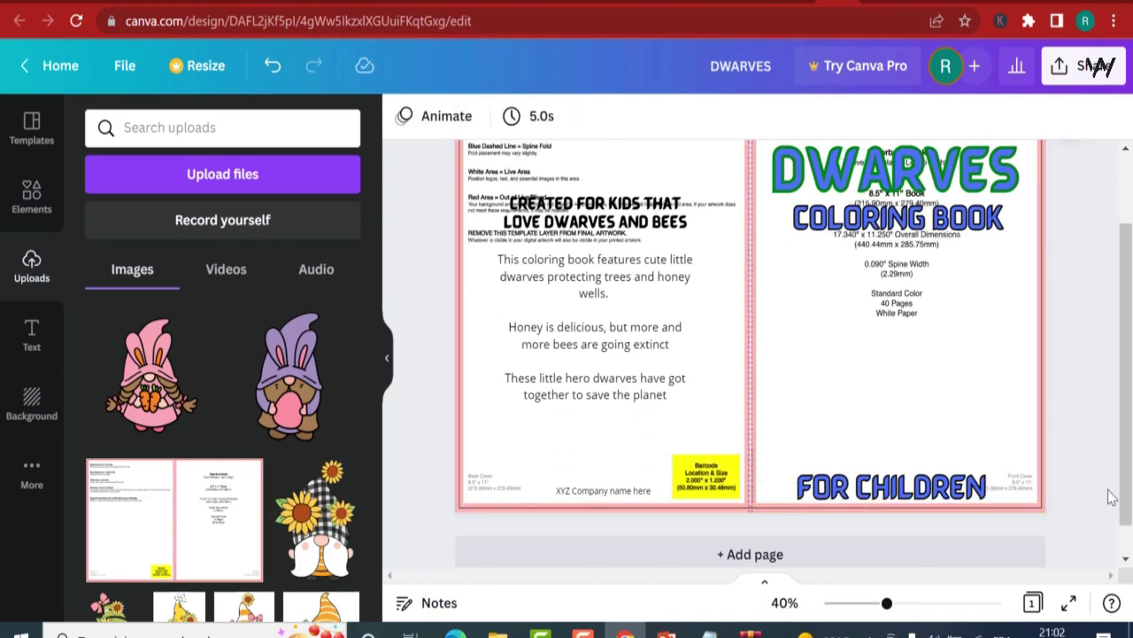
Reposition "FOR CHILDREN" slightly up and right, "COLORING BOOK" slightly down, and "DWARVES" centred on the front cover's live area
scroll(1112, 497, up, 1)
scroll(1059, 452, down, 1)
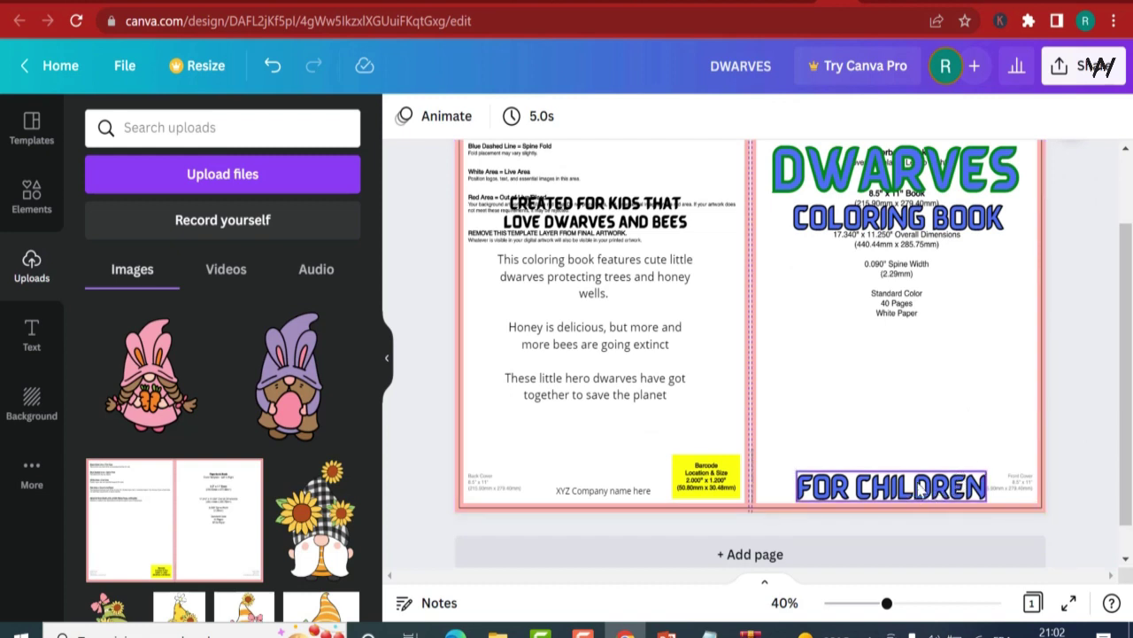
drag(921, 490, 923, 476)
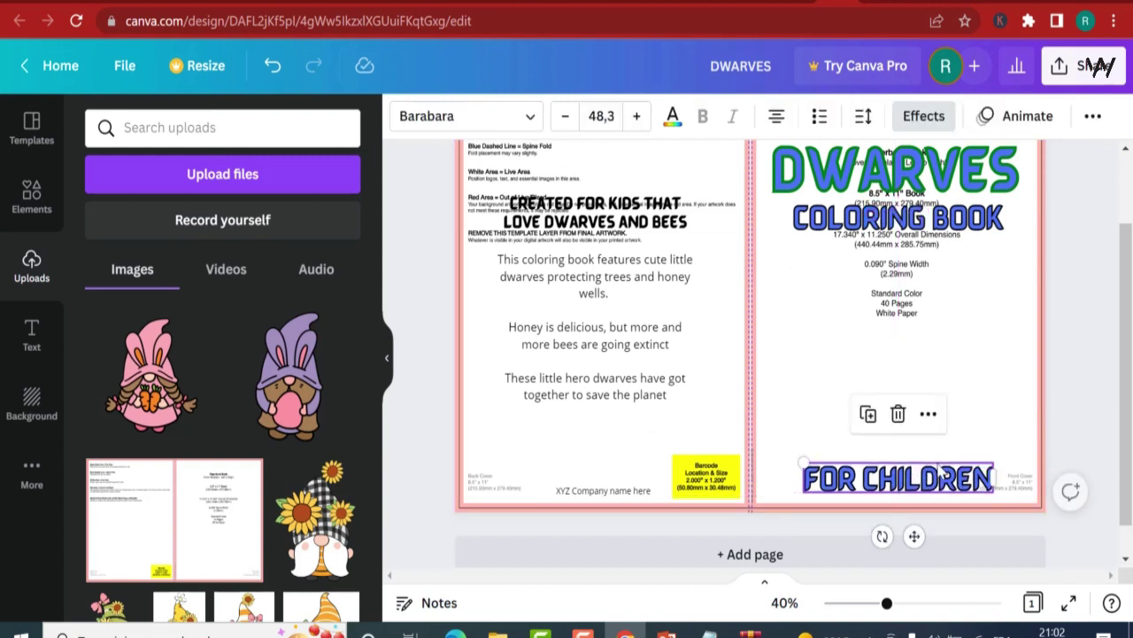
scroll(924, 398, up, 1)
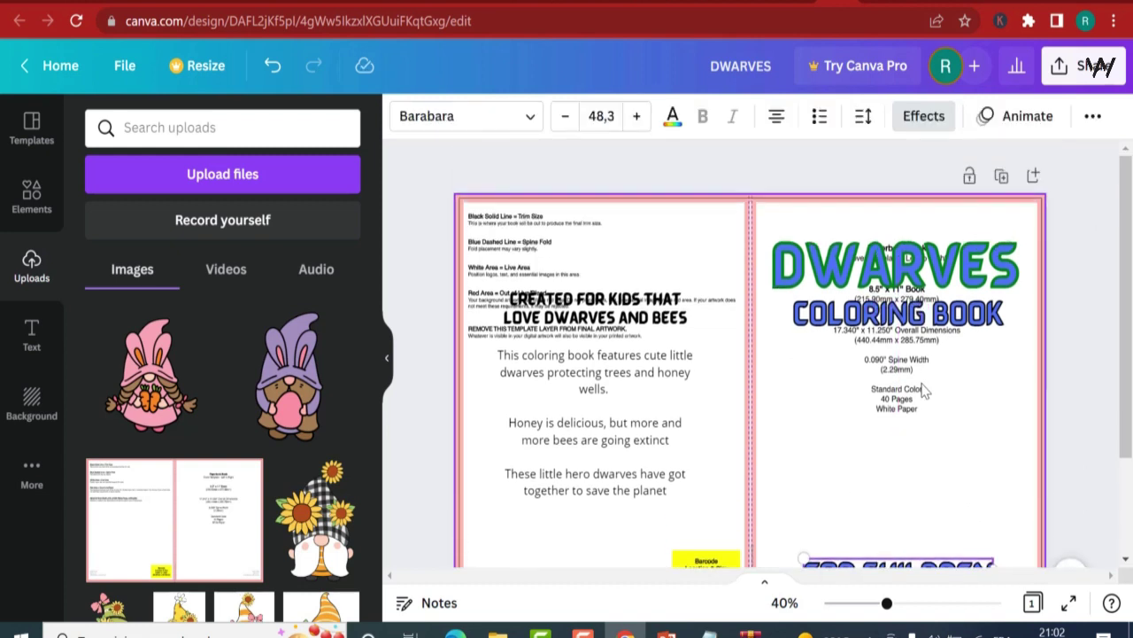
click(924, 321)
click(965, 276)
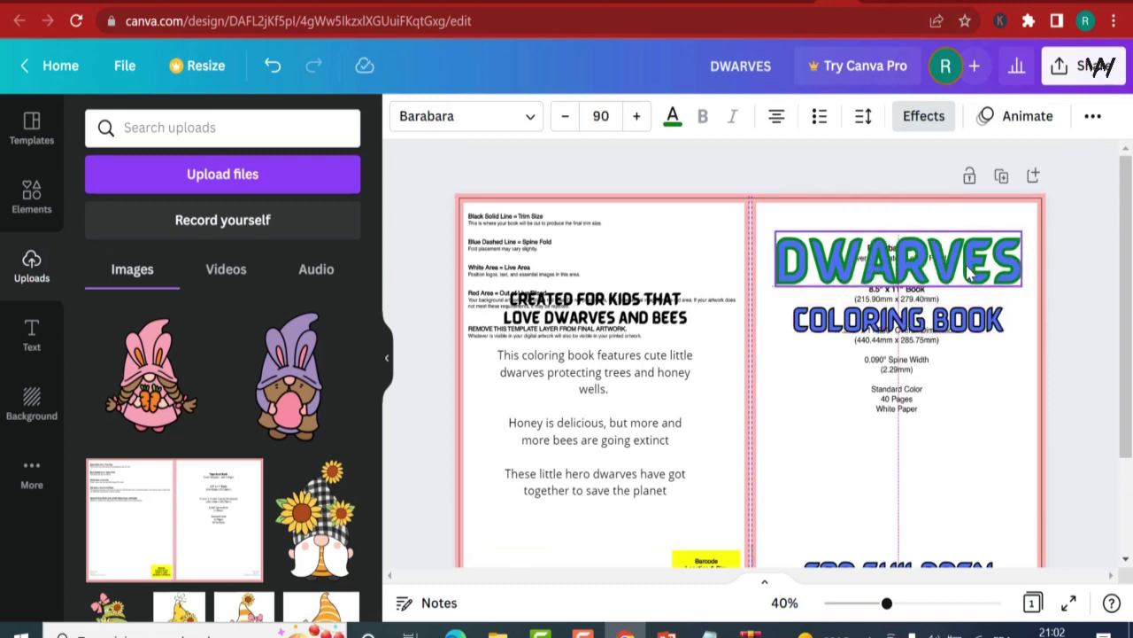
Move the back-cover heading "CREATED FOR KIDS THAT LOVE DWARVES AND BEES" slightly up and right, and shift the blurb paragraph slightly up and right
click(610, 305)
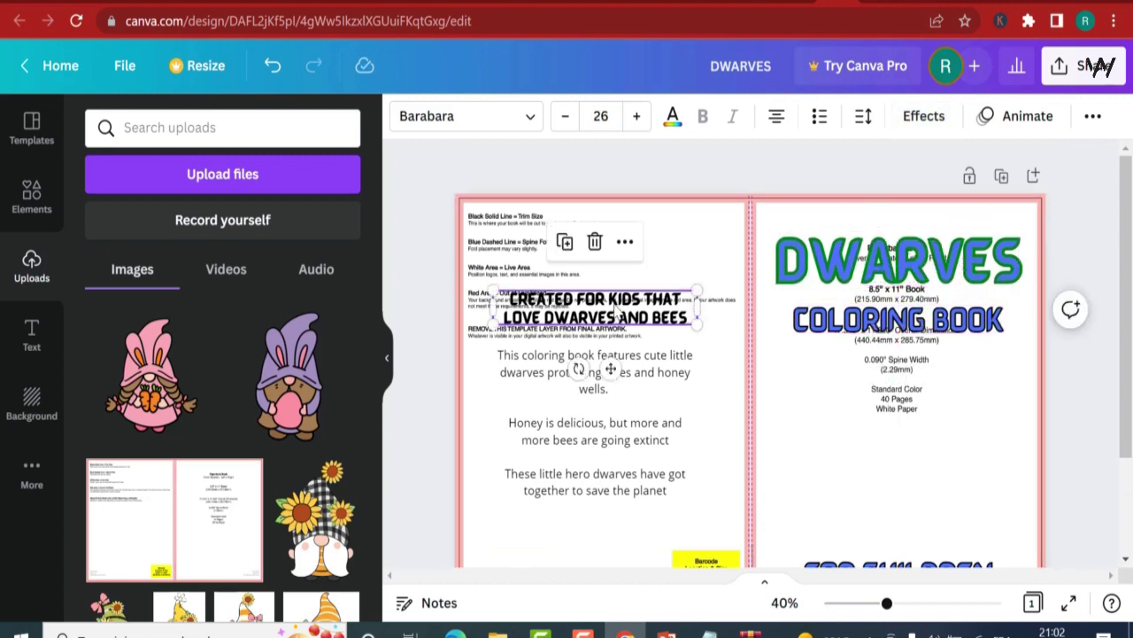
drag(609, 306, 617, 295)
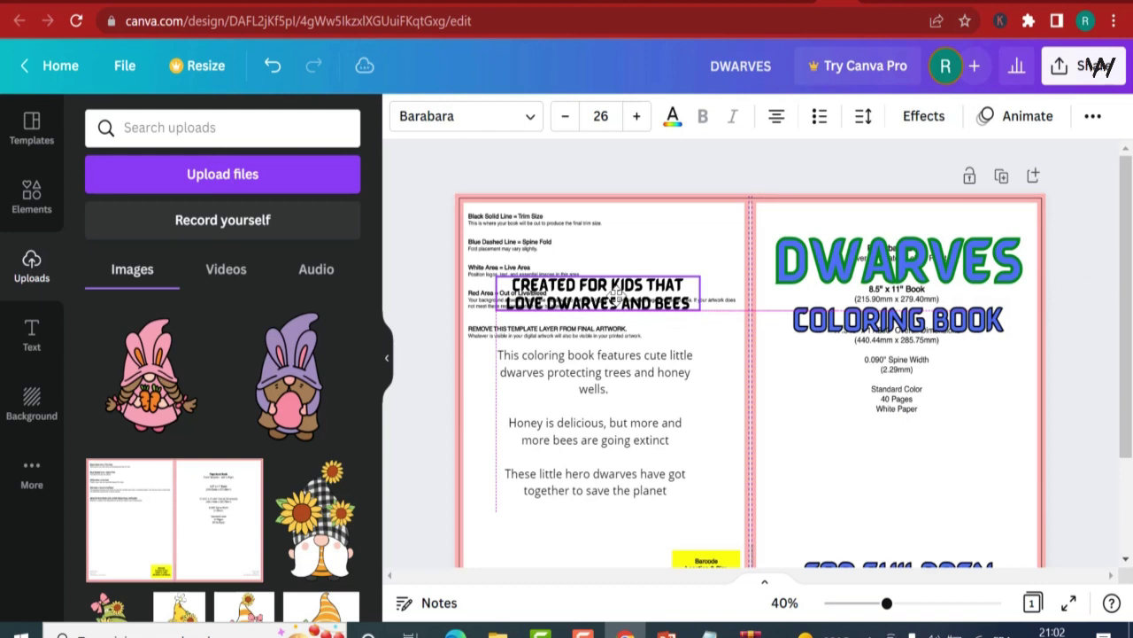
click(589, 403)
scroll(587, 400, down, 1)
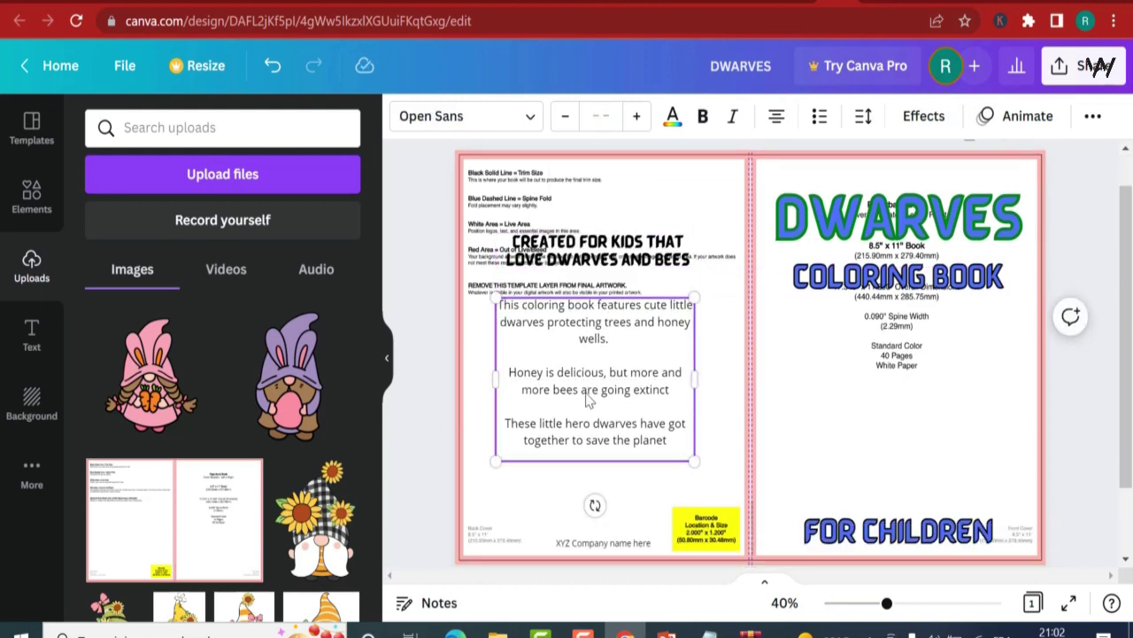
scroll(588, 400, down, 1)
drag(608, 348, 611, 341)
scroll(538, 301, up, 2)
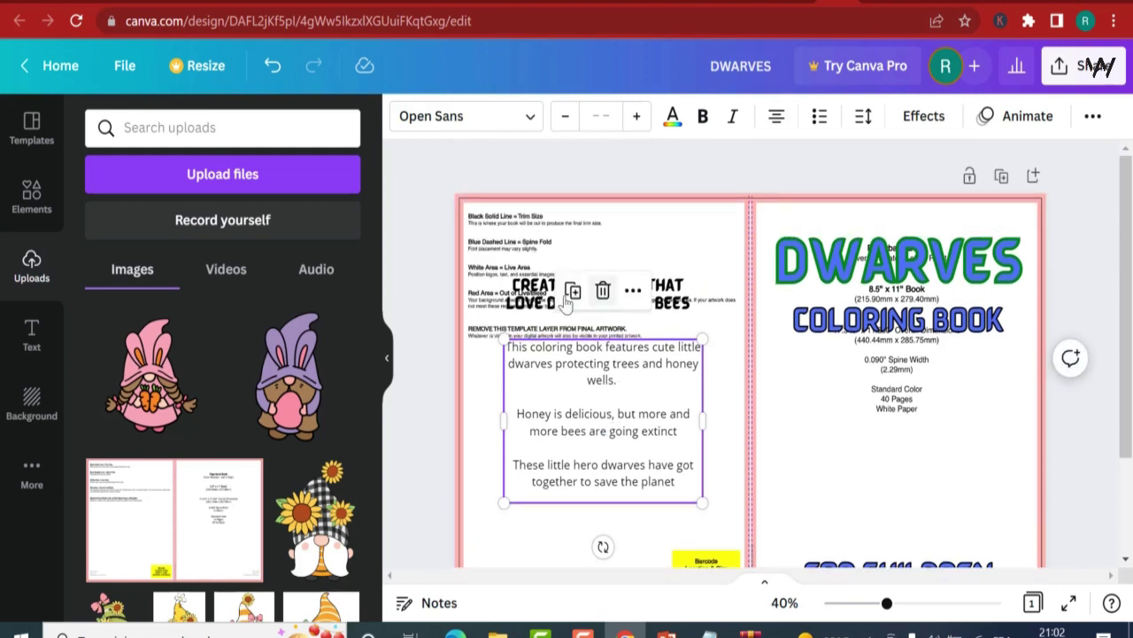
Move the "XYZ Company name here" line up, away from the red margin at the back cover's lower edge
scroll(542, 301, down, 3)
click(599, 444)
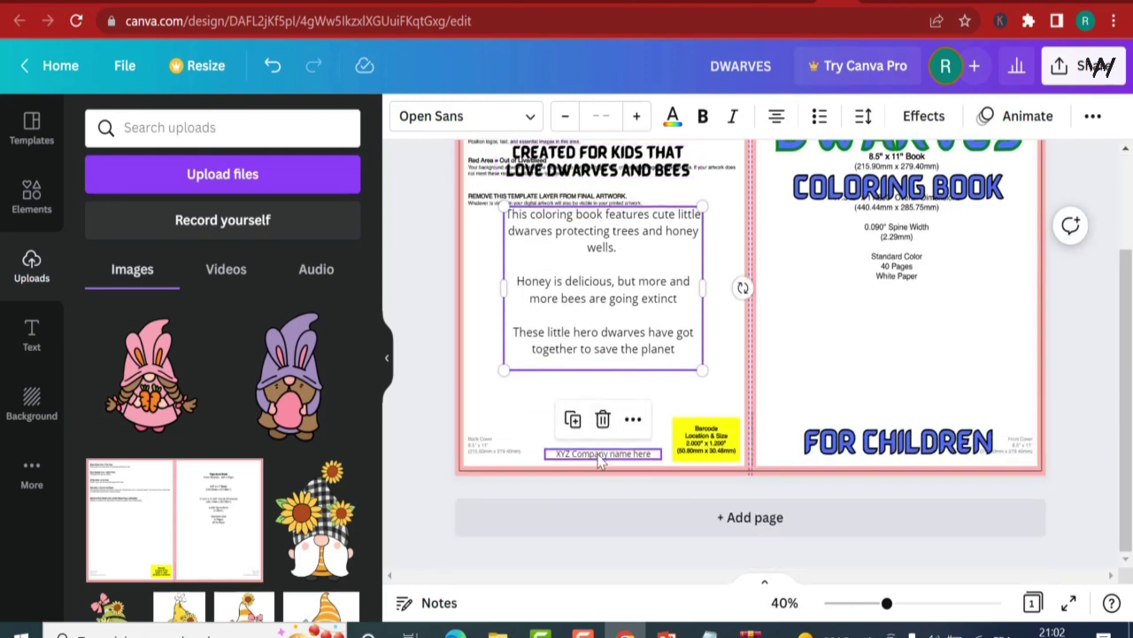
drag(599, 445, 597, 441)
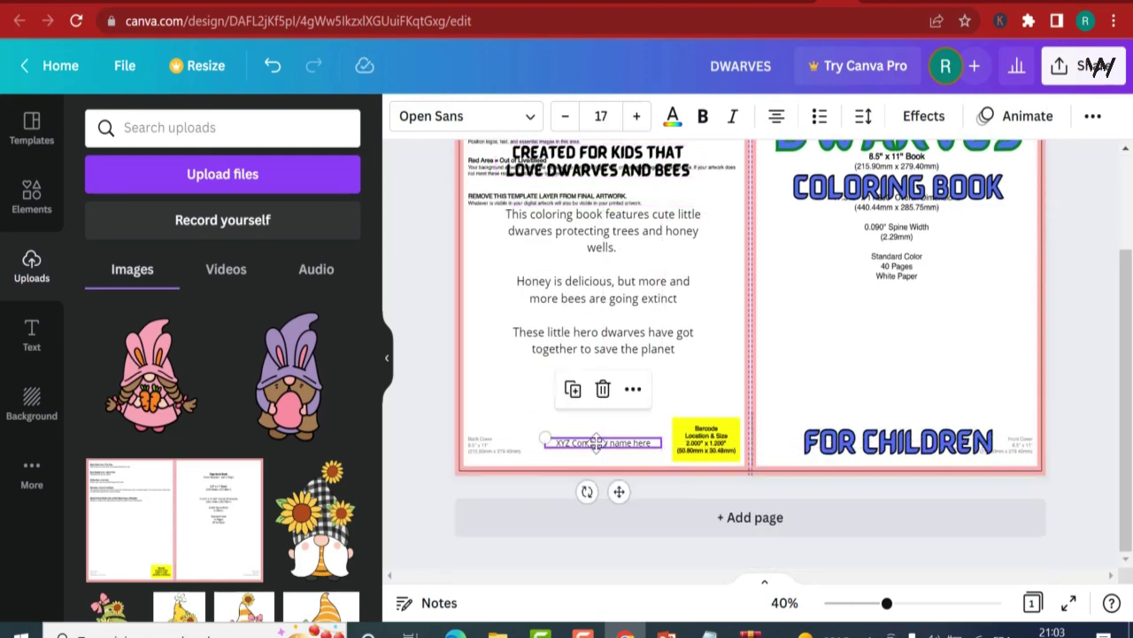
Set the cover template image's transparency to 28 so the artwork beneath shows through
scroll(727, 414, up, 2)
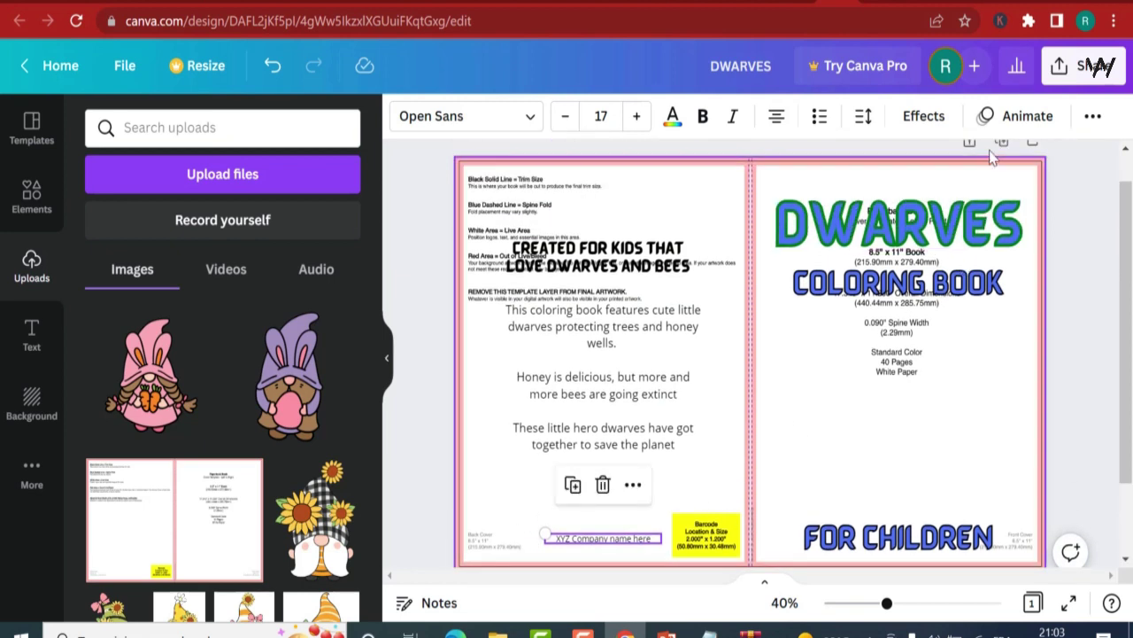
scroll(1019, 148, up, 1)
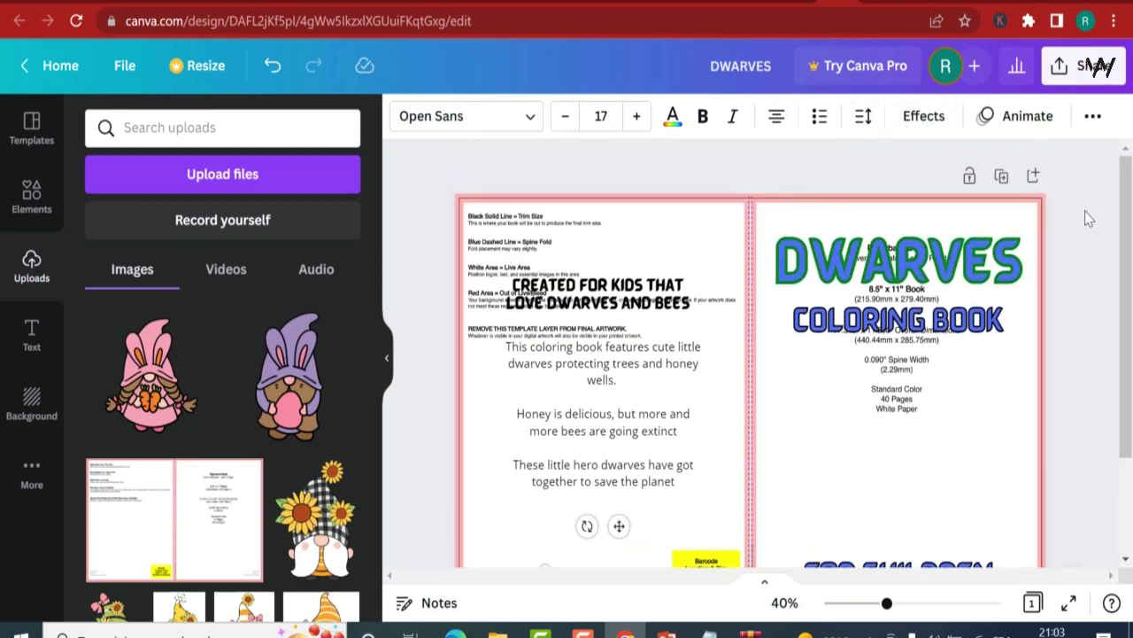
click(1093, 116)
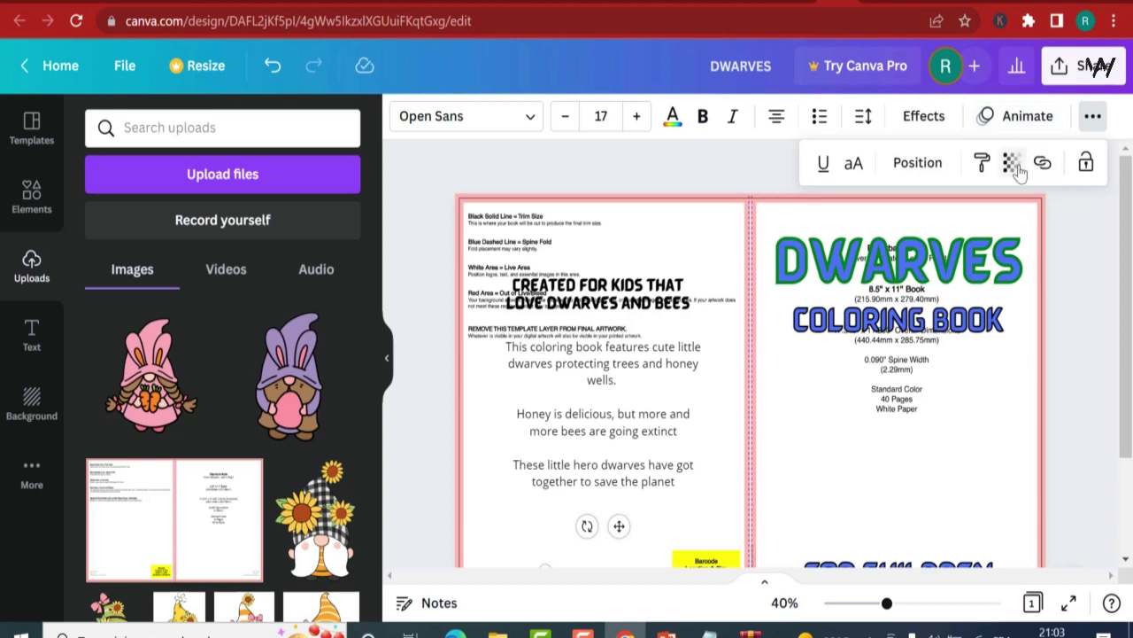
click(1098, 269)
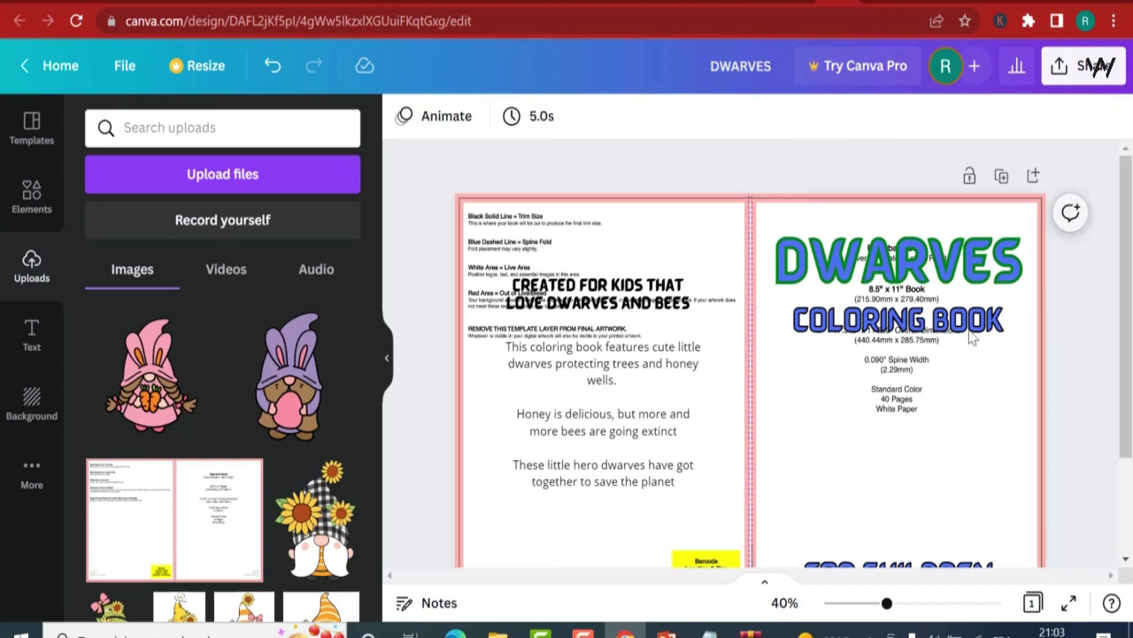
click(976, 418)
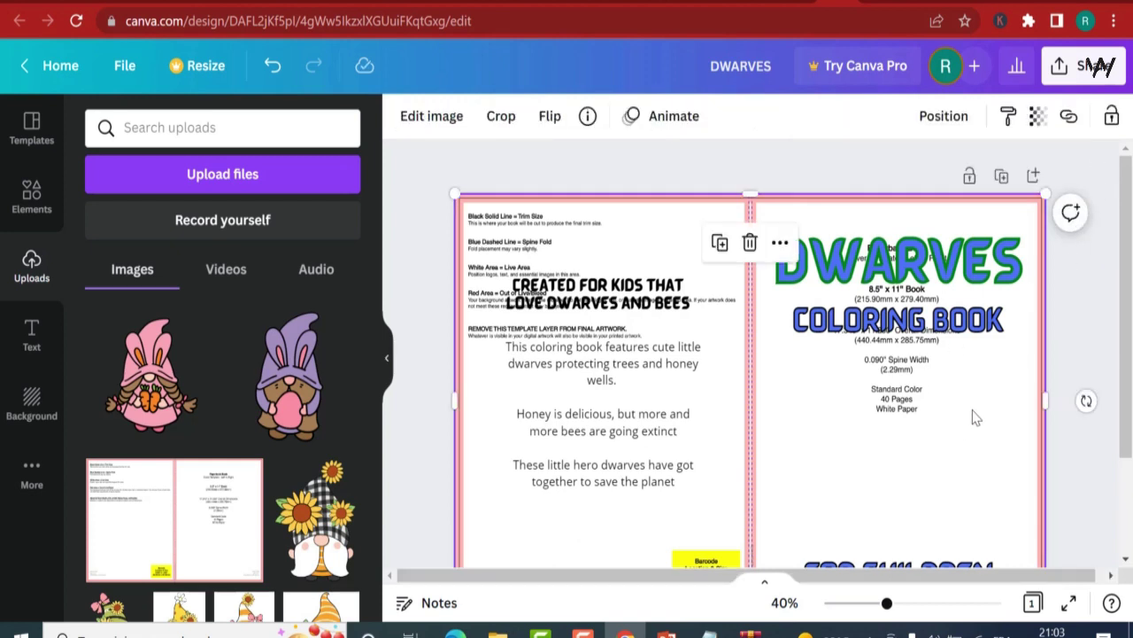
click(1039, 119)
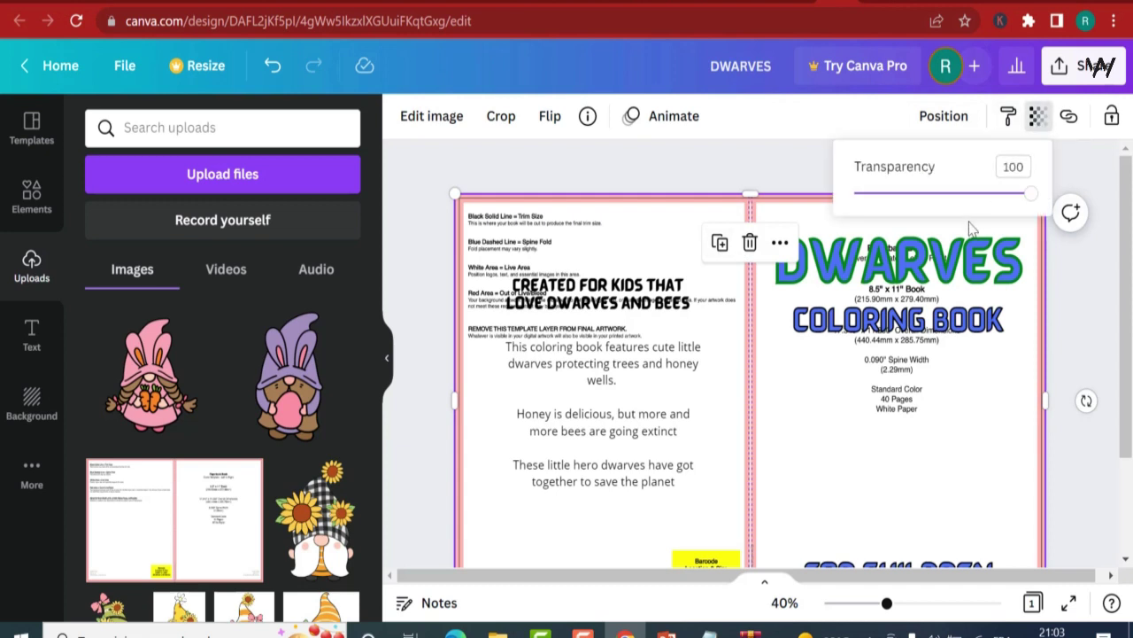
drag(1007, 200, 904, 196)
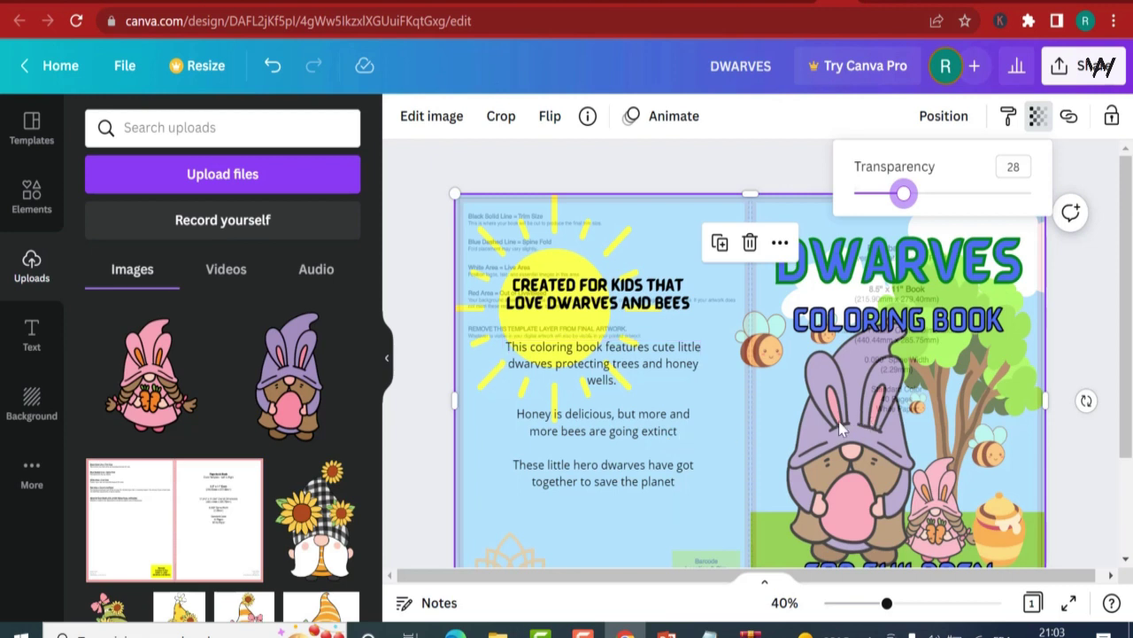
click(1081, 353)
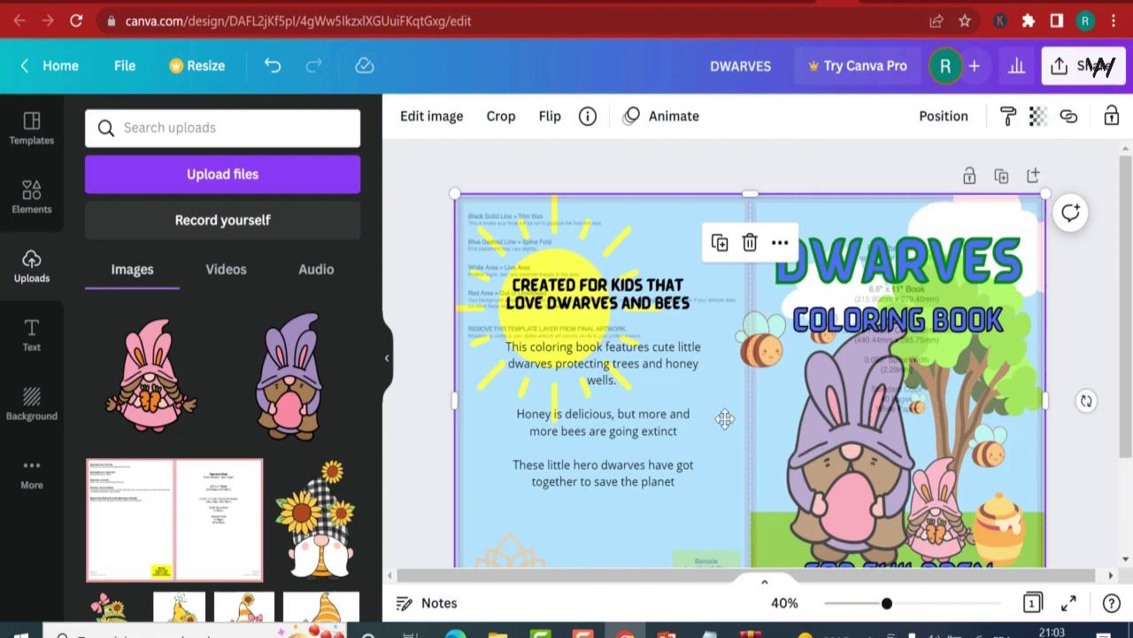
Shift the template image down out of the way, then move the large bee off the spine and the sun inward from the back cover's edge
drag(732, 409, 724, 625)
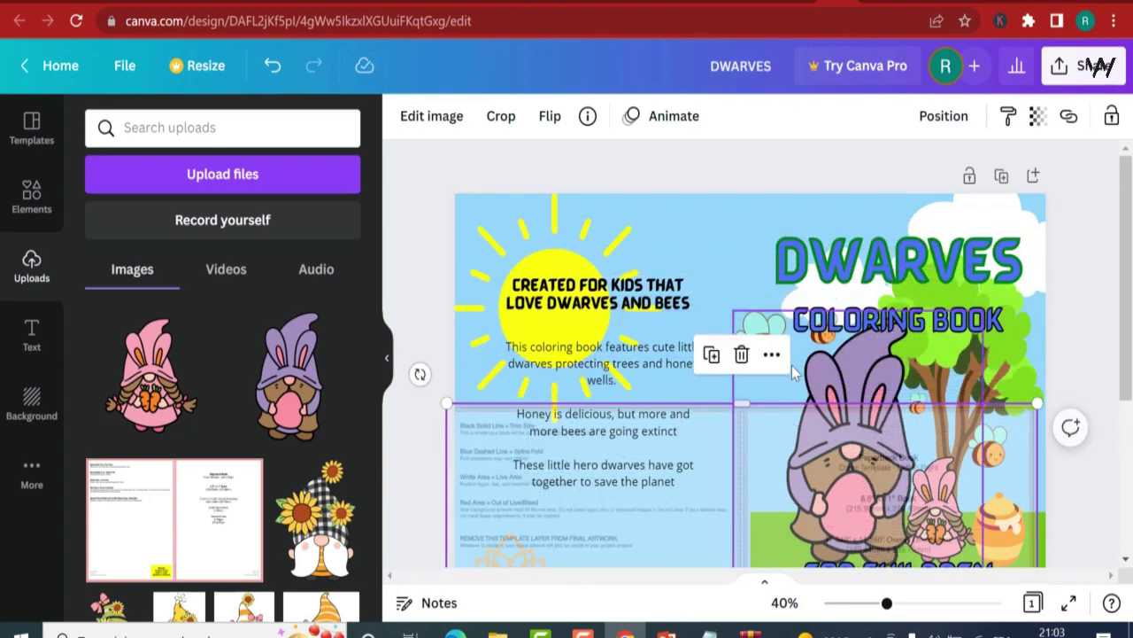
drag(765, 329, 787, 330)
drag(580, 336, 615, 347)
scroll(709, 505, down, 2)
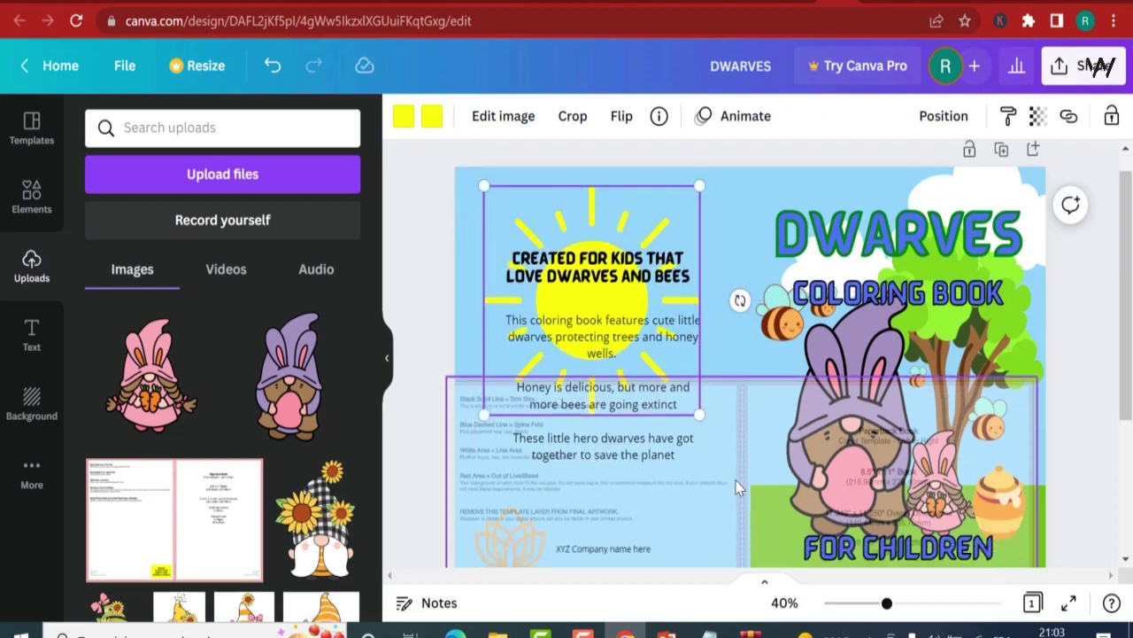
scroll(751, 468, up, 2)
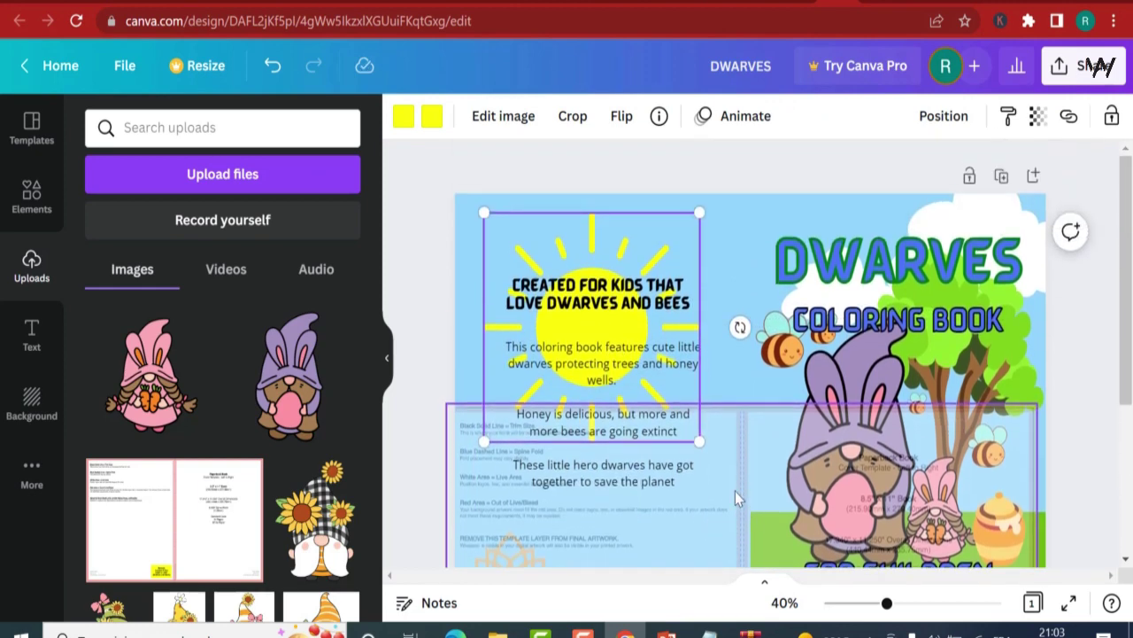
Move the template image back over the cover page and check the whole layout against its guides
drag(735, 490, 741, 291)
scroll(1097, 337, down, 2)
scroll(1092, 337, up, 1)
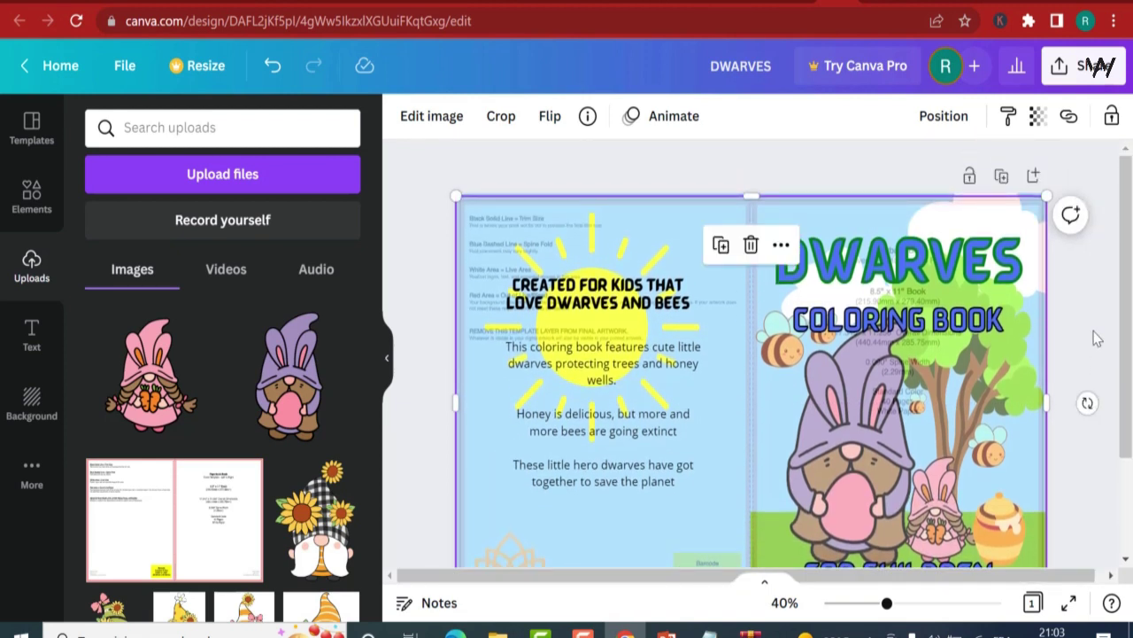
scroll(1092, 337, down, 1)
scroll(1105, 351, up, 1)
scroll(1070, 336, down, 2)
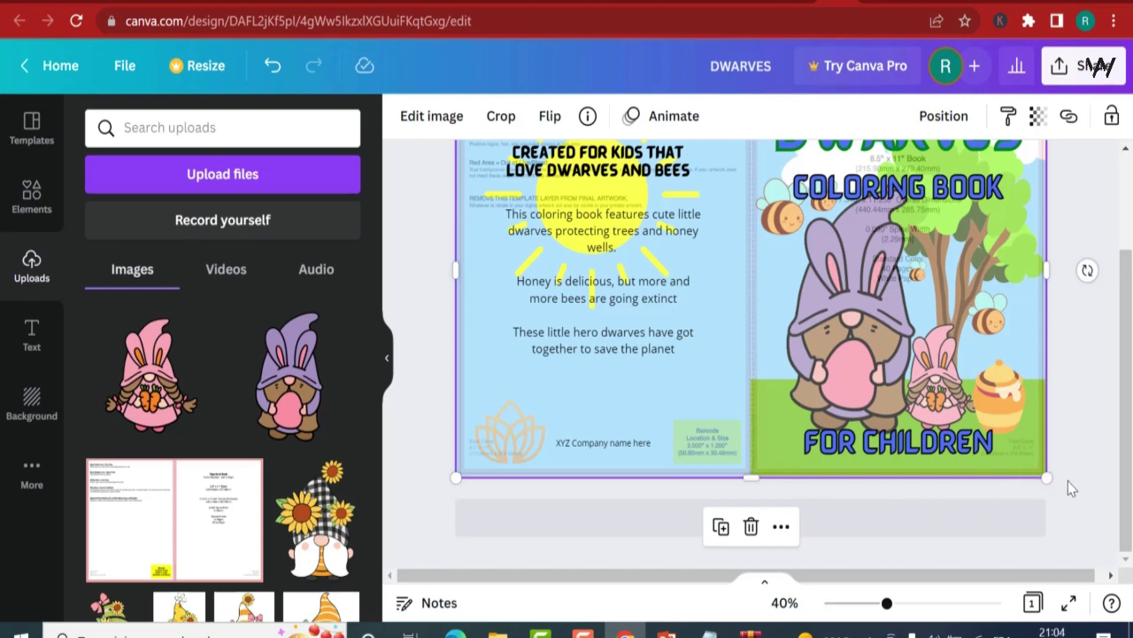
scroll(1067, 473, up, 1)
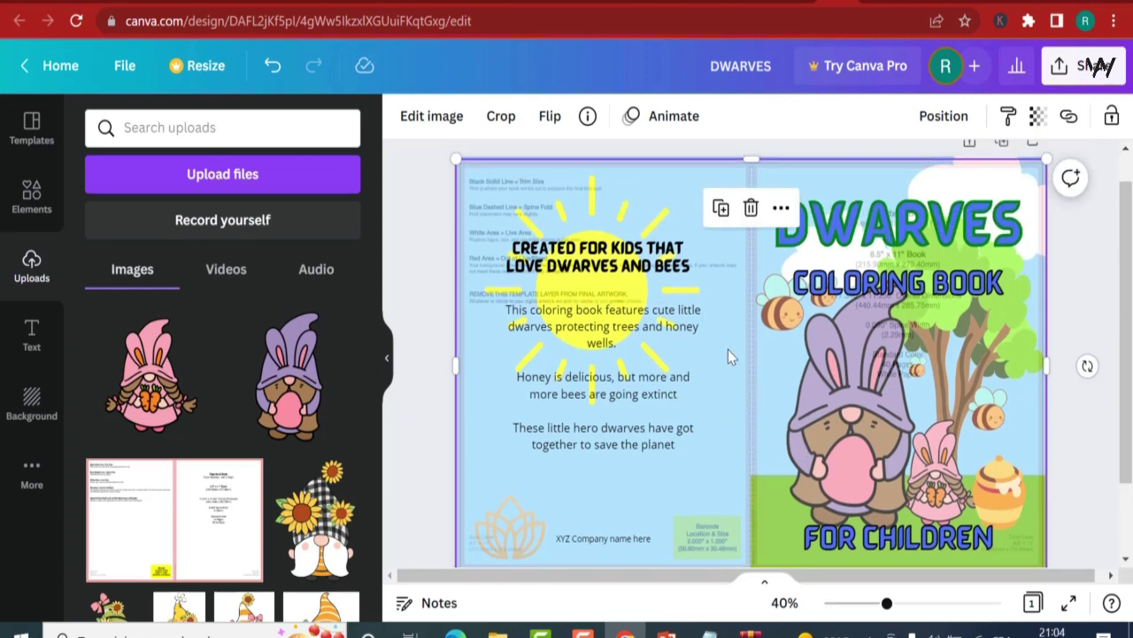
Delete the semi-transparent template image from the cover page and look over the finished artwork
key(Delete)
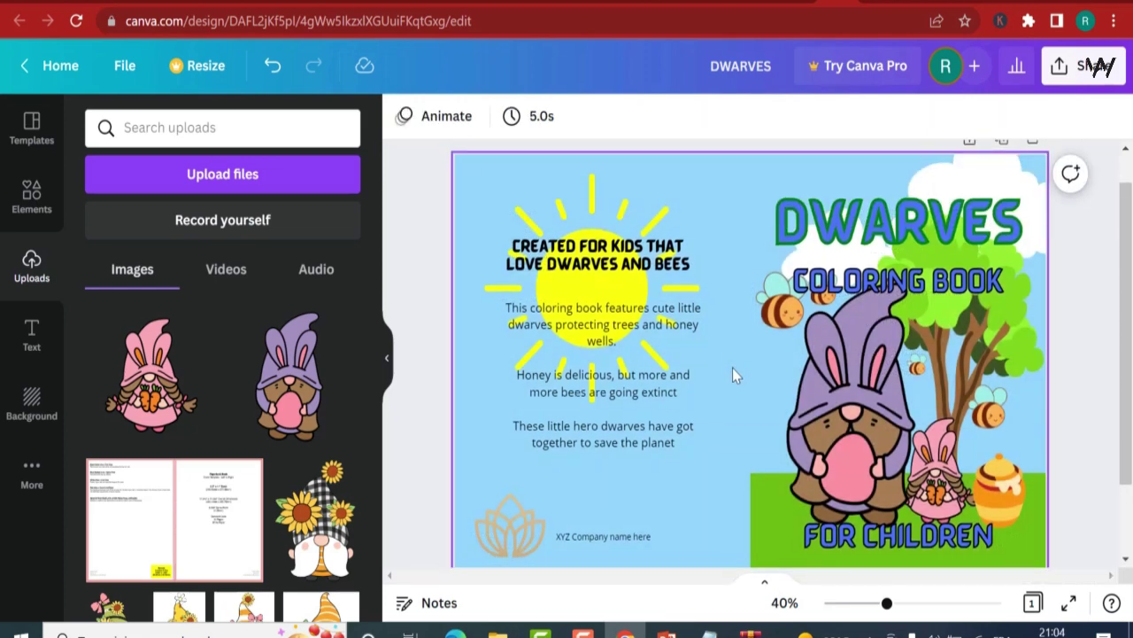
scroll(732, 367, down, 1)
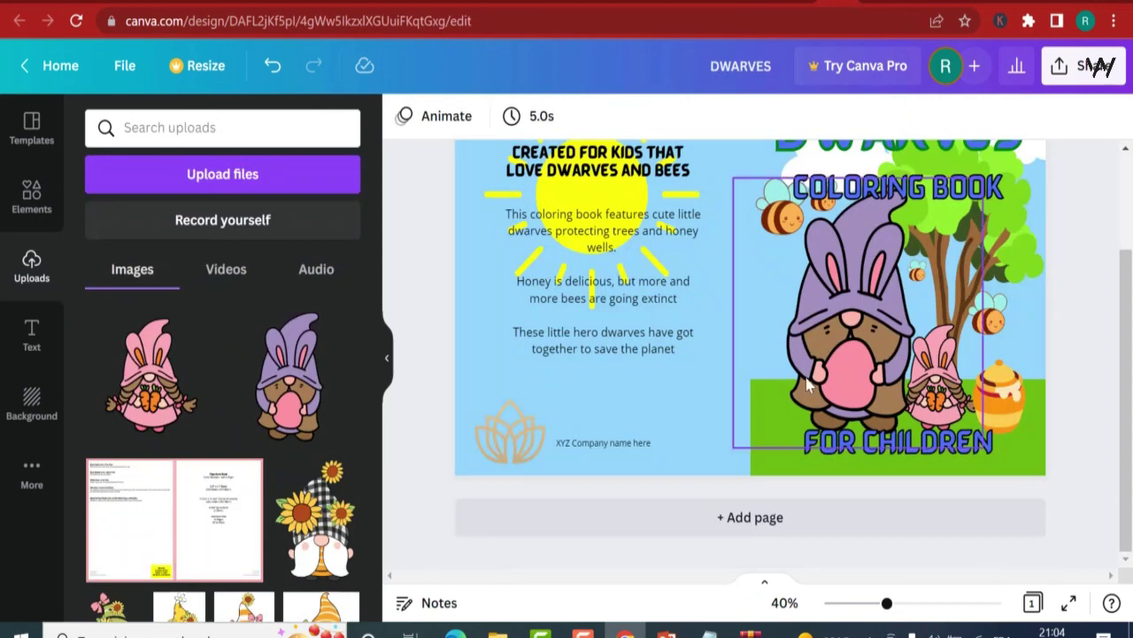
scroll(841, 266, up, 2)
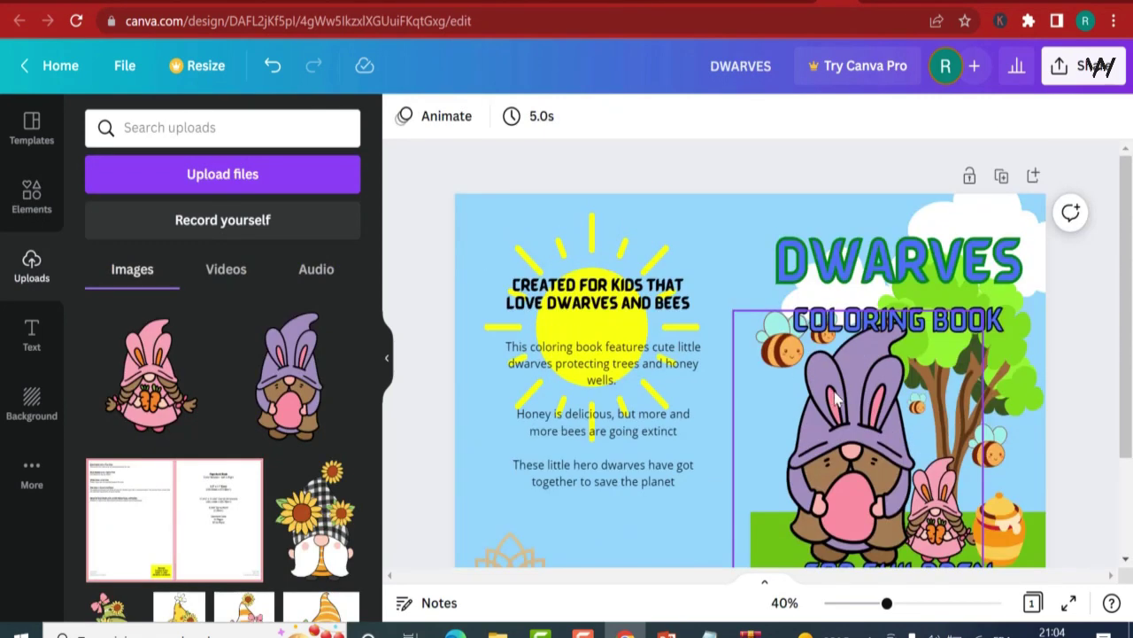
Download the DWARVES cover design as a PDF Print file
click(1060, 72)
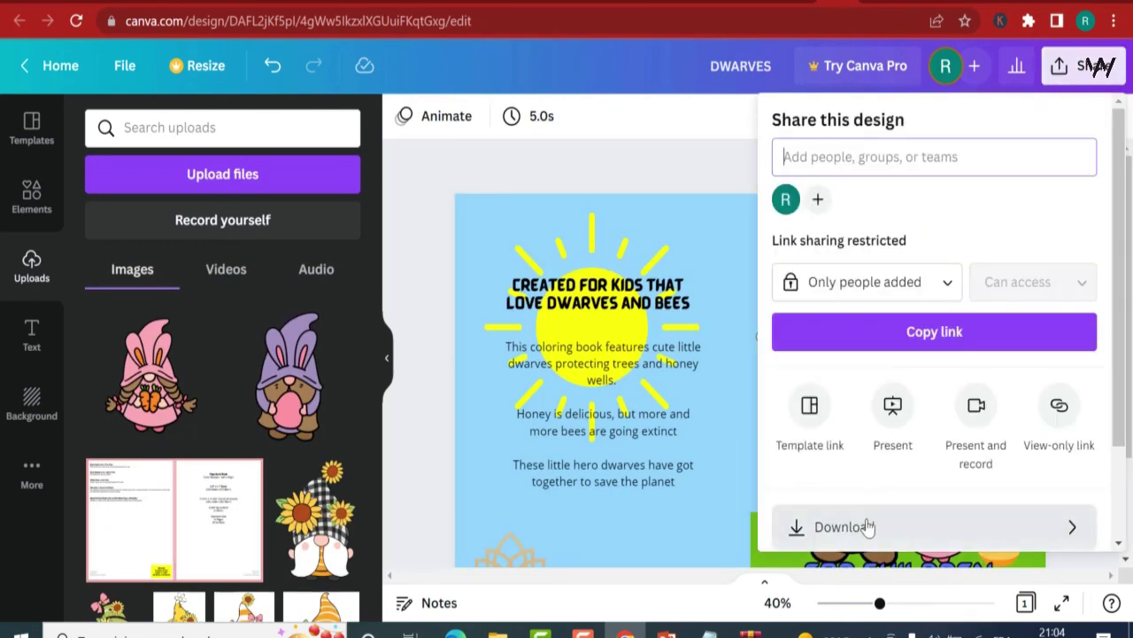
click(865, 526)
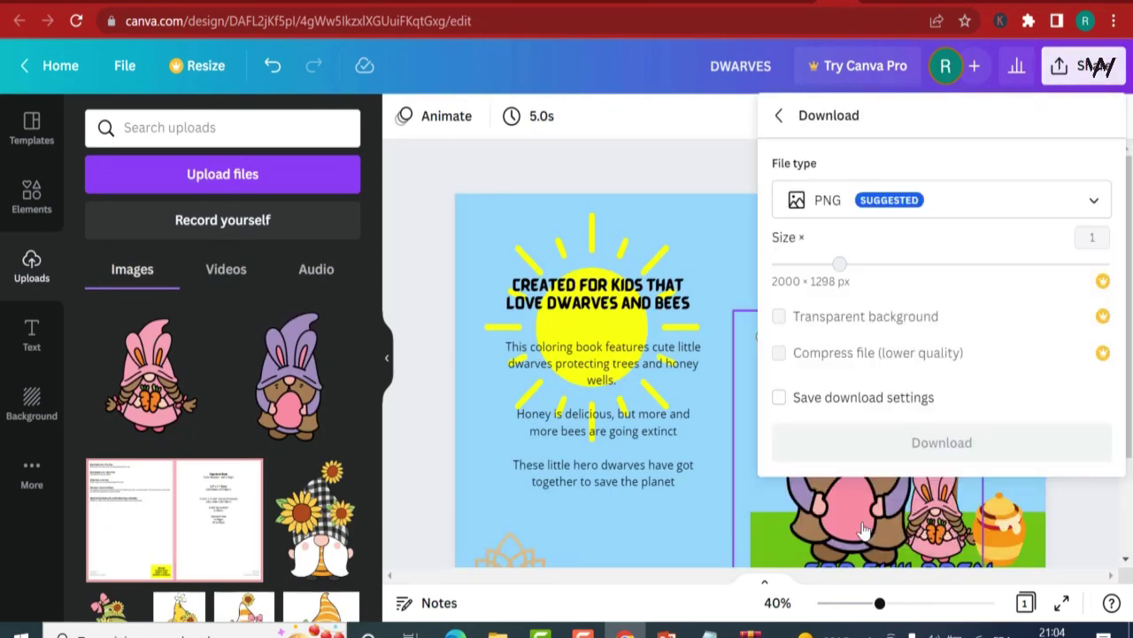
click(824, 202)
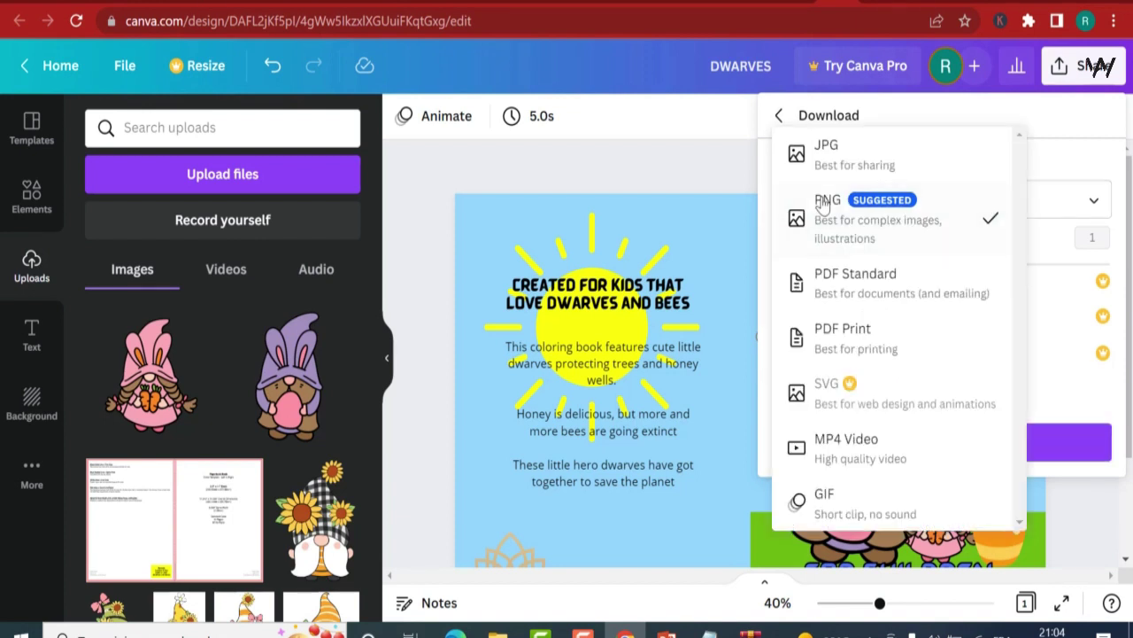
click(835, 337)
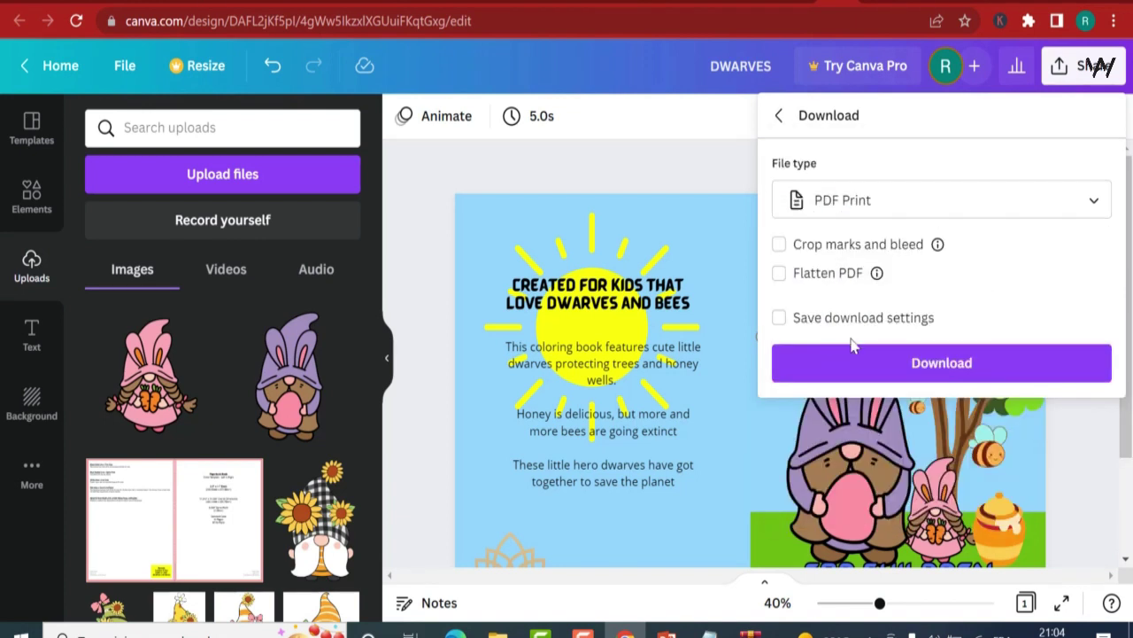
click(954, 375)
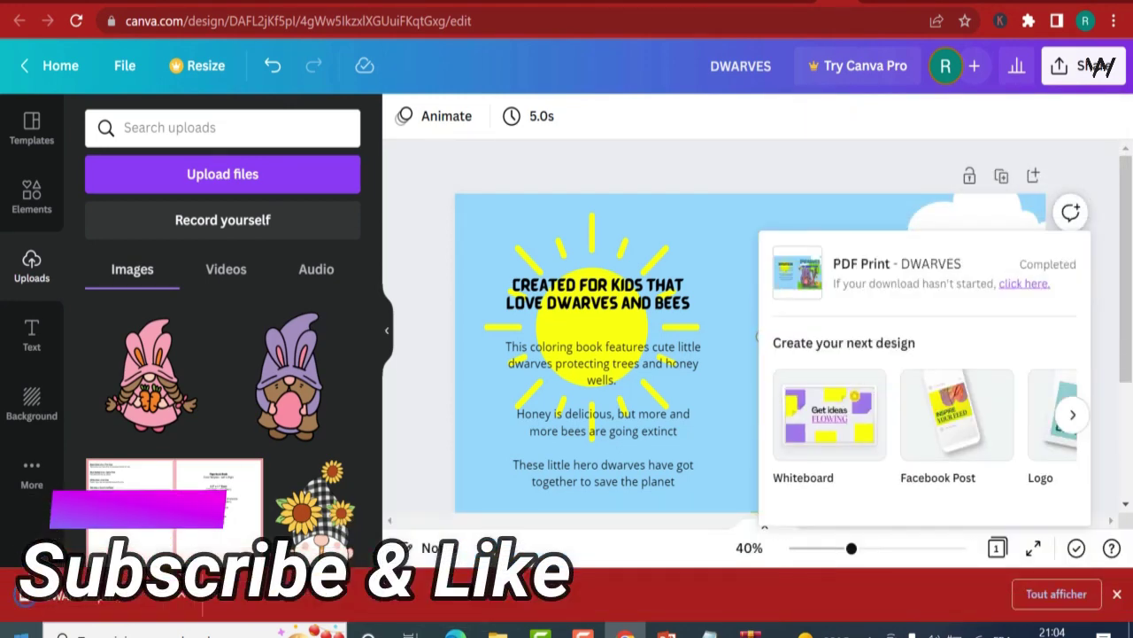
Open the downloaded DWARVES.pdf and examine the full cover from its upper to its lower edge
click(90, 604)
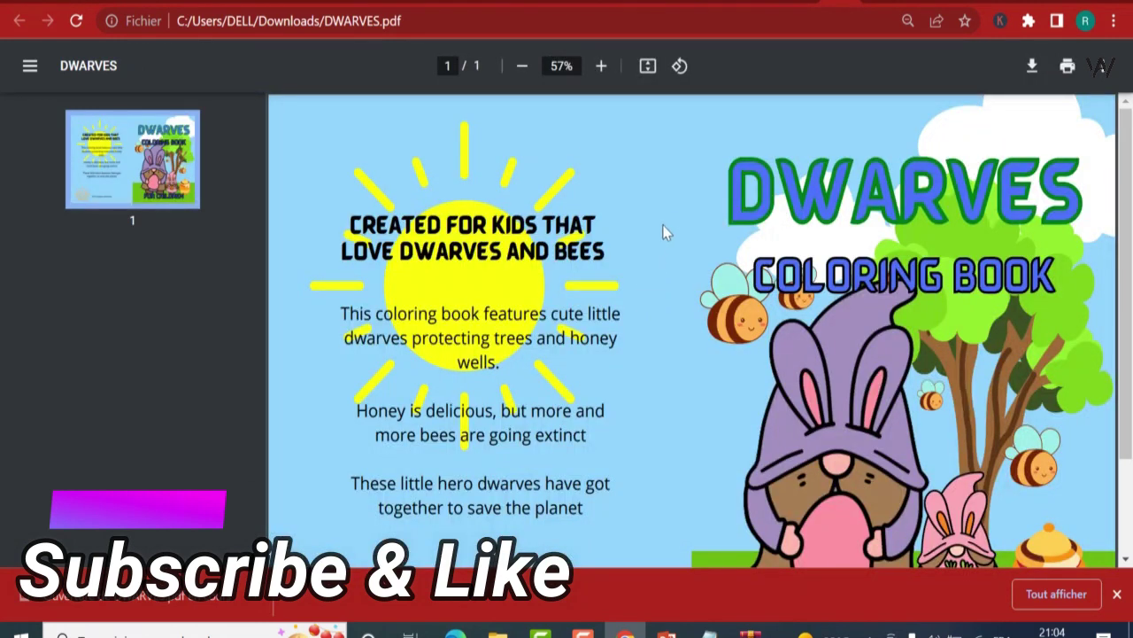
scroll(665, 228, down, 3)
scroll(679, 245, up, 2)
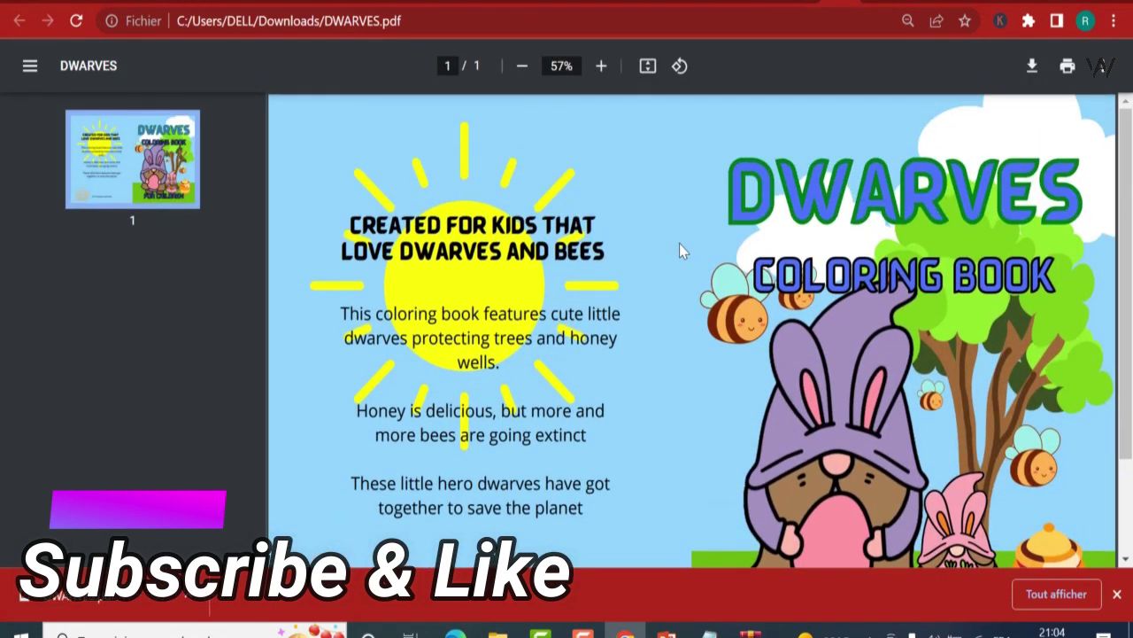
scroll(679, 251, down, 1)
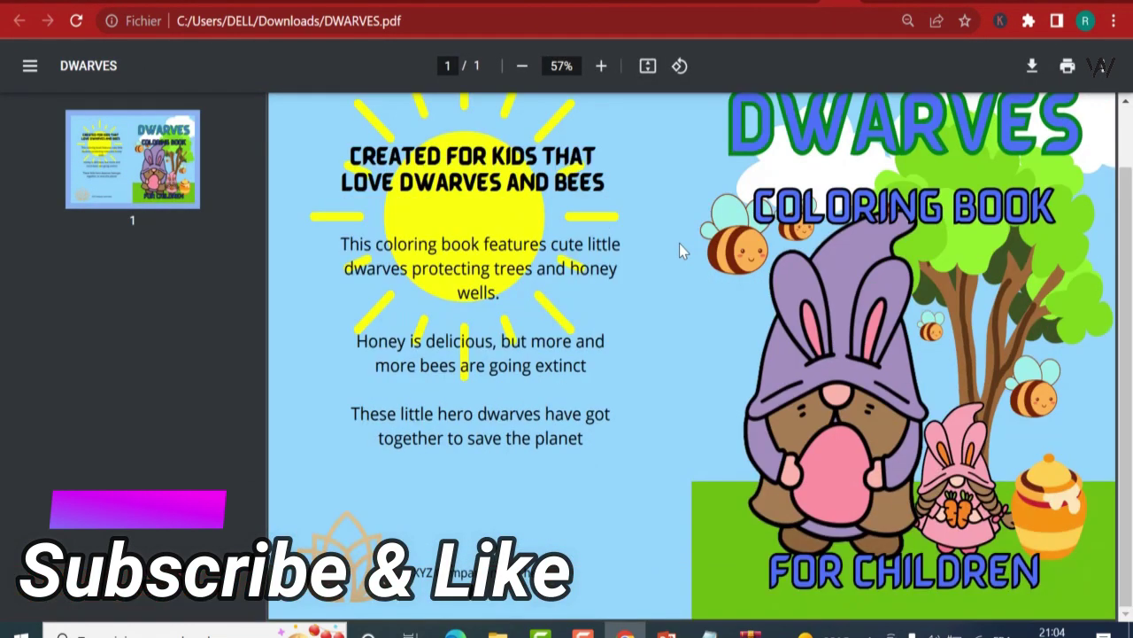
scroll(679, 250, up, 1)
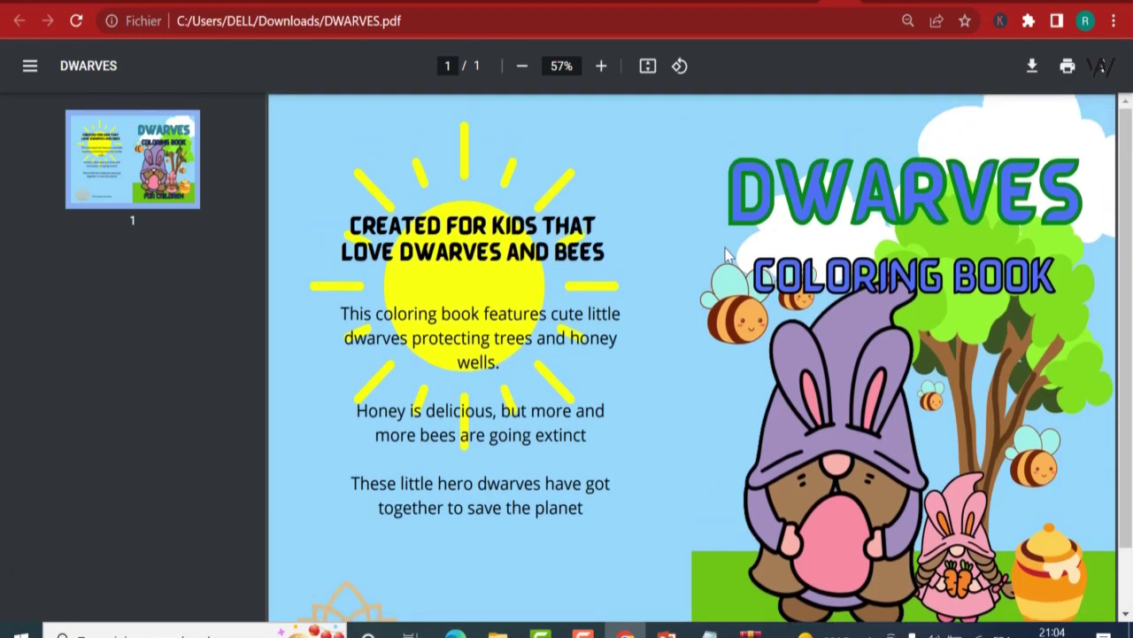
scroll(695, 256, down, 1)
scroll(695, 256, up, 1)
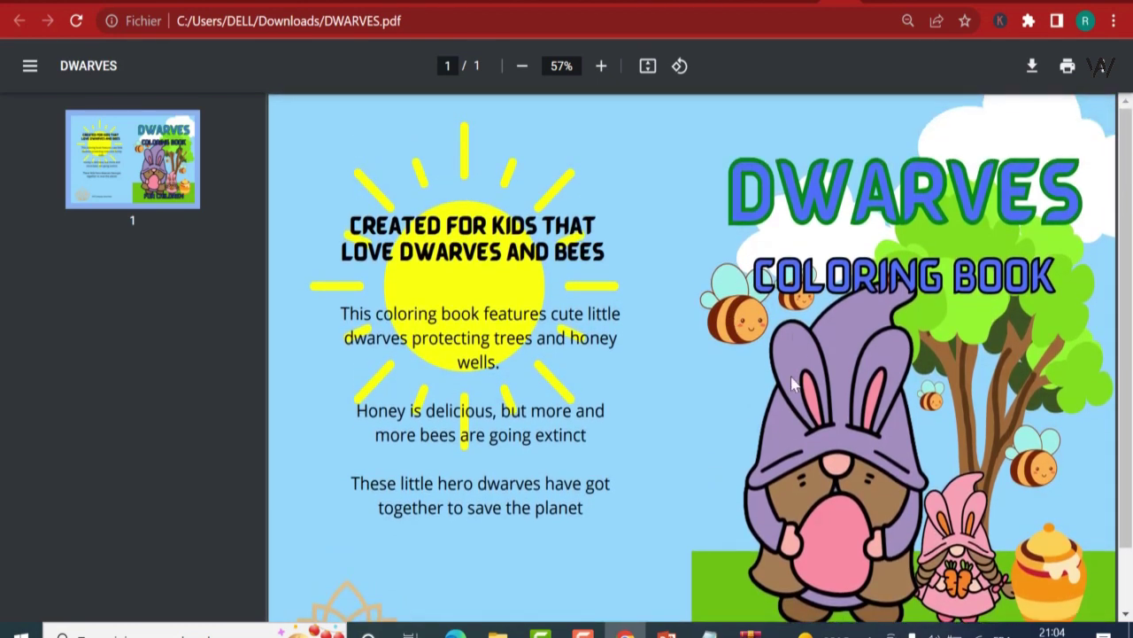